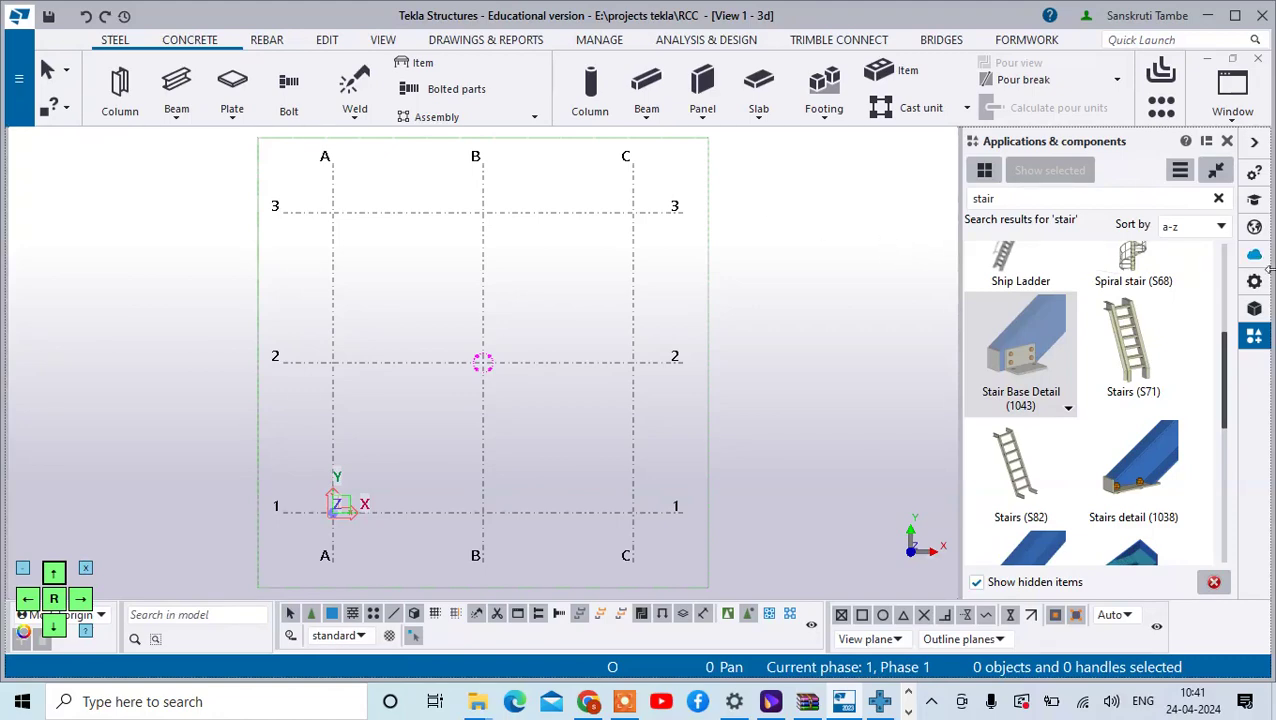
Reopen the Applications & components catalog, search it for "stair", and look through the stair components.
{"action": "left_click", "coordinate": [1227, 141]}
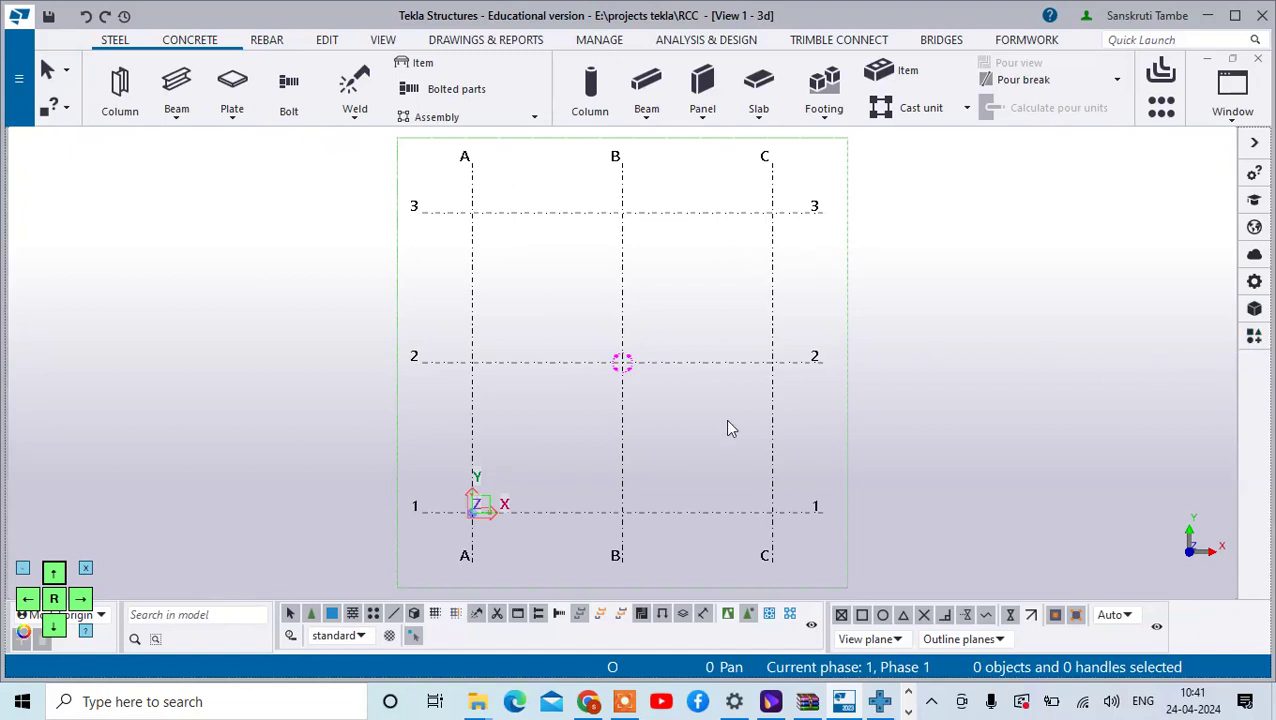
{"action": "left_click", "coordinate": [1255, 340]}
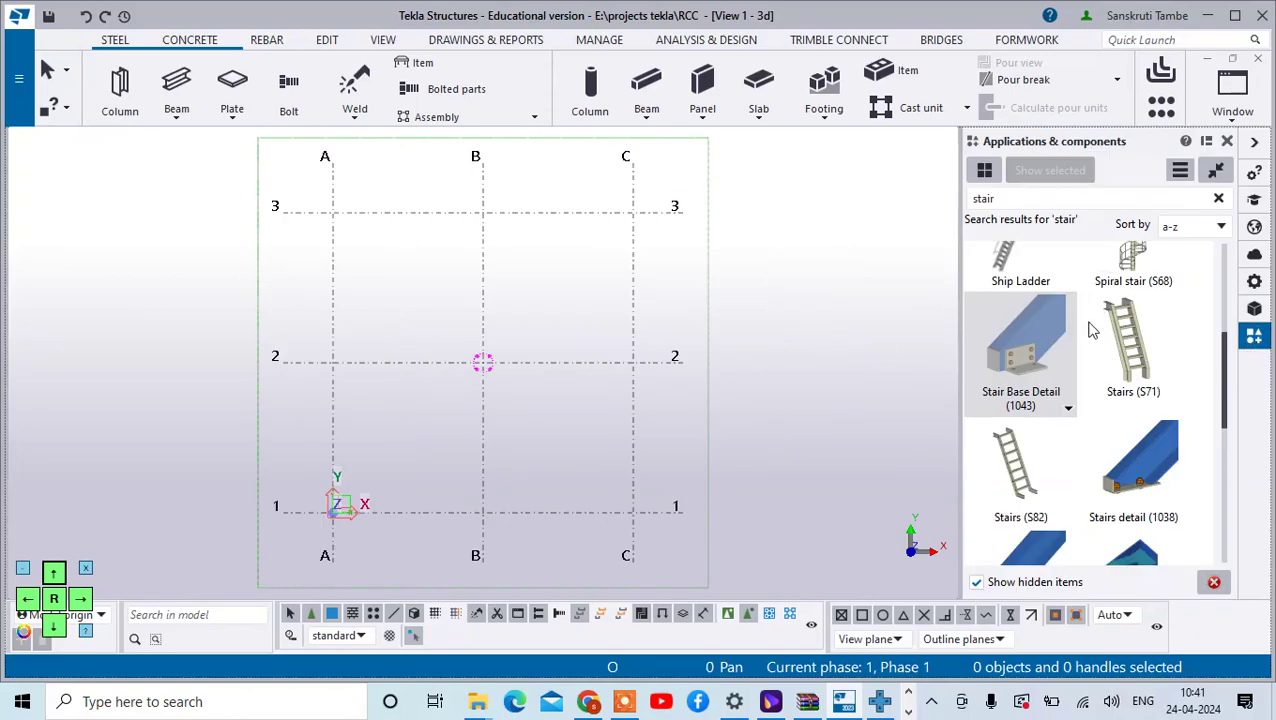
{"action": "scroll", "coordinate": [1110, 328], "scroll_direction": "up", "scroll_amount": 3}
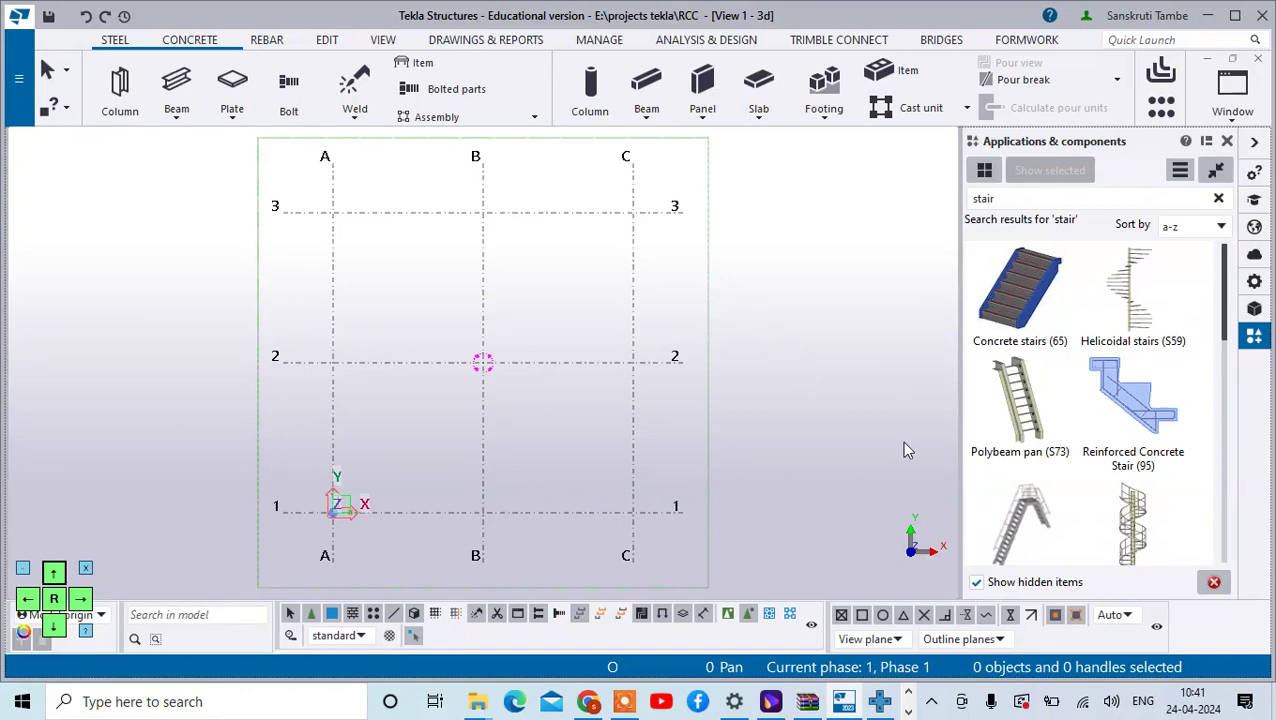
{"action": "scroll", "coordinate": [1041, 400], "scroll_direction": "down", "scroll_amount": 1}
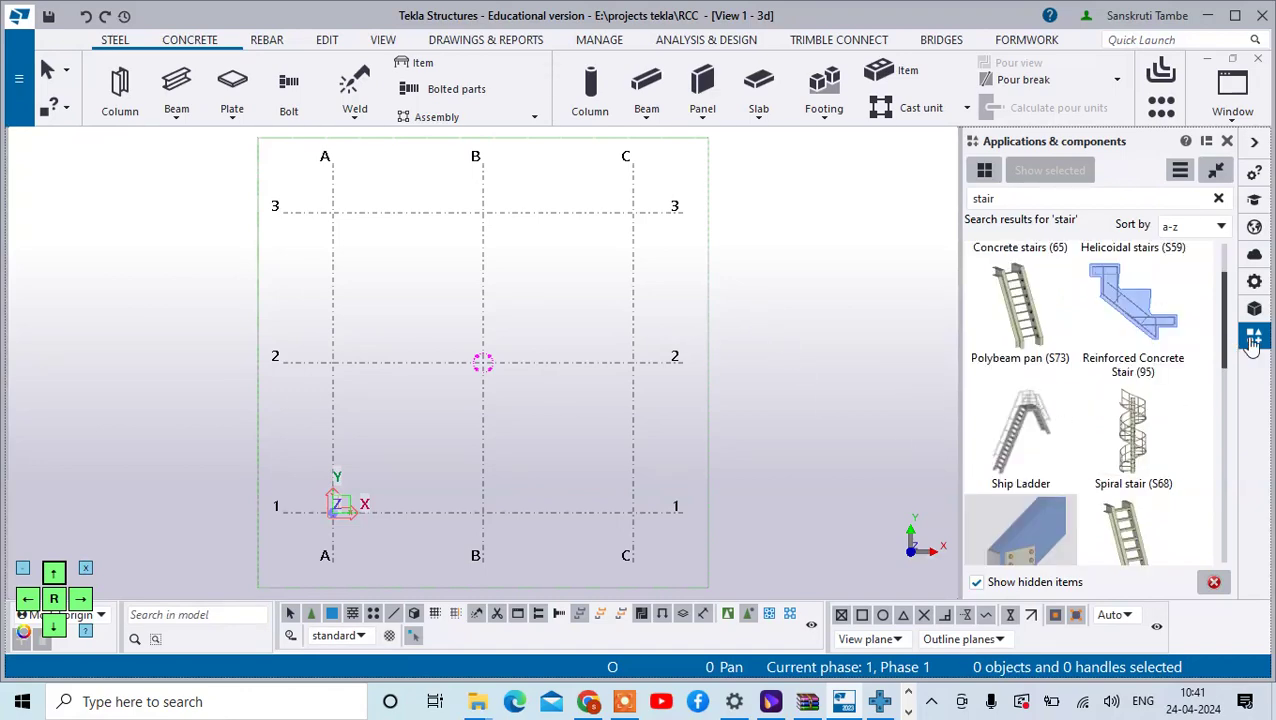
{"action": "double_click", "coordinate": [1022, 198]}
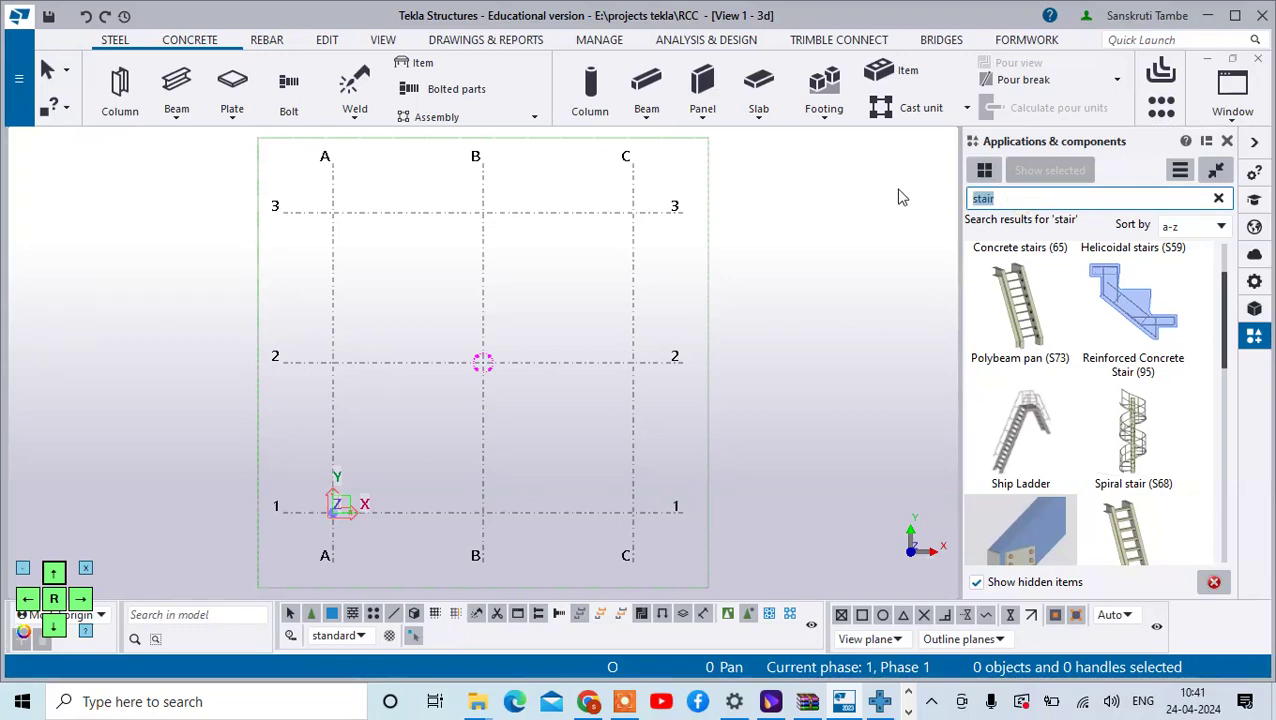
{"action": "type", "text": "stair"}
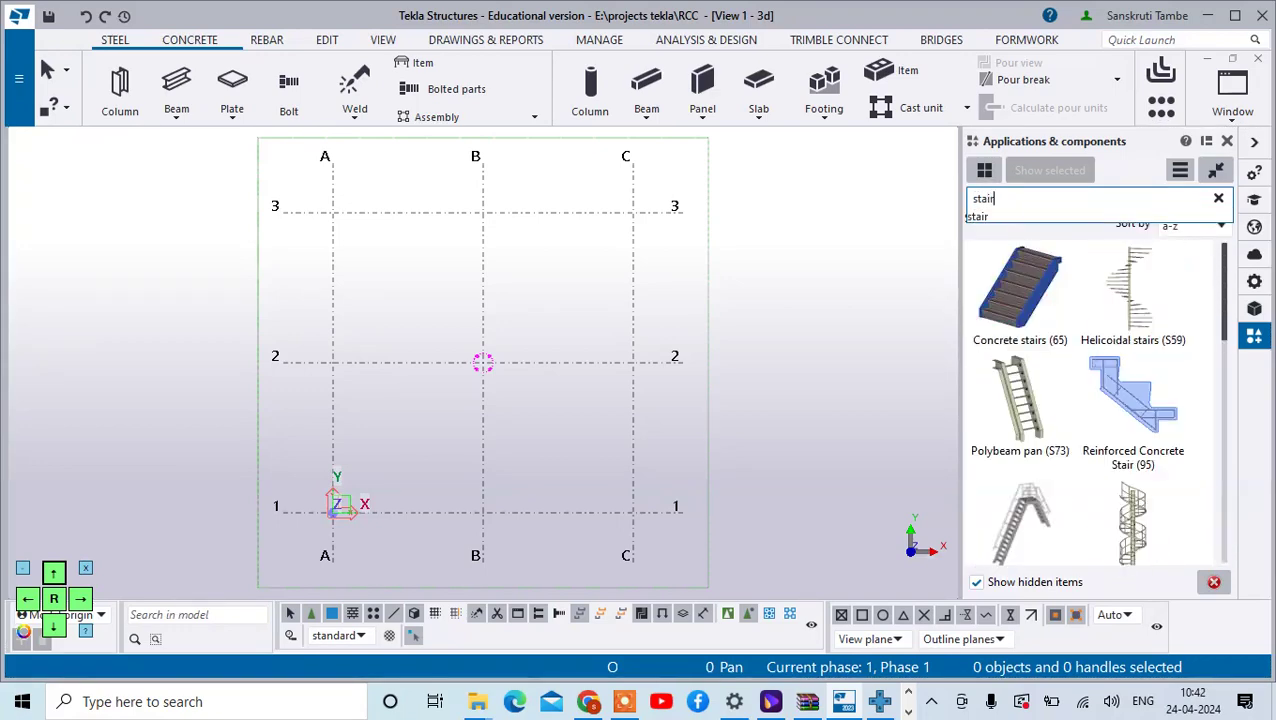
{"action": "key", "text": "Return"}
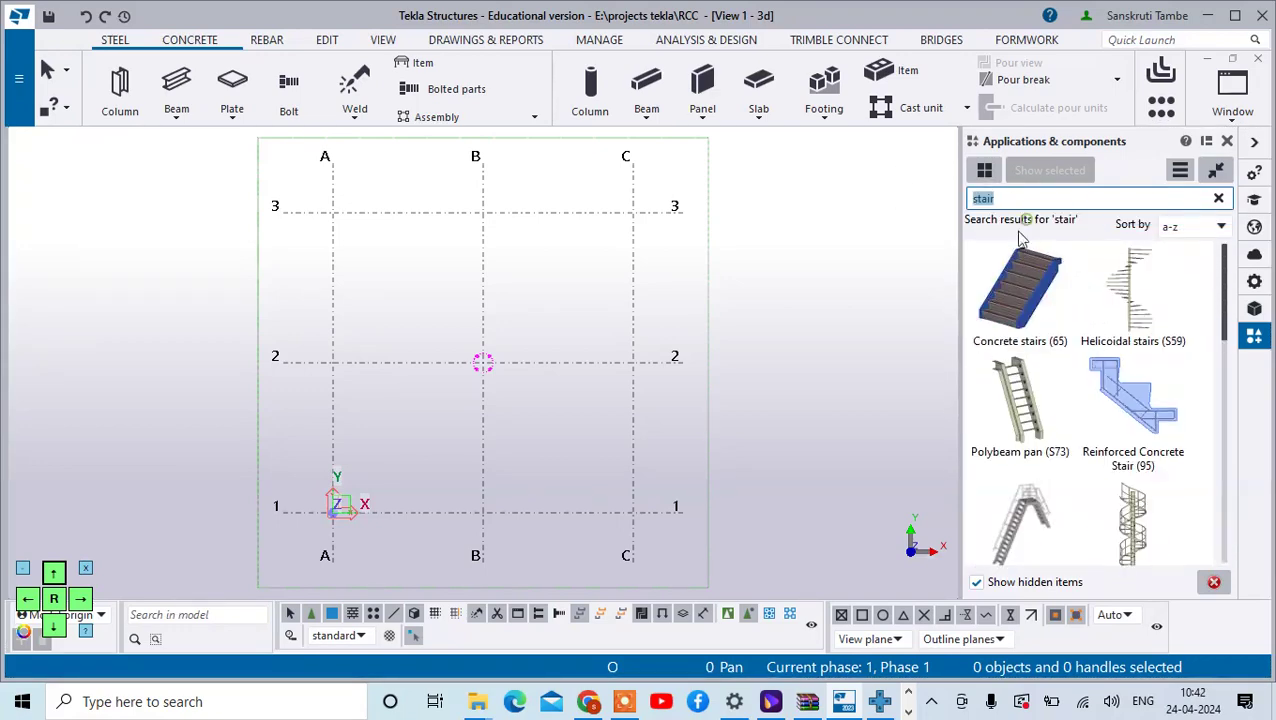
{"action": "scroll", "coordinate": [1090, 312], "scroll_direction": "down", "scroll_amount": 2}
{"action": "scroll", "coordinate": [1092, 314], "scroll_direction": "down", "scroll_amount": 2}
{"action": "scroll", "coordinate": [1085, 330], "scroll_direction": "up", "scroll_amount": 4}
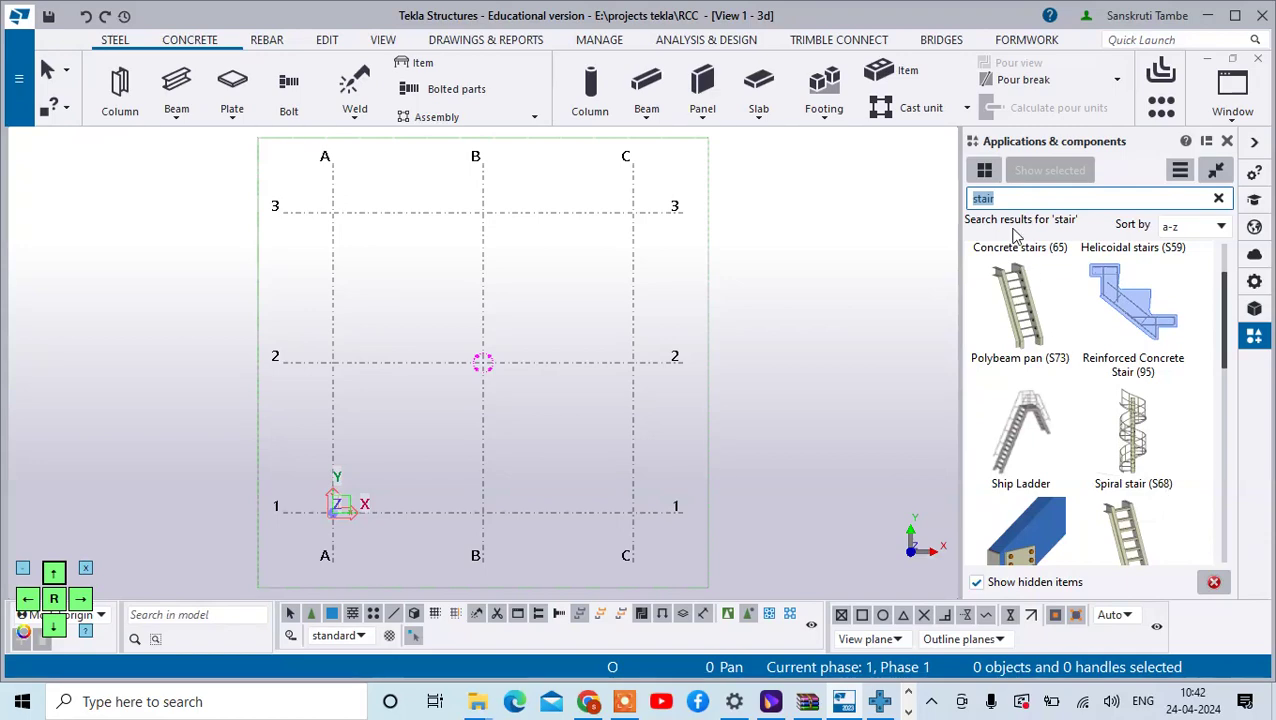
Search for component 68 and place a Spiral stair (S68) at grid intersection B-2, 3000 mm along grid line 2 and 4000 mm high.
{"action": "left_click_drag", "start_coordinate": [994, 199], "coordinate": [951, 201]}
{"action": "type", "text": "68"}
{"action": "left_click", "coordinate": [1133, 410]}
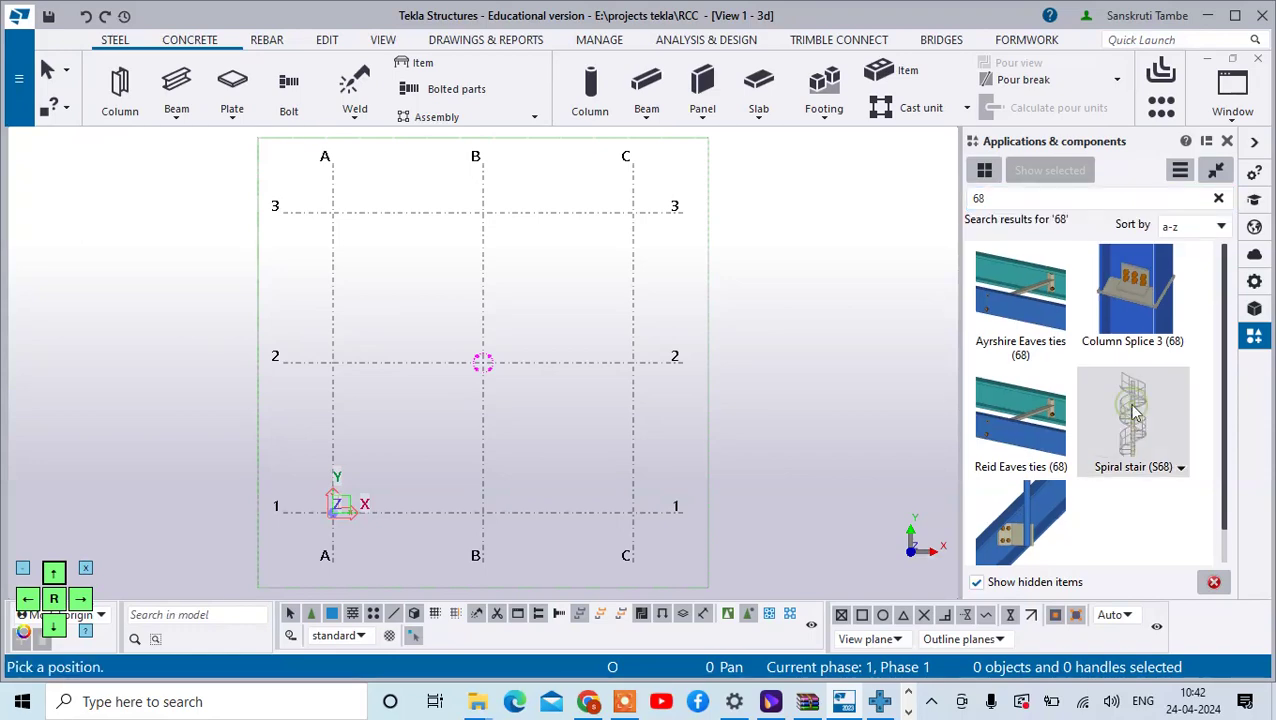
{"action": "scroll", "coordinate": [482, 345], "scroll_direction": "up", "scroll_amount": 2}
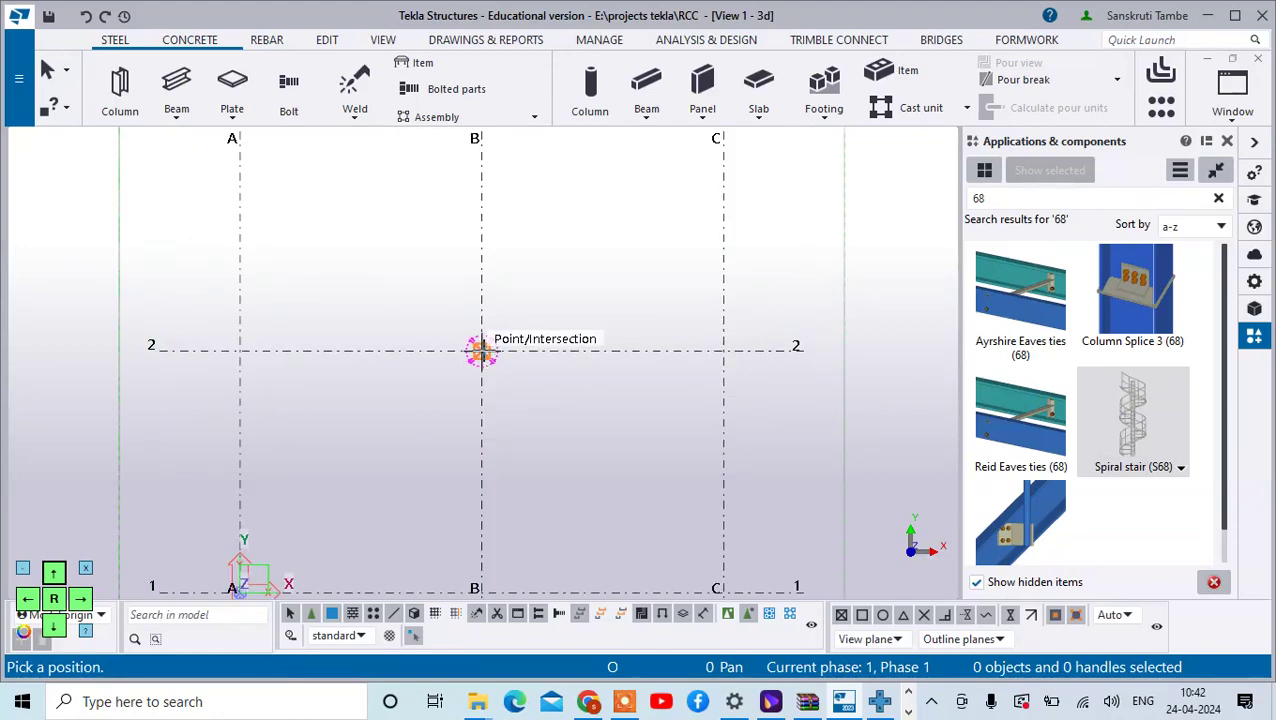
{"action": "left_click", "coordinate": [481, 350]}
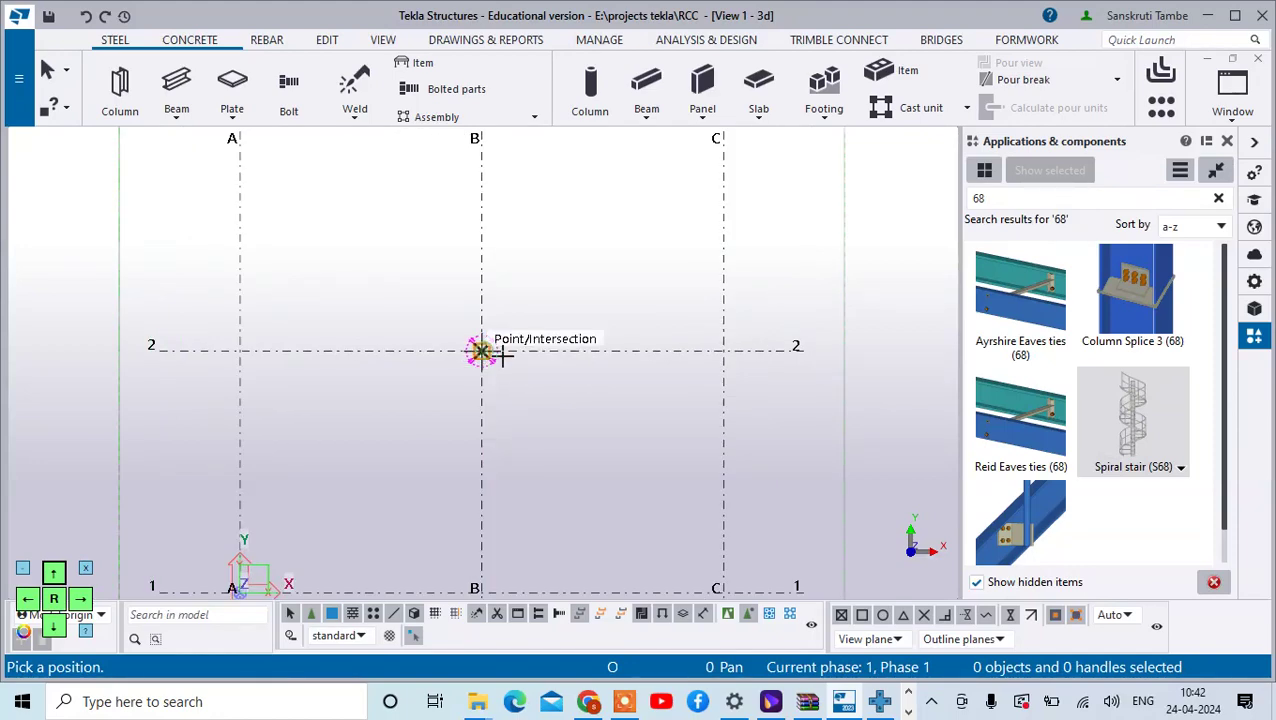
{"action": "left_click", "coordinate": [601, 351]}
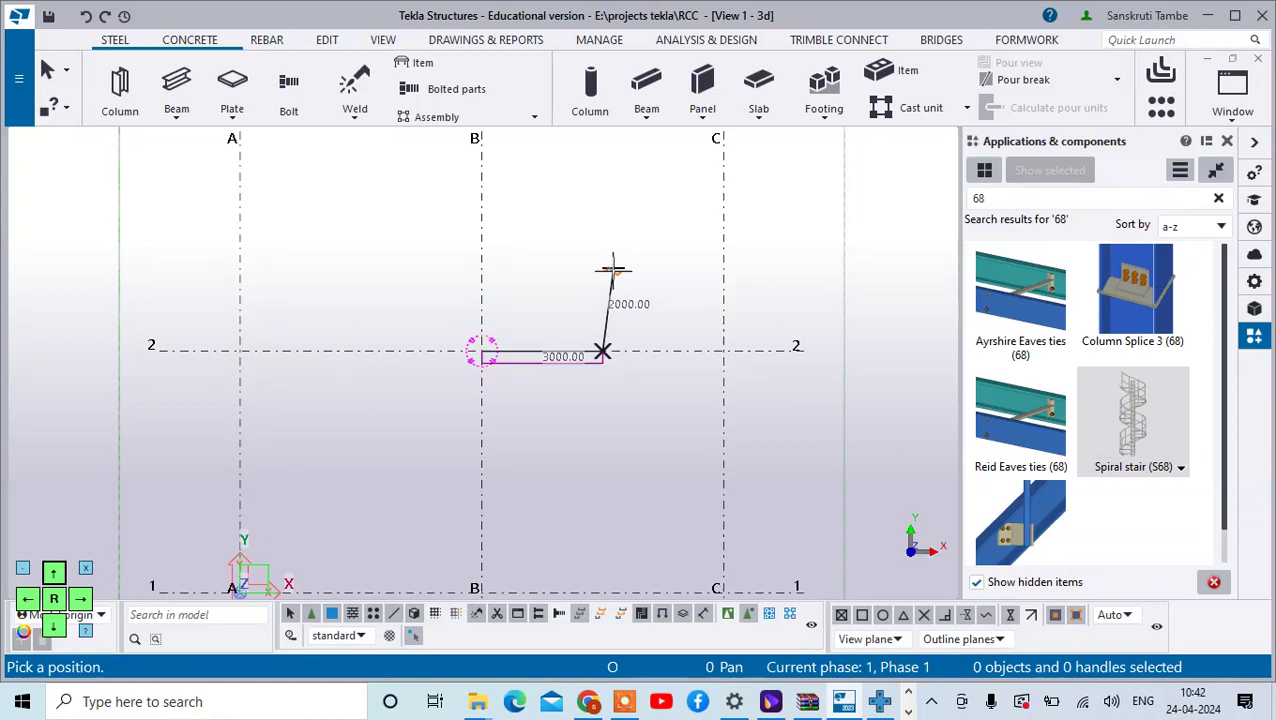
{"action": "middle_click_drag", "start_coordinate": [621, 222], "coordinate": [624, 180], "text": "ctrl"}
{"action": "middle_click_drag", "start_coordinate": [590, 285], "coordinate": [621, 205], "text": "ctrl"}
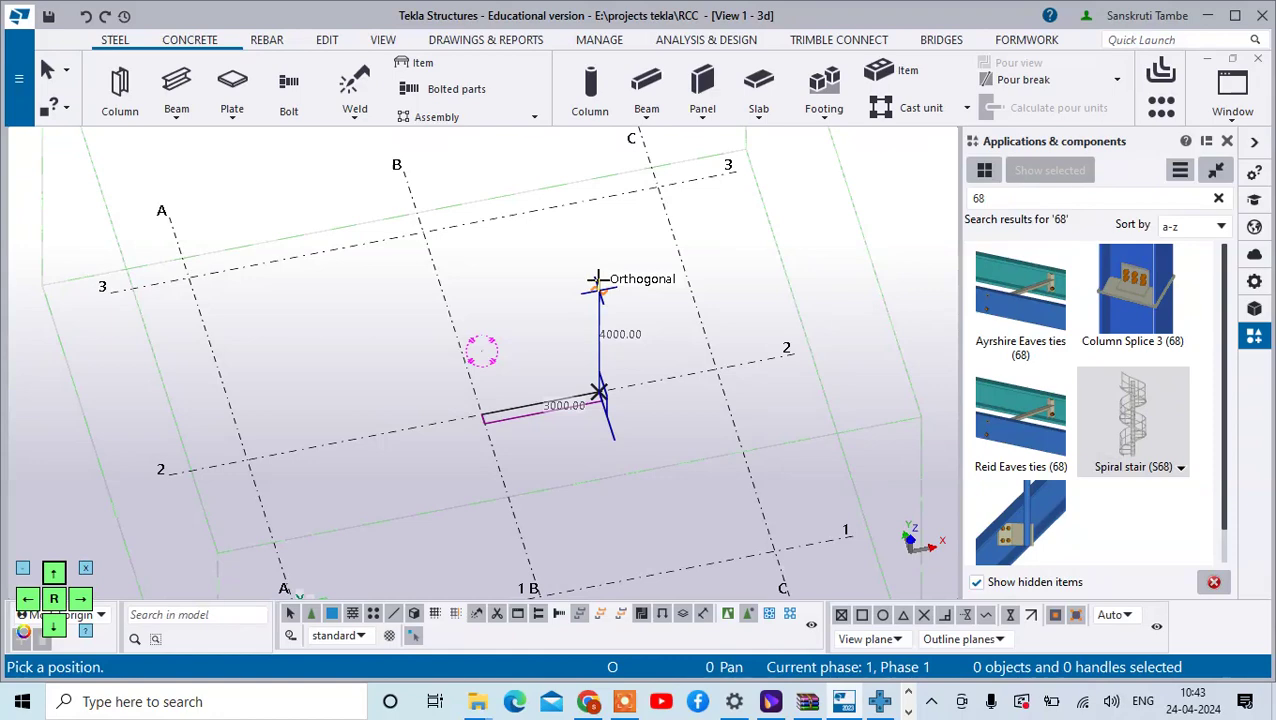
{"action": "left_click", "coordinate": [597, 280]}
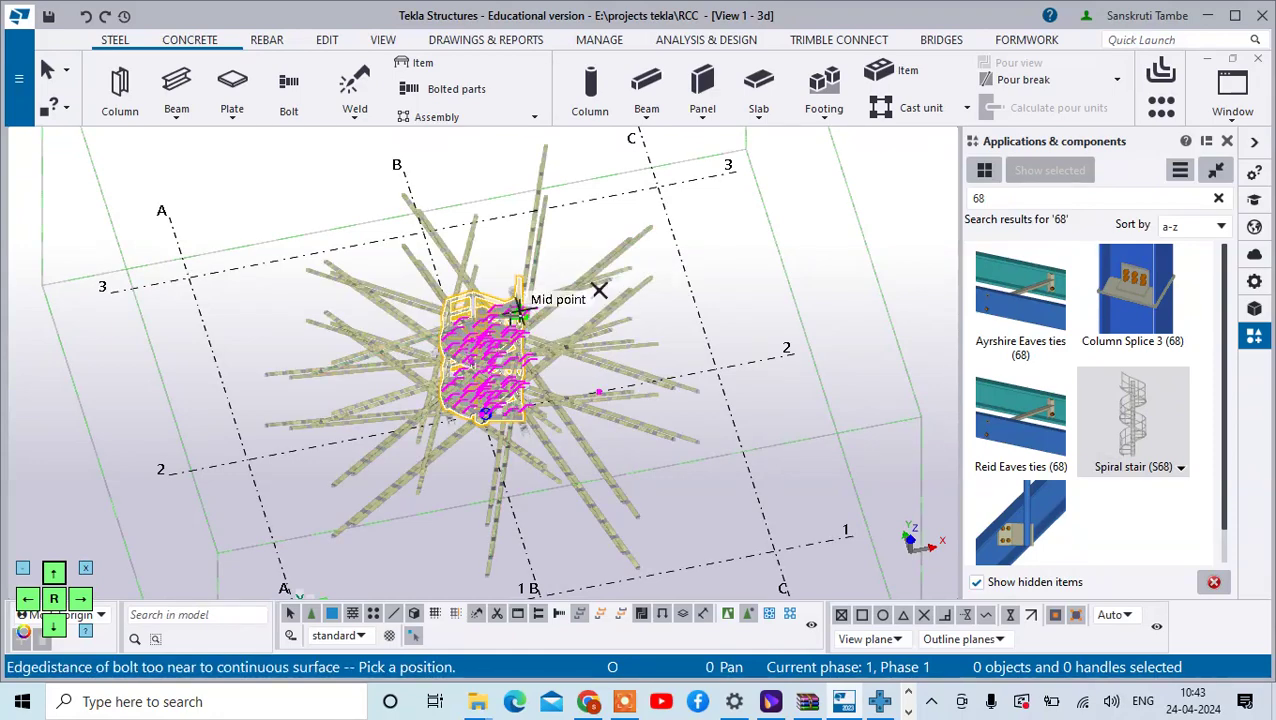
{"action": "right_click", "coordinate": [600, 355]}
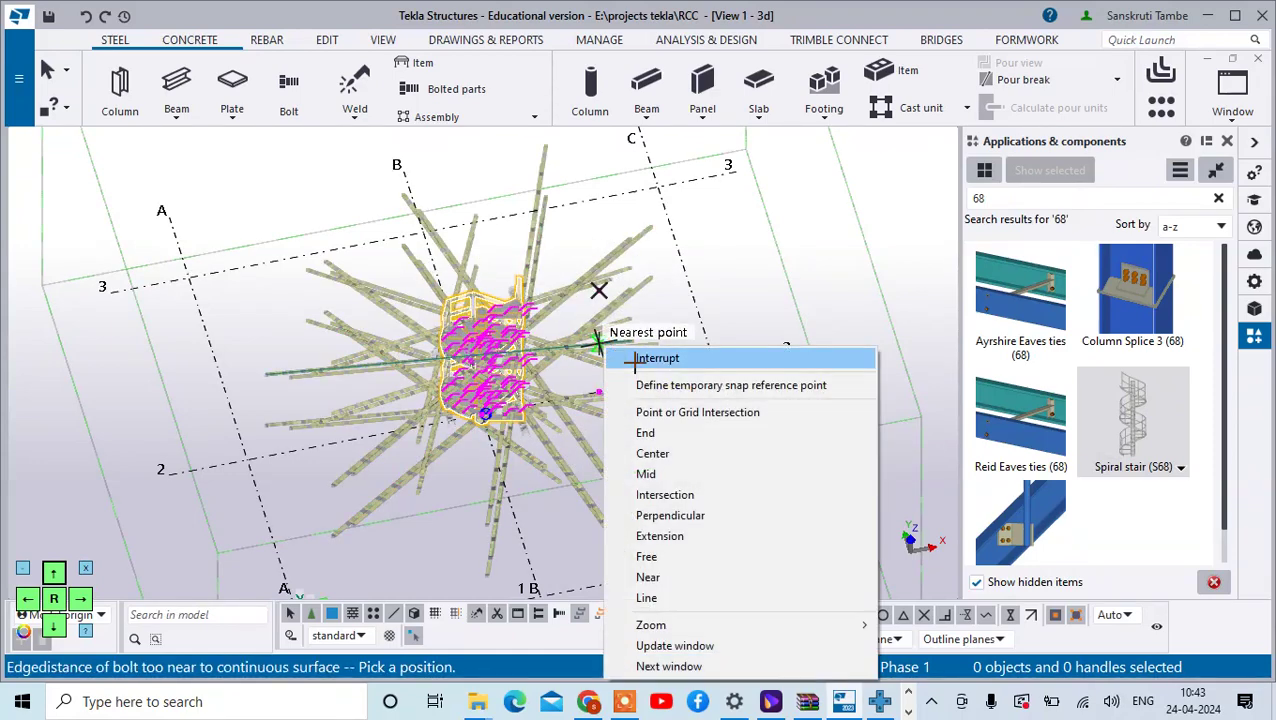
{"action": "left_click", "coordinate": [636, 358]}
Redraw the 3D view to clear the temporary graphics around the inserted spiral stair.
{"action": "scroll", "coordinate": [625, 393], "scroll_direction": "down", "scroll_amount": 5}
{"action": "scroll", "coordinate": [565, 345], "scroll_direction": "up", "scroll_amount": 6}
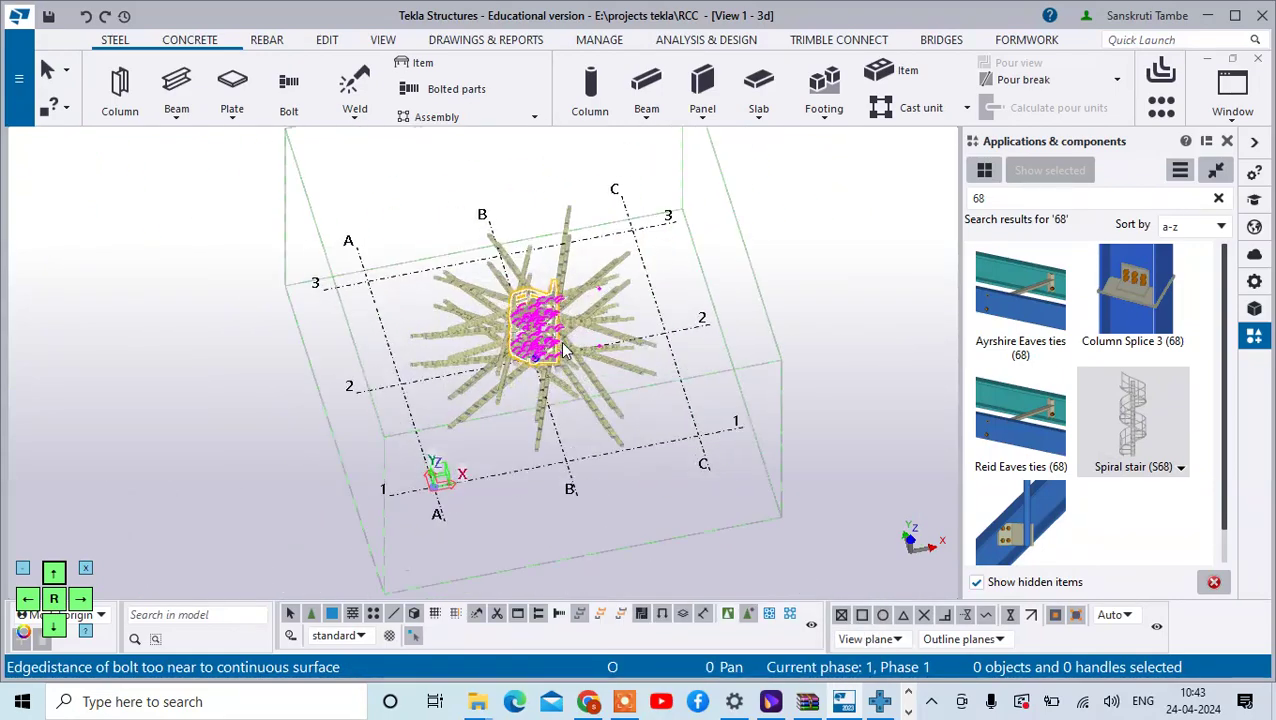
{"action": "scroll", "coordinate": [562, 352], "scroll_direction": "up", "scroll_amount": 2}
{"action": "scroll", "coordinate": [558, 330], "scroll_direction": "down", "scroll_amount": 4}
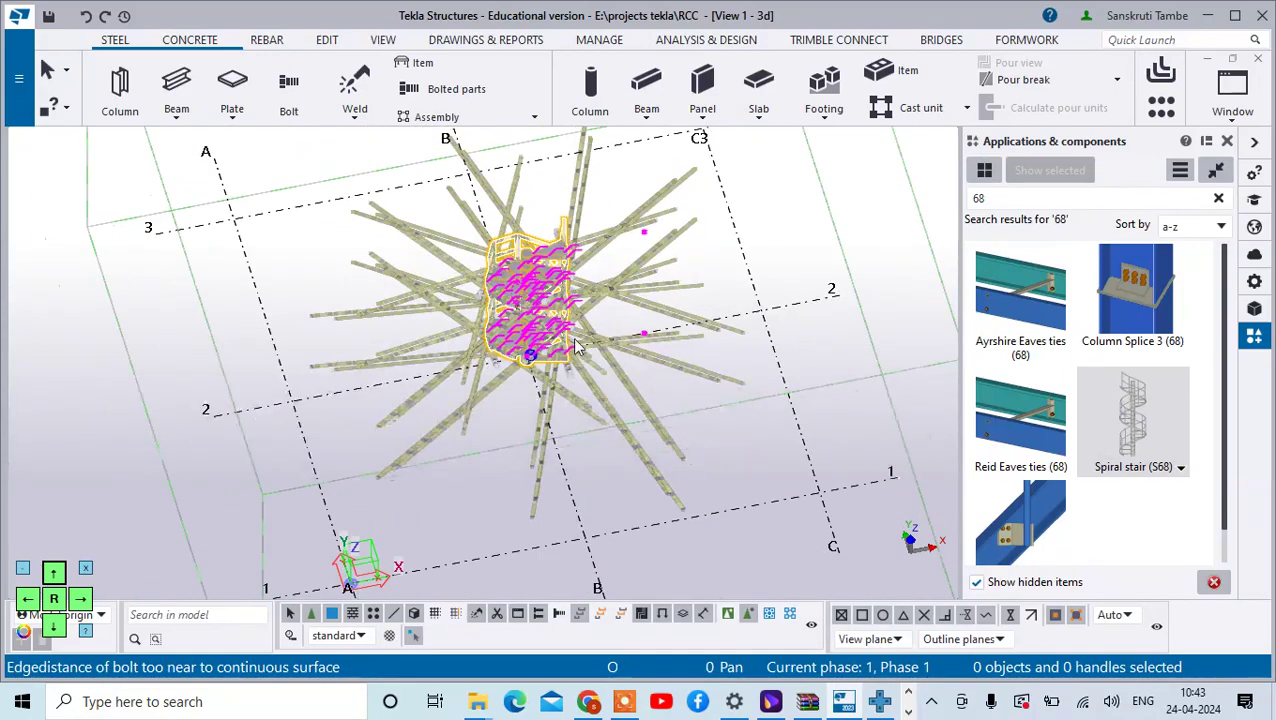
{"action": "scroll", "coordinate": [703, 285], "scroll_direction": "down", "scroll_amount": 2}
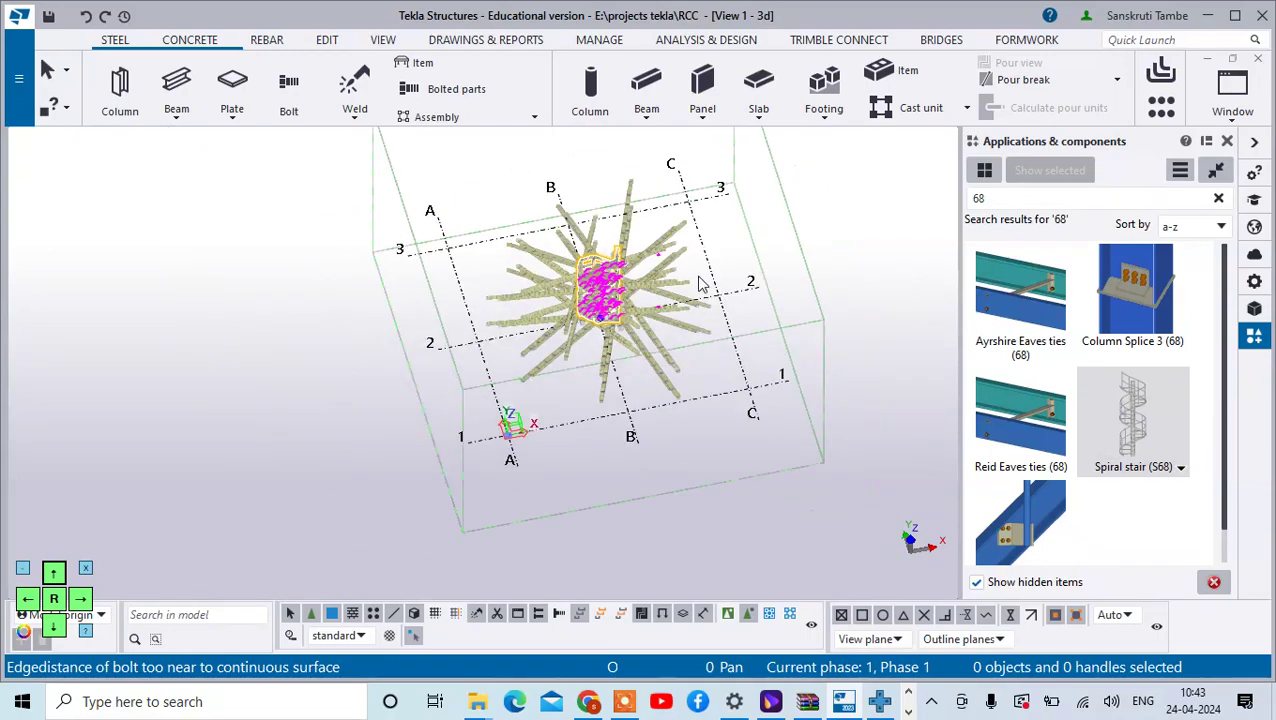
{"action": "left_click", "coordinate": [809, 211]}
{"action": "right_click", "coordinate": [814, 190]}
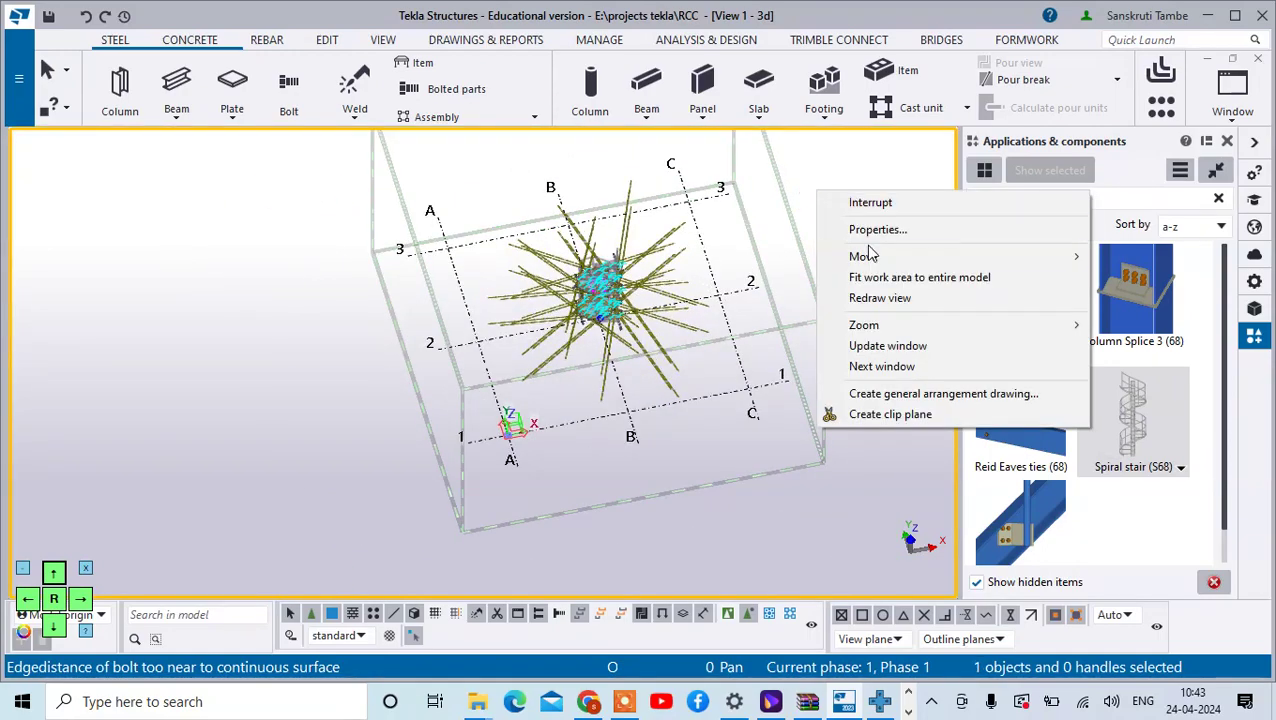
{"action": "left_click", "coordinate": [880, 298]}
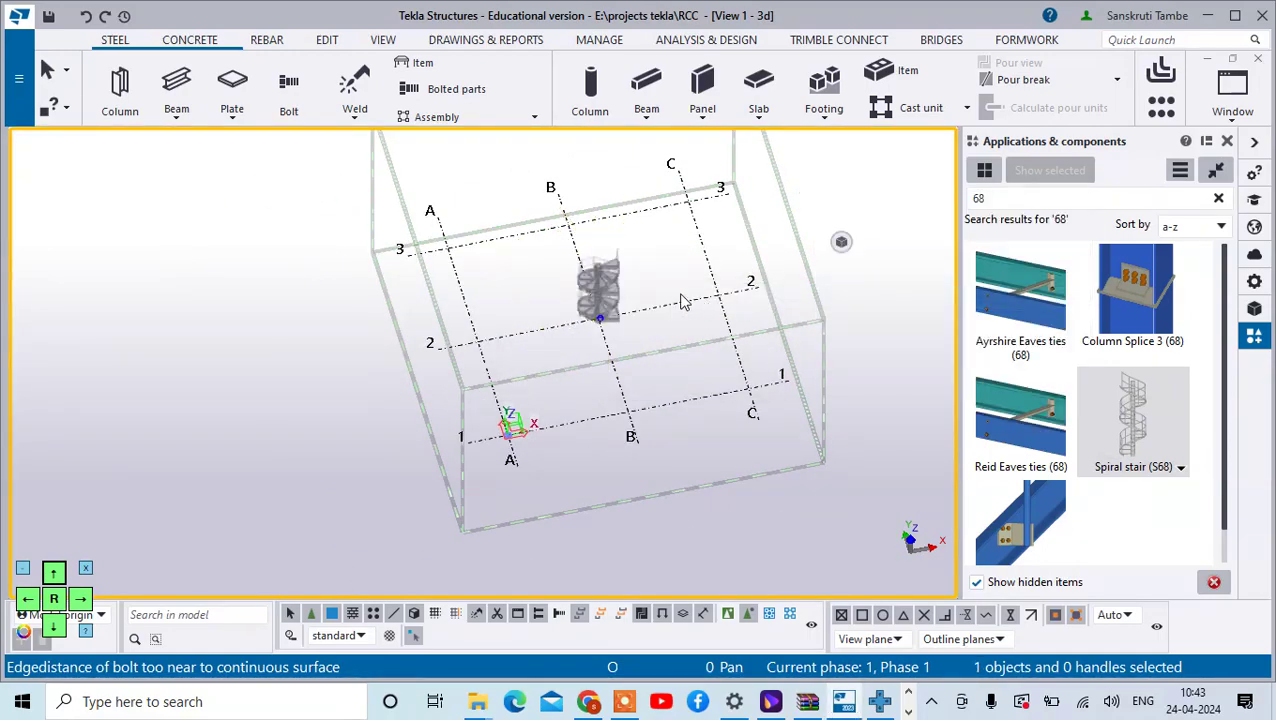
Inspect the spiral stair in 3D and open the component's properties from its symbol at the base.
{"action": "scroll", "coordinate": [615, 270], "scroll_direction": "up", "scroll_amount": 2}
{"action": "scroll", "coordinate": [615, 270], "scroll_direction": "up", "scroll_amount": 3}
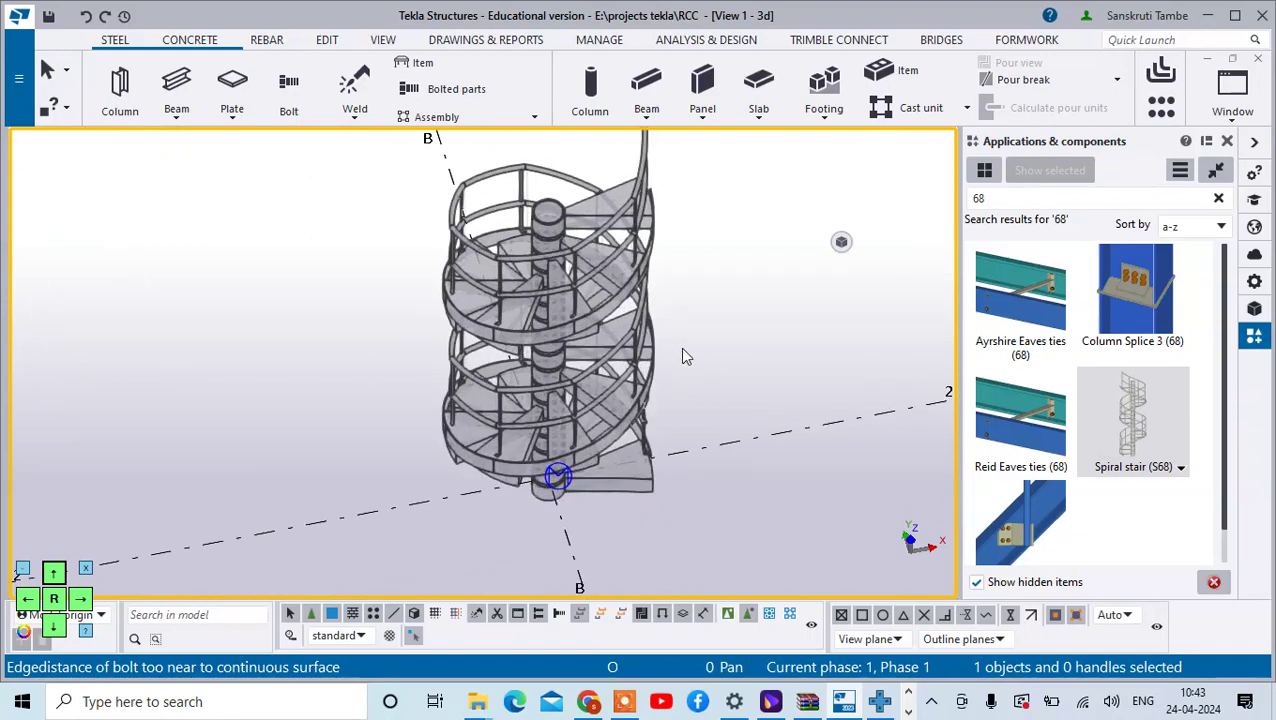
{"action": "middle_click_drag", "start_coordinate": [689, 331], "coordinate": [716, 349], "text": "ctrl"}
{"action": "scroll", "coordinate": [564, 424], "scroll_direction": "down", "scroll_amount": 2}
{"action": "scroll", "coordinate": [564, 424], "scroll_direction": "up", "scroll_amount": 5}
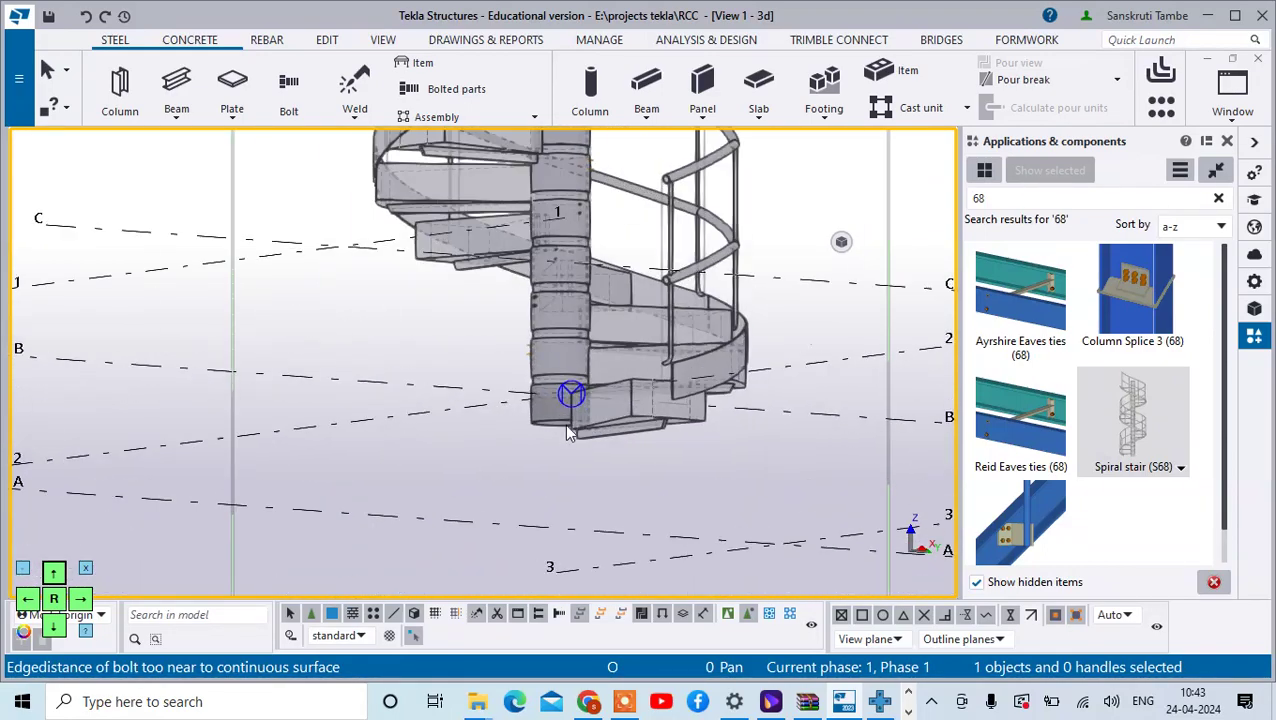
{"action": "double_click", "coordinate": [573, 394]}
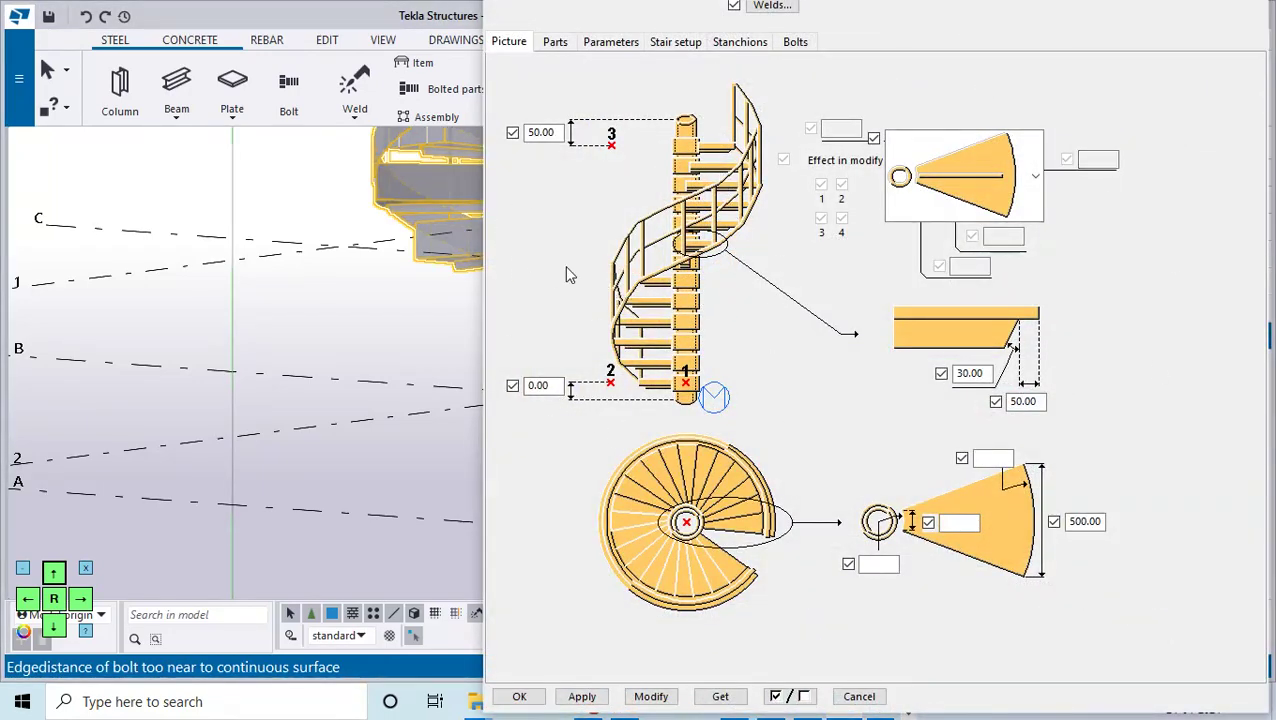
Set the central column's extension at the bottom of the spiral stair to 100 mm and apply it to the model.
{"action": "scroll", "coordinate": [285, 250], "scroll_direction": "down", "scroll_amount": 3}
{"action": "scroll", "coordinate": [212, 246], "scroll_direction": "up", "scroll_amount": 2}
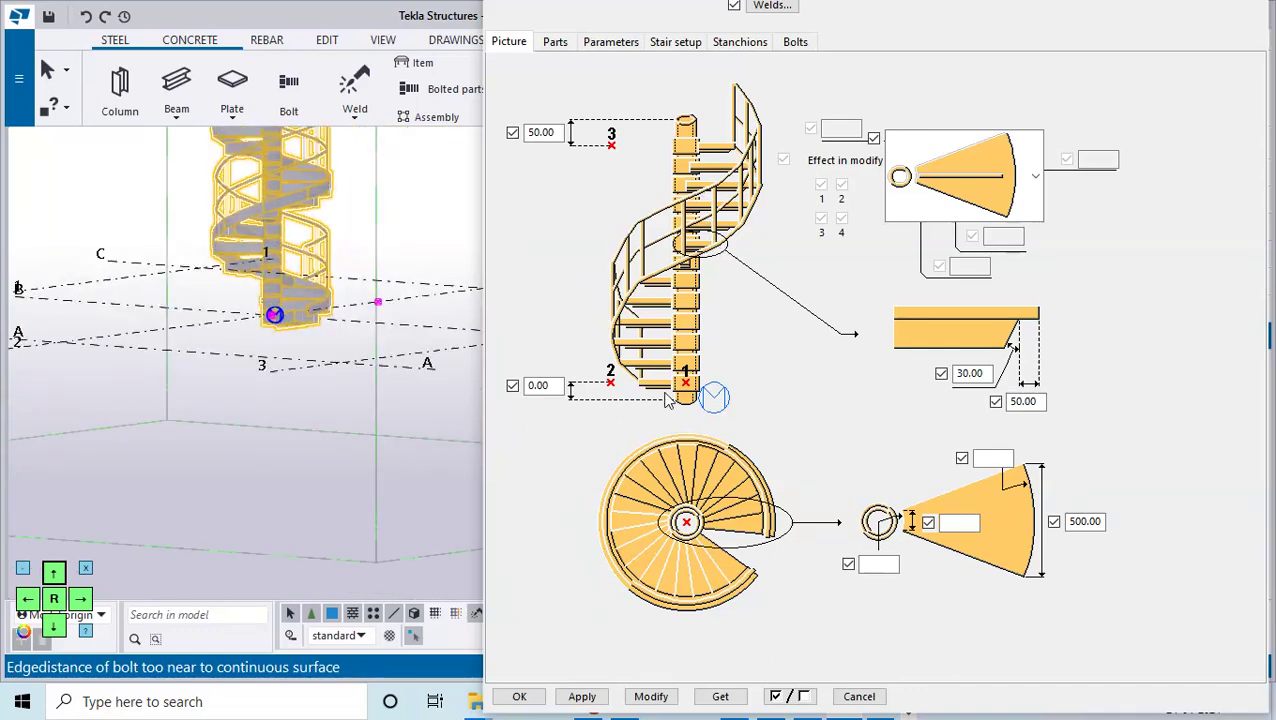
{"action": "scroll", "coordinate": [292, 333], "scroll_direction": "up", "scroll_amount": 2}
{"action": "scroll", "coordinate": [287, 328], "scroll_direction": "up", "scroll_amount": 5}
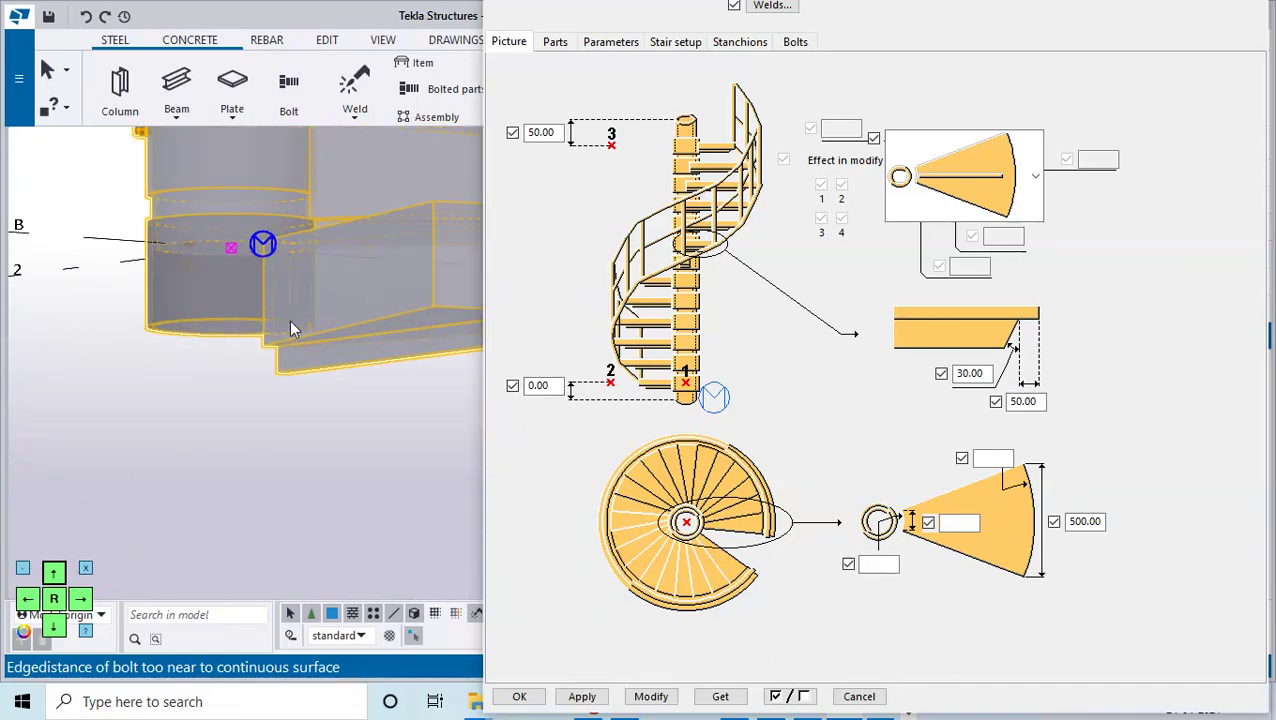
{"action": "scroll", "coordinate": [240, 345], "scroll_direction": "down", "scroll_amount": 2}
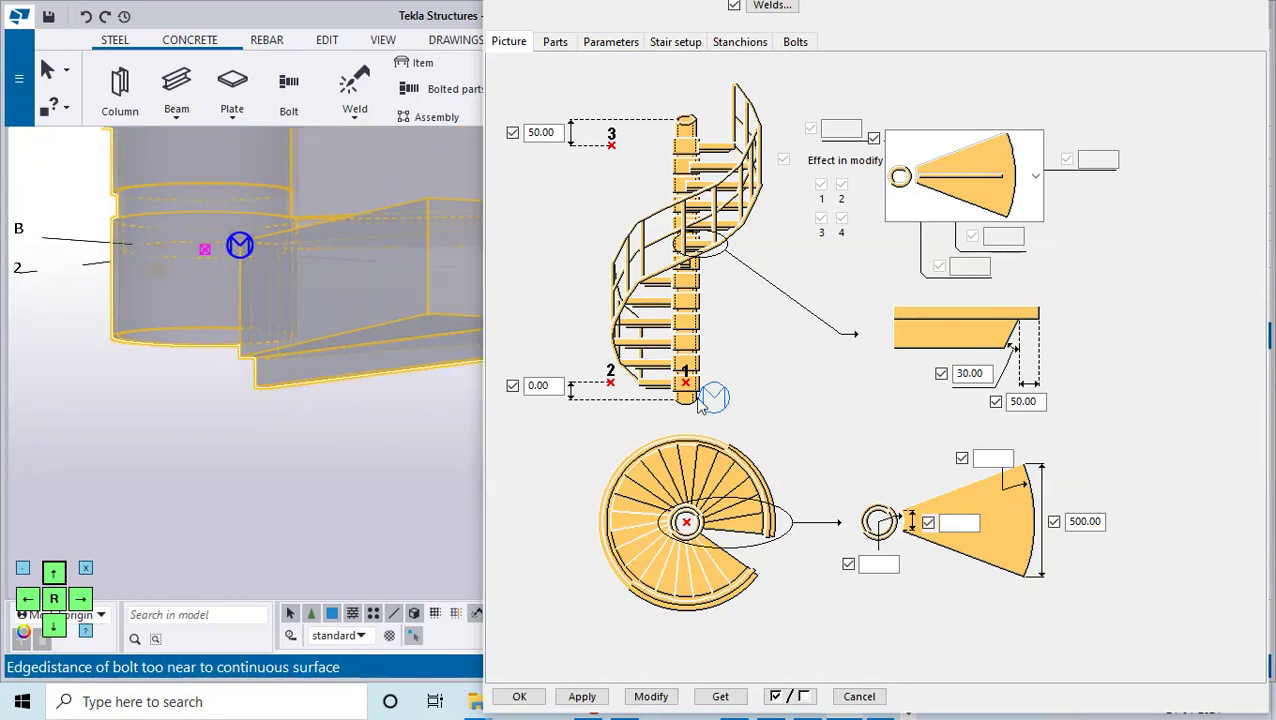
{"action": "left_click", "coordinate": [530, 385]}
{"action": "type", "text": "10"}
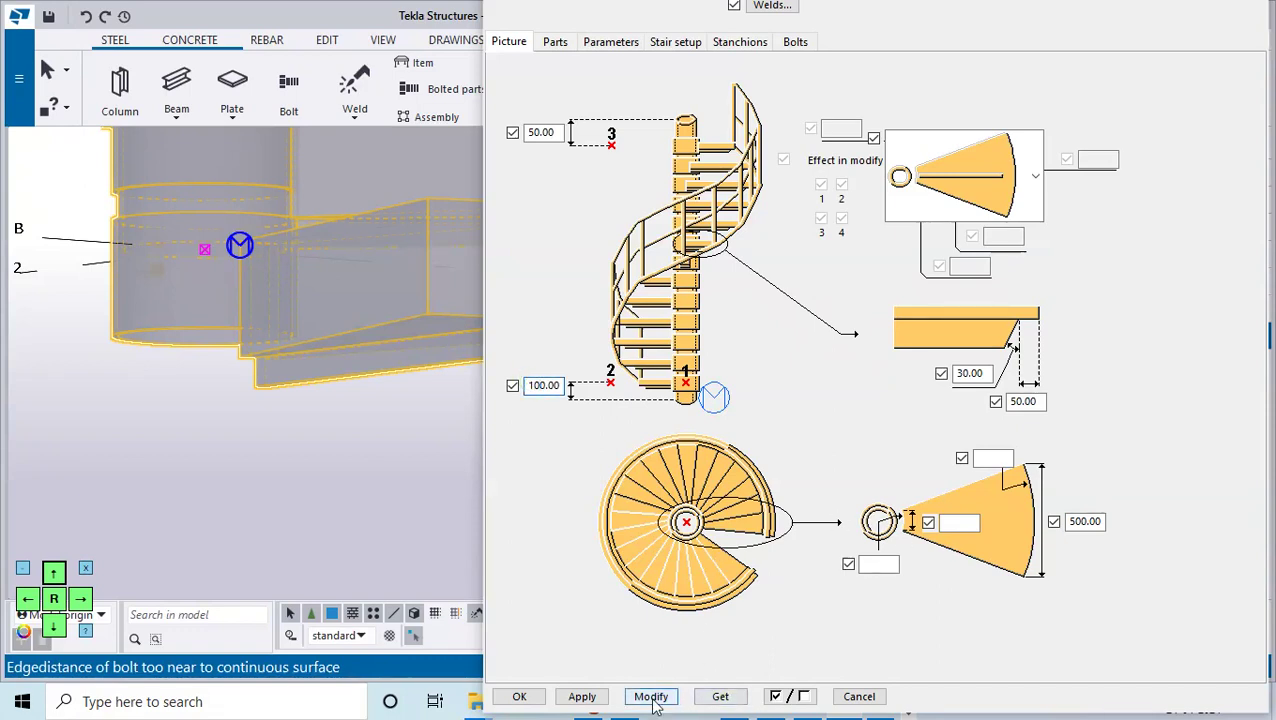
{"action": "left_click", "coordinate": [651, 697]}
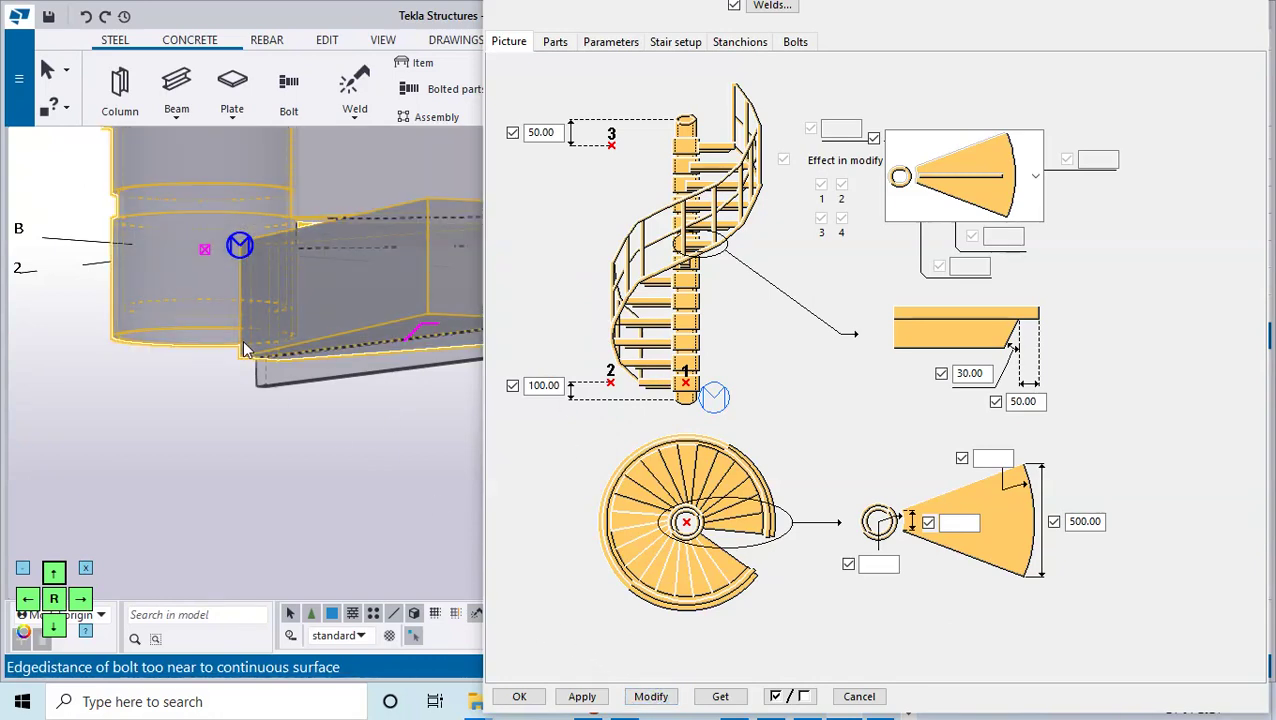
Set the central column's extension at the top of the spiral stair to 200 mm and apply it to the model.
{"action": "scroll", "coordinate": [243, 355], "scroll_direction": "down", "scroll_amount": 2}
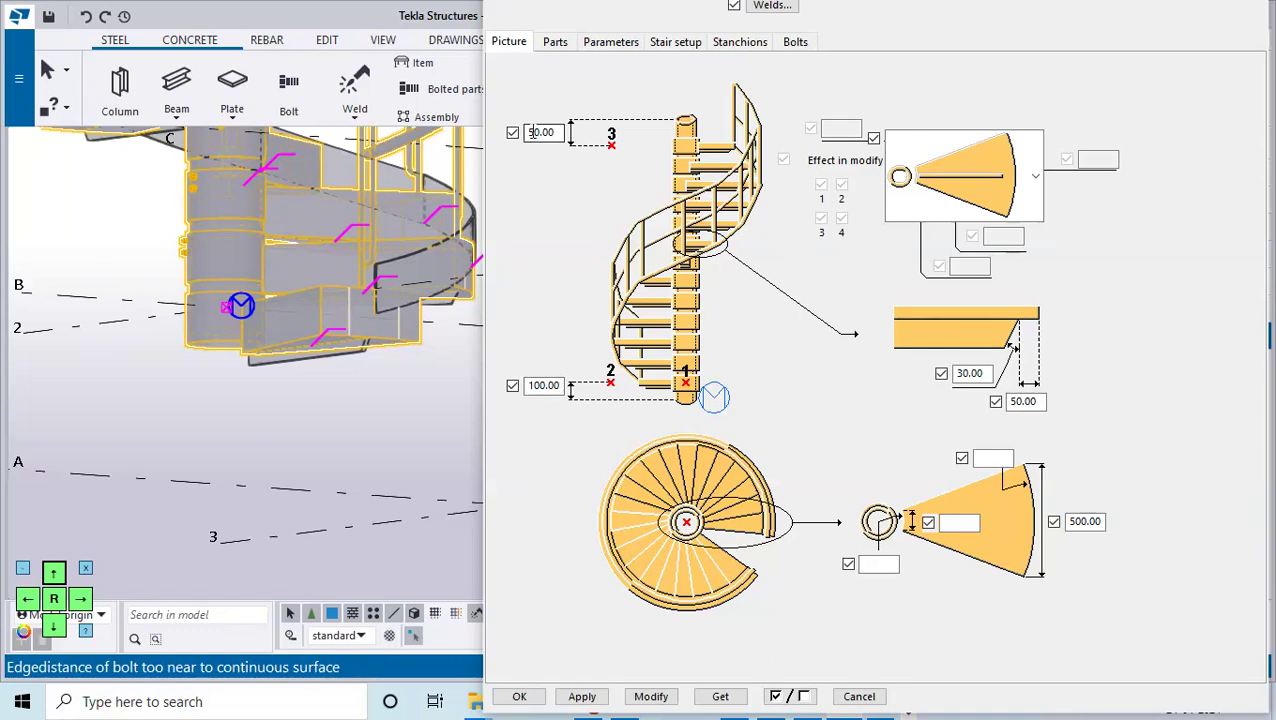
{"action": "scroll", "coordinate": [180, 345], "scroll_direction": "down", "scroll_amount": 3}
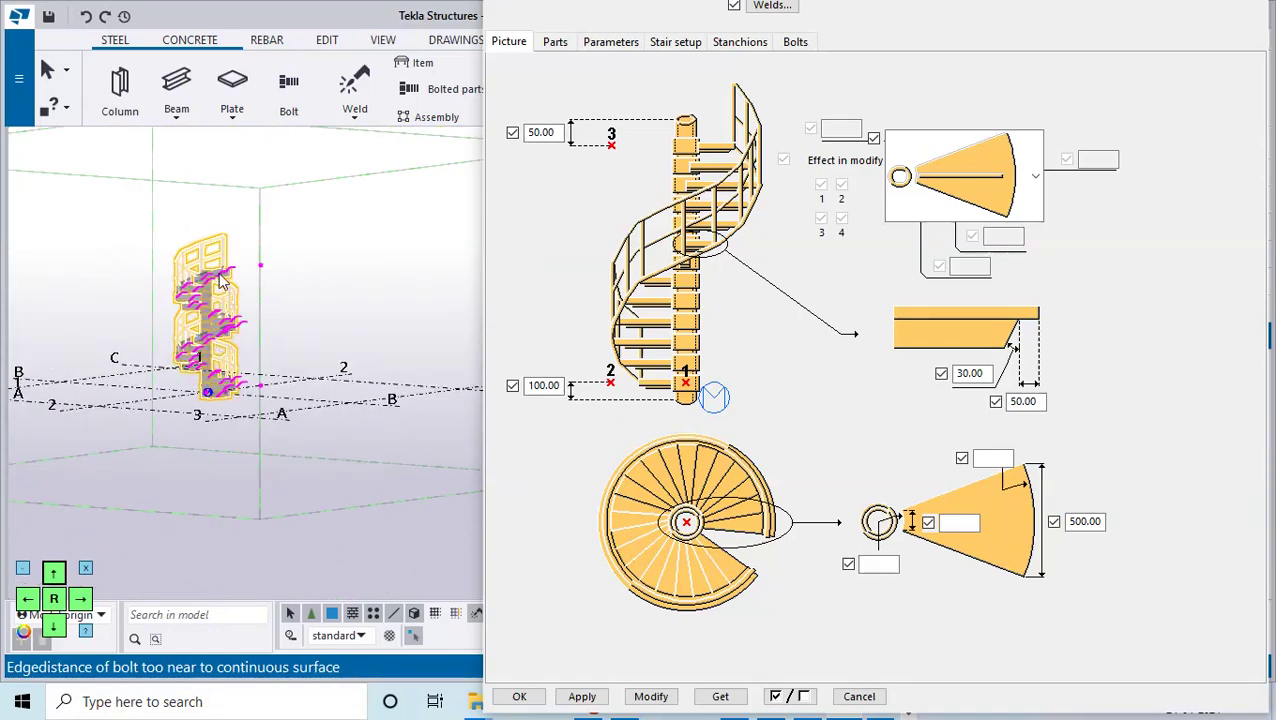
{"action": "scroll", "coordinate": [220, 262], "scroll_direction": "up", "scroll_amount": 2}
{"action": "scroll", "coordinate": [220, 262], "scroll_direction": "up", "scroll_amount": 4}
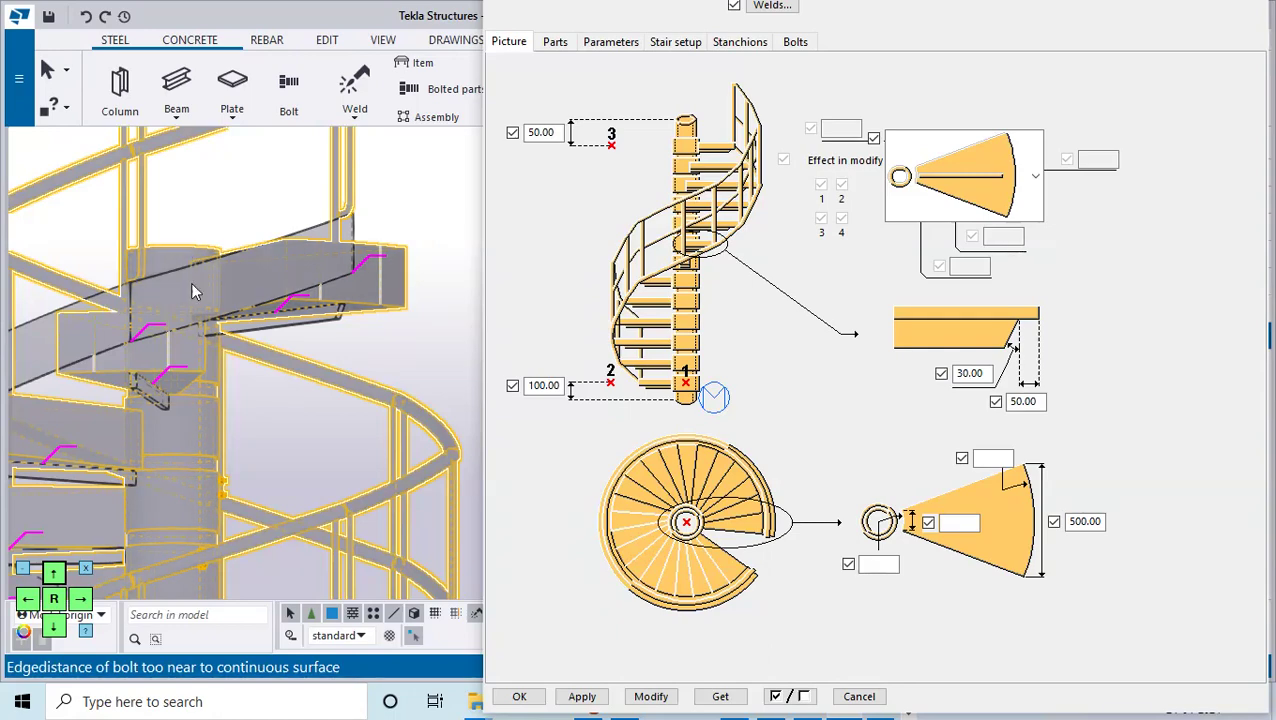
{"action": "scroll", "coordinate": [262, 330], "scroll_direction": "up", "scroll_amount": 1}
{"action": "scroll", "coordinate": [250, 300], "scroll_direction": "down", "scroll_amount": 3}
{"action": "scroll", "coordinate": [200, 288], "scroll_direction": "up", "scroll_amount": 4}
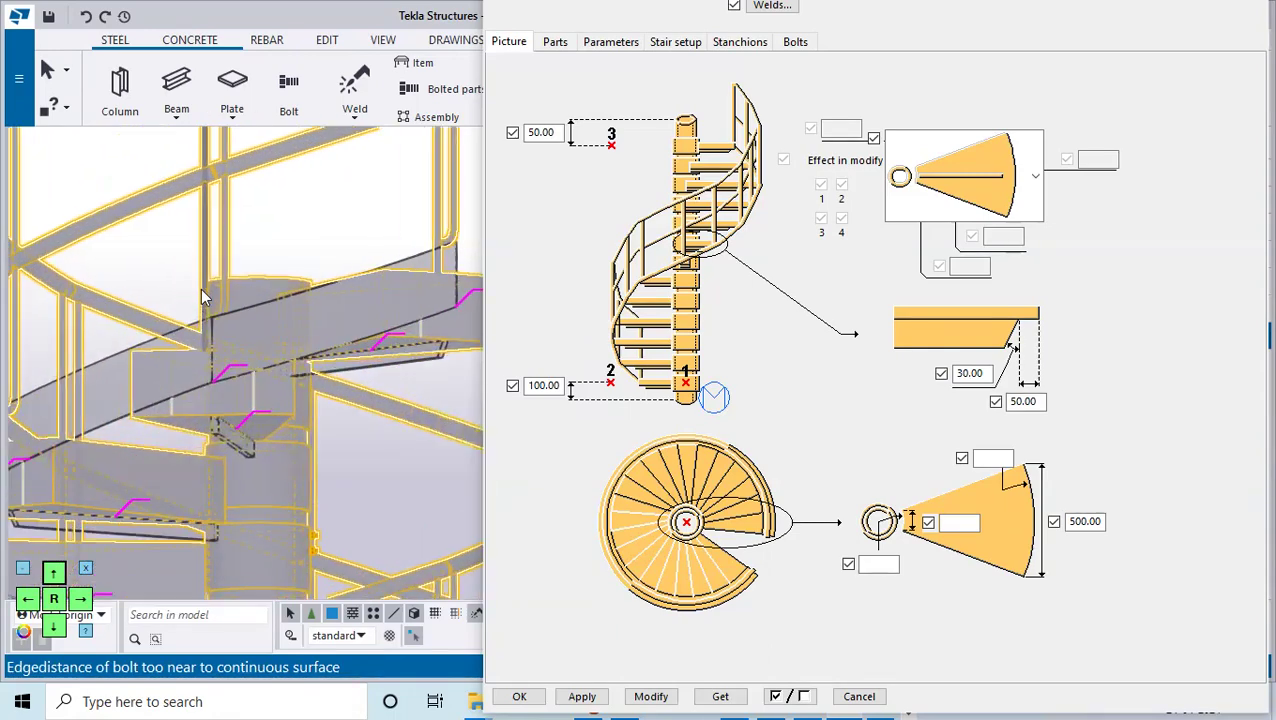
{"action": "left_click", "coordinate": [530, 133]}
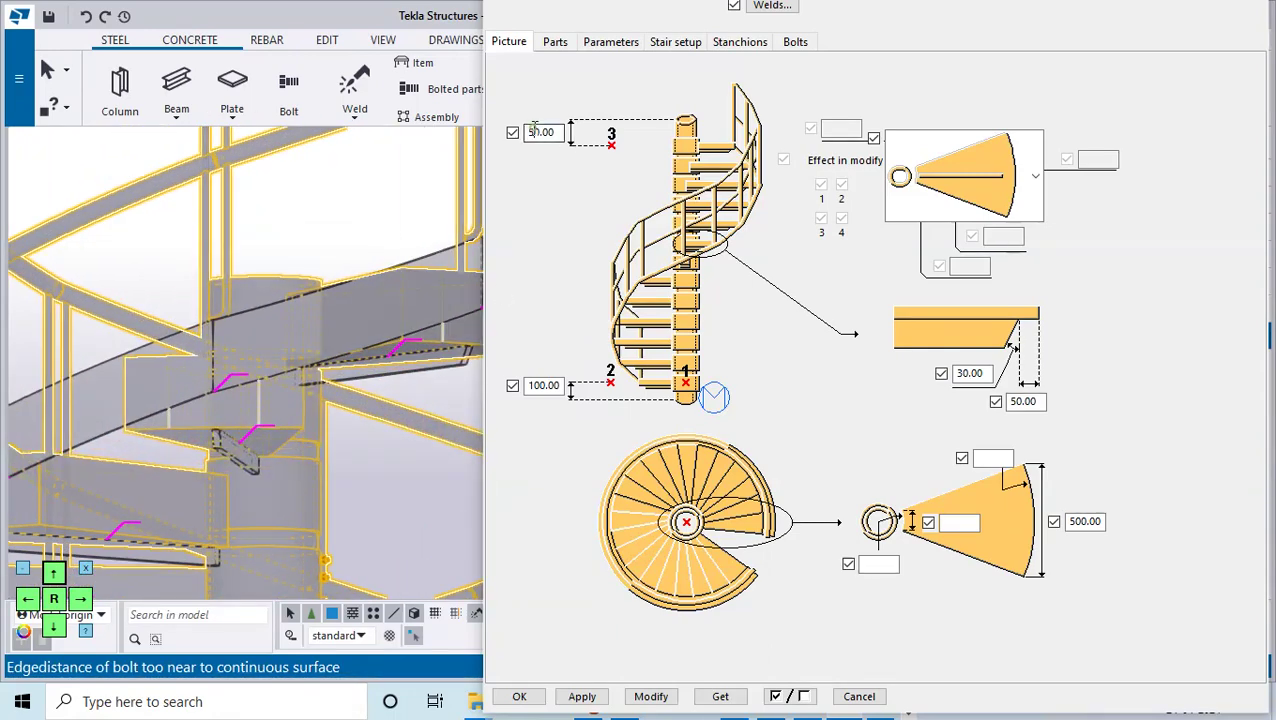
{"action": "type", "text": "200"}
{"action": "left_click", "coordinate": [652, 697]}
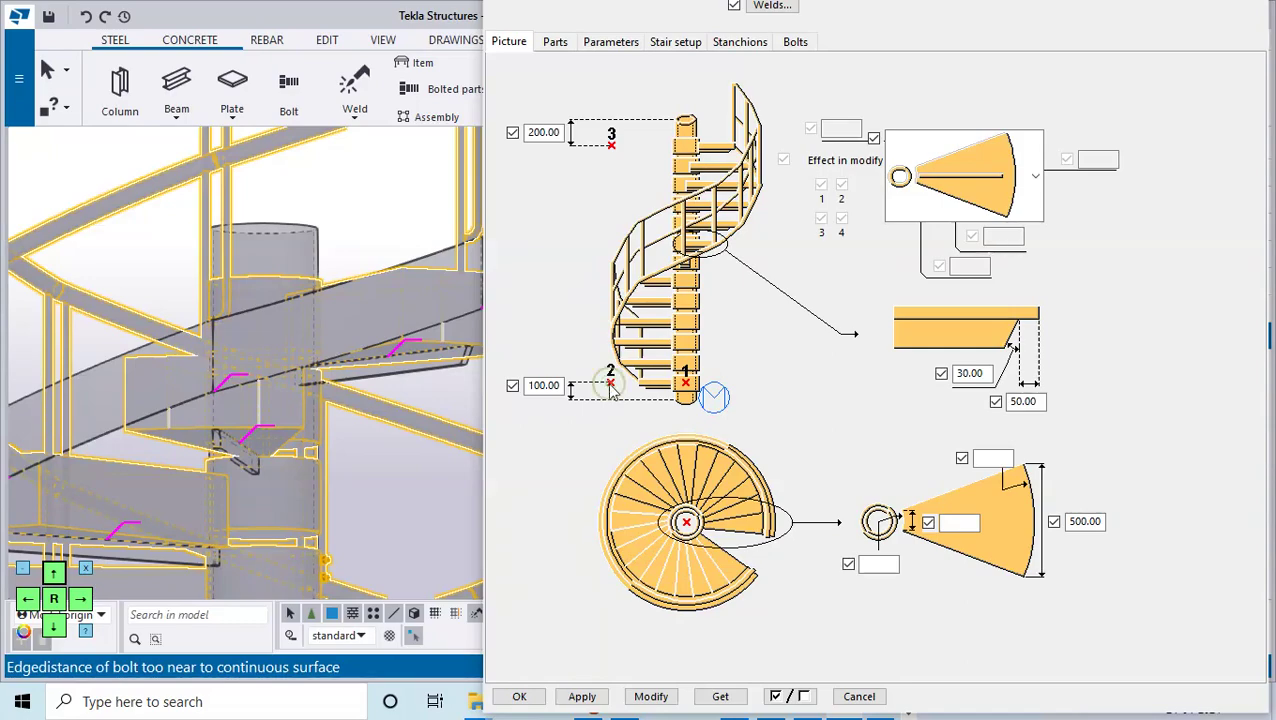
{"action": "scroll", "coordinate": [265, 343], "scroll_direction": "down", "scroll_amount": 5}
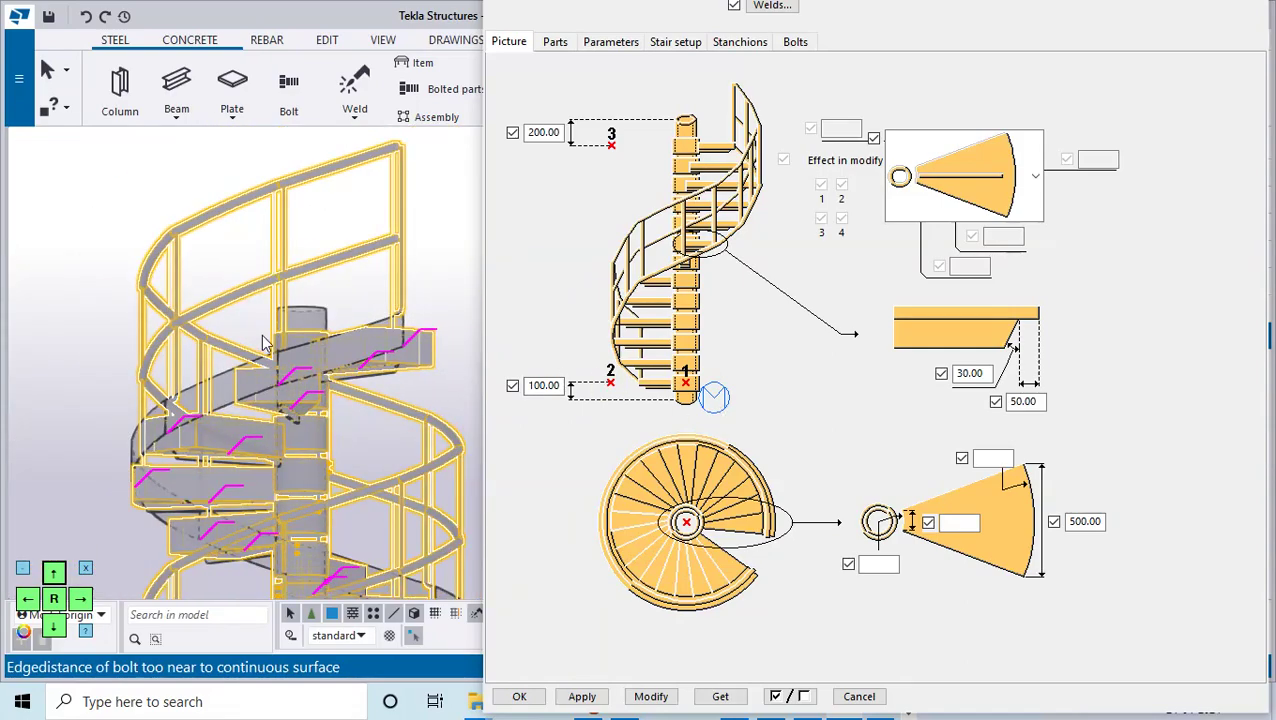
Set the outer width of the spiral stair's treads to 300 mm and apply it to the model.
{"action": "scroll", "coordinate": [265, 343], "scroll_direction": "down", "scroll_amount": 4}
{"action": "scroll", "coordinate": [313, 497], "scroll_direction": "up", "scroll_amount": 4}
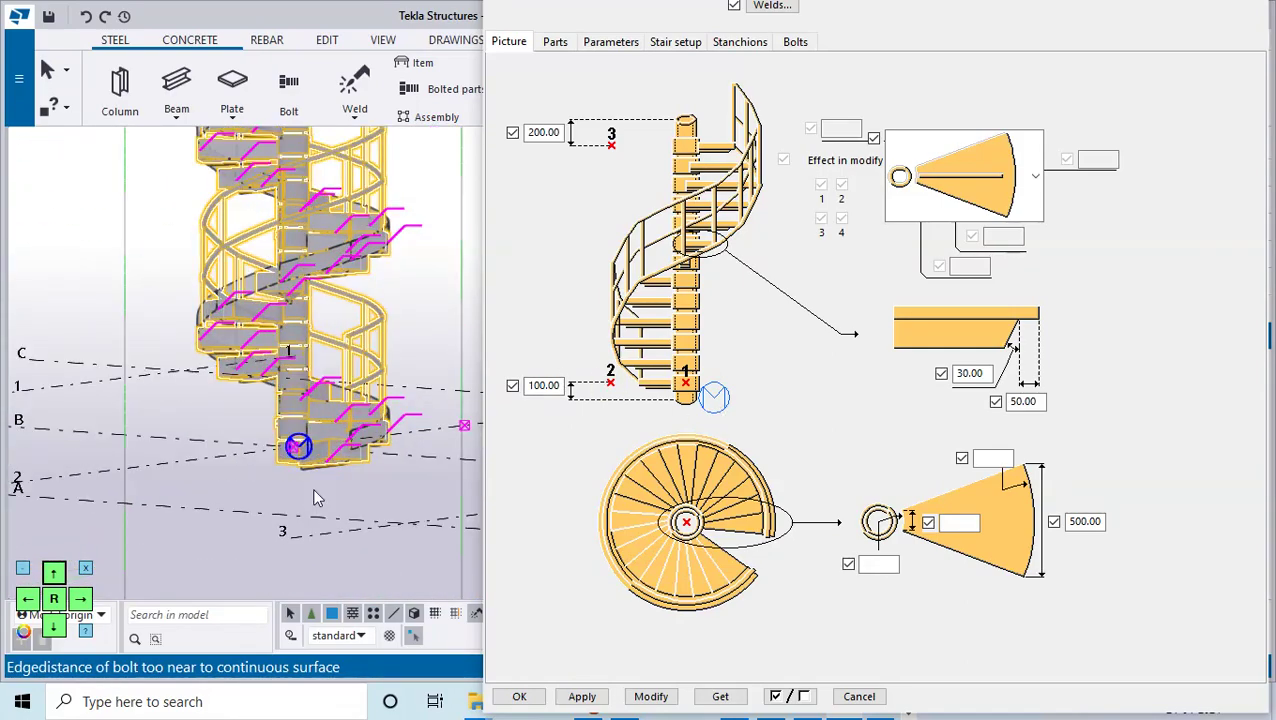
{"action": "scroll", "coordinate": [313, 497], "scroll_direction": "up", "scroll_amount": 3}
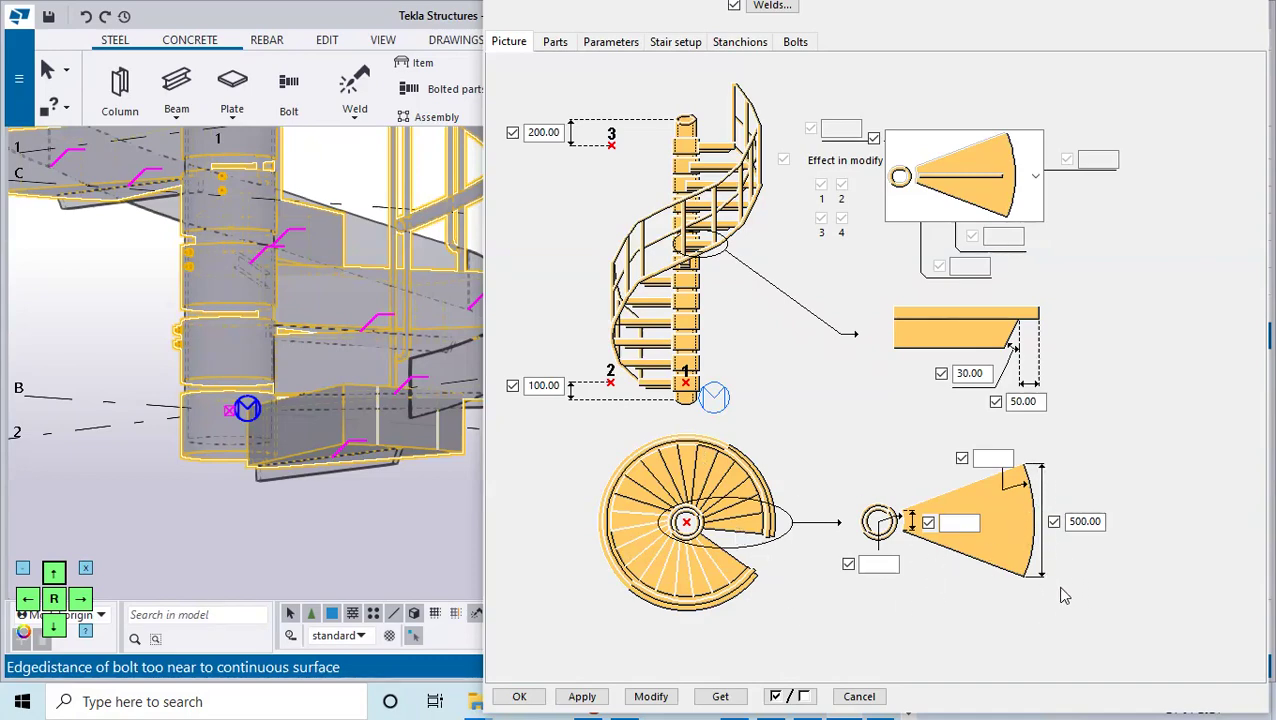
{"action": "left_click", "coordinate": [1070, 522]}
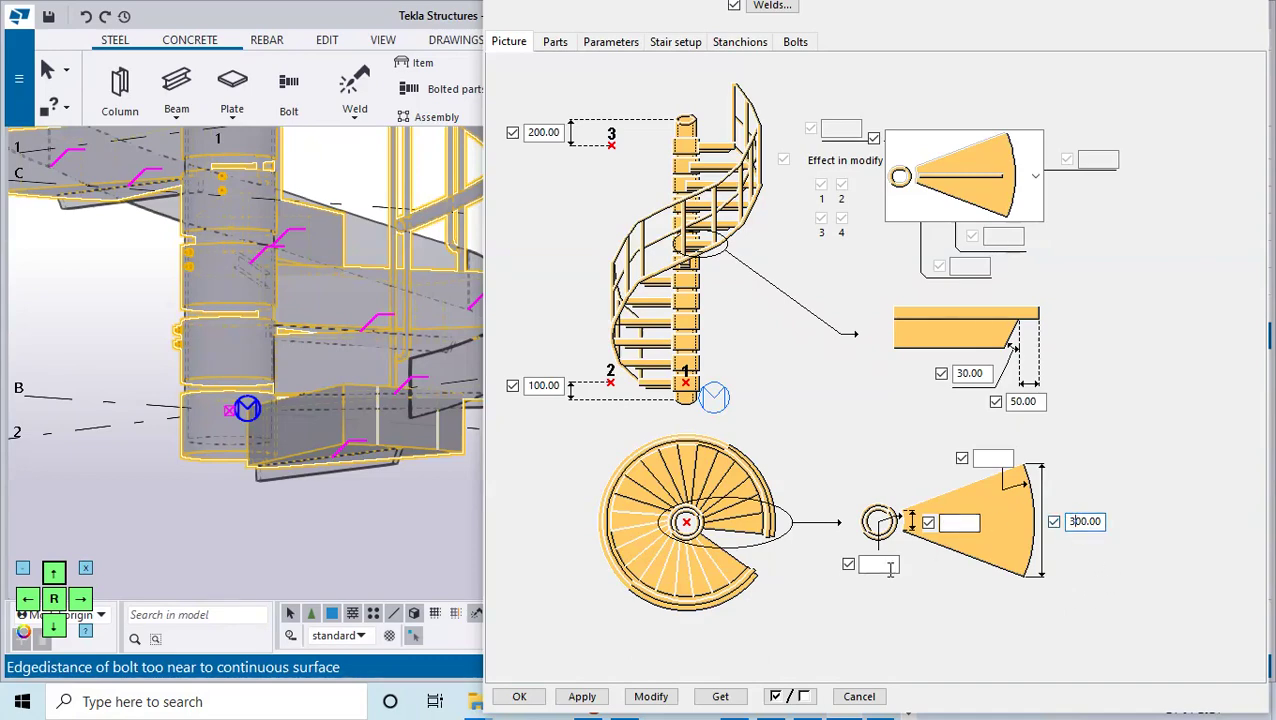
{"action": "left_click", "coordinate": [651, 697]}
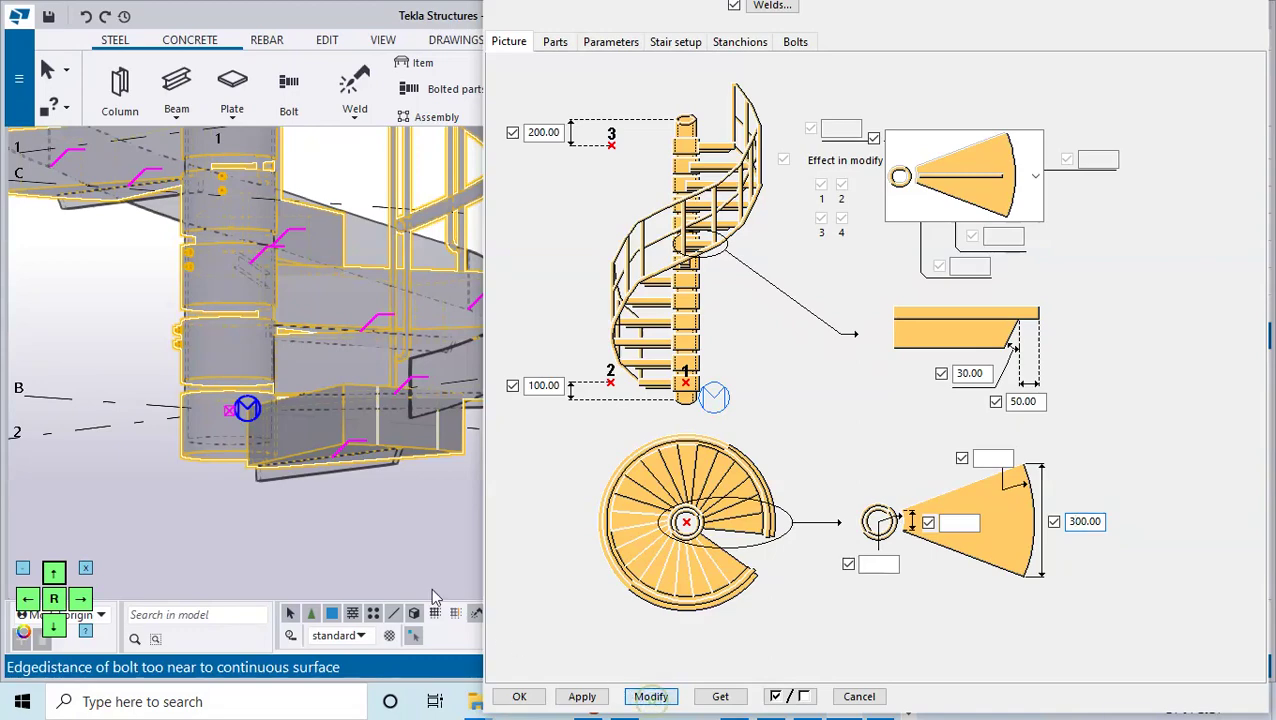
{"action": "middle_click_drag", "start_coordinate": [322, 433], "coordinate": [362, 418], "text": "ctrl"}
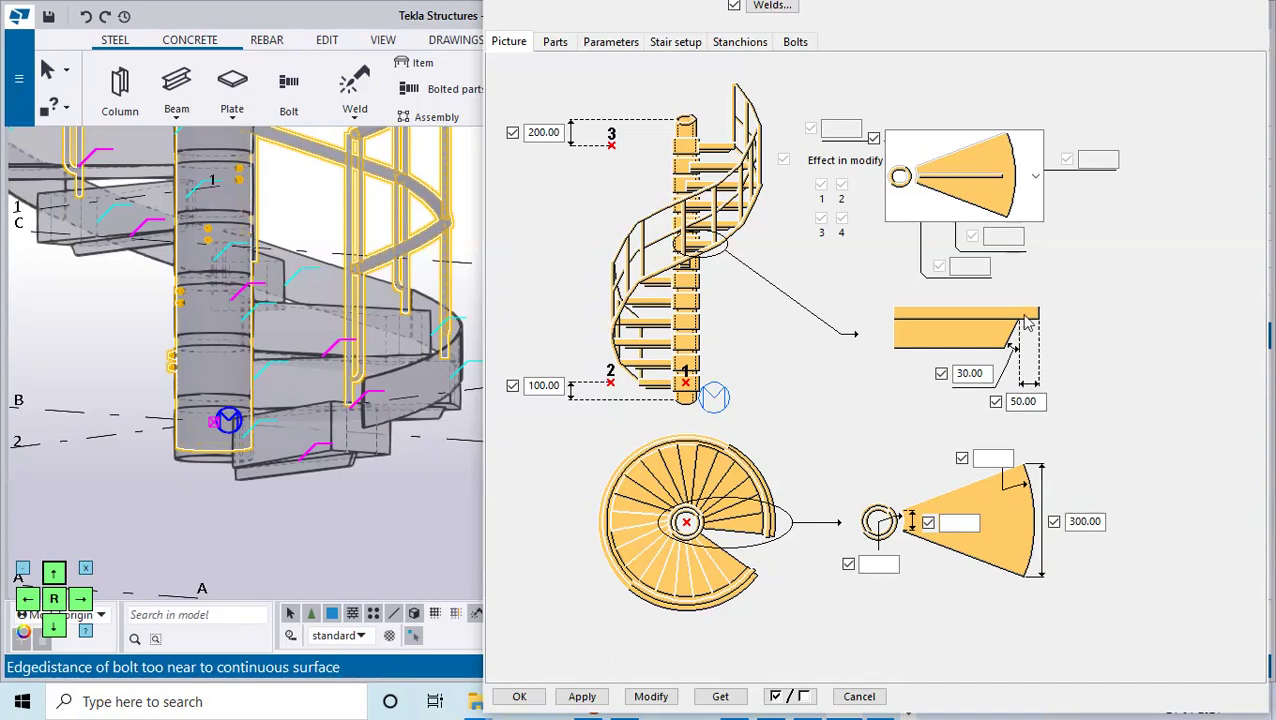
{"action": "scroll", "coordinate": [449, 444], "scroll_direction": "up", "scroll_amount": 3}
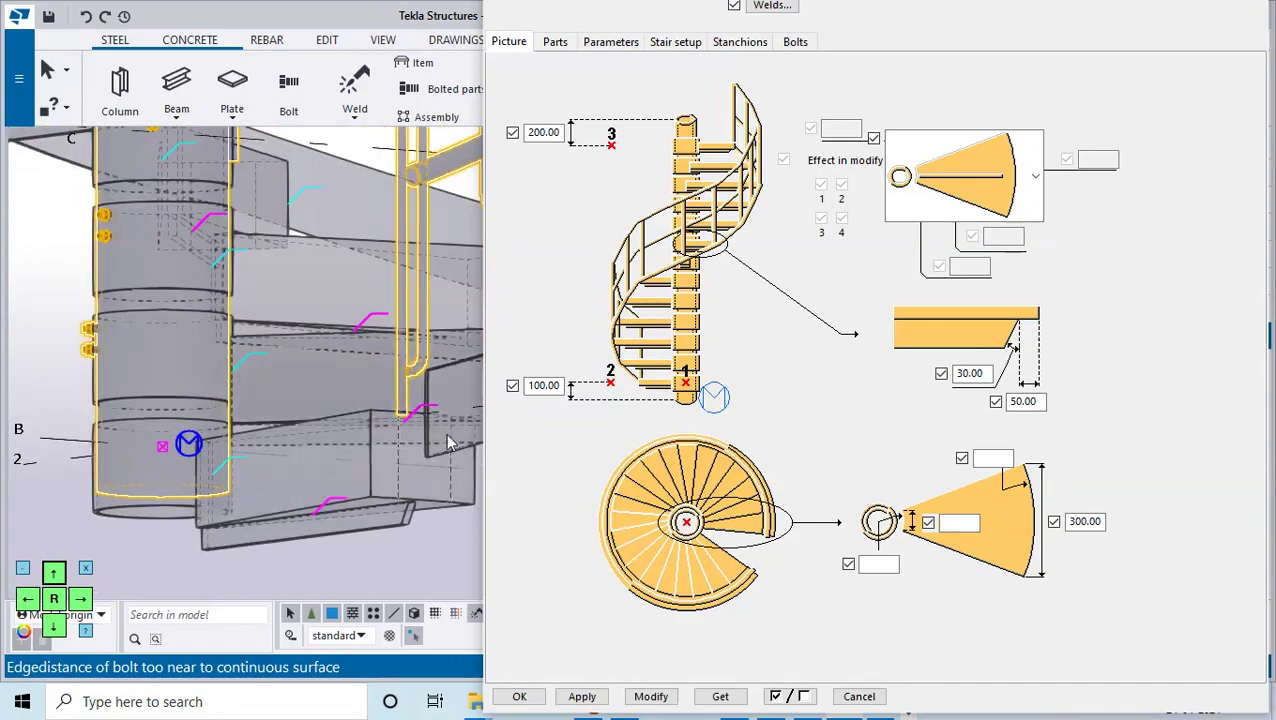
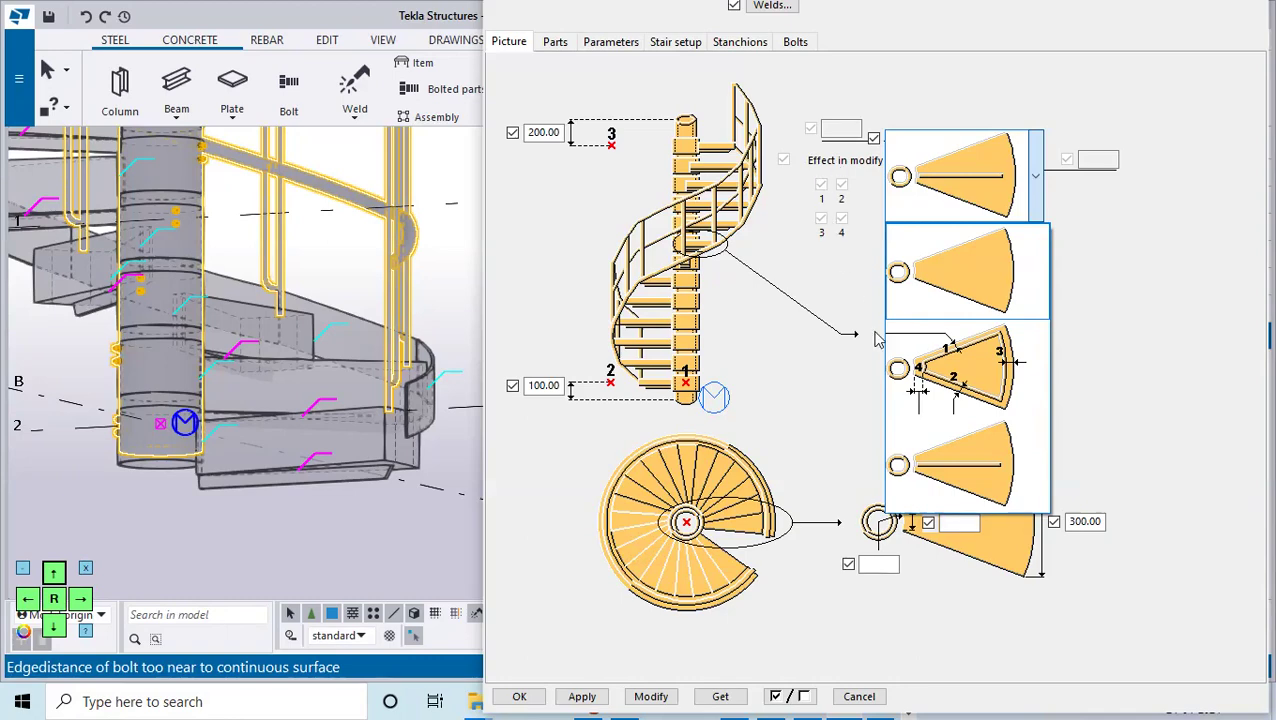
Review the tread stiffener options and the part profiles of the spiral stair, then open its general parameters.
{"action": "left_click", "coordinate": [828, 403]}
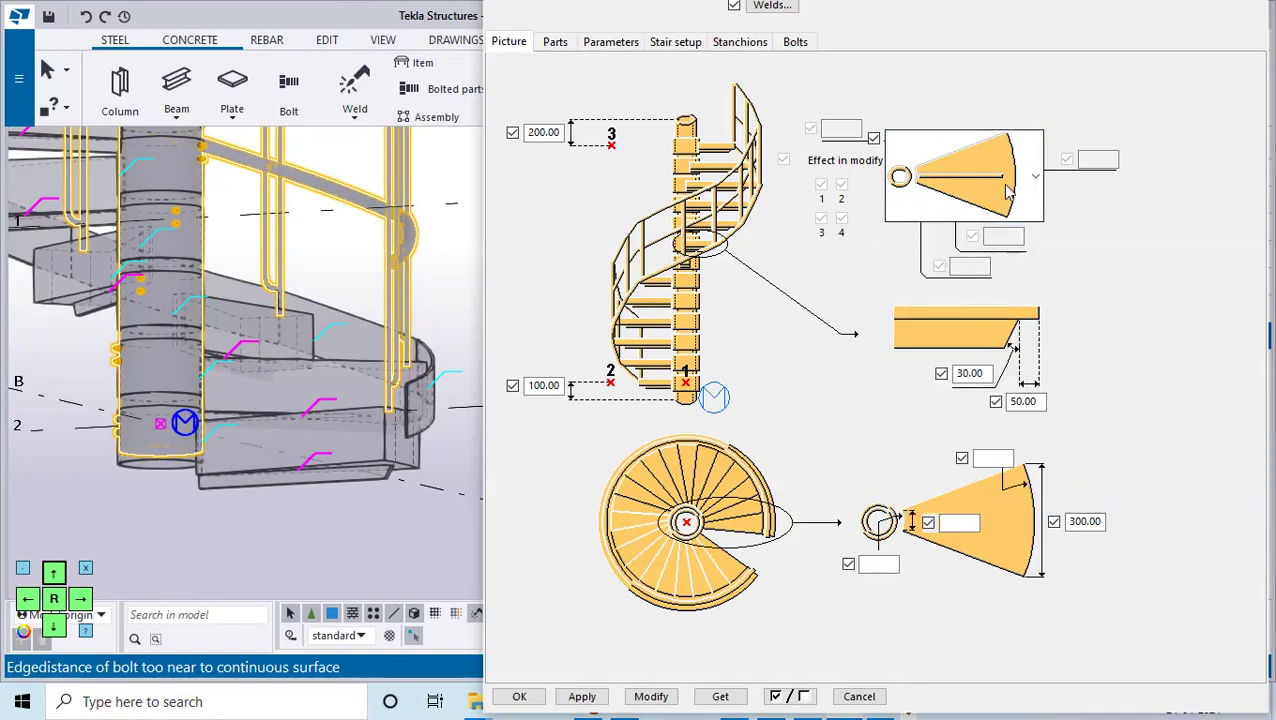
{"action": "left_click", "coordinate": [556, 42]}
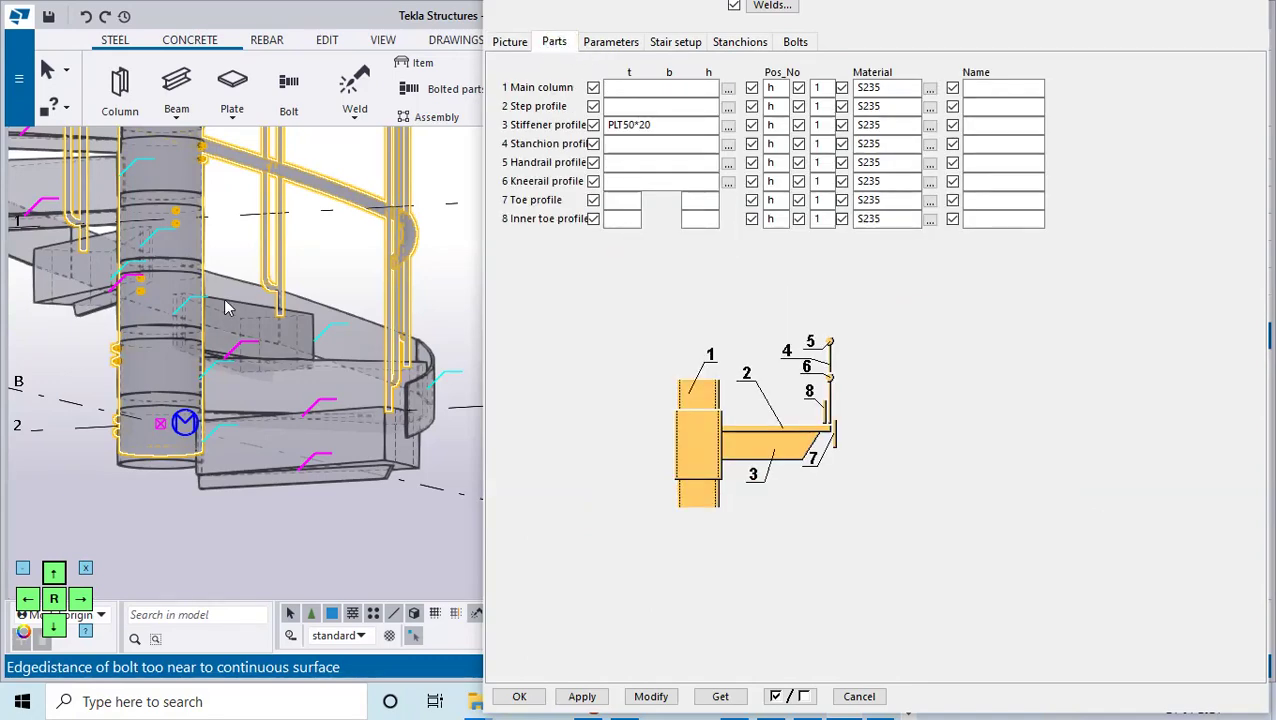
{"action": "scroll", "coordinate": [240, 257], "scroll_direction": "down", "scroll_amount": 5}
{"action": "scroll", "coordinate": [276, 303], "scroll_direction": "up", "scroll_amount": 2}
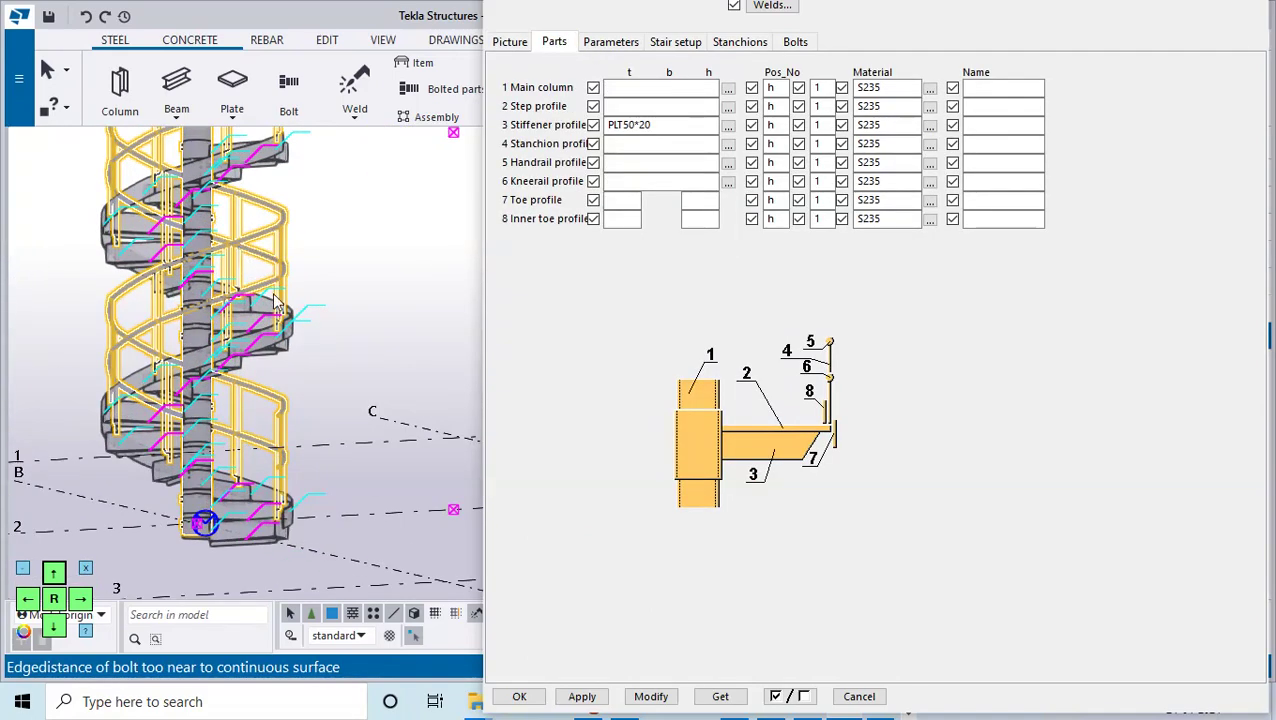
{"action": "left_click", "coordinate": [604, 46]}
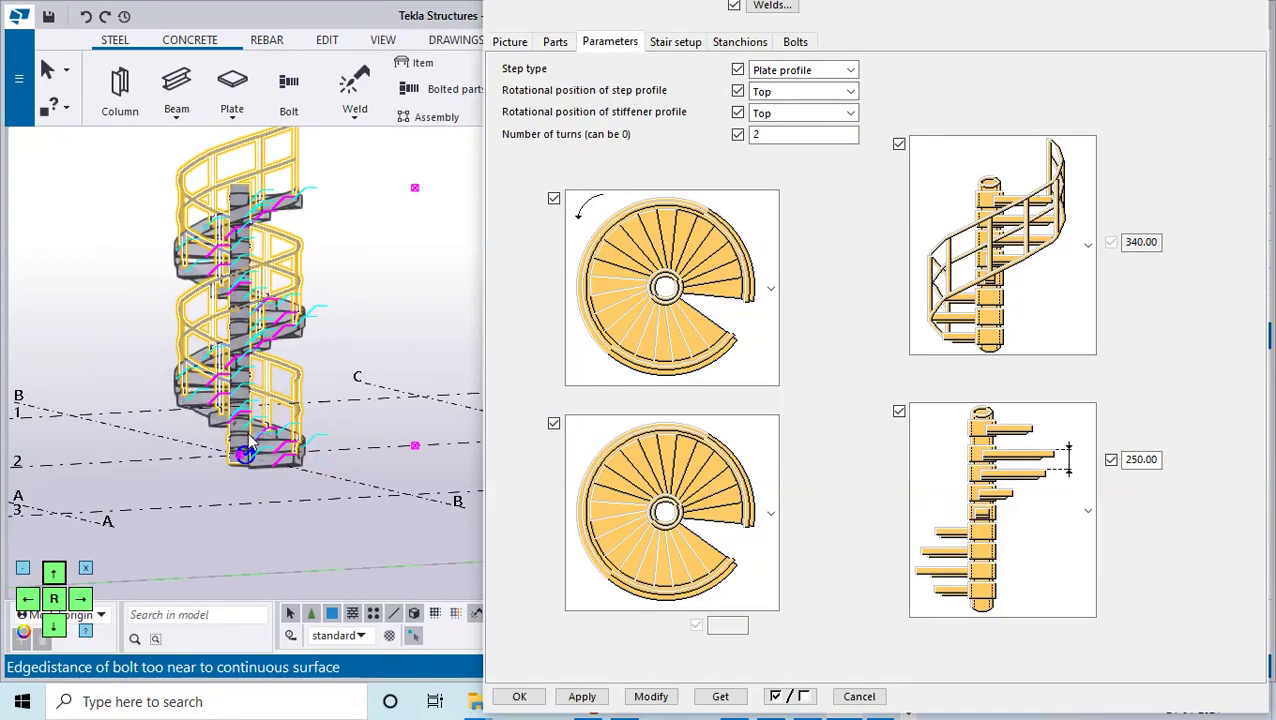
Deselect the spiral stair and clear the temporary graphics from the 3D view.
{"action": "left_click", "coordinate": [333, 312]}
{"action": "right_click", "coordinate": [290, 515]}
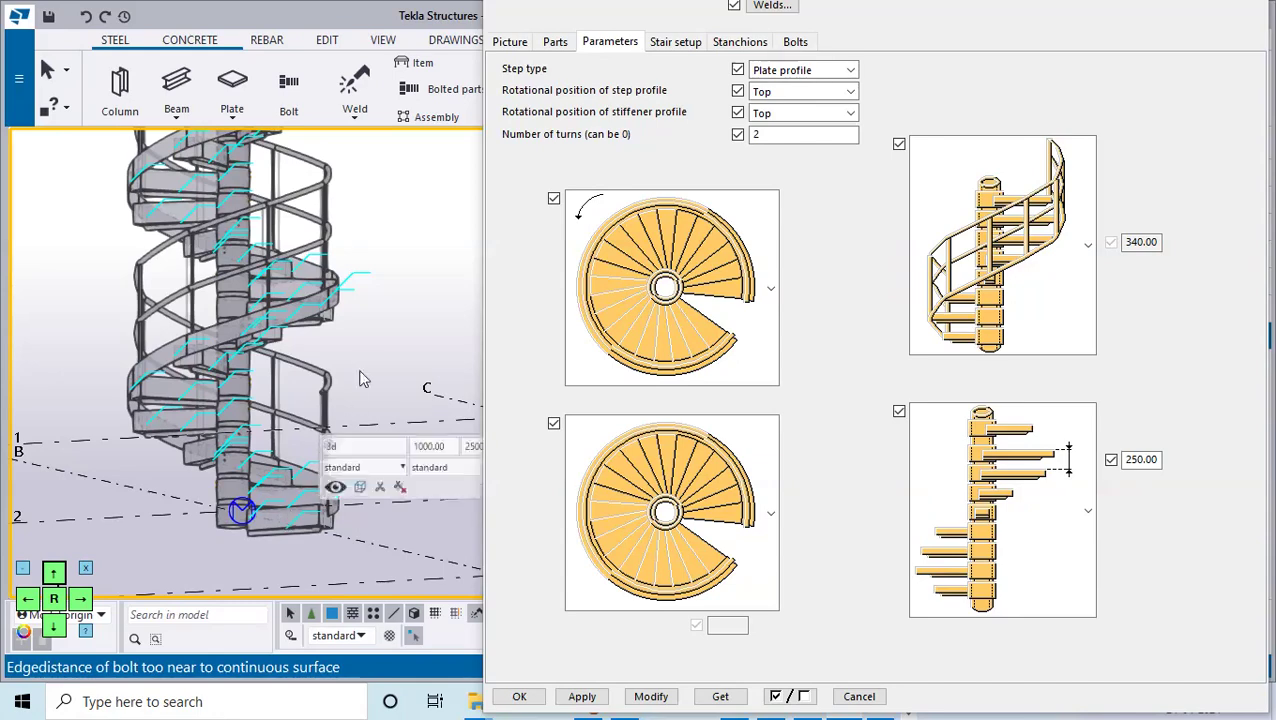
{"action": "left_click", "coordinate": [390, 461]}
{"action": "scroll", "coordinate": [268, 500], "scroll_direction": "up", "scroll_amount": 2}
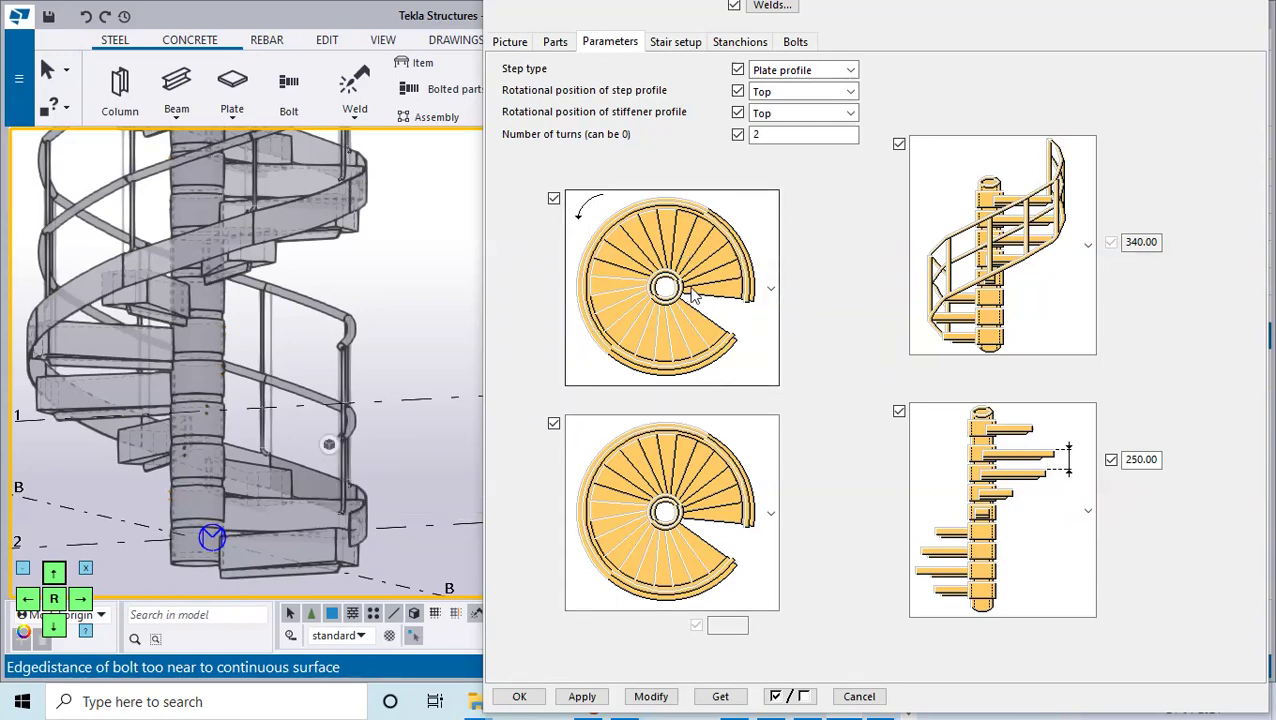
Try to change the spiral stair's rotation direction to clockwise in the model, and close the component properties.
{"action": "left_click", "coordinate": [772, 293]}
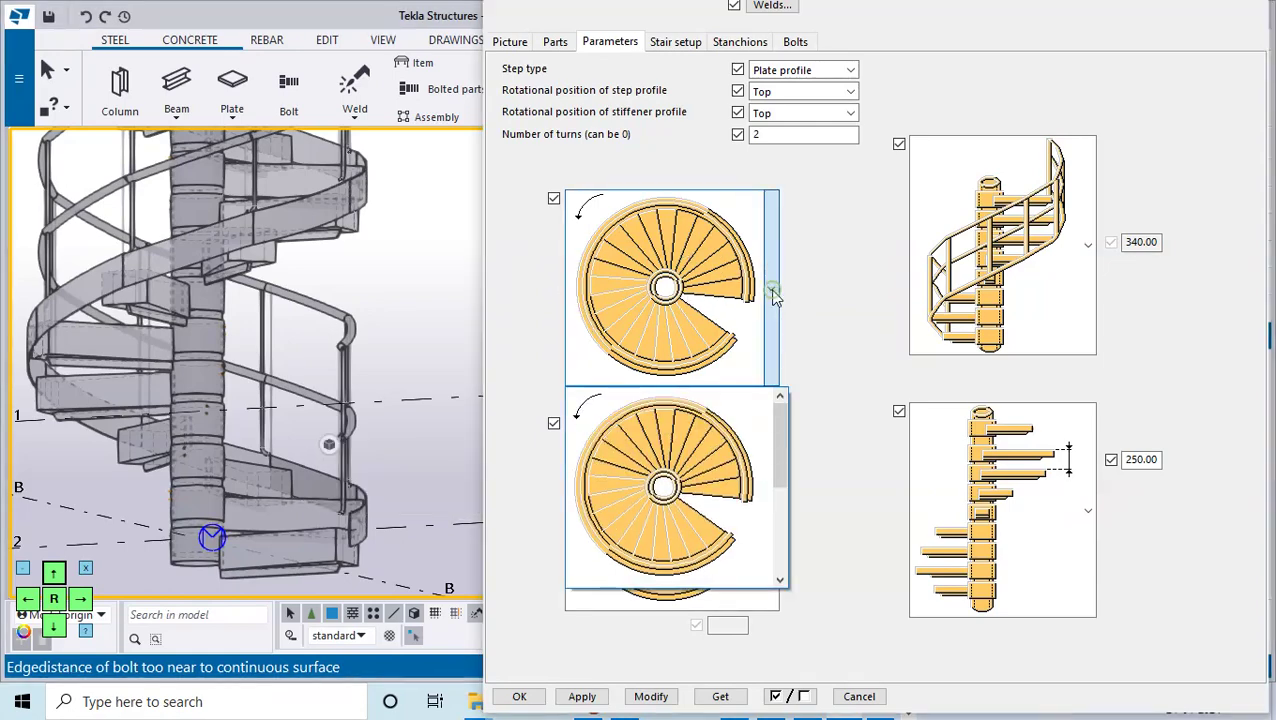
{"action": "scroll", "coordinate": [780, 425], "scroll_direction": "down", "scroll_amount": 1}
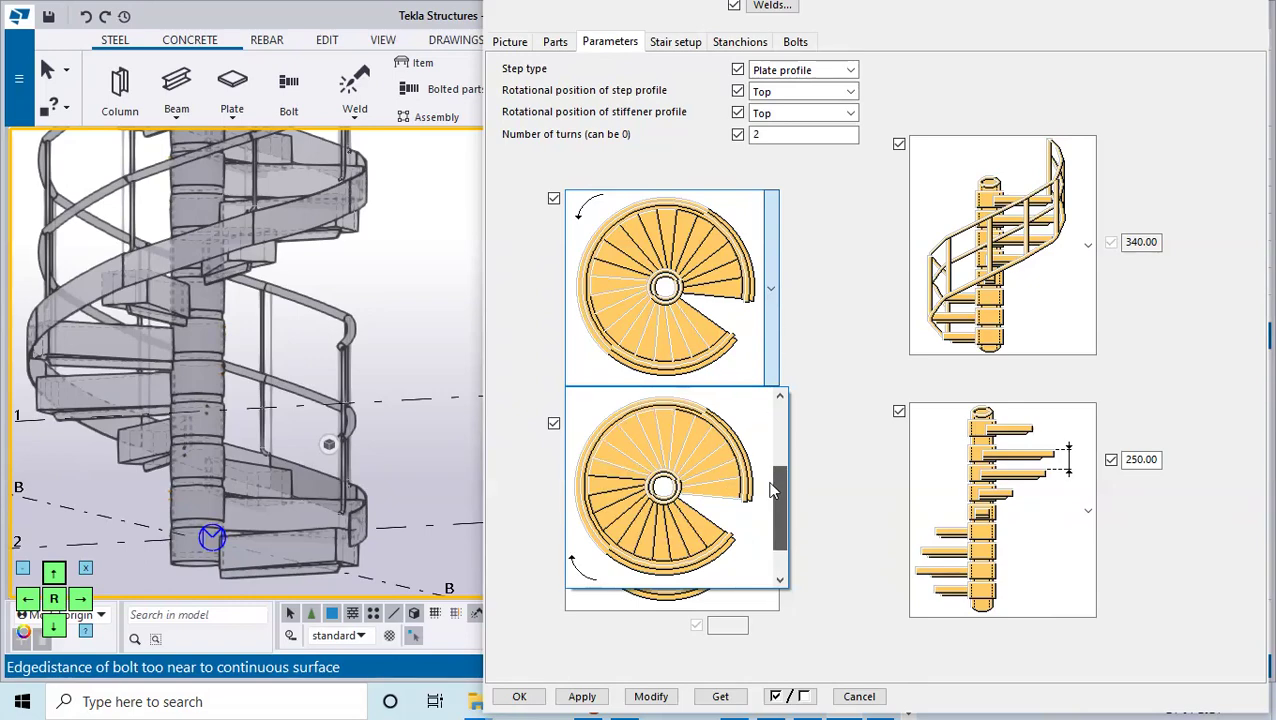
{"action": "left_click", "coordinate": [718, 503]}
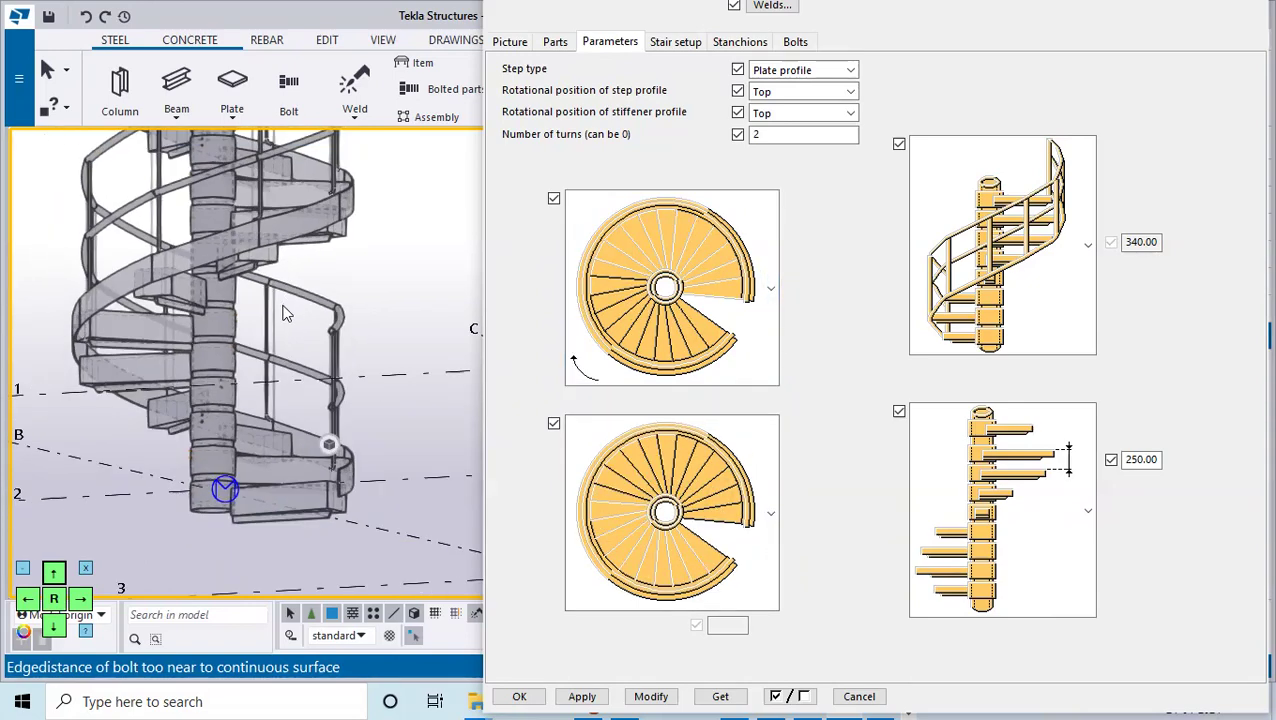
{"action": "left_click", "coordinate": [660, 697]}
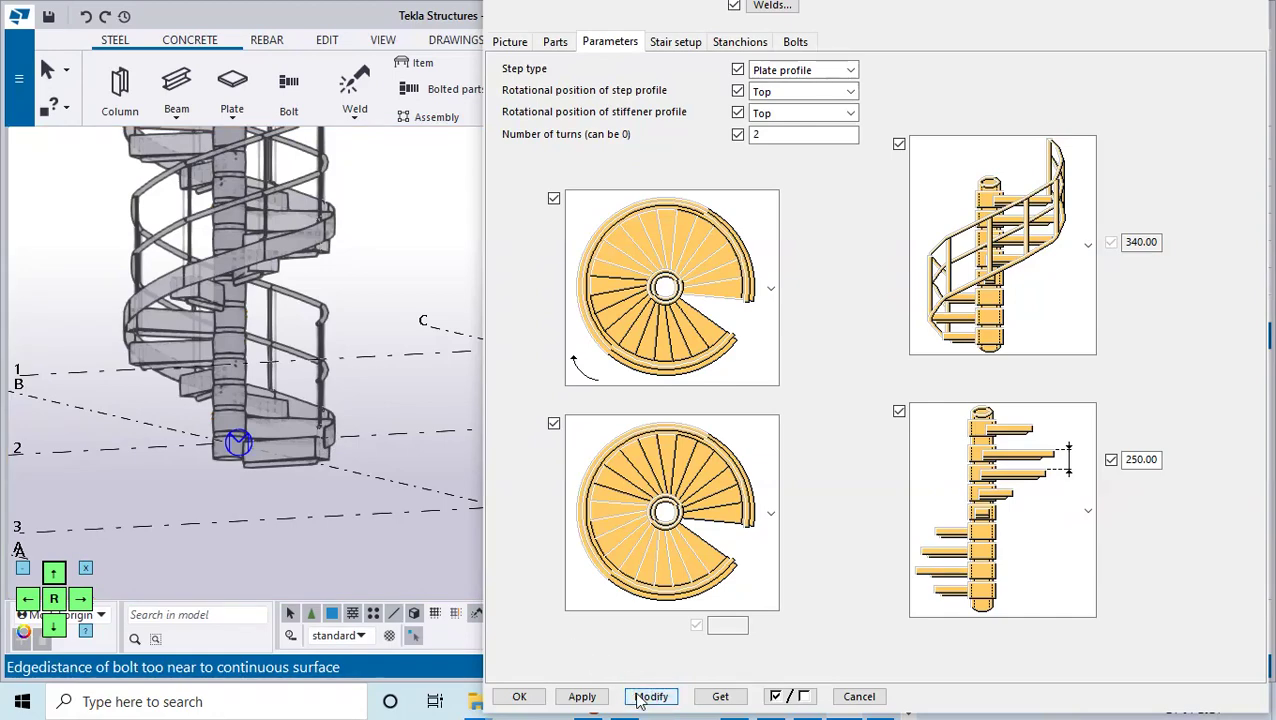
{"action": "left_click", "coordinate": [772, 522]}
{"action": "left_click", "coordinate": [772, 522]}
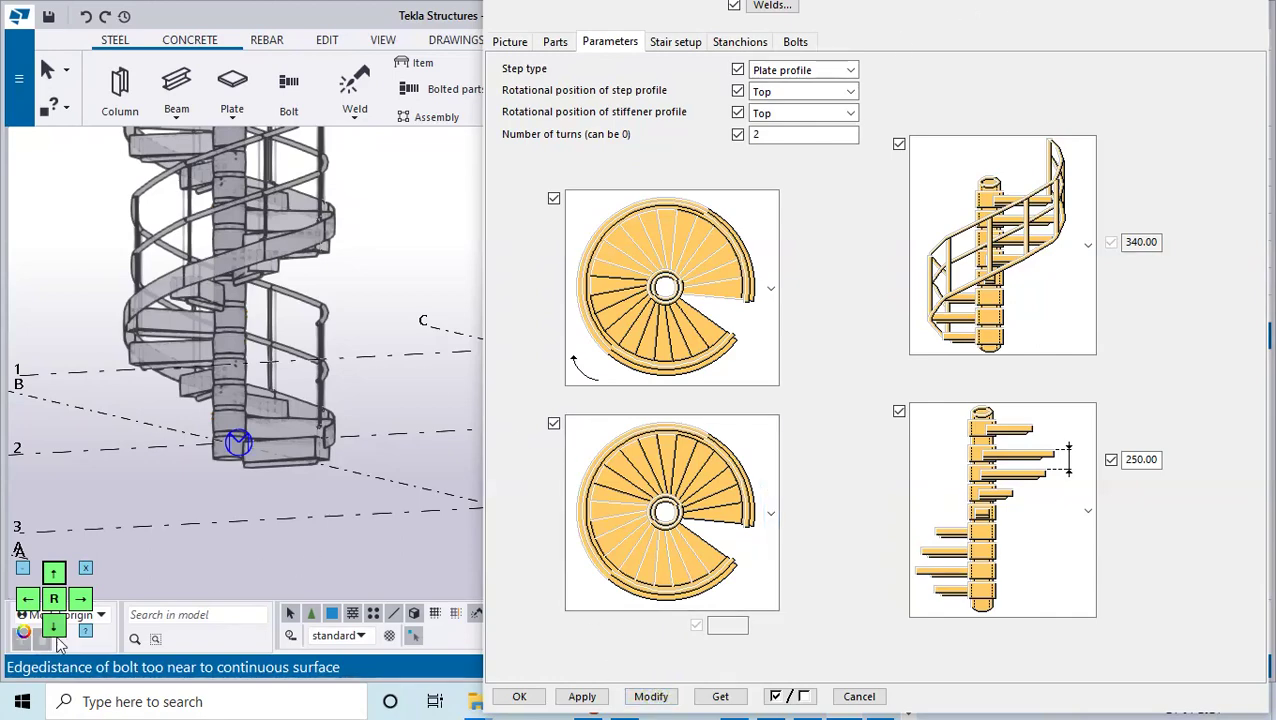
{"action": "left_click_drag", "start_coordinate": [1080, 2], "coordinate": [1080, 94]}
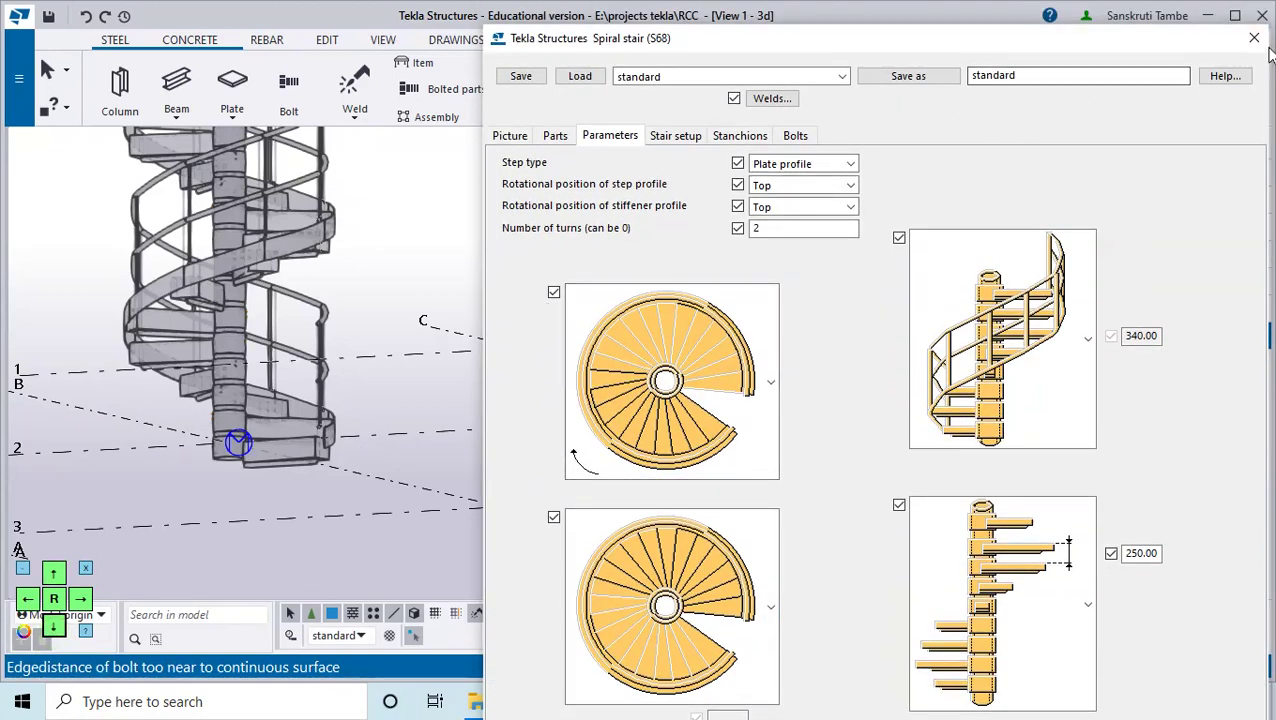
{"action": "left_click", "coordinate": [1254, 38]}
Reopen the properties of the selected spiral stair, set its rotation direction to clockwise and apply it to the model.
{"action": "left_click", "coordinate": [238, 444]}
{"action": "double_click", "coordinate": [238, 444]}
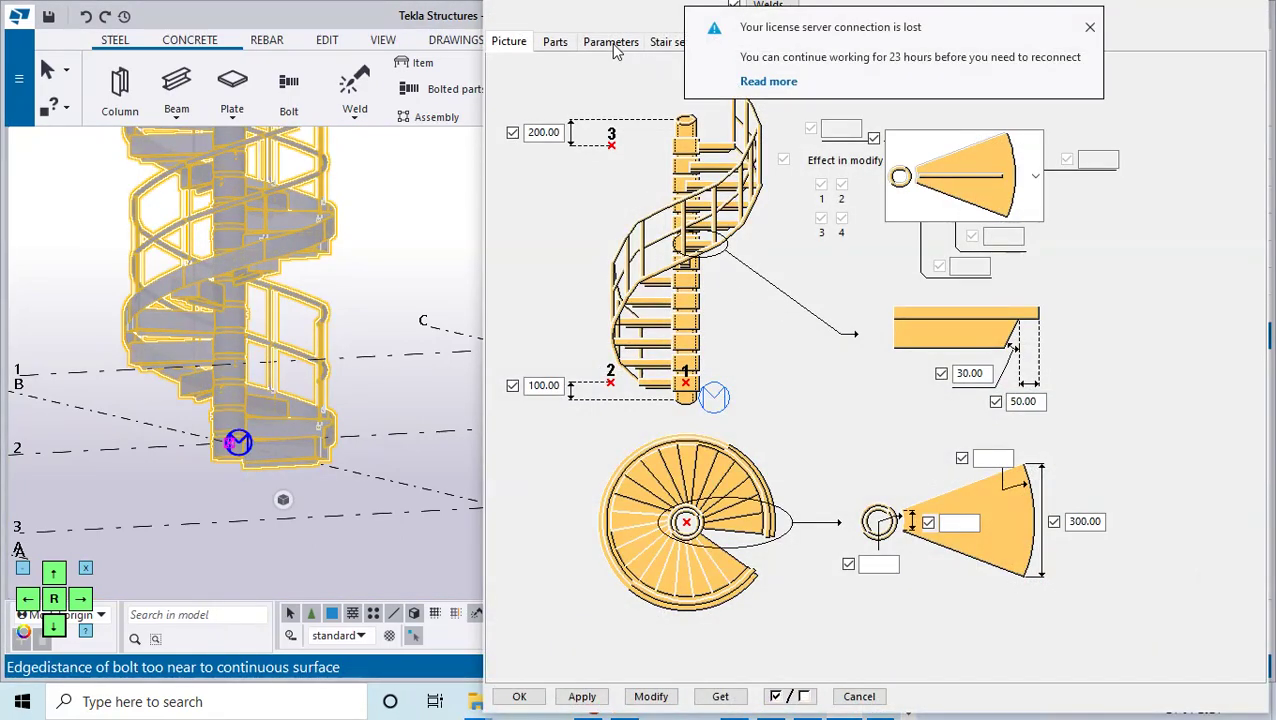
{"action": "left_click", "coordinate": [671, 45]}
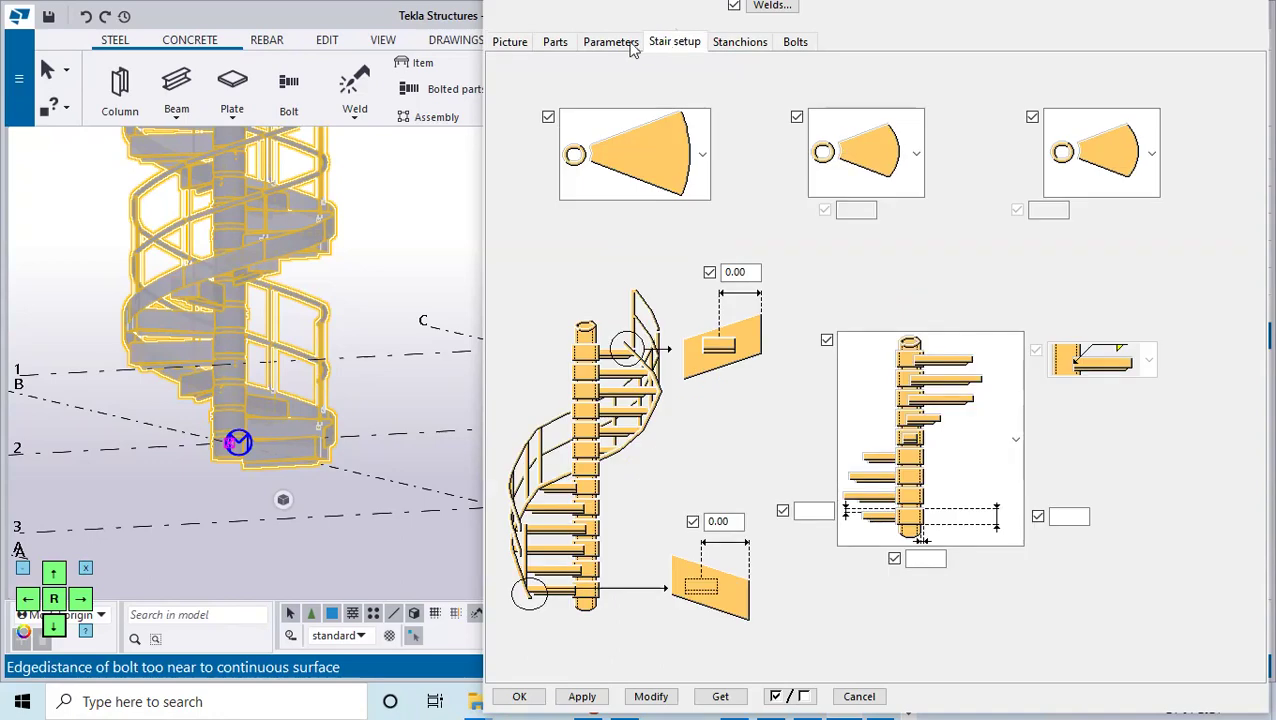
{"action": "left_click", "coordinate": [618, 42]}
{"action": "left_click", "coordinate": [755, 302]}
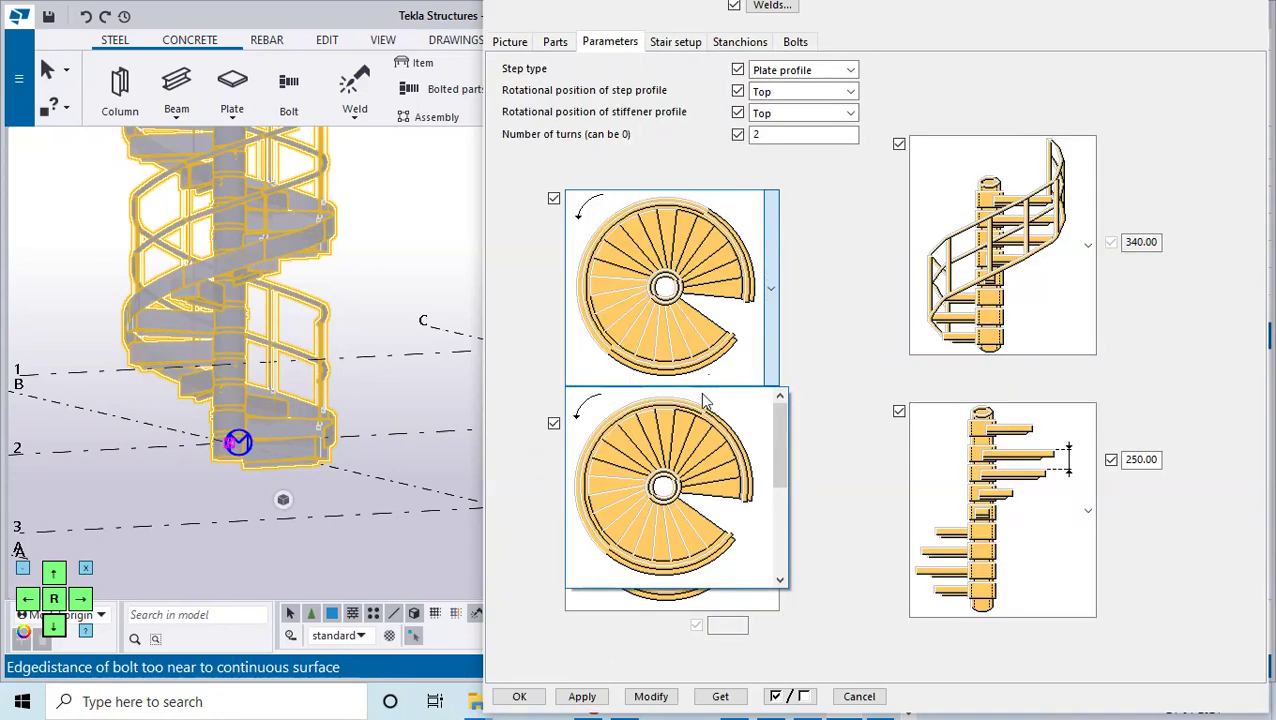
{"action": "left_click_drag", "start_coordinate": [779, 431], "coordinate": [779, 502]}
{"action": "left_click", "coordinate": [751, 517]}
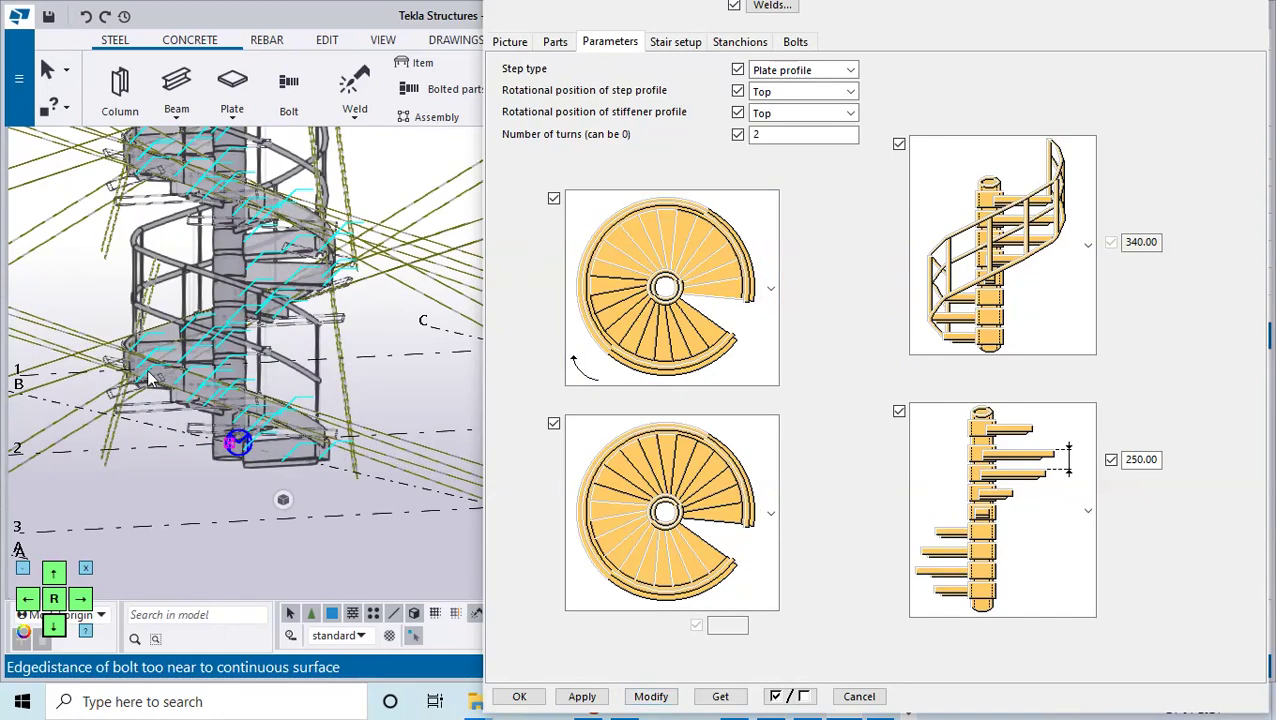
Clear the temporary graphics from the 3D view and inspect the lowest treads around the central column.
{"action": "right_click", "coordinate": [406, 360]}
{"action": "left_click", "coordinate": [383, 352]}
{"action": "right_click", "coordinate": [383, 352]}
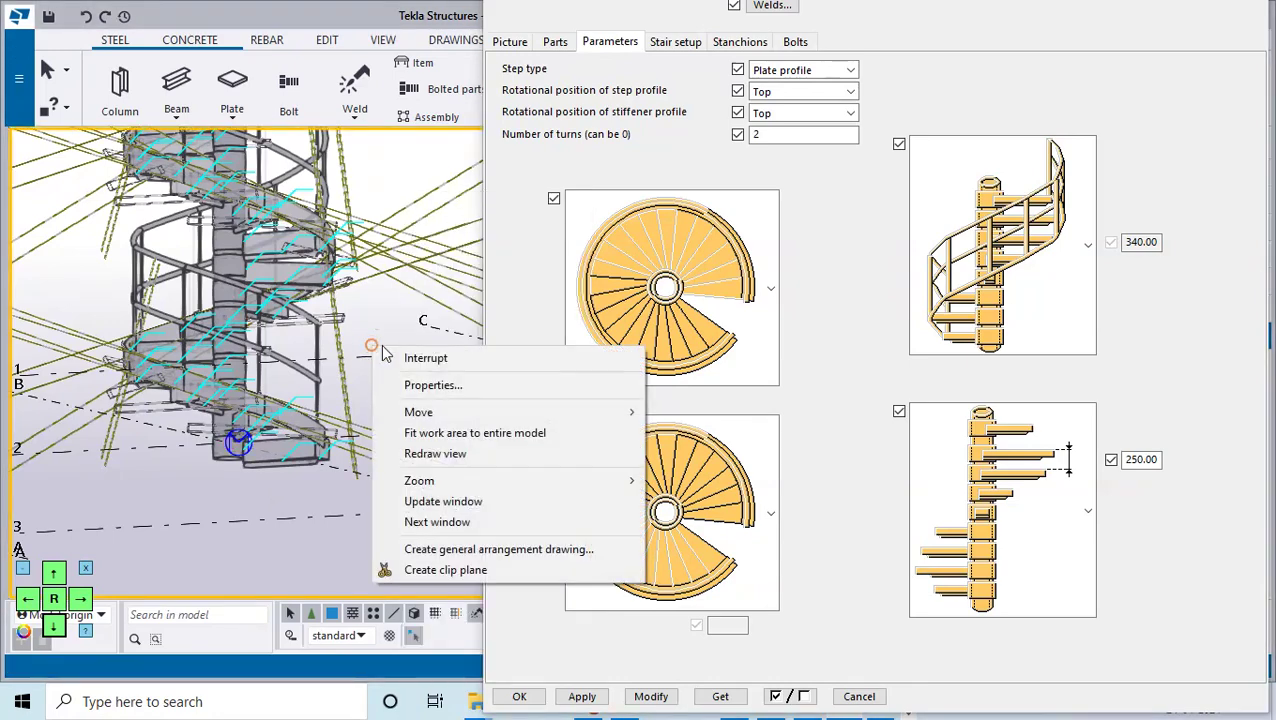
{"action": "left_click", "coordinate": [475, 433]}
{"action": "scroll", "coordinate": [228, 410], "scroll_direction": "up", "scroll_amount": 3}
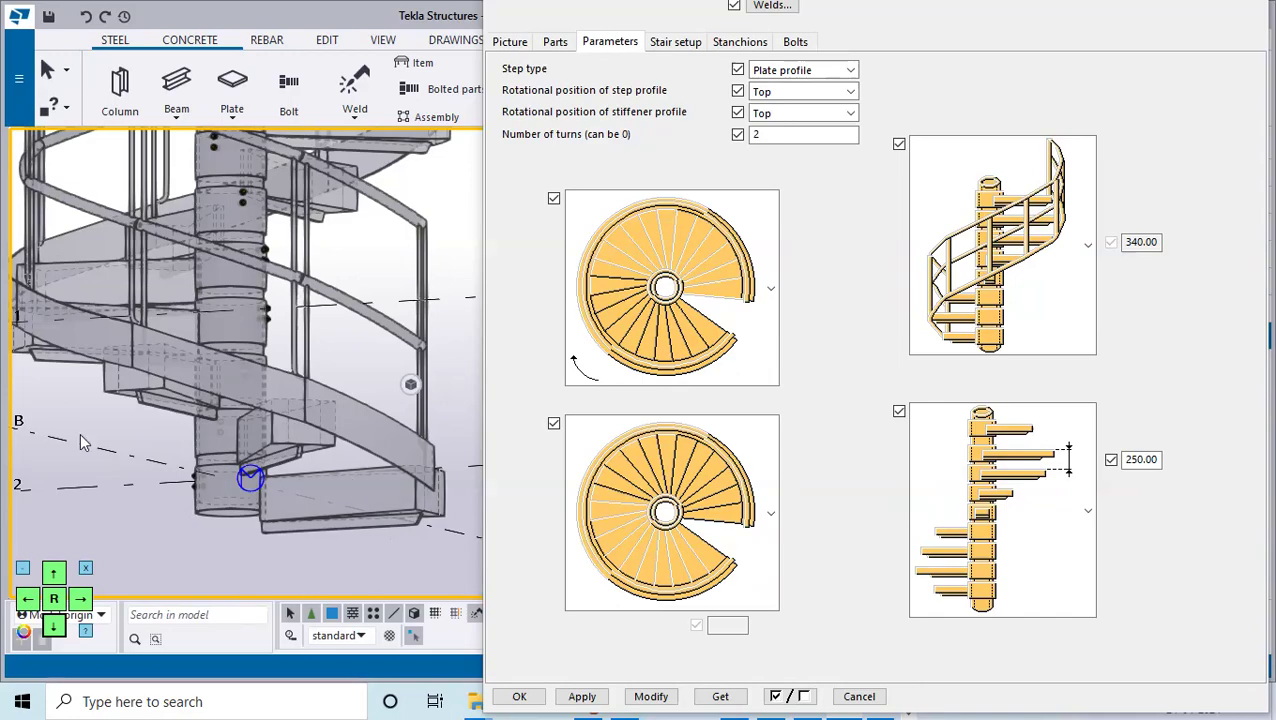
{"action": "mouse_move", "coordinate": [313, 488]}
{"action": "middle_mouse_down", "text": "ctrl"}
{"action": "mouse_move", "coordinate": [142, 499]}
{"action": "mouse_move", "coordinate": [325, 255]}
{"action": "middle_mouse_up", "text": "ctrl"}
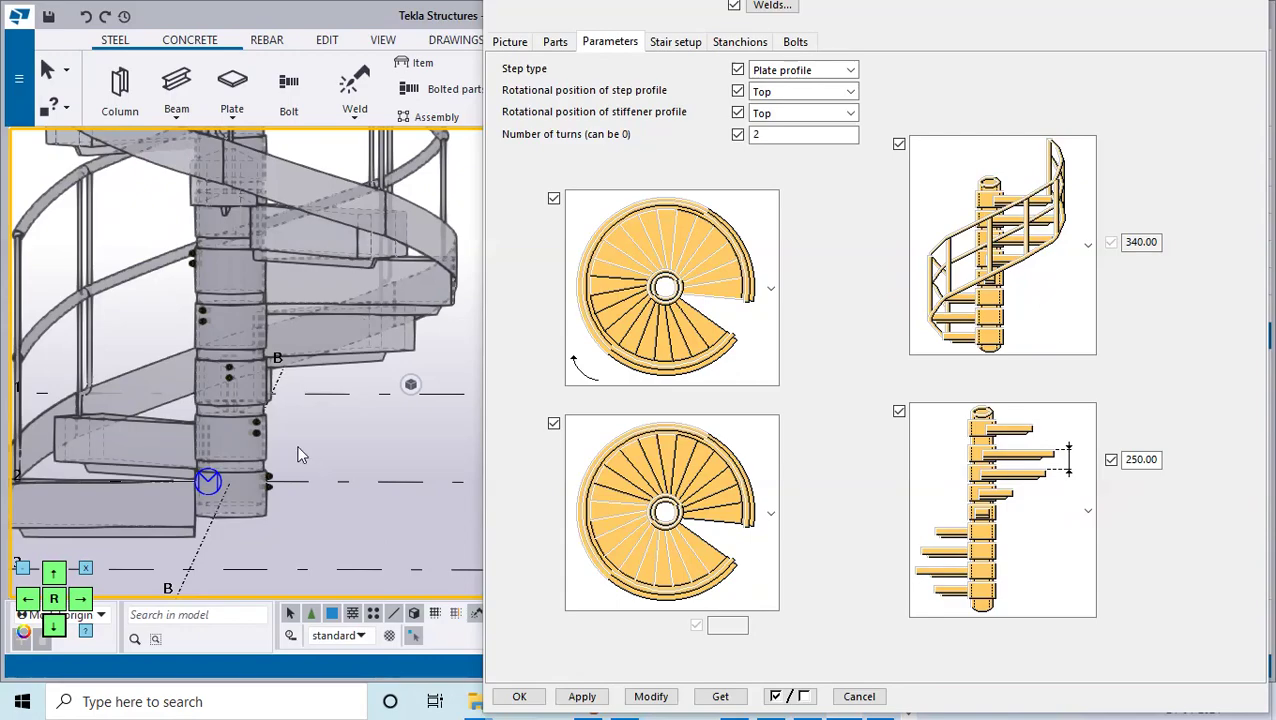
{"action": "mouse_move", "coordinate": [144, 470]}
{"action": "middle_mouse_down", "text": "ctrl"}
{"action": "mouse_move", "coordinate": [201, 455]}
{"action": "mouse_move", "coordinate": [396, 455]}
{"action": "mouse_move", "coordinate": [90, 447]}
{"action": "mouse_move", "coordinate": [20, 462]}
{"action": "mouse_move", "coordinate": [160, 366]}
{"action": "middle_mouse_up", "text": "ctrl"}
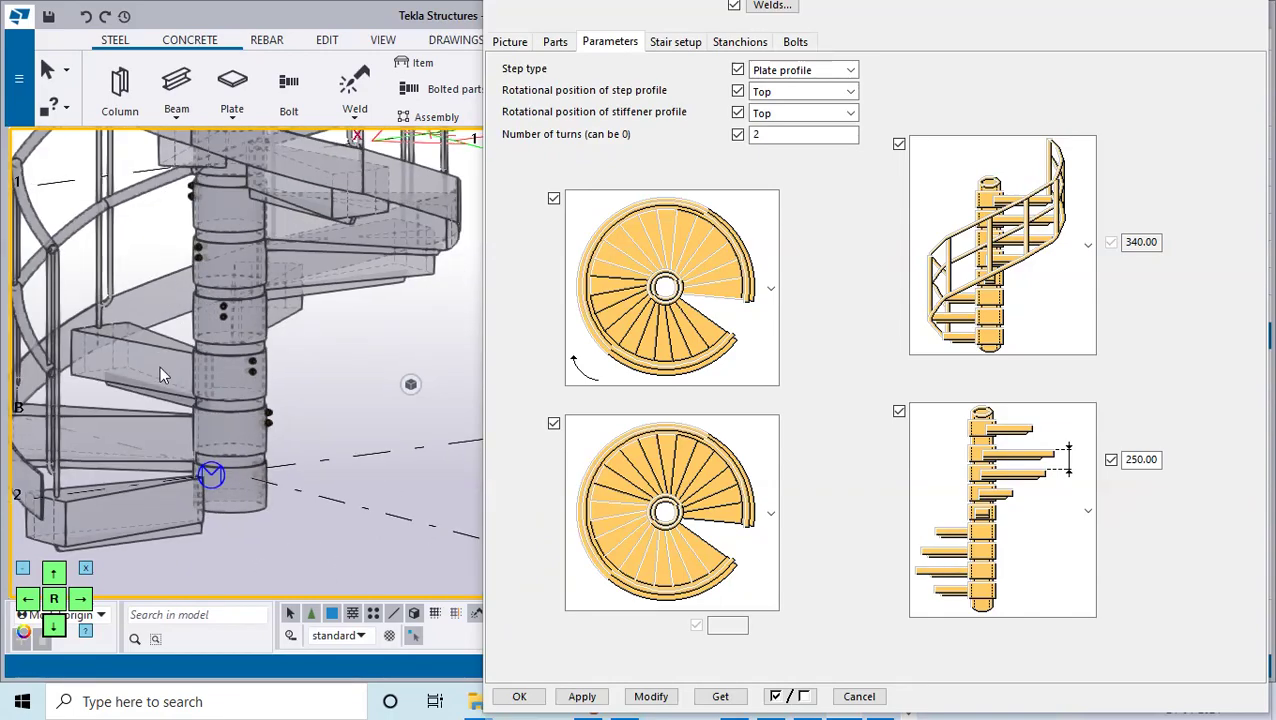
{"action": "scroll", "coordinate": [160, 366], "scroll_direction": "down", "scroll_amount": 2}
{"action": "scroll", "coordinate": [110, 462], "scroll_direction": "up", "scroll_amount": 3}
{"action": "scroll", "coordinate": [119, 455], "scroll_direction": "up", "scroll_amount": 2}
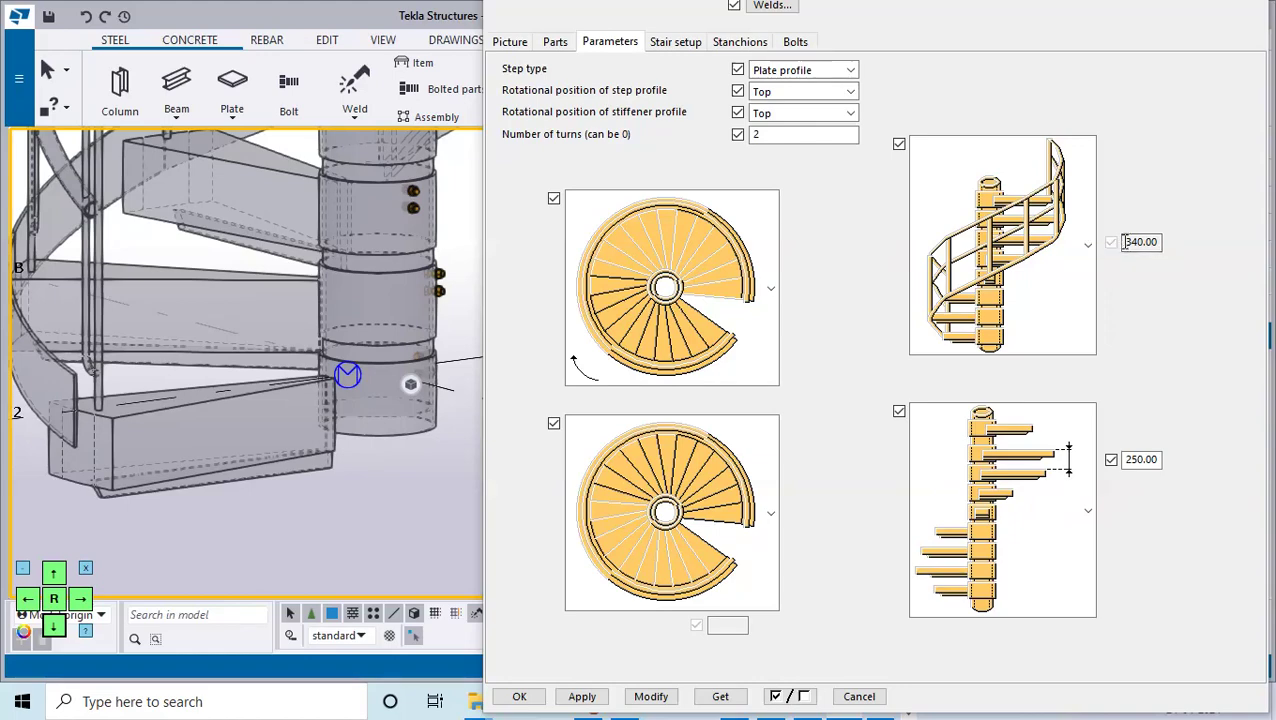
Review the railing arrangement options and the step type choices in the spiral stair's parameters.
{"action": "left_click", "coordinate": [1088, 246]}
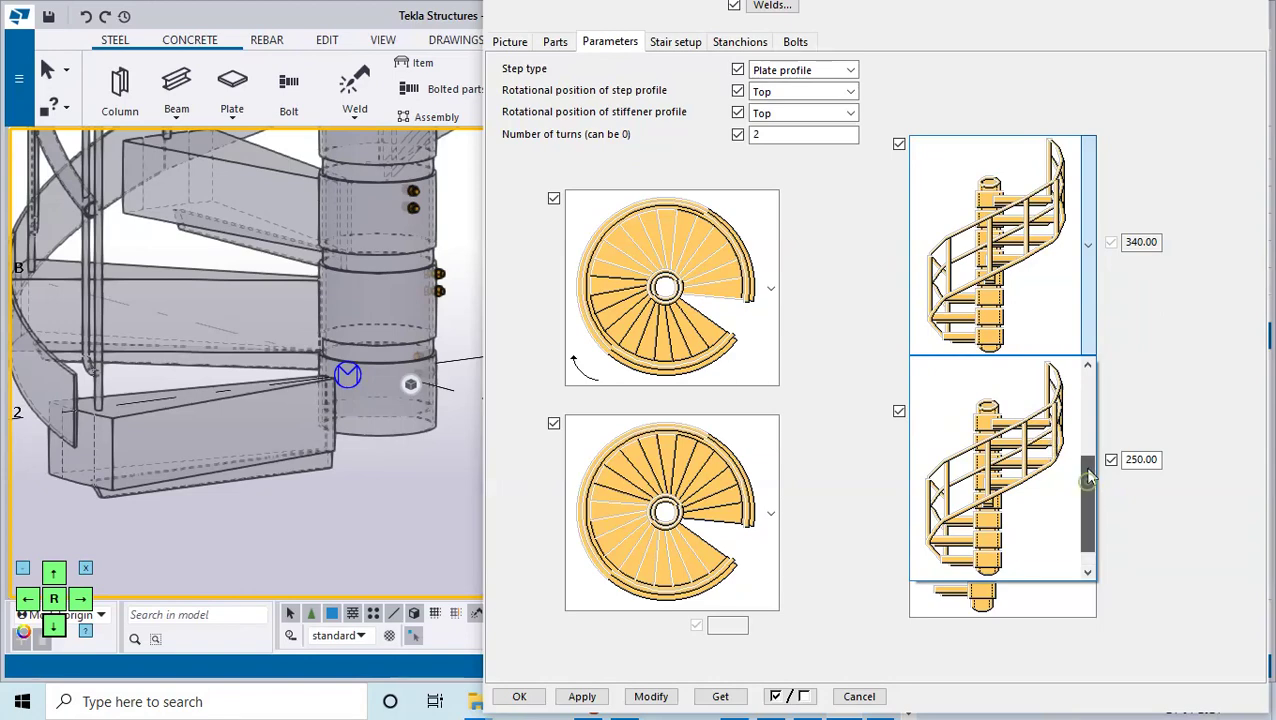
{"action": "left_click", "coordinate": [1092, 425]}
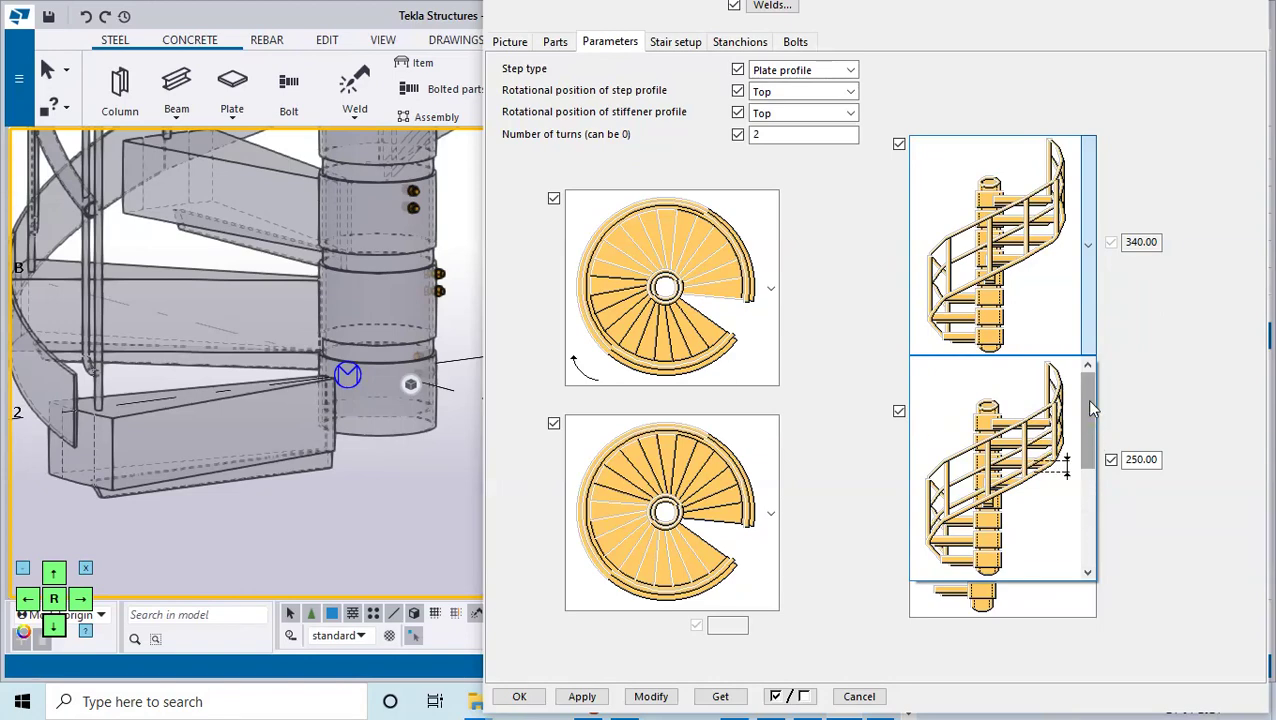
{"action": "mouse_move", "coordinate": [1086, 399]}
{"action": "left_mouse_down"}
{"action": "mouse_move", "coordinate": [1070, 498]}
{"action": "mouse_move", "coordinate": [1088, 510]}
{"action": "mouse_move", "coordinate": [1088, 410]}
{"action": "left_mouse_up"}
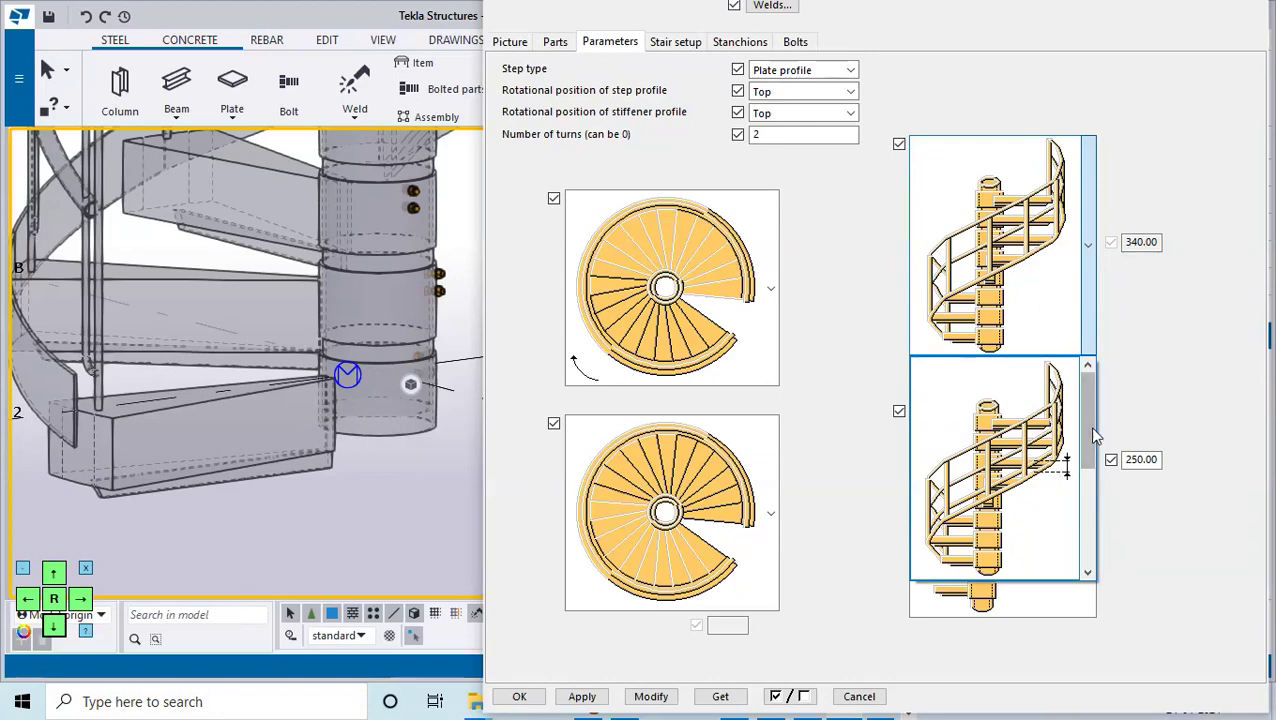
{"action": "scroll", "coordinate": [1052, 485], "scroll_direction": "down", "scroll_amount": 2}
{"action": "left_click", "coordinate": [1035, 466]}
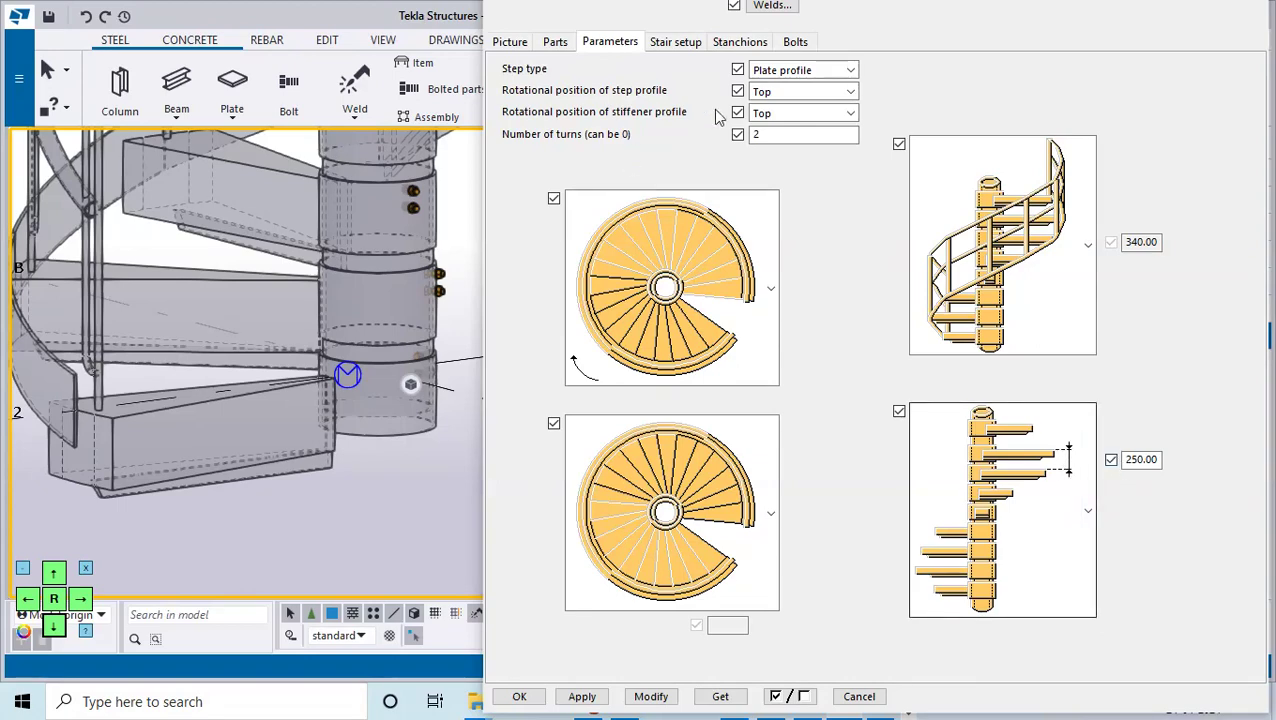
{"action": "left_click", "coordinate": [851, 70]}
{"action": "left_click", "coordinate": [852, 72]}
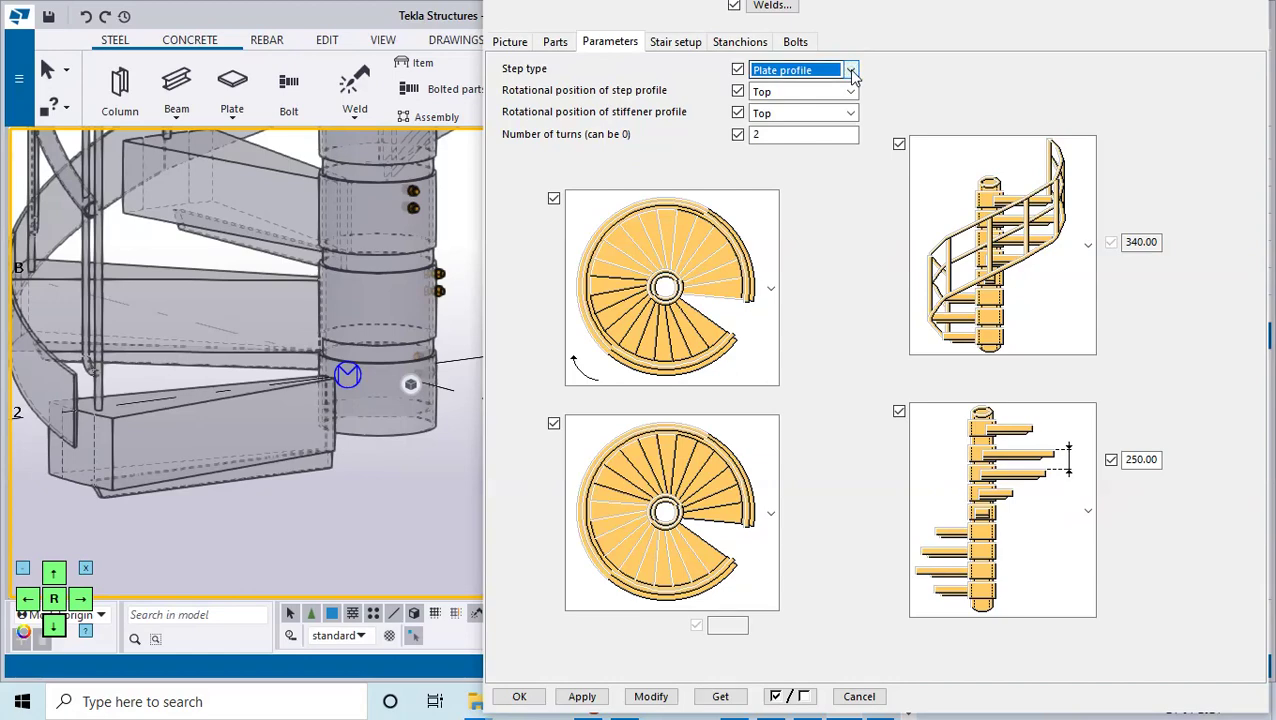
Set the spiral stair's main column profile to ROD200, a circular section of 200 mm diameter, and apply it to the model.
{"action": "left_click", "coordinate": [556, 43]}
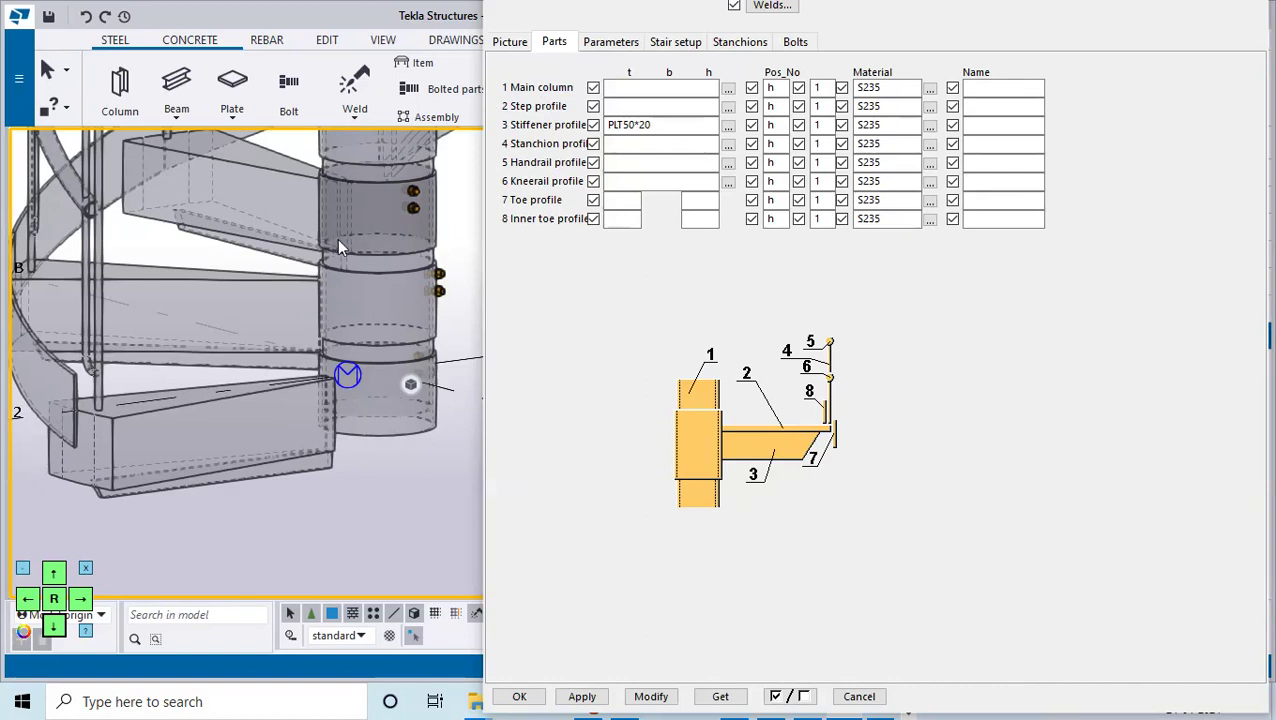
{"action": "middle_click_drag", "start_coordinate": [337, 238], "coordinate": [497, 232], "text": "ctrl"}
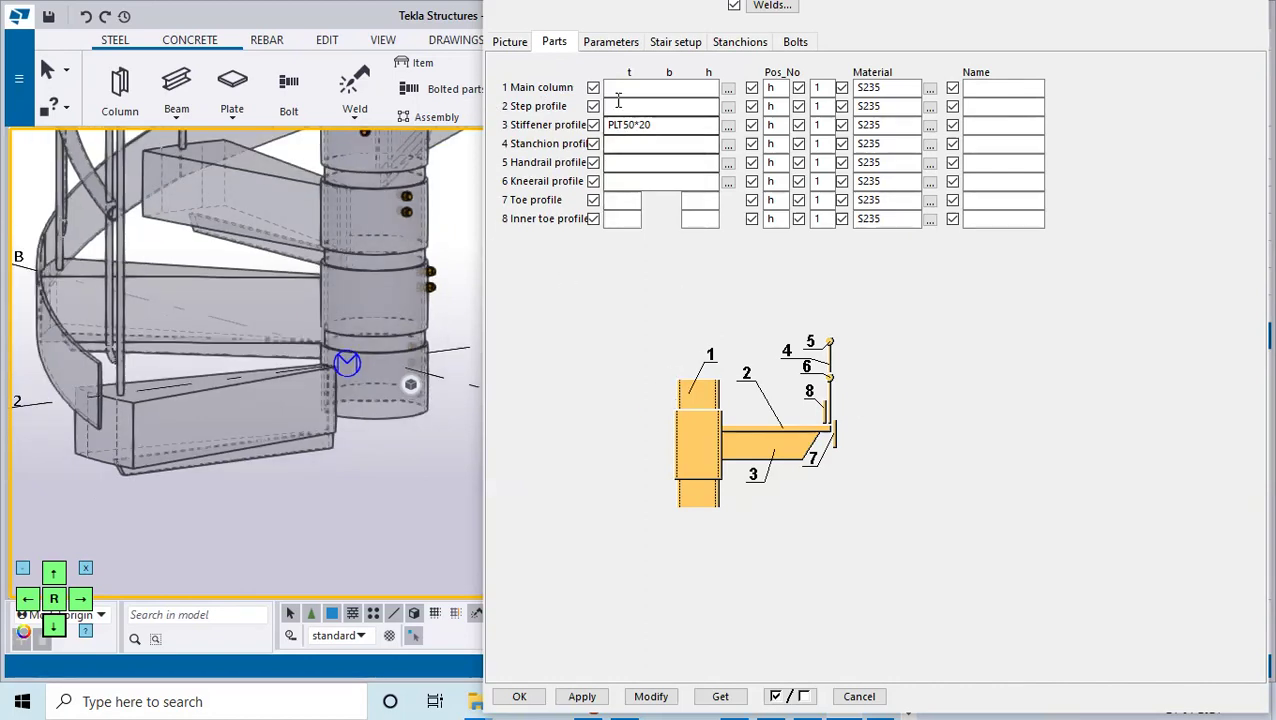
{"action": "left_click", "coordinate": [728, 89]}
{"action": "left_click", "coordinate": [76, 183]}
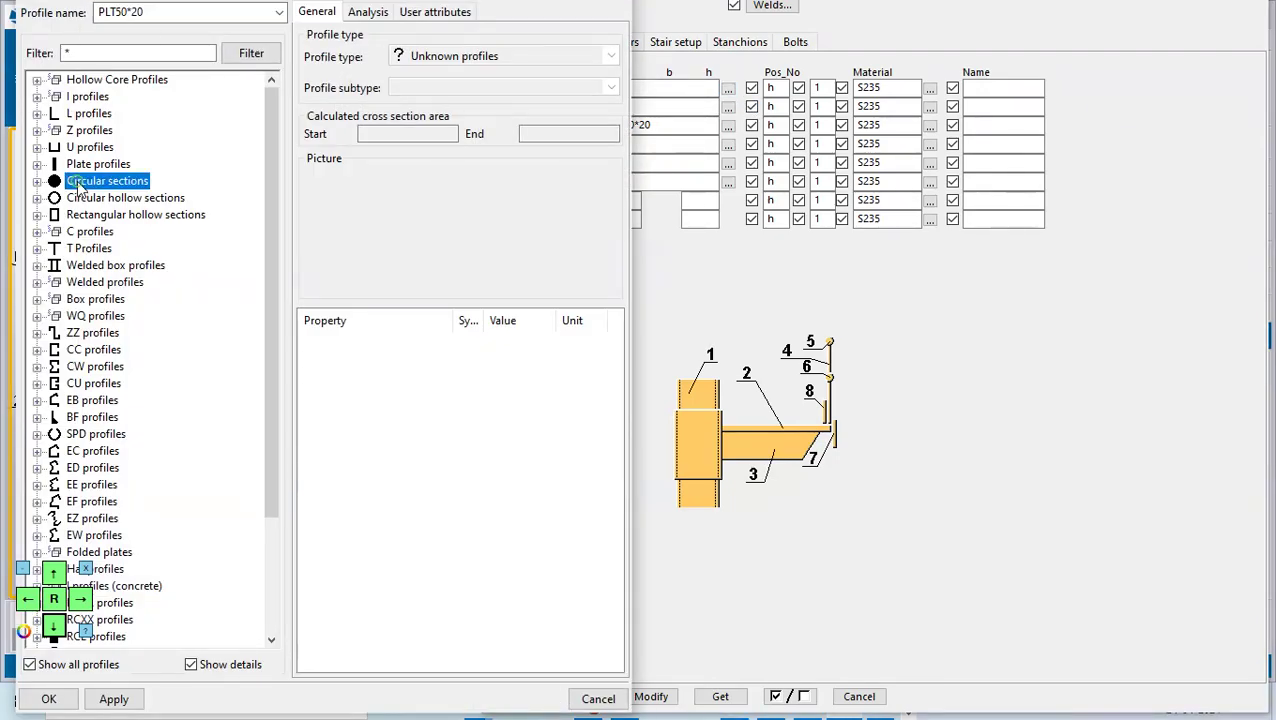
{"action": "double_click", "coordinate": [80, 186]}
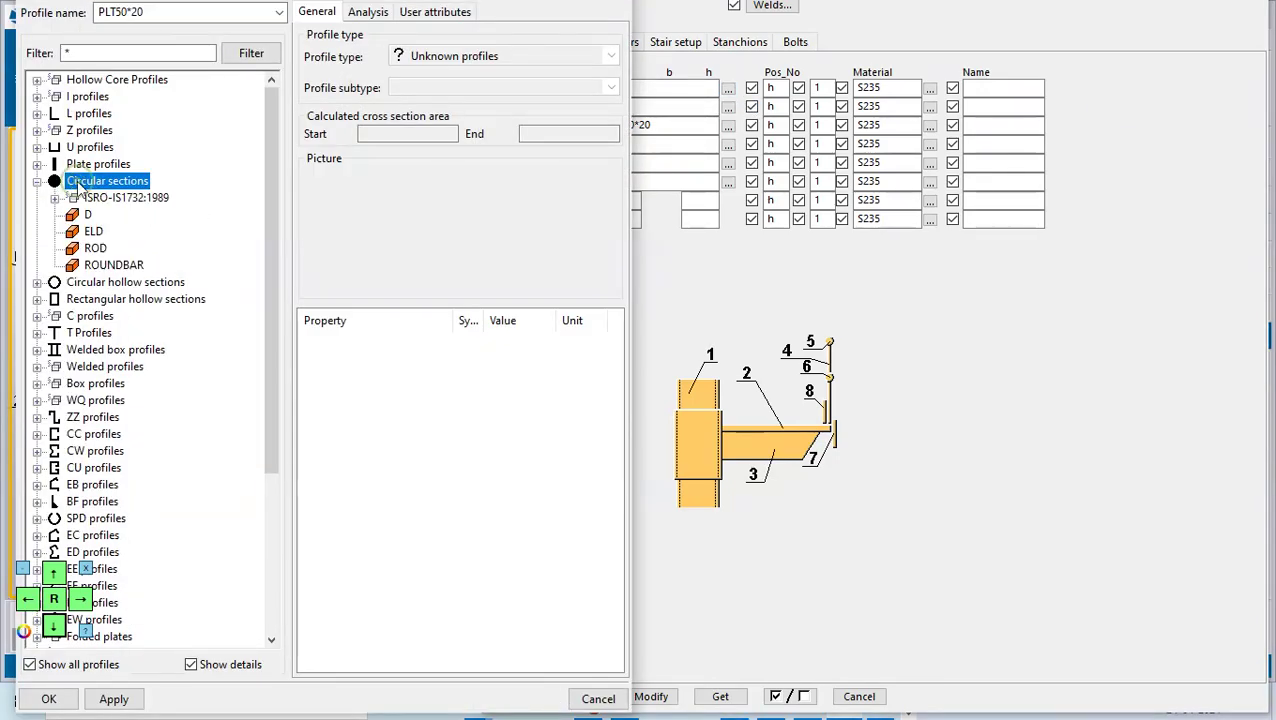
{"action": "left_click", "coordinate": [95, 248]}
{"action": "left_click", "coordinate": [501, 343]}
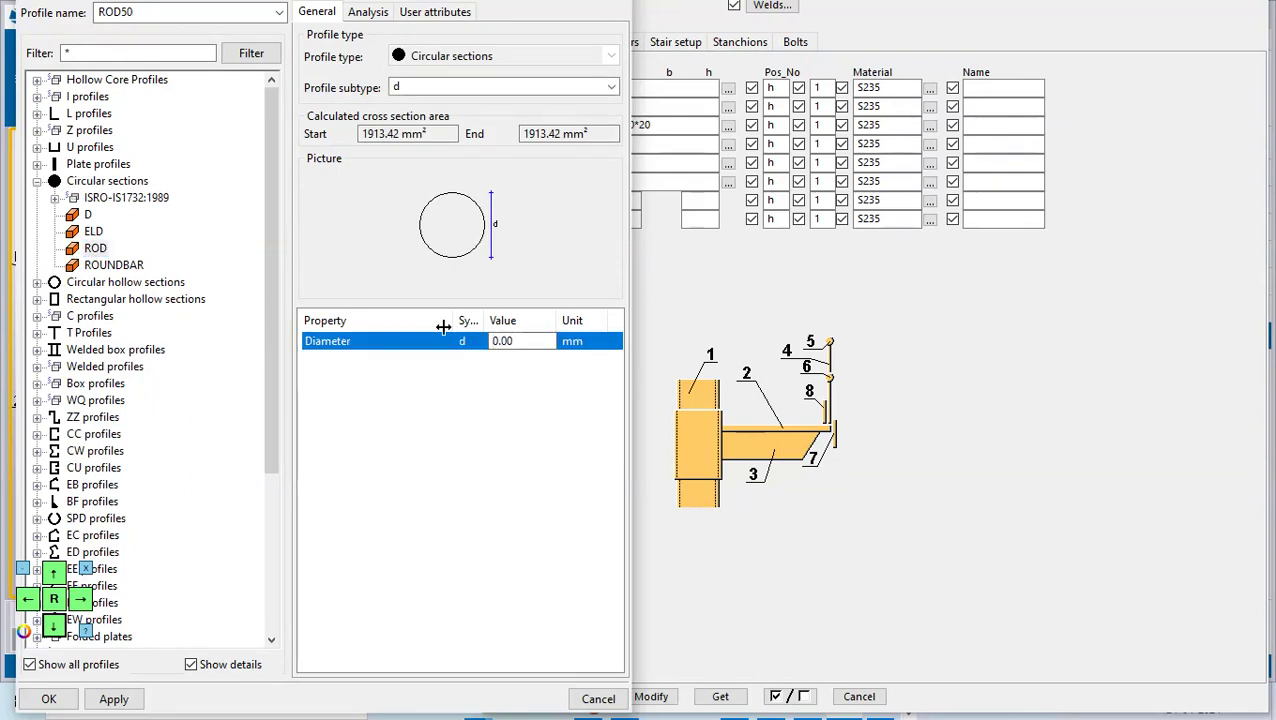
{"action": "type", "text": "200.00"}
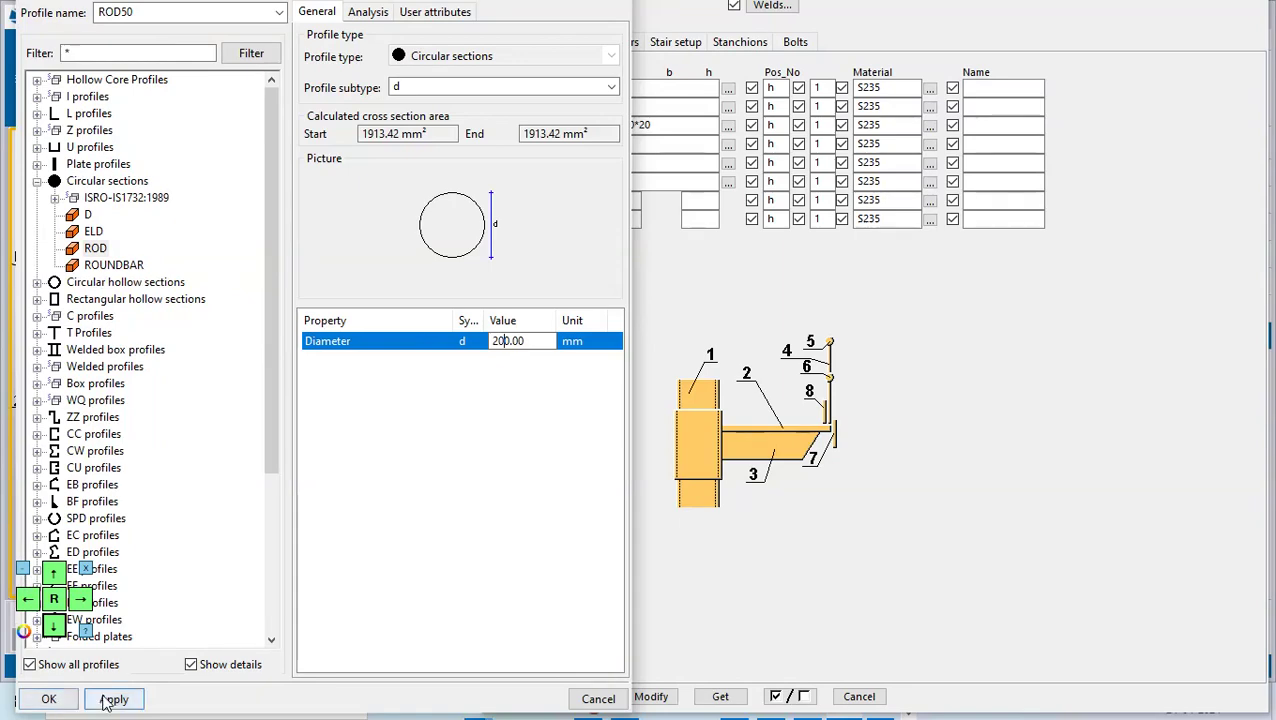
{"action": "left_click", "coordinate": [113, 699]}
{"action": "left_click", "coordinate": [48, 699]}
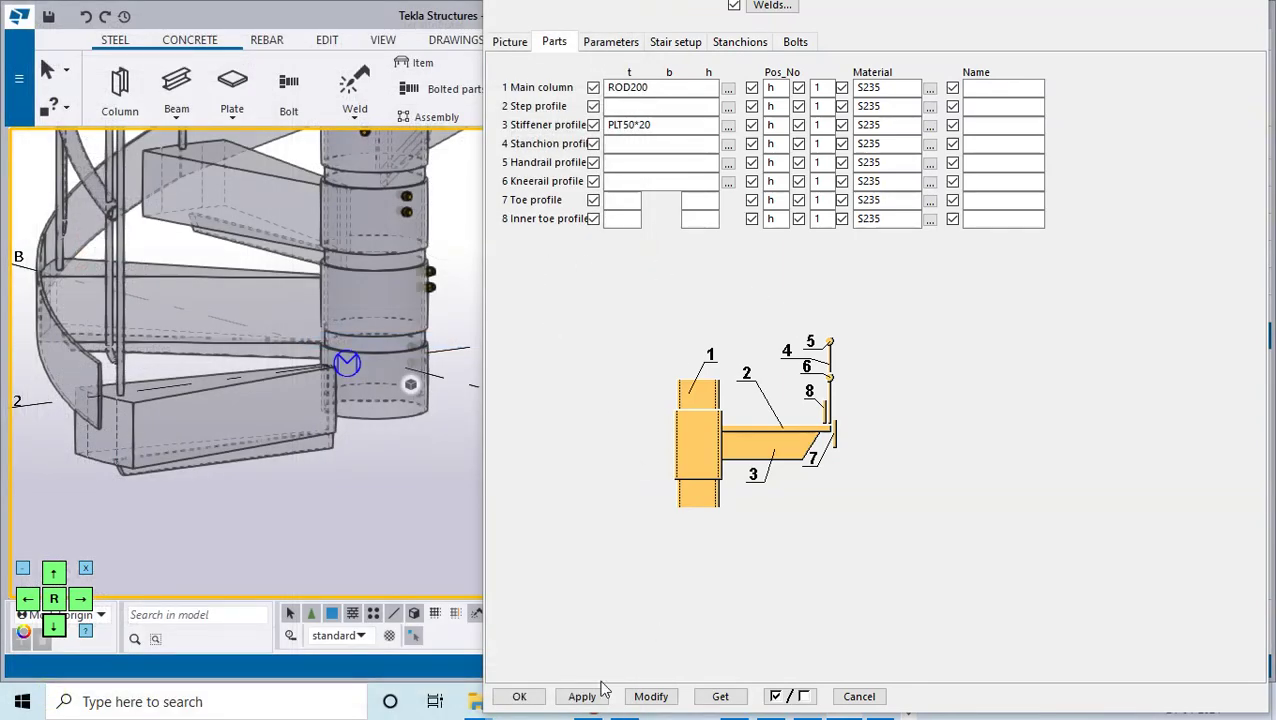
{"action": "left_click", "coordinate": [650, 696]}
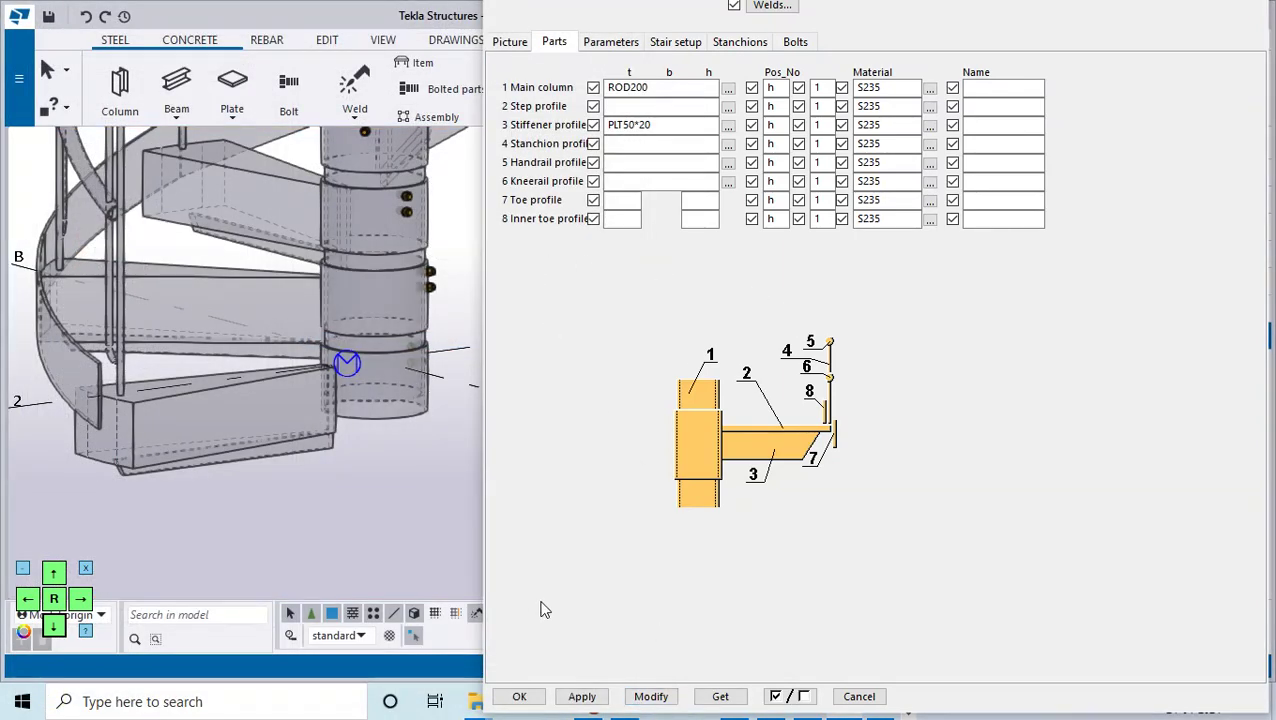
Choose the PL200*20 plate profile for the stair's steps and apply the component changes.
{"action": "left_click", "coordinate": [640, 106]}
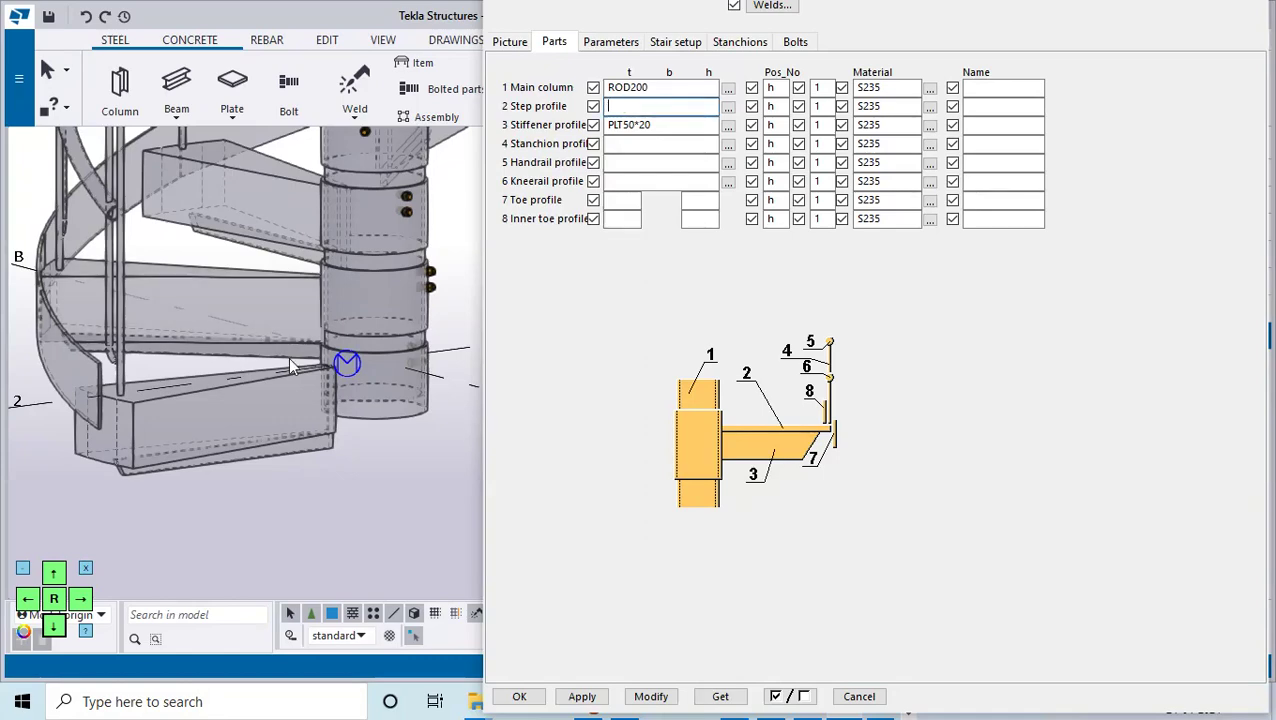
{"action": "left_click", "coordinate": [728, 106]}
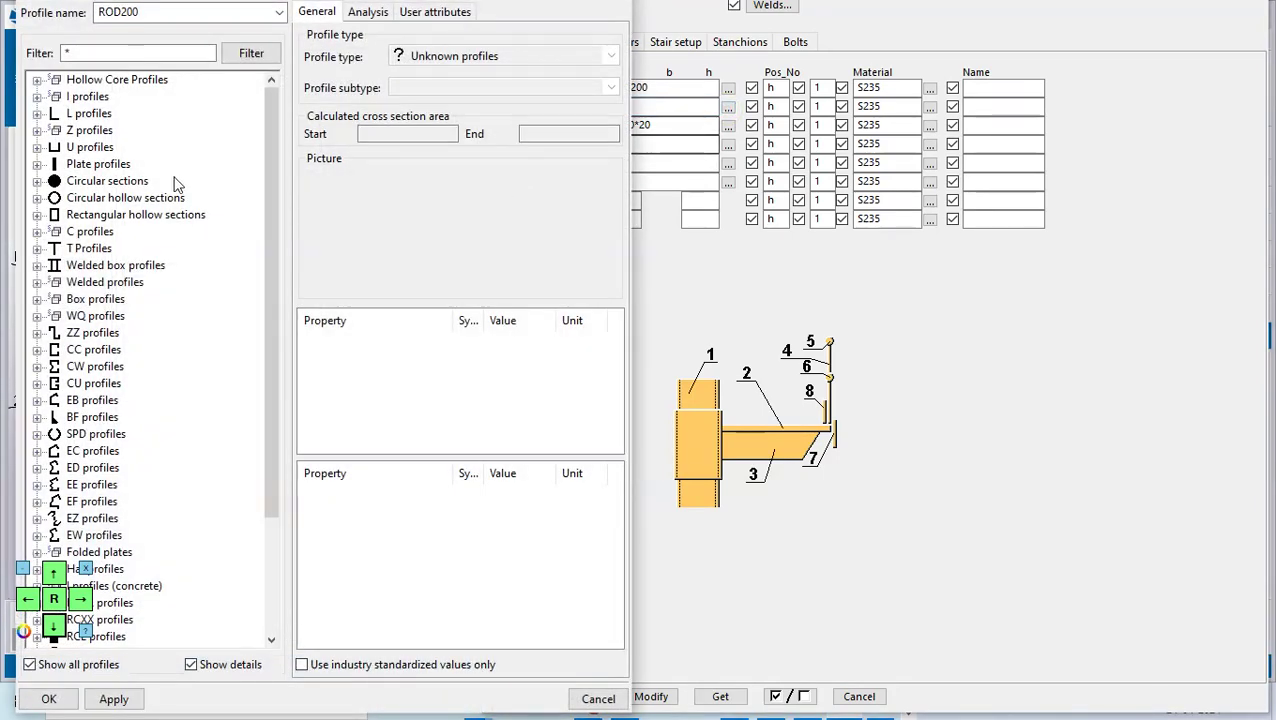
{"action": "double_click", "coordinate": [98, 164]}
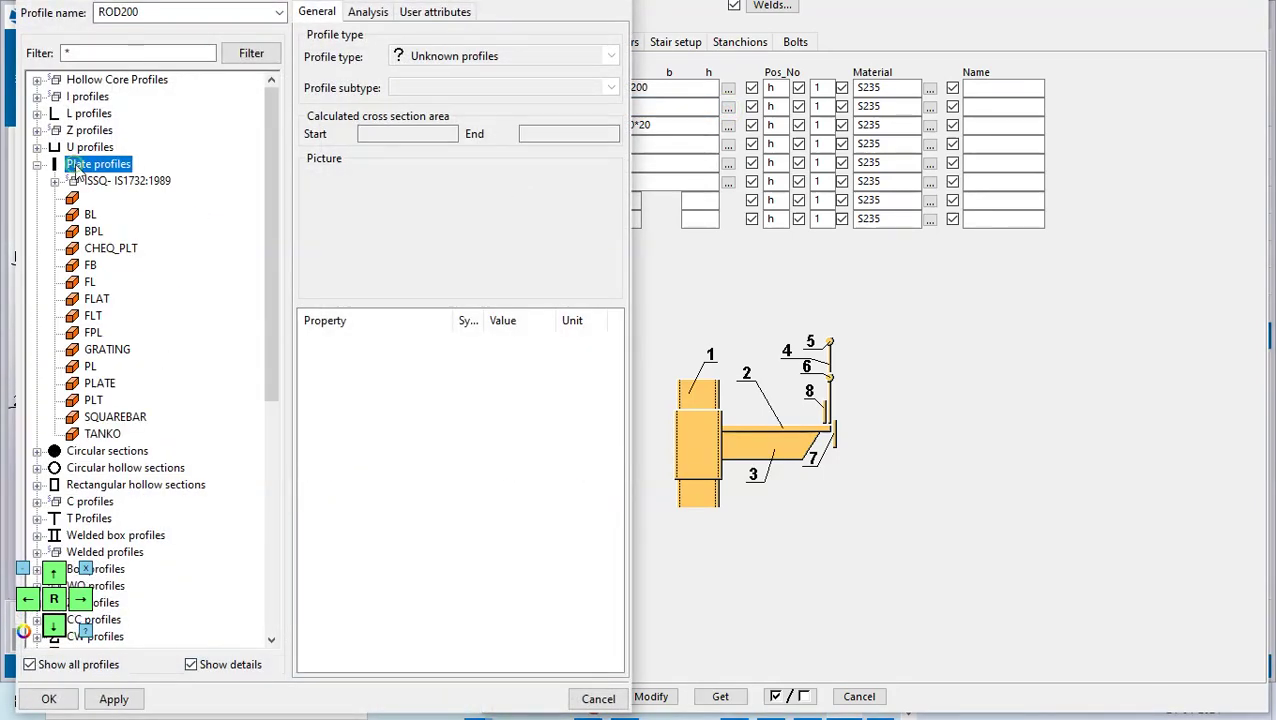
{"action": "left_click", "coordinate": [99, 384]}
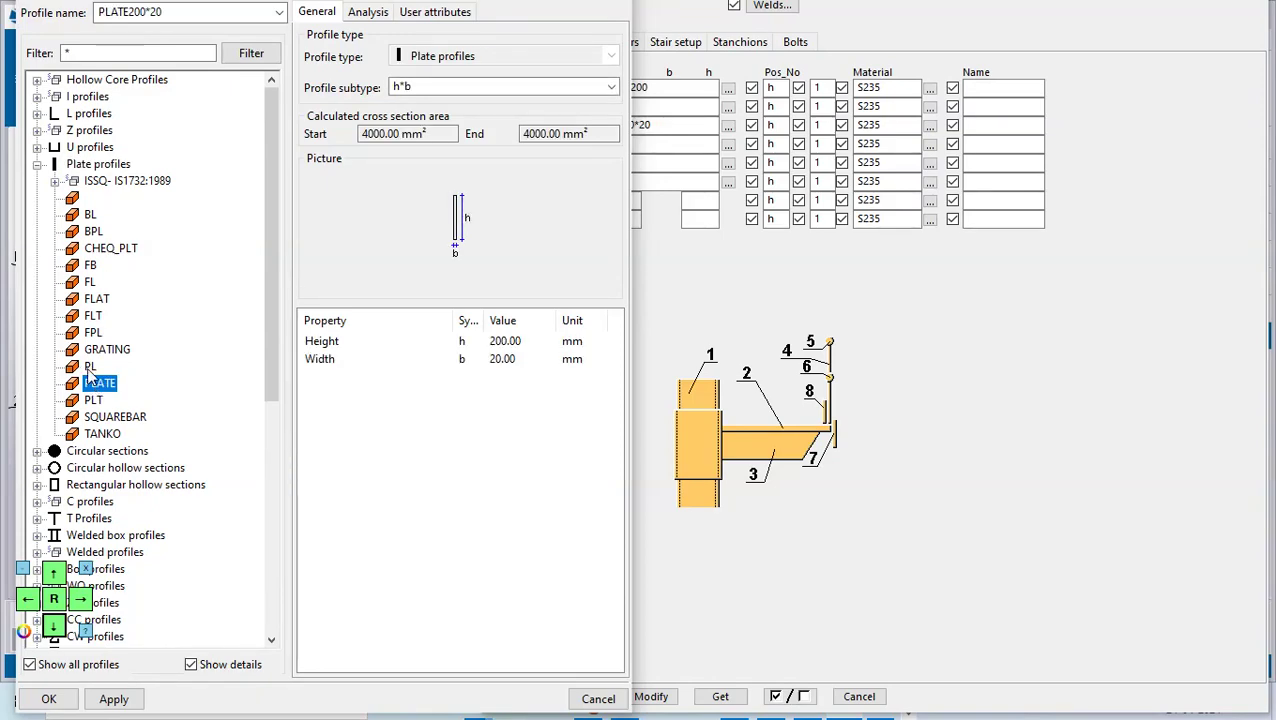
{"action": "double_click", "coordinate": [88, 368]}
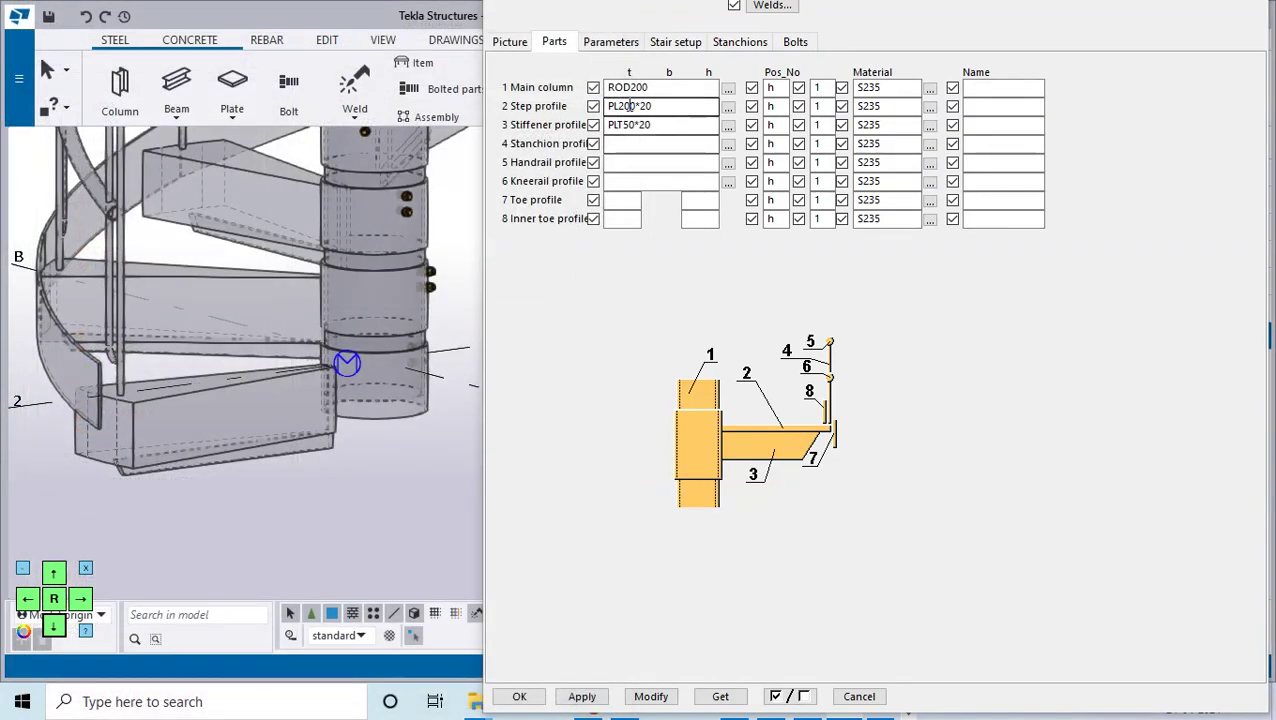
{"action": "left_click", "coordinate": [655, 697]}
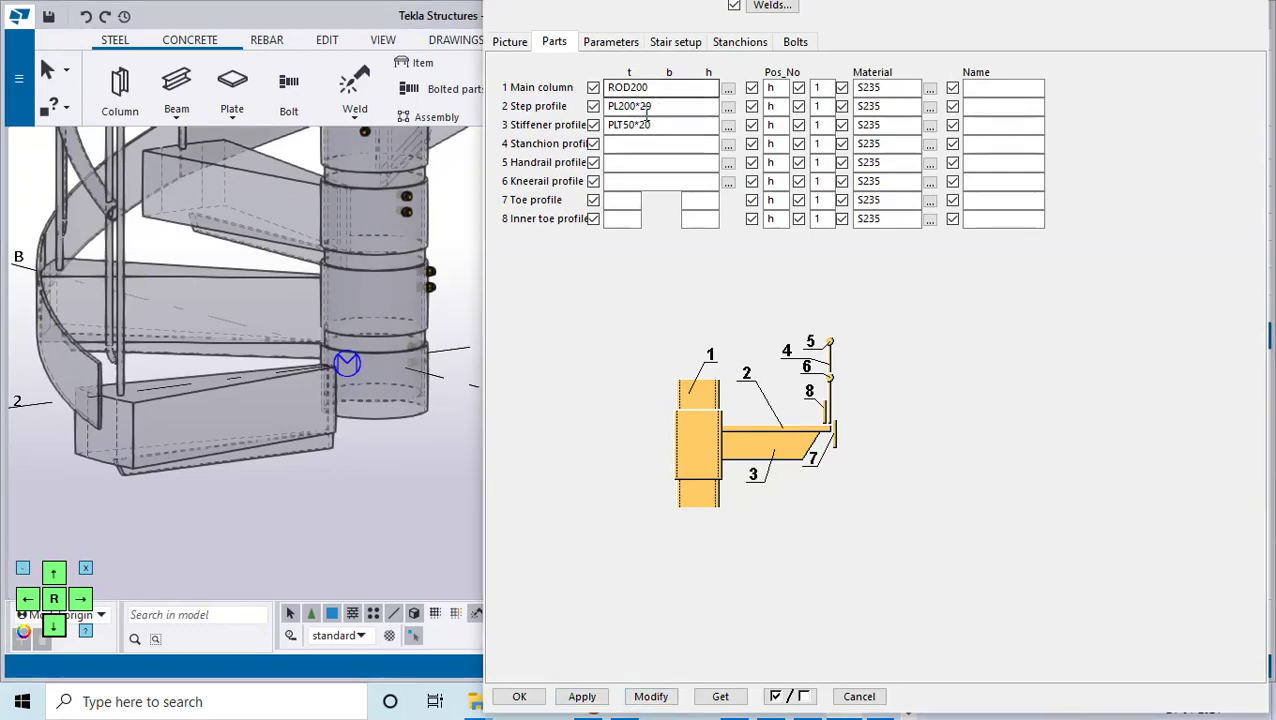
Set the step plate profile's height to 75 mm, giving PL75*20, and apply it to the spiral stair in the model.
{"action": "left_click", "coordinate": [728, 108]}
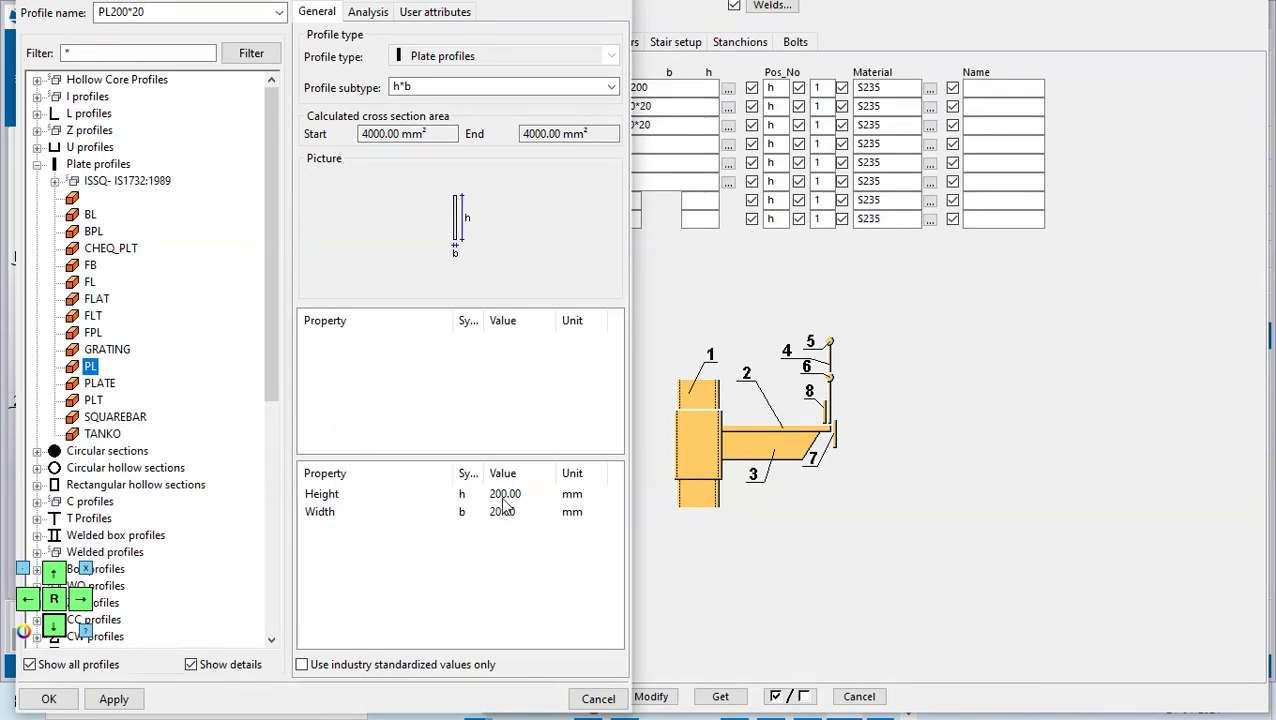
{"action": "left_click", "coordinate": [503, 496]}
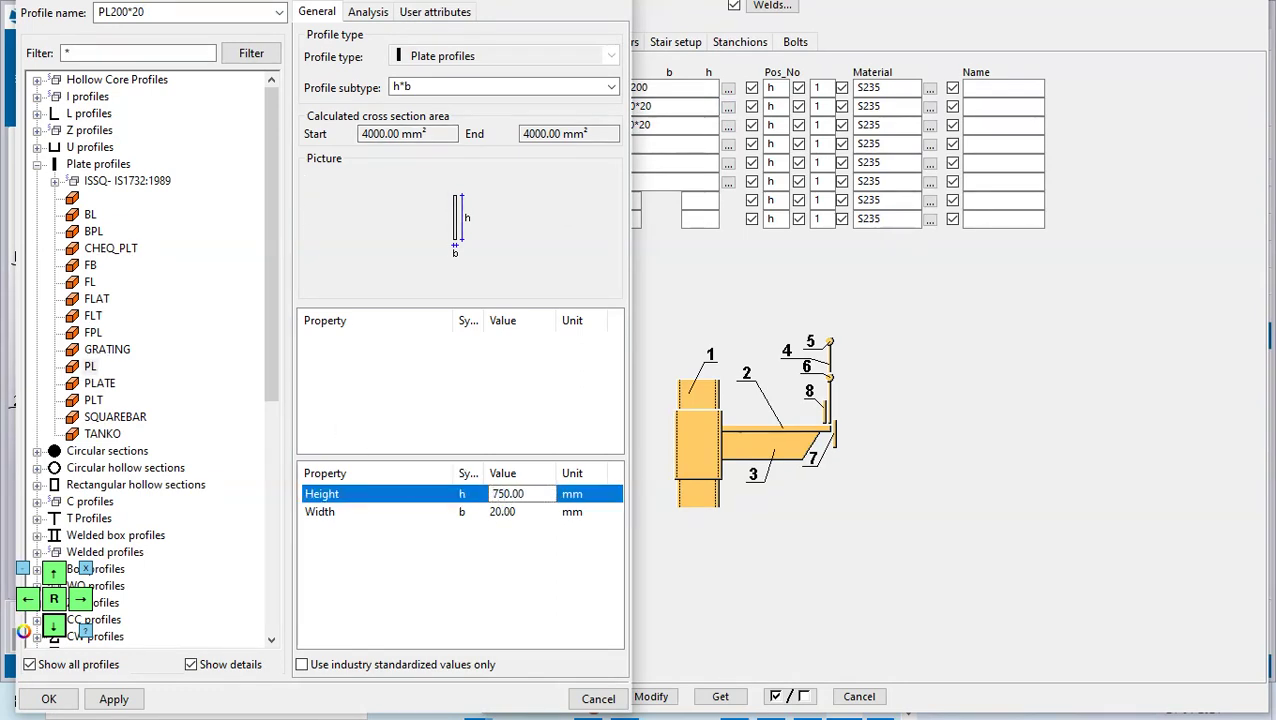
{"action": "key", "text": "BackSpace"}
{"action": "left_click", "coordinate": [114, 699]}
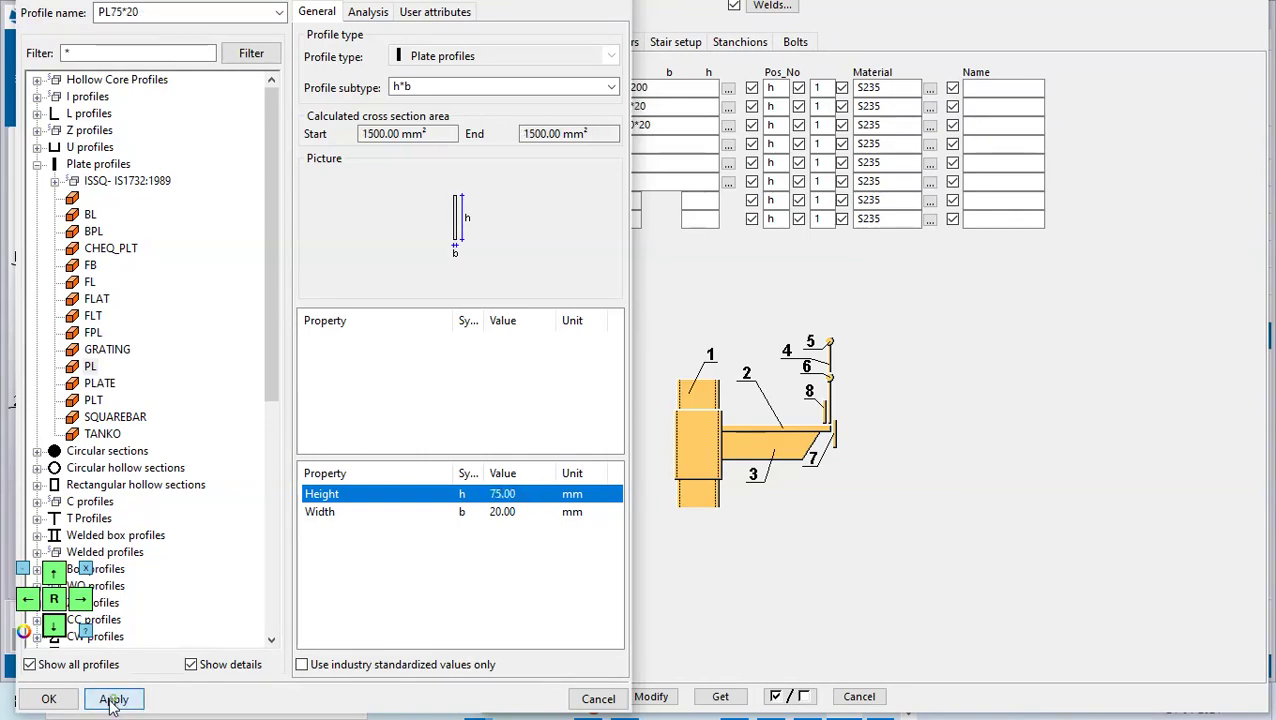
{"action": "left_click", "coordinate": [48, 699]}
{"action": "left_click", "coordinate": [651, 696]}
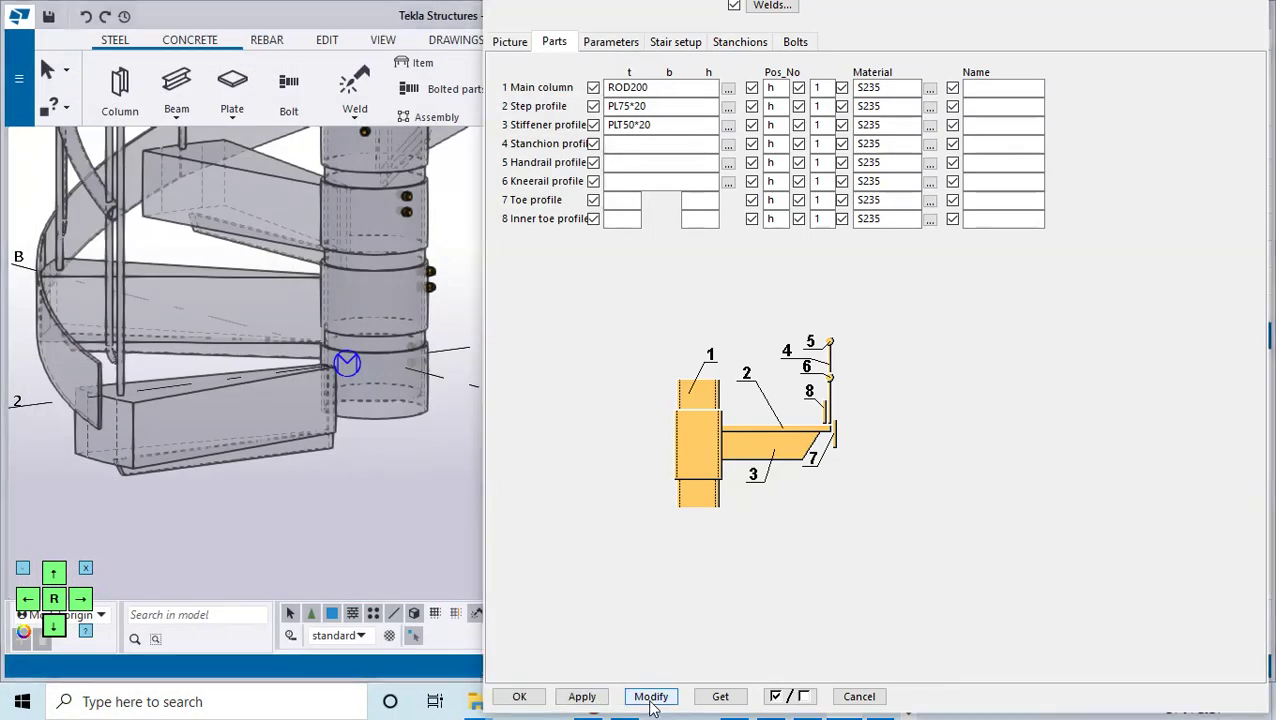
{"action": "scroll", "coordinate": [261, 402], "scroll_direction": "down", "scroll_amount": 5}
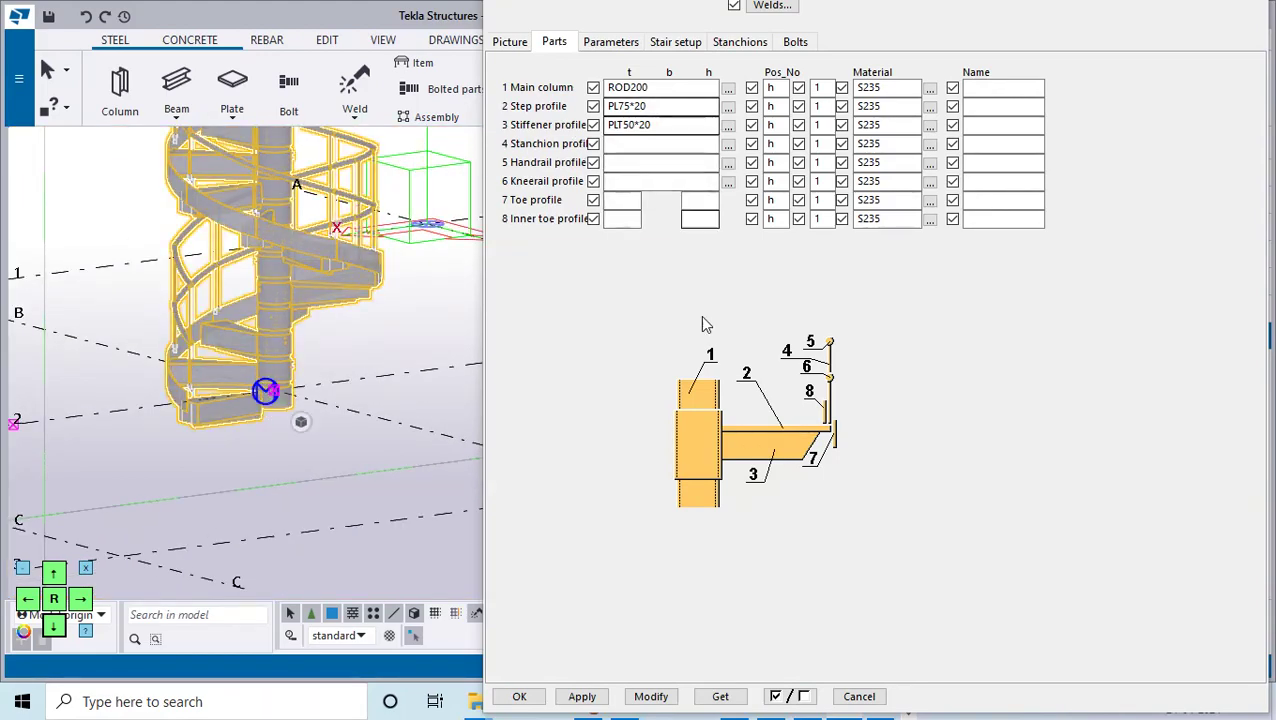
{"action": "left_click", "coordinate": [651, 698]}
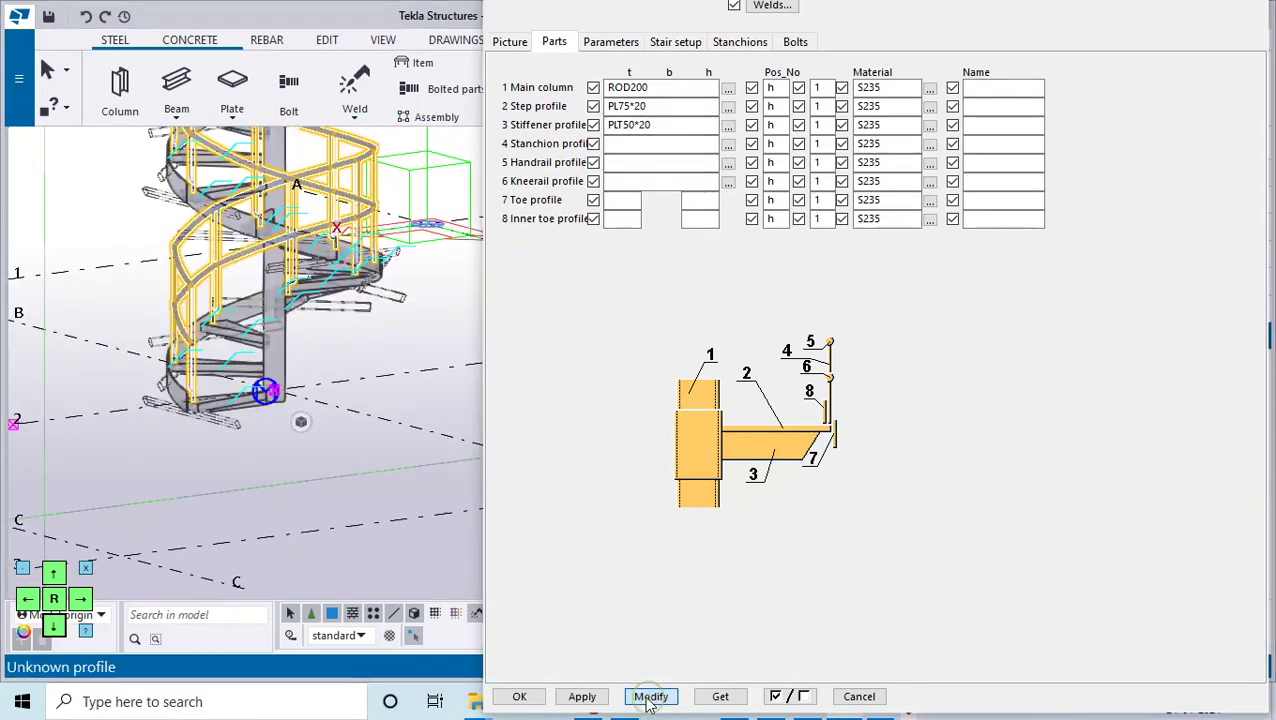
Inspect the modified treads, central column and stanchions in the 3D view.
{"action": "scroll", "coordinate": [206, 402], "scroll_direction": "up", "scroll_amount": 5}
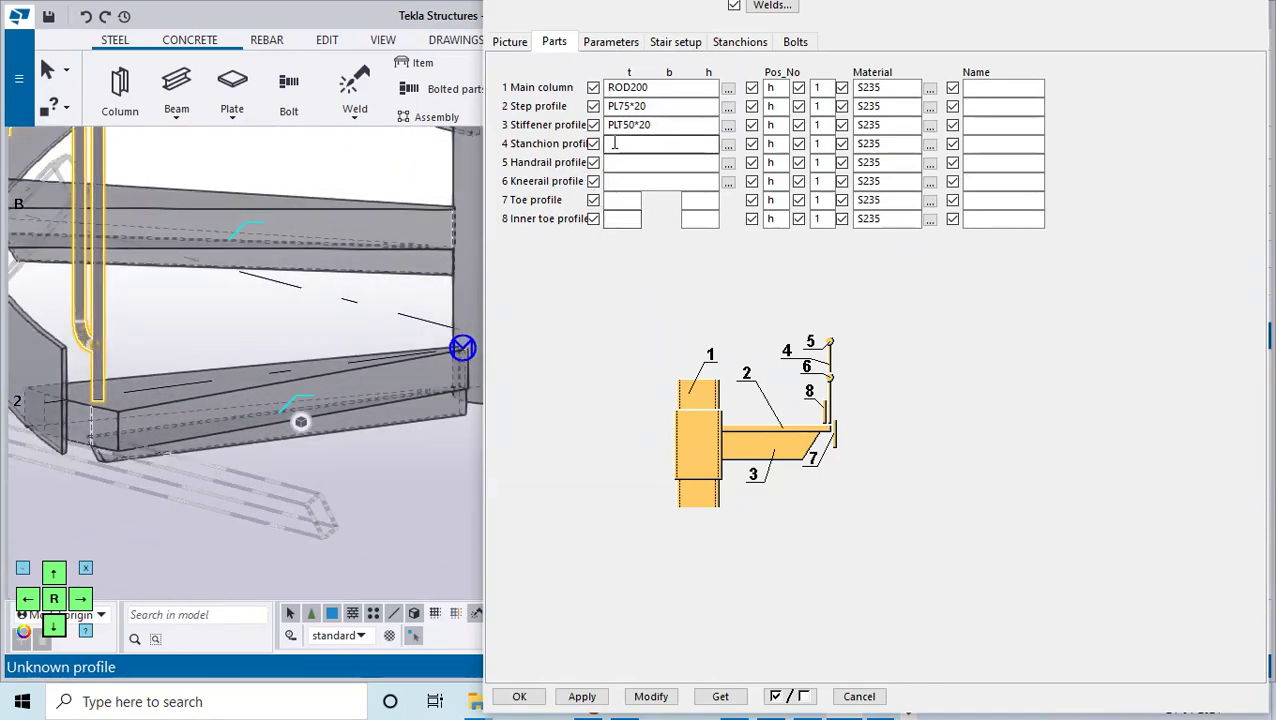
{"action": "scroll", "coordinate": [55, 331], "scroll_direction": "down", "scroll_amount": 5}
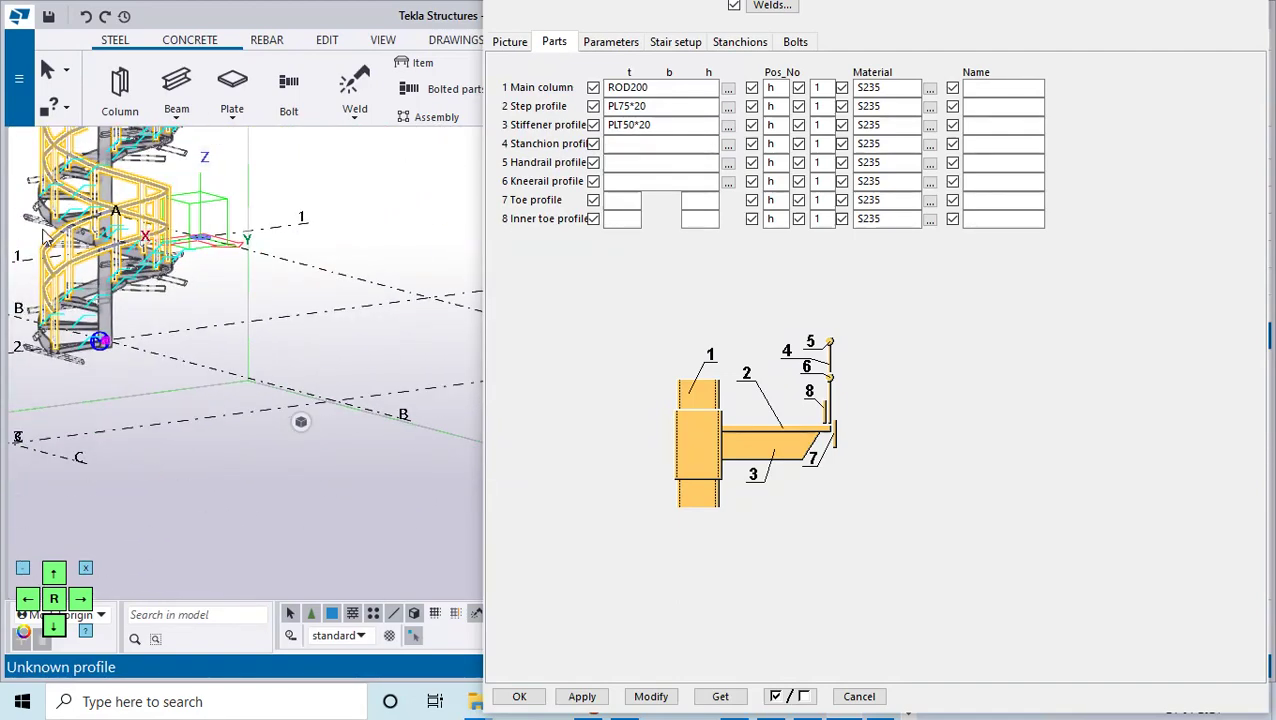
{"action": "scroll", "coordinate": [42, 278], "scroll_direction": "up", "scroll_amount": 2}
{"action": "scroll", "coordinate": [42, 278], "scroll_direction": "up", "scroll_amount": 3}
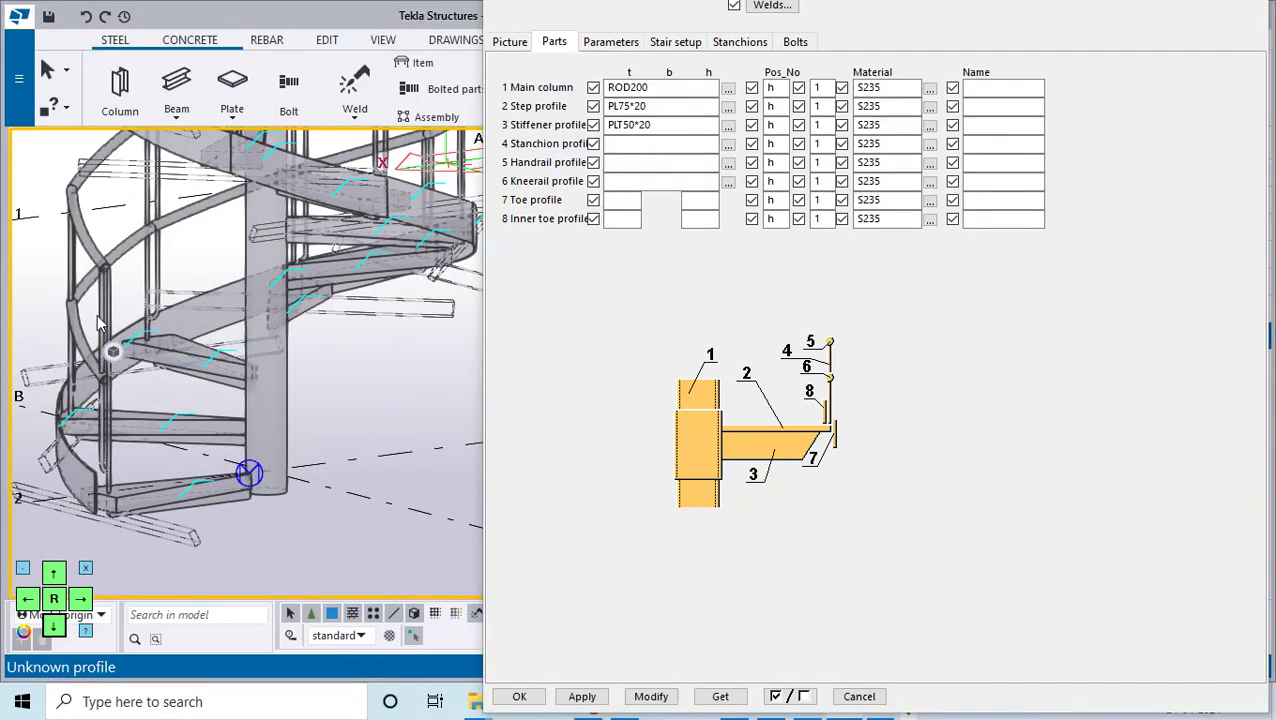
{"action": "left_click", "coordinate": [105, 335]}
{"action": "scroll", "coordinate": [100, 462], "scroll_direction": "up", "scroll_amount": 2}
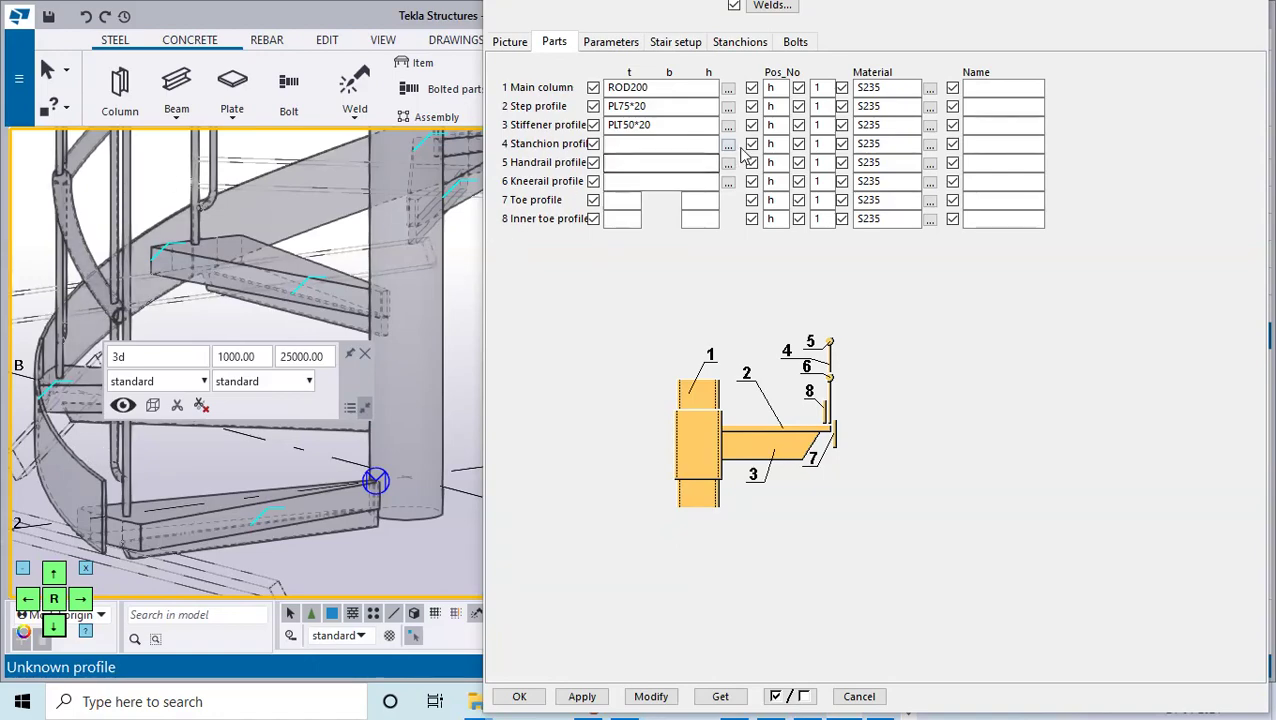
{"action": "scroll", "coordinate": [60, 265], "scroll_direction": "down", "scroll_amount": 2}
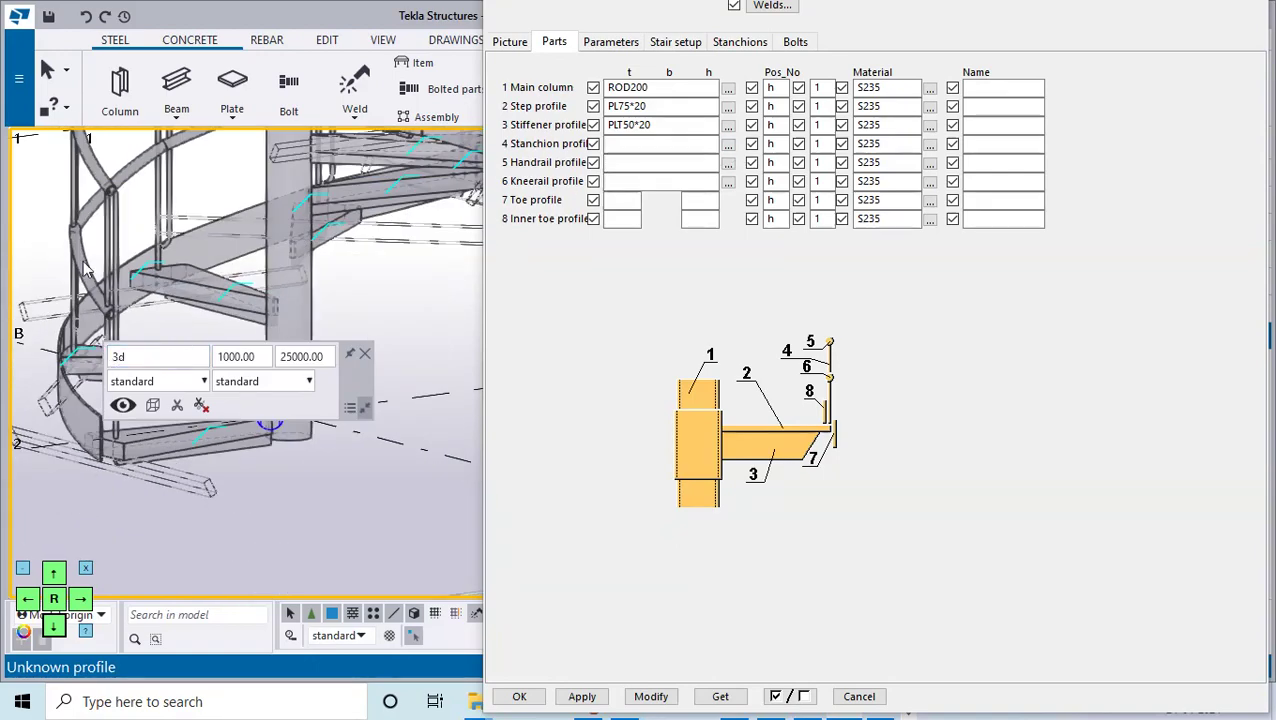
{"action": "scroll", "coordinate": [117, 196], "scroll_direction": "down", "scroll_amount": 4}
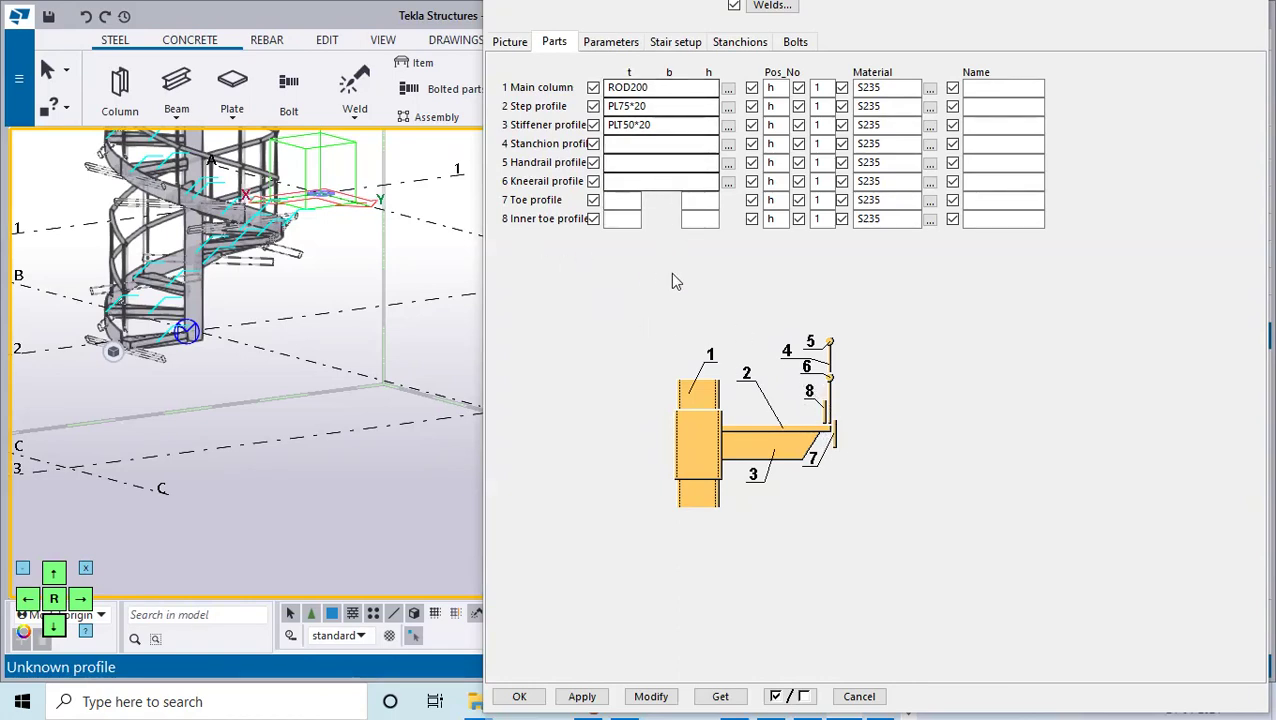
Review the stair's parameters and the setup options for arranging the steps along the column.
{"action": "left_click", "coordinate": [610, 44]}
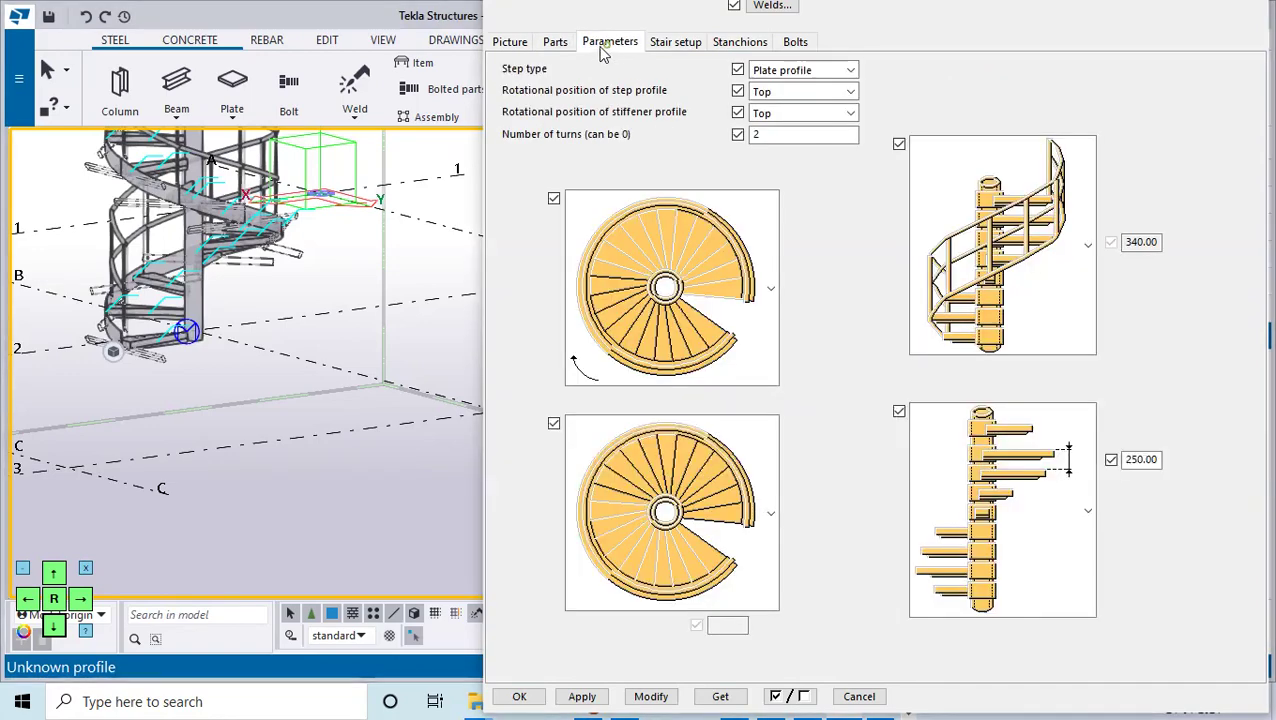
{"action": "left_click", "coordinate": [672, 43]}
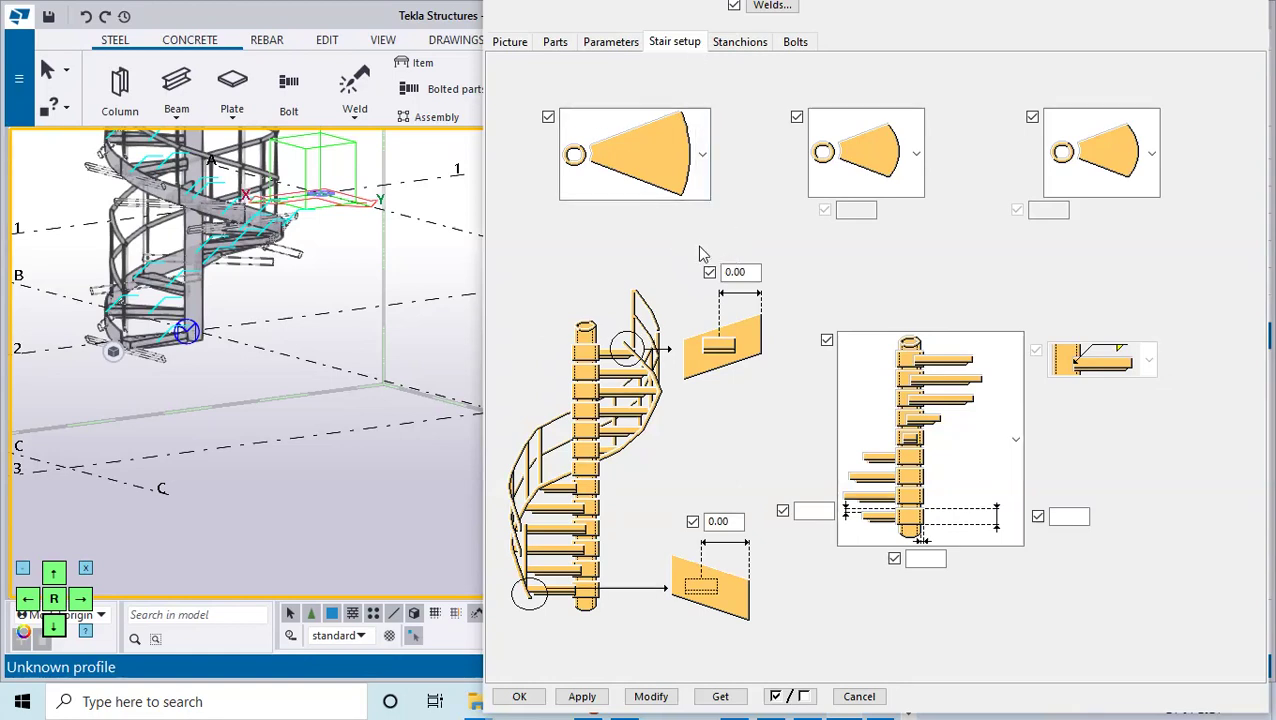
{"action": "left_click", "coordinate": [1017, 447]}
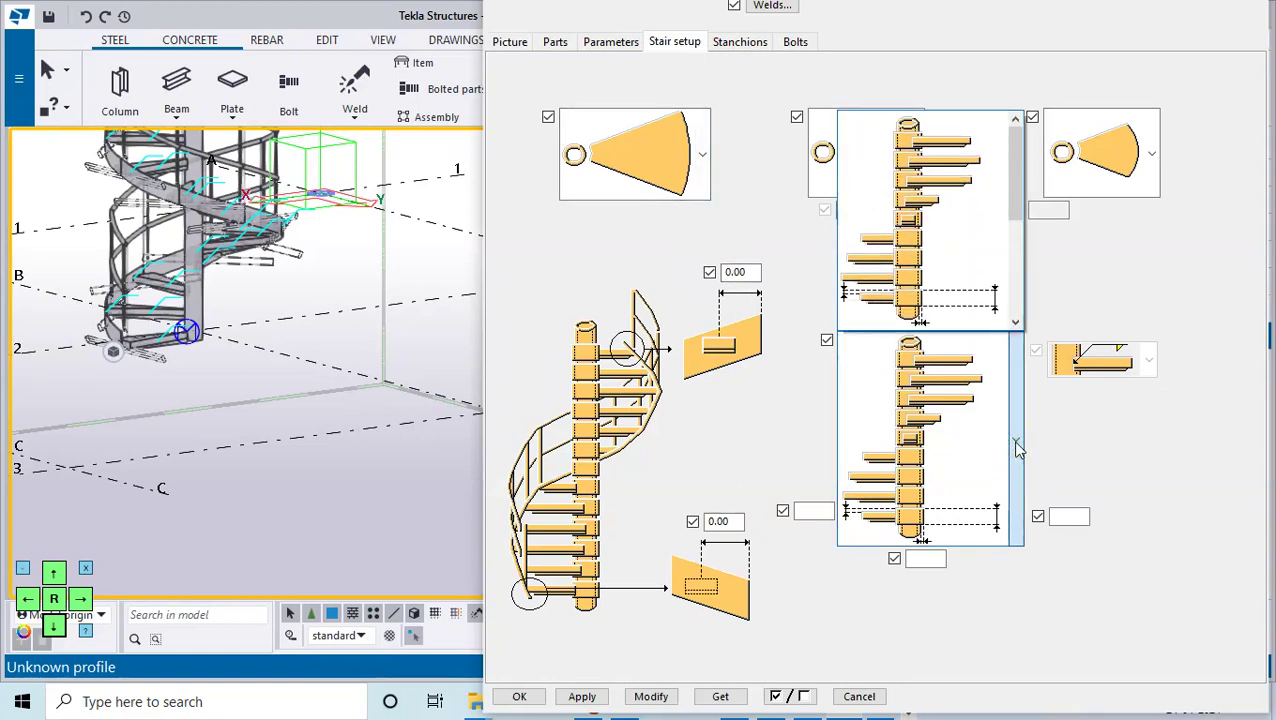
{"action": "left_click", "coordinate": [1013, 437]}
{"action": "left_click", "coordinate": [1016, 442]}
{"action": "left_click", "coordinate": [1016, 450]}
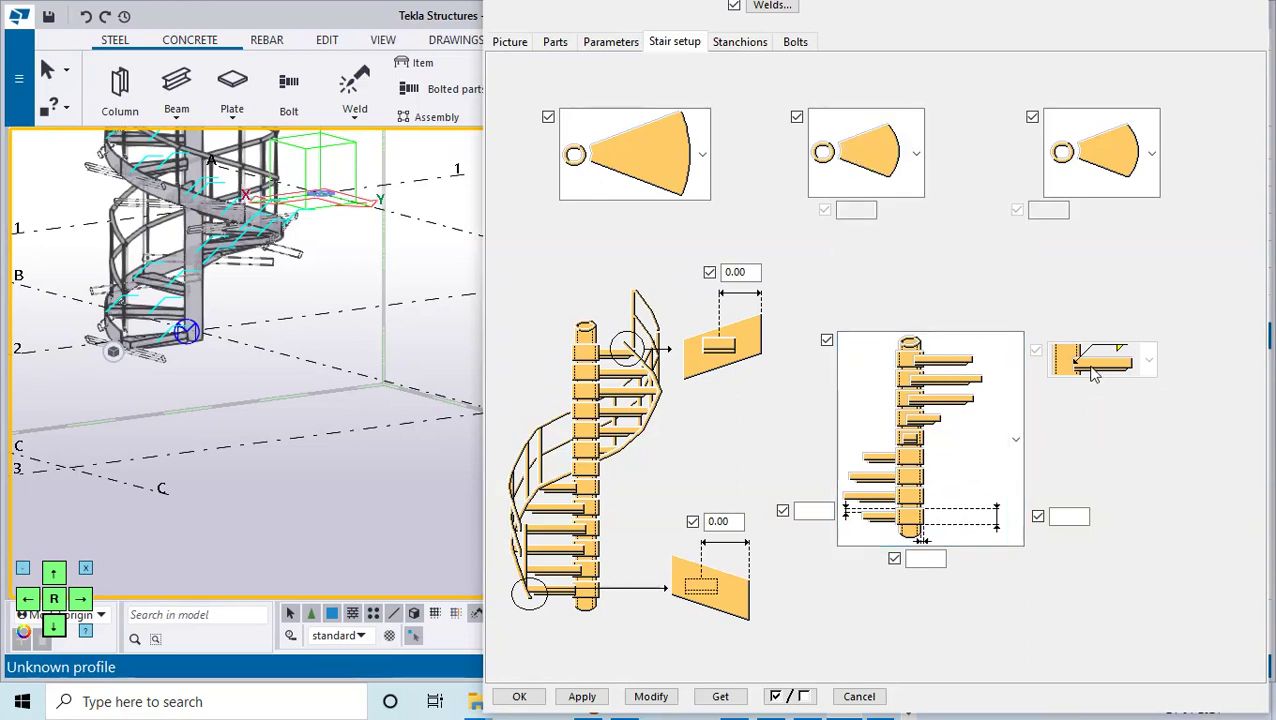
Set the stanchions' distance from the outer end of the steps to 75 mm.
{"action": "left_click", "coordinate": [737, 44]}
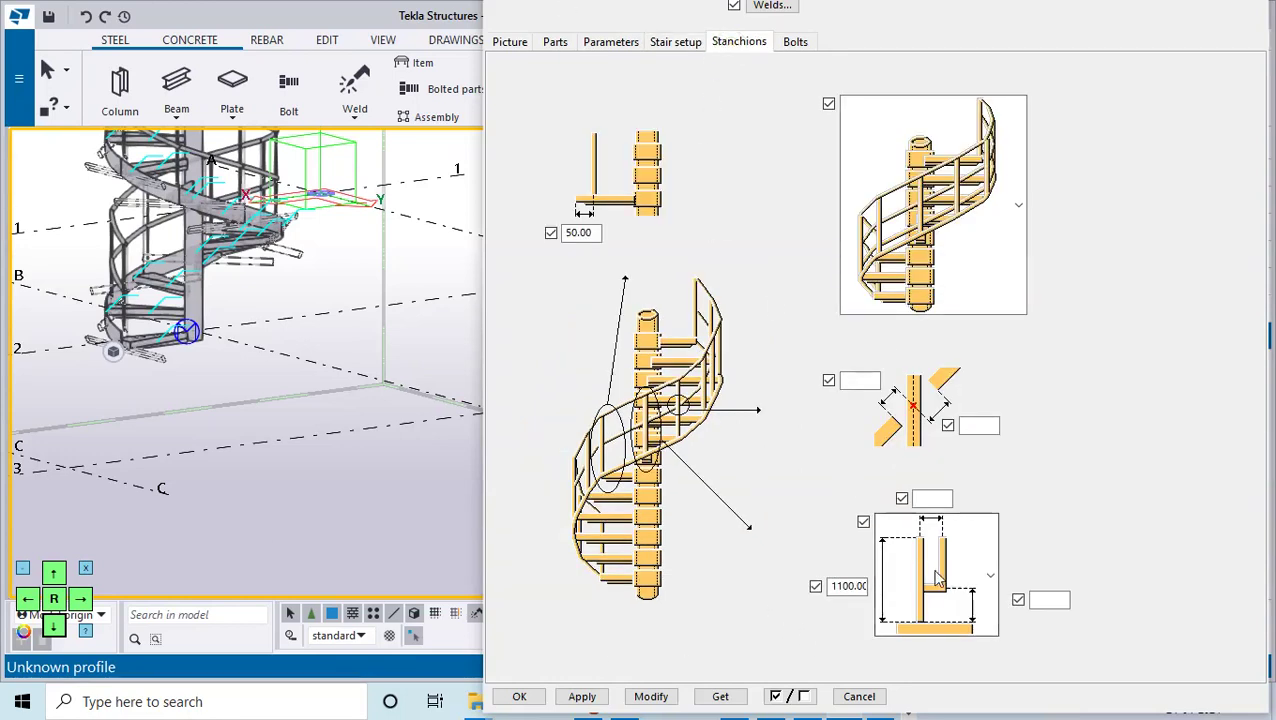
{"action": "left_click", "coordinate": [577, 234]}
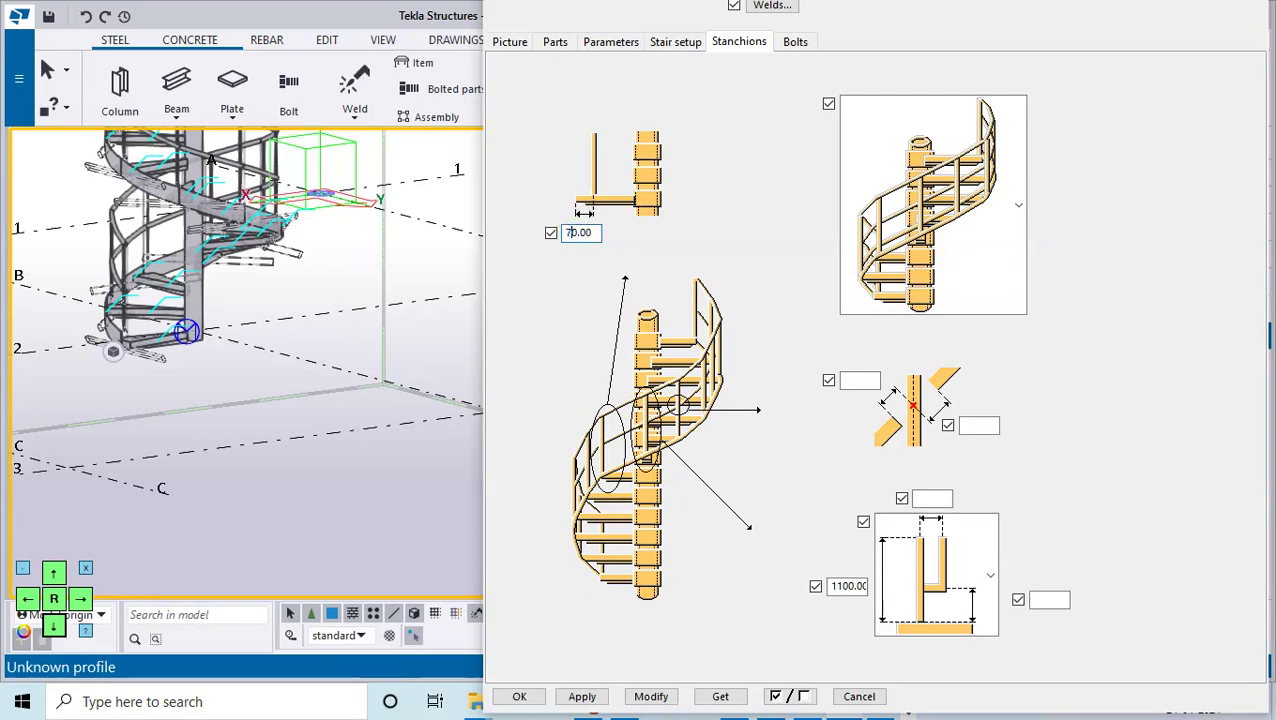
{"action": "type", "text": "7"}
Clear the temporary graphics from the 3D view, select one of the stair's treads and examine the whole spiral stair.
{"action": "right_click", "coordinate": [316, 293]}
{"action": "left_click", "coordinate": [399, 393]}
{"action": "scroll", "coordinate": [203, 253], "scroll_direction": "up", "scroll_amount": 2}
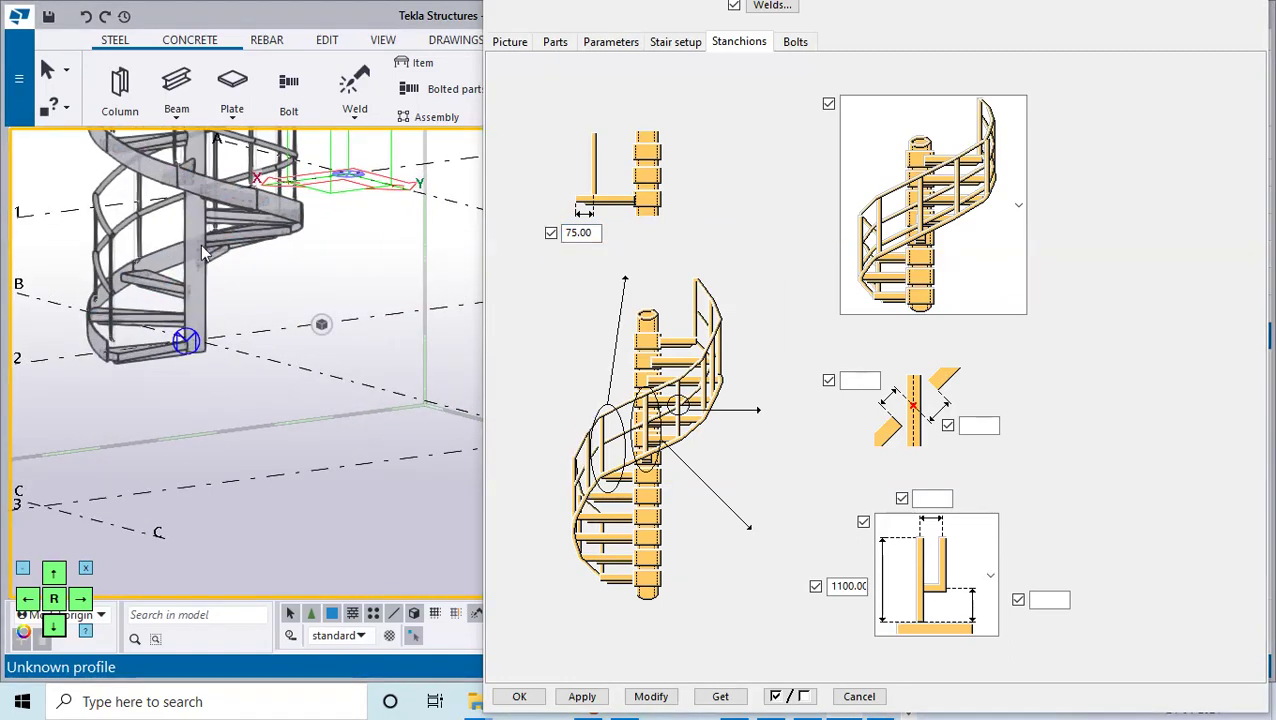
{"action": "left_click", "coordinate": [205, 245]}
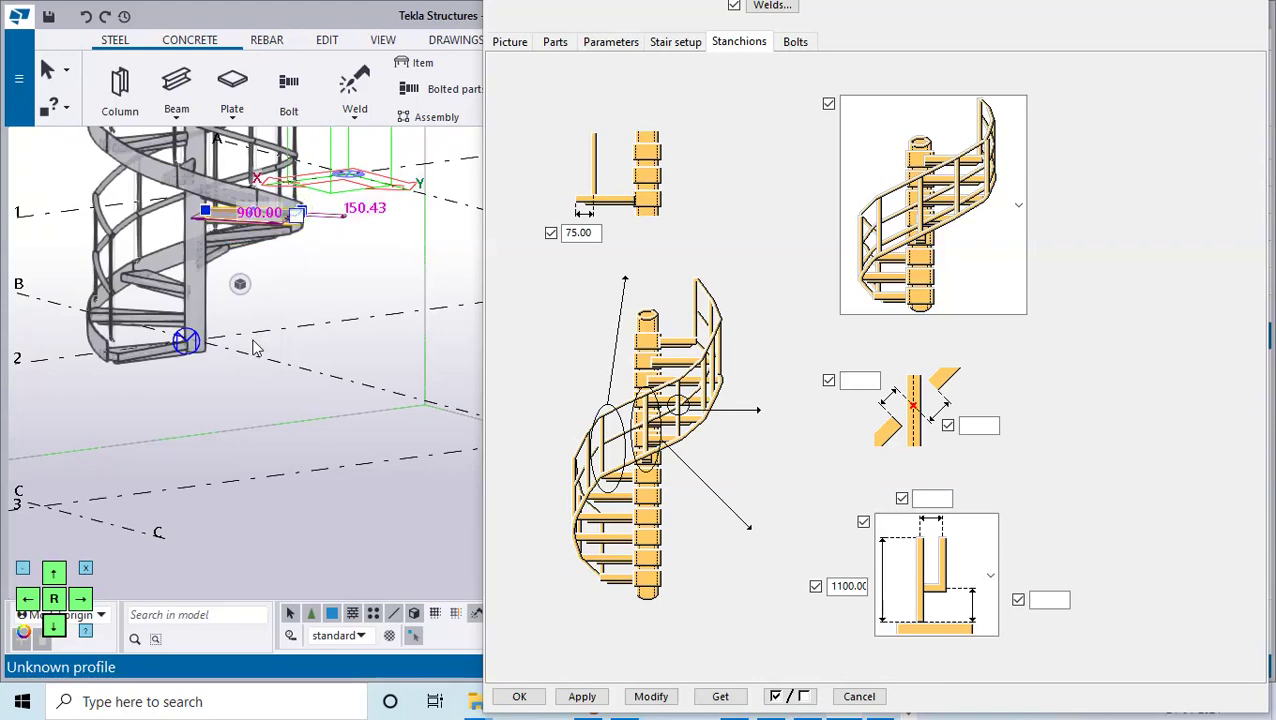
{"action": "scroll", "coordinate": [255, 346], "scroll_direction": "down", "scroll_amount": 5}
{"action": "scroll", "coordinate": [268, 233], "scroll_direction": "up", "scroll_amount": 5}
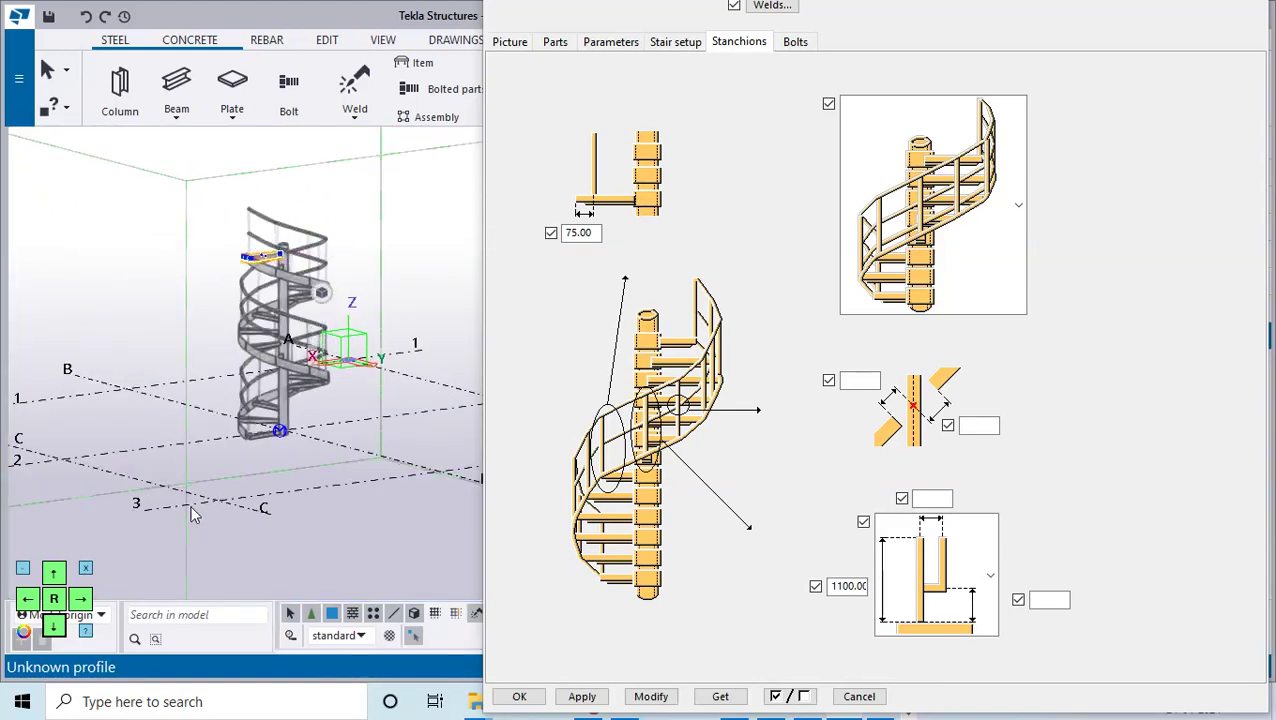
Bring the oversized properties dialog's hidden edges into reach and close the spiral stair's properties, accepting the settings.
{"action": "scroll", "coordinate": [250, 516], "scroll_direction": "down", "scroll_amount": 3}
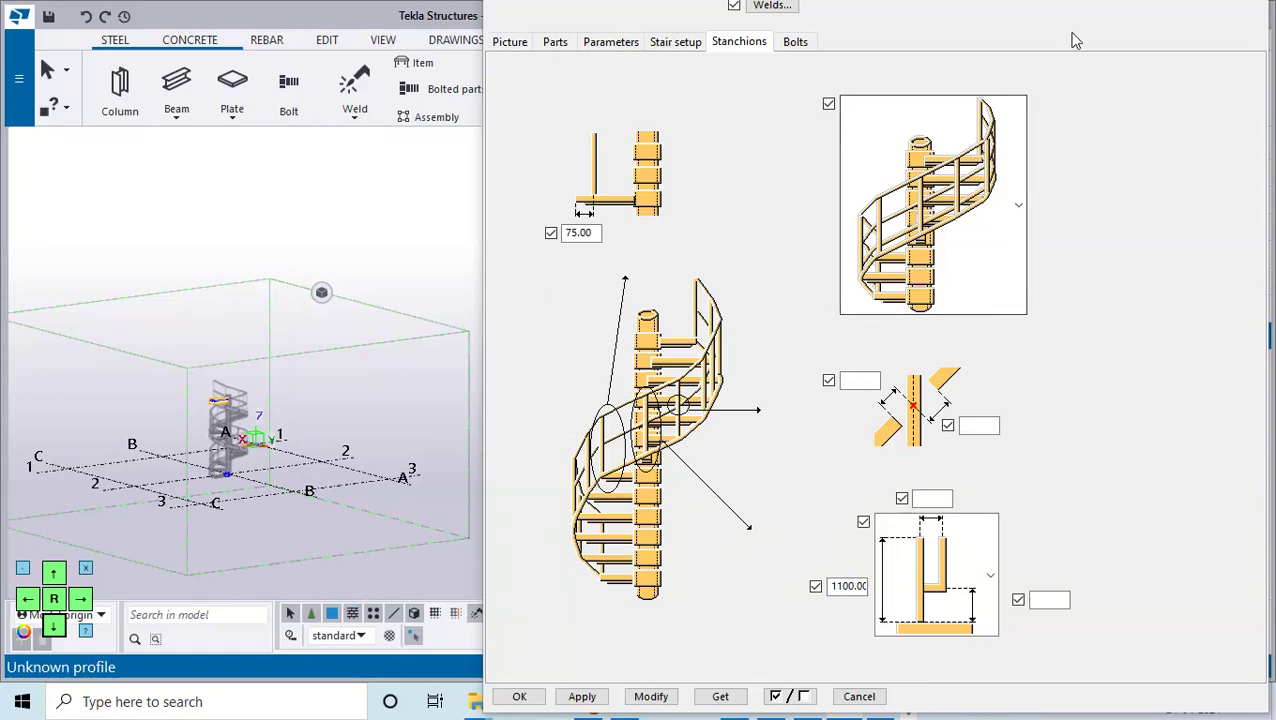
{"action": "left_click", "coordinate": [54, 626]}
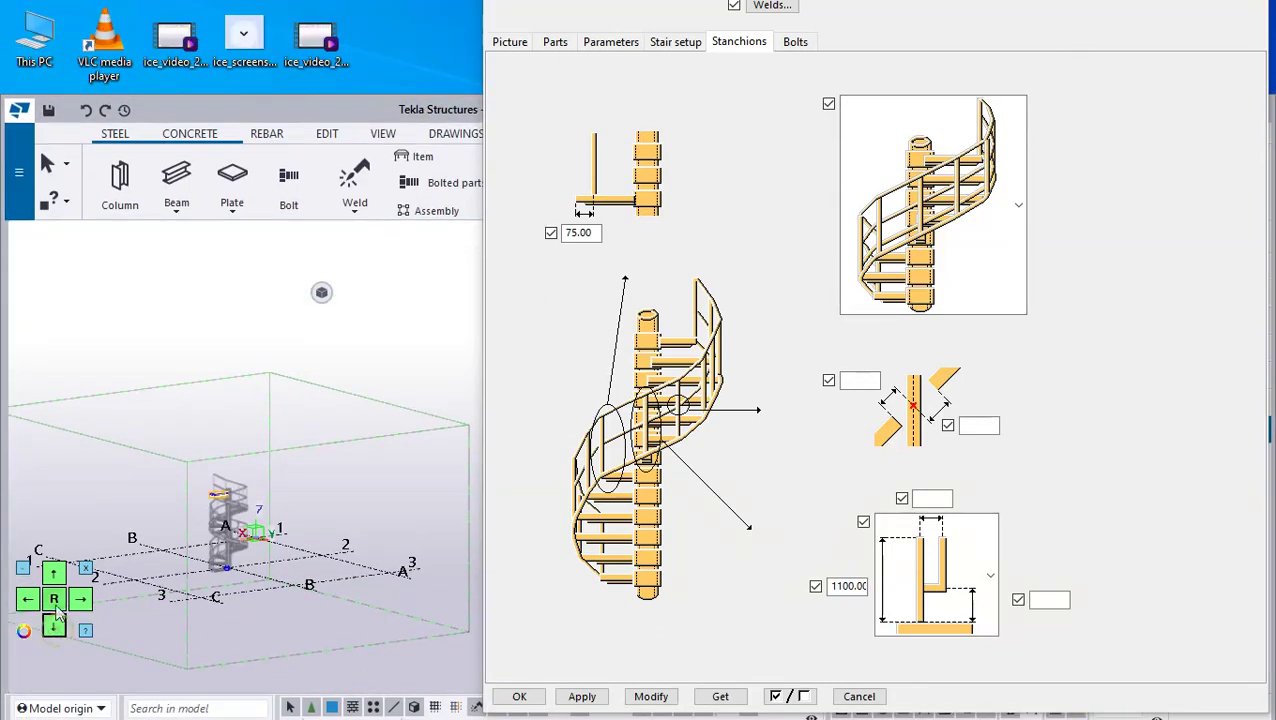
{"action": "left_click", "coordinate": [54, 574]}
{"action": "left_click", "coordinate": [54, 574]}
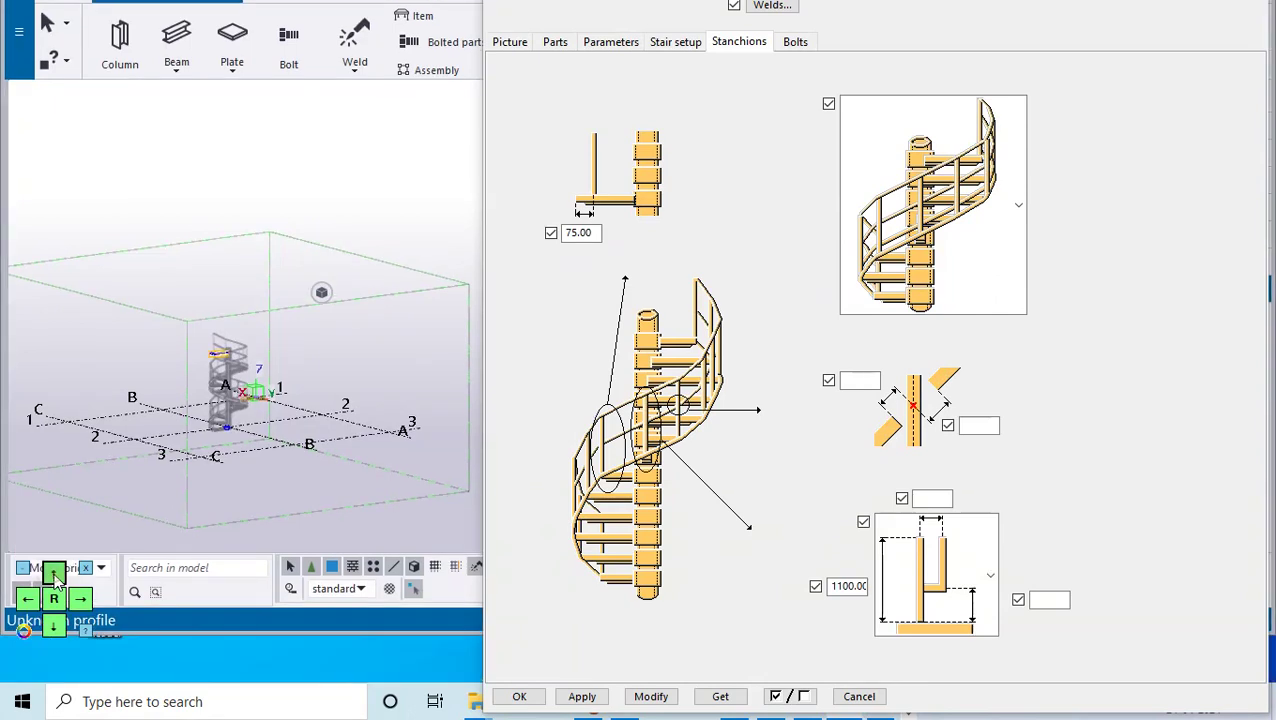
{"action": "left_click", "coordinate": [54, 627]}
{"action": "left_click", "coordinate": [54, 627]}
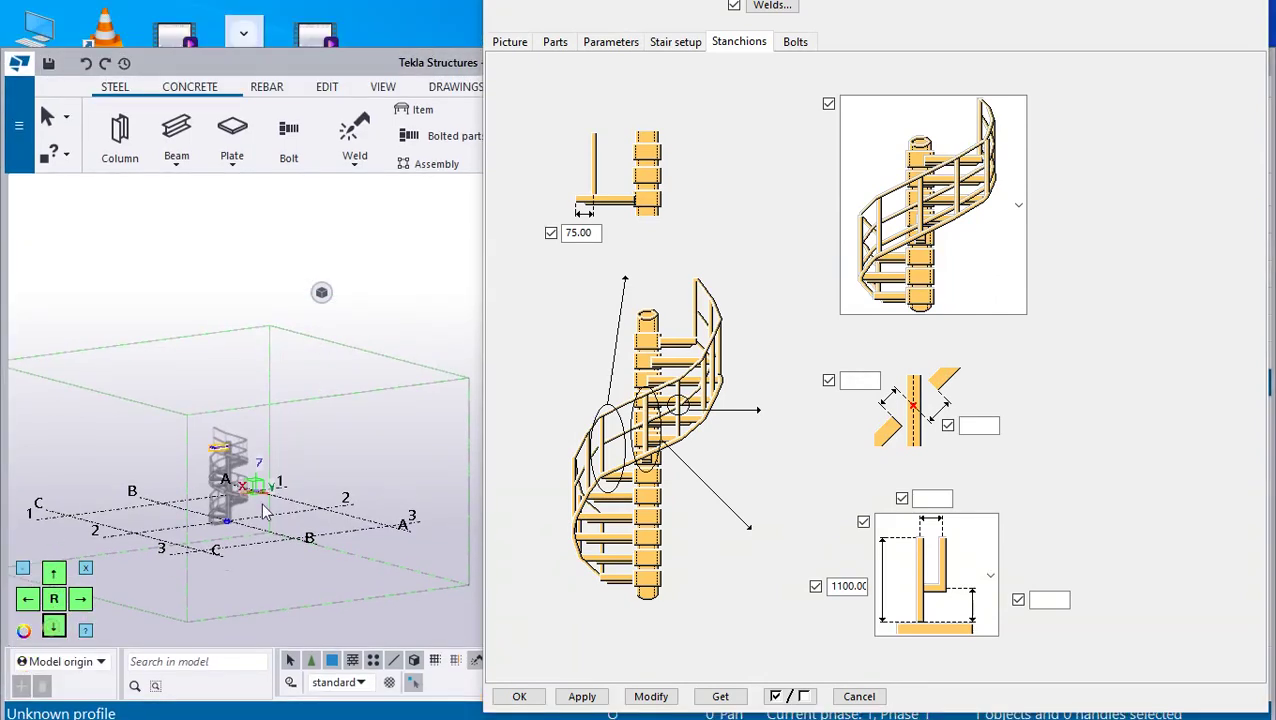
{"action": "left_click", "coordinate": [54, 573]}
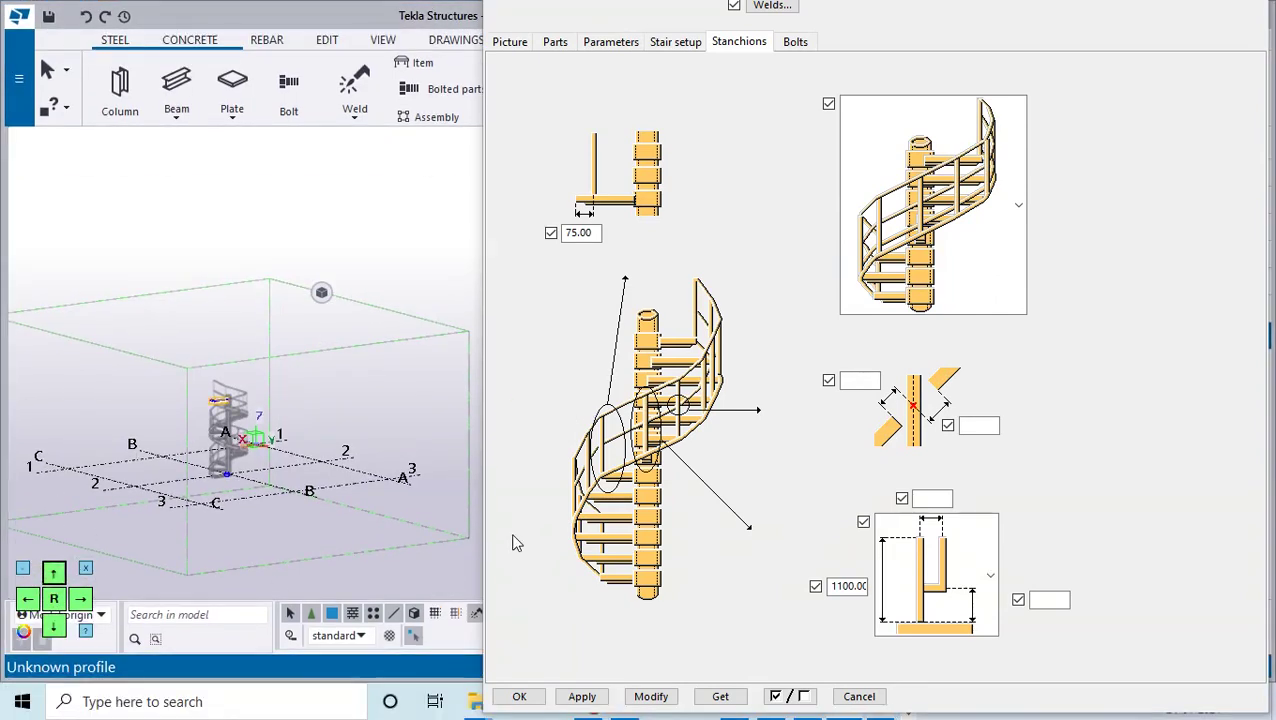
{"action": "left_click", "coordinate": [54, 627]}
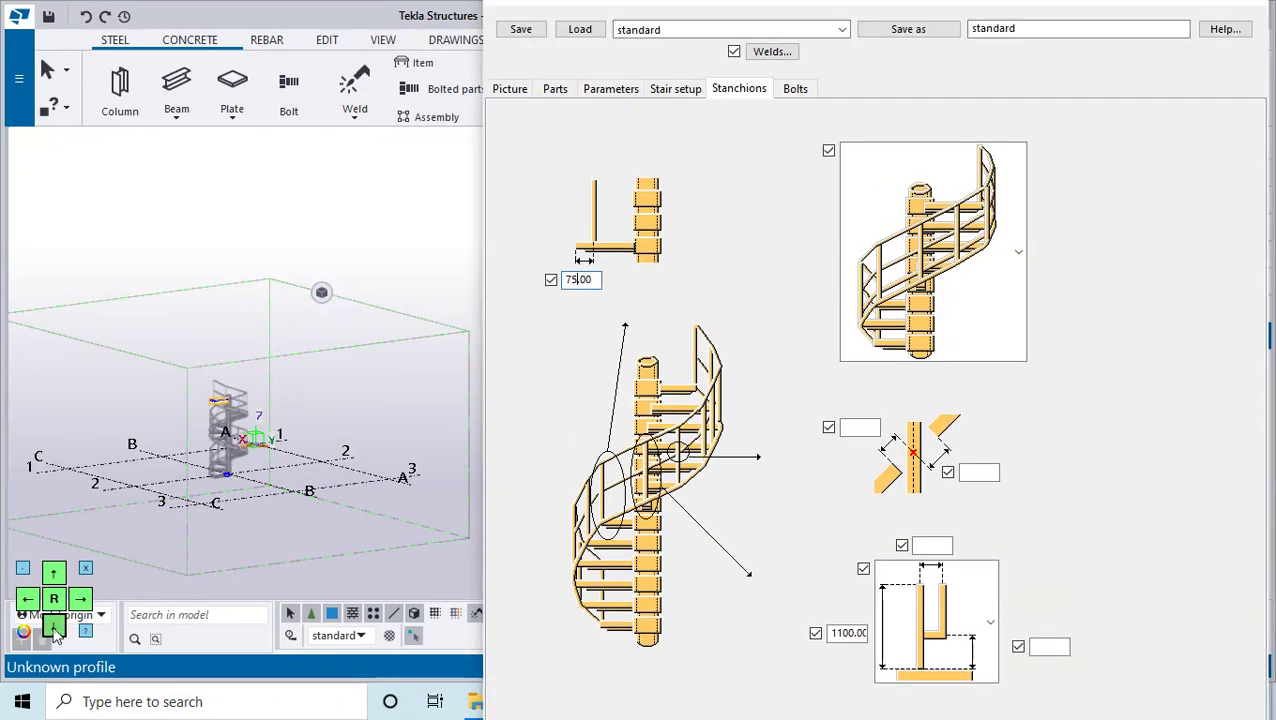
{"action": "left_click", "coordinate": [54, 573]}
{"action": "left_click", "coordinate": [54, 573]}
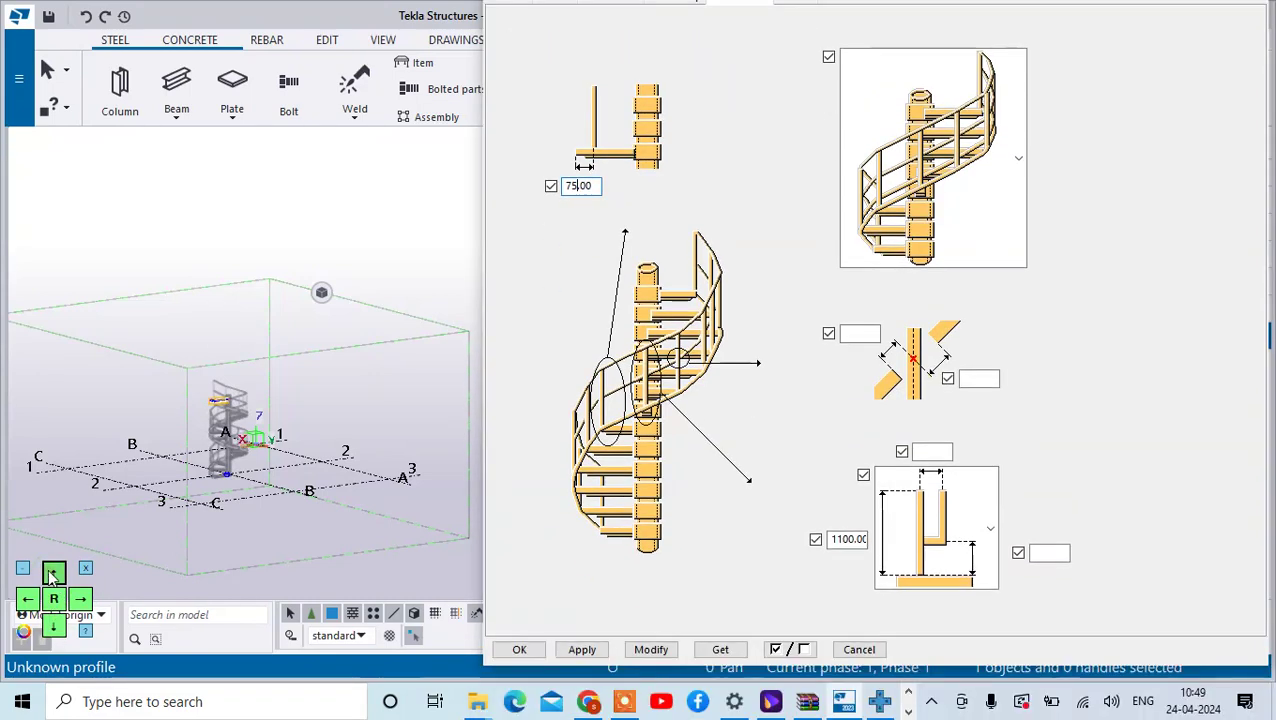
{"action": "left_click", "coordinate": [519, 650]}
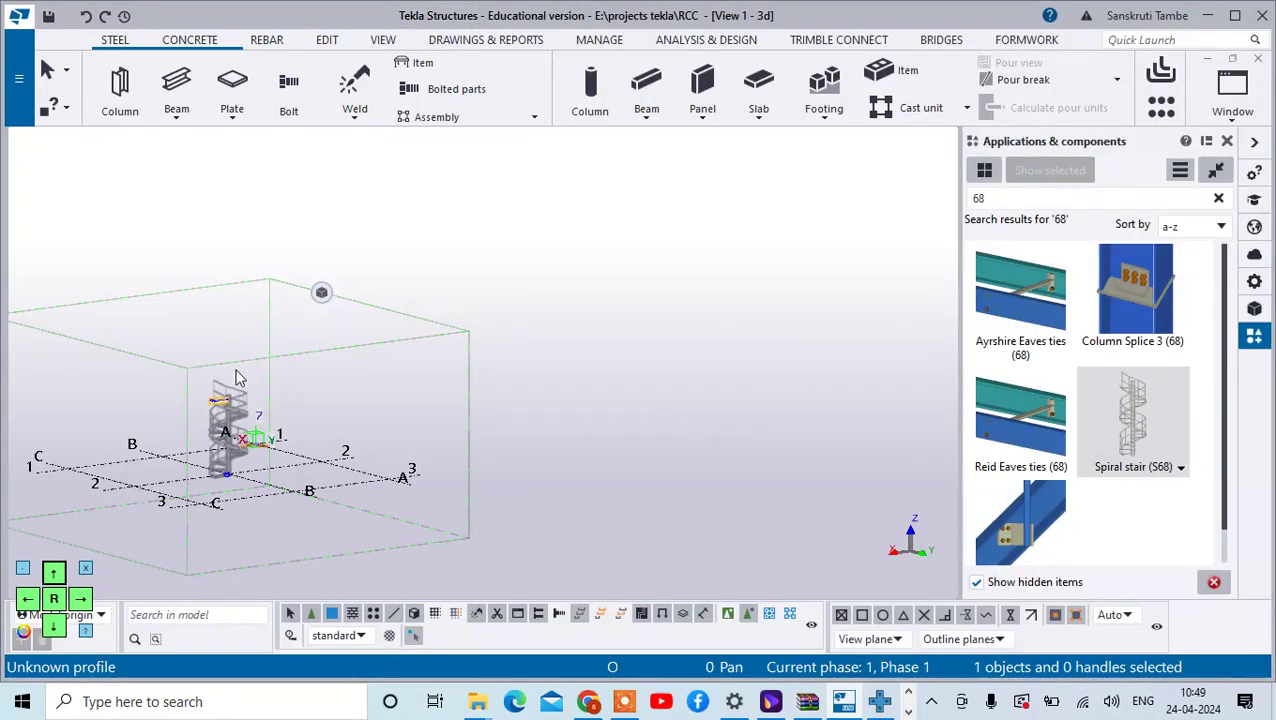
Reopen the whole spiral stair's properties, set the stanchions' distance from the outer end of the steps to 75 mm and modify the stair.
{"action": "scroll", "coordinate": [238, 378], "scroll_direction": "up", "scroll_amount": 2}
{"action": "scroll", "coordinate": [268, 507], "scroll_direction": "up", "scroll_amount": 3}
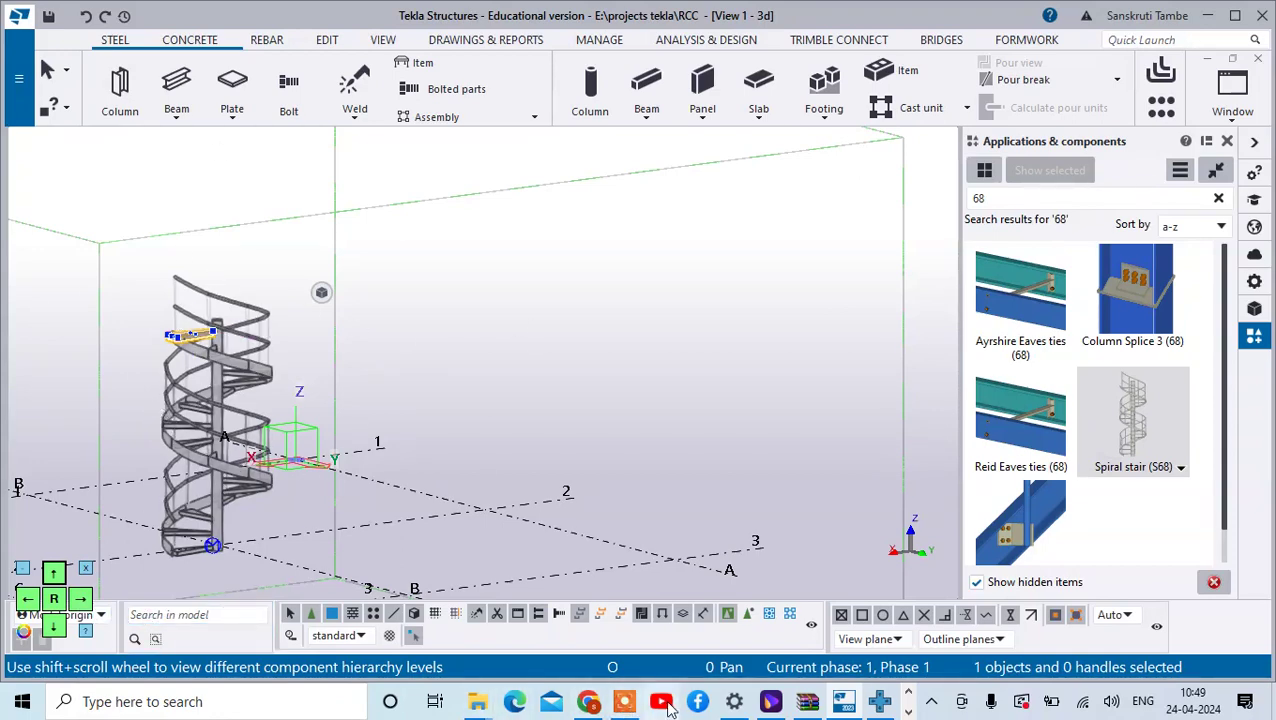
{"action": "double_click", "coordinate": [195, 433]}
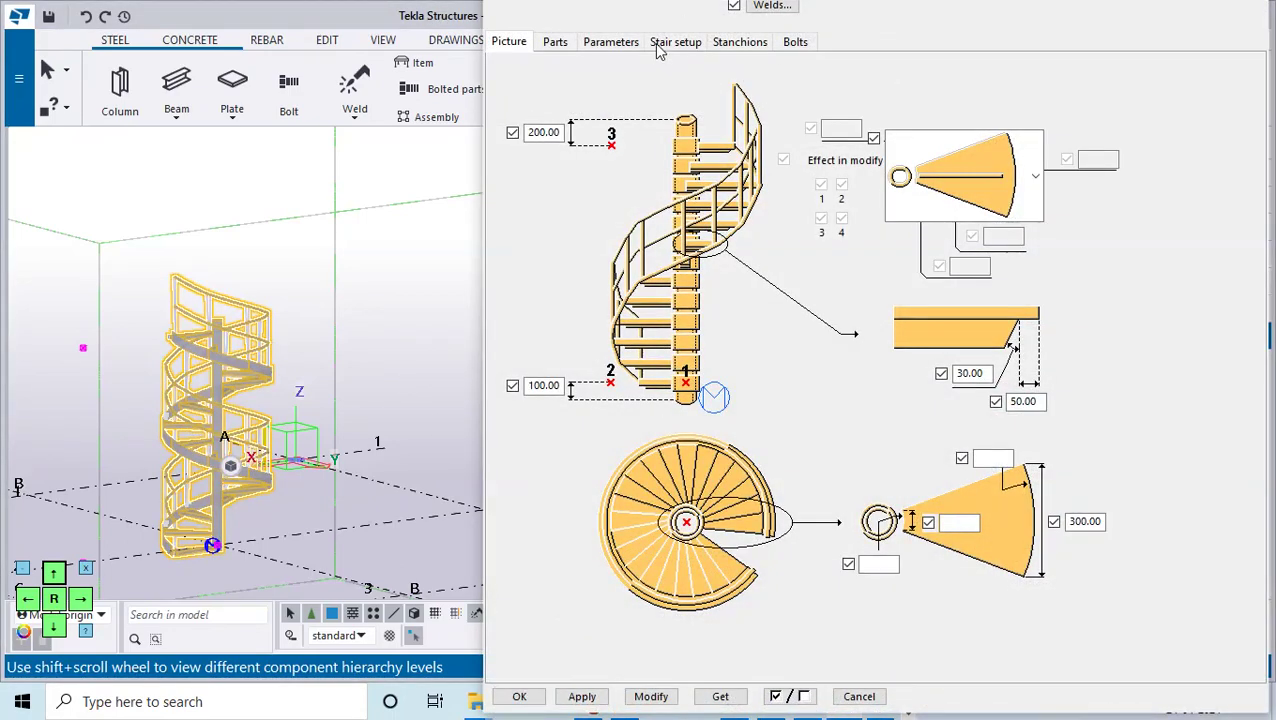
{"action": "left_click", "coordinate": [659, 47]}
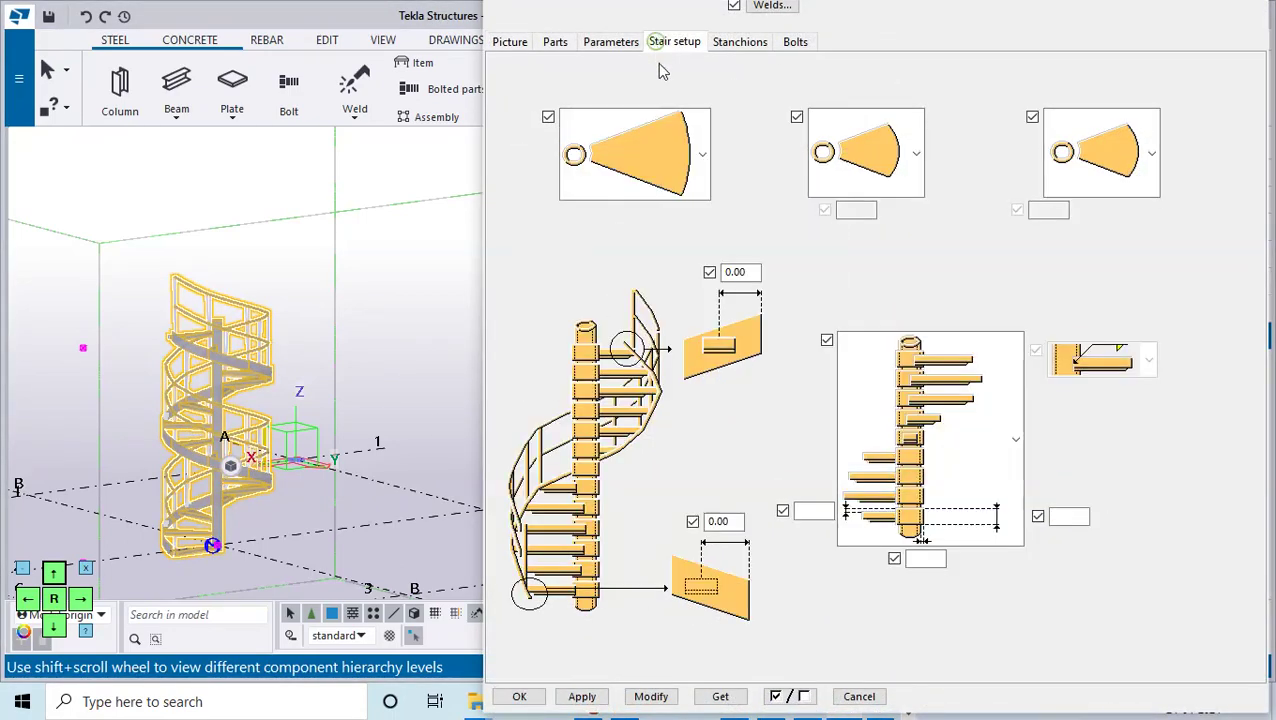
{"action": "left_click", "coordinate": [727, 45]}
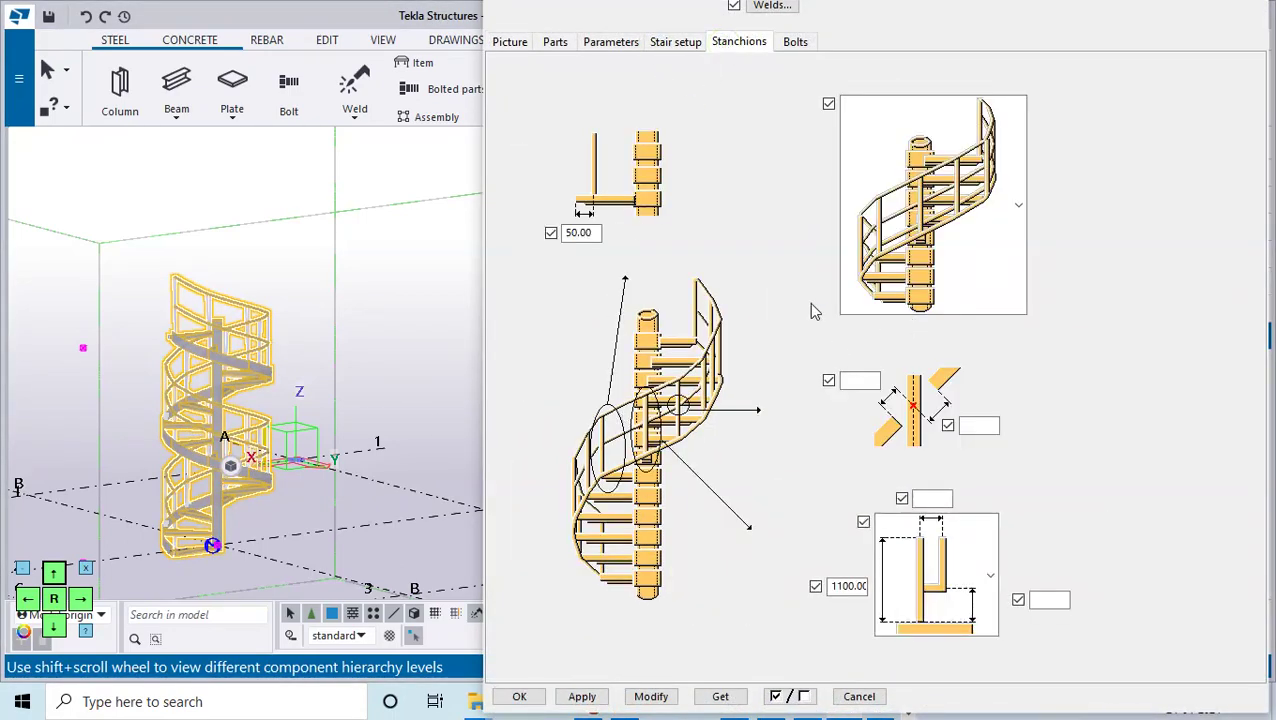
{"action": "left_click", "coordinate": [572, 233]}
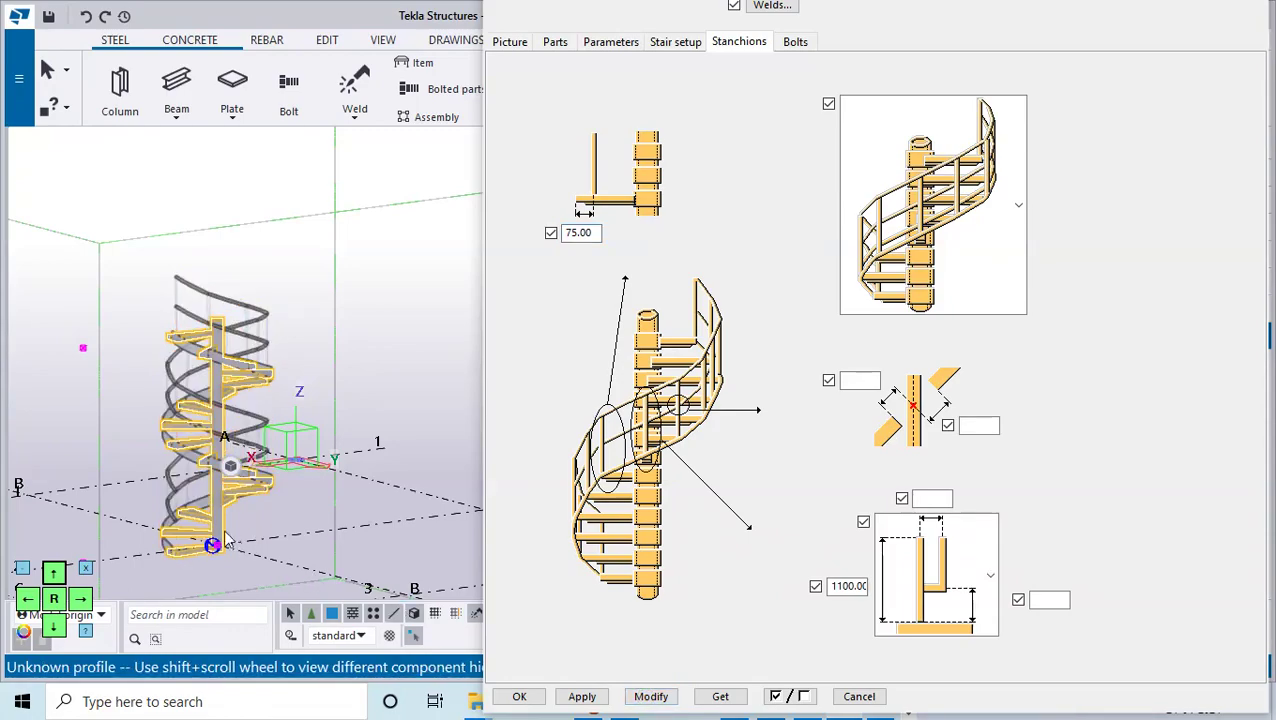
Inspect the modified stanchions and handrails up close and from another angle, and close the stair's properties.
{"action": "scroll", "coordinate": [160, 480], "scroll_direction": "up", "scroll_amount": 10}
{"action": "scroll", "coordinate": [187, 530], "scroll_direction": "up", "scroll_amount": 5}
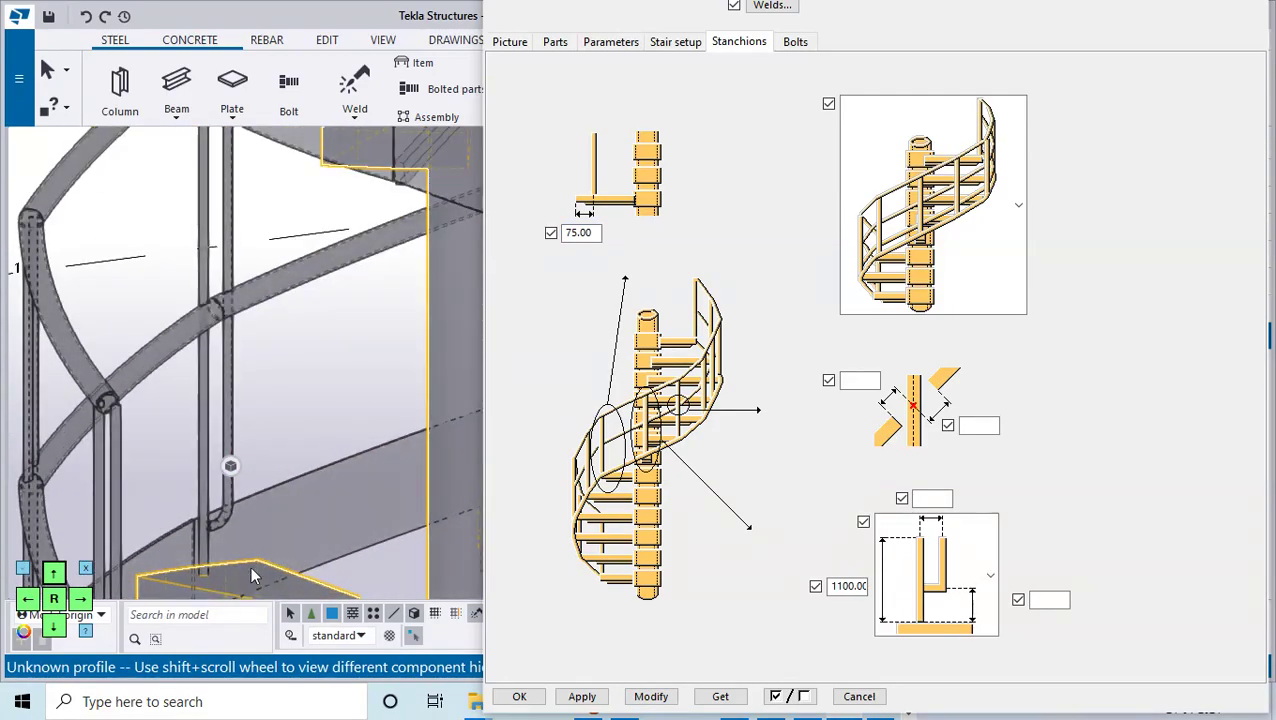
{"action": "scroll", "coordinate": [122, 394], "scroll_direction": "down", "scroll_amount": 10}
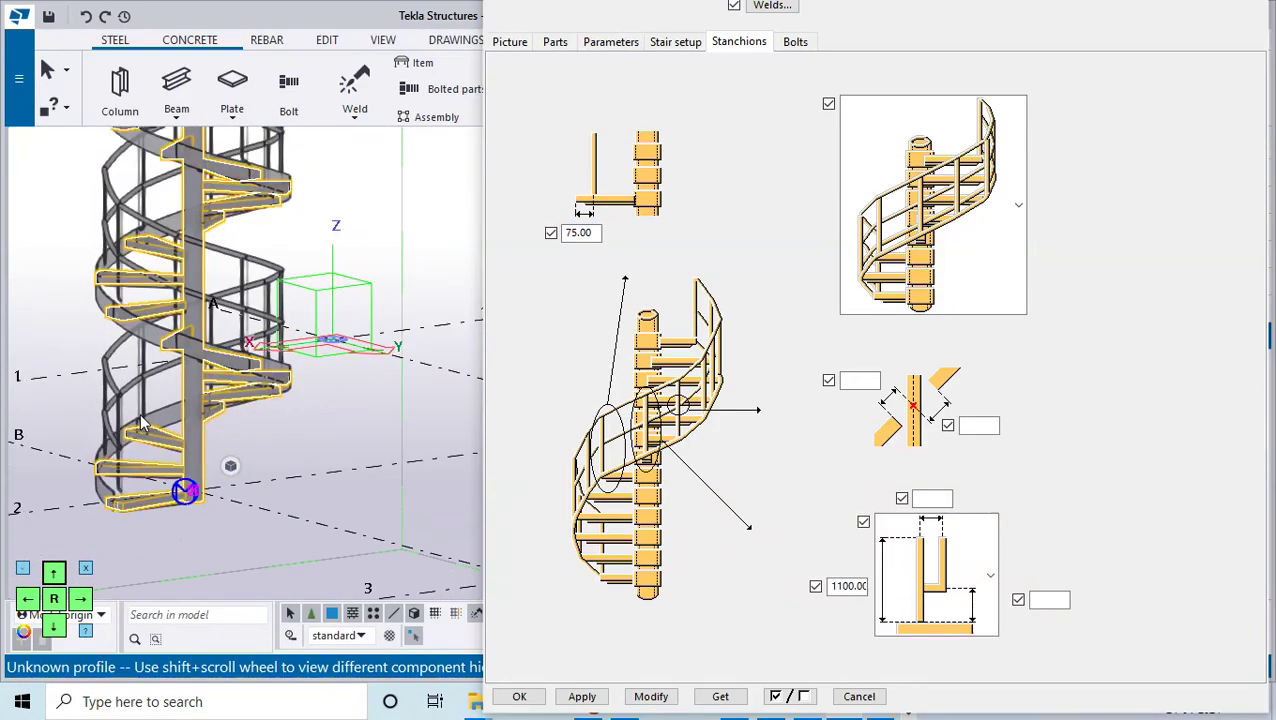
{"action": "scroll", "coordinate": [246, 380], "scroll_direction": "down", "scroll_amount": 5}
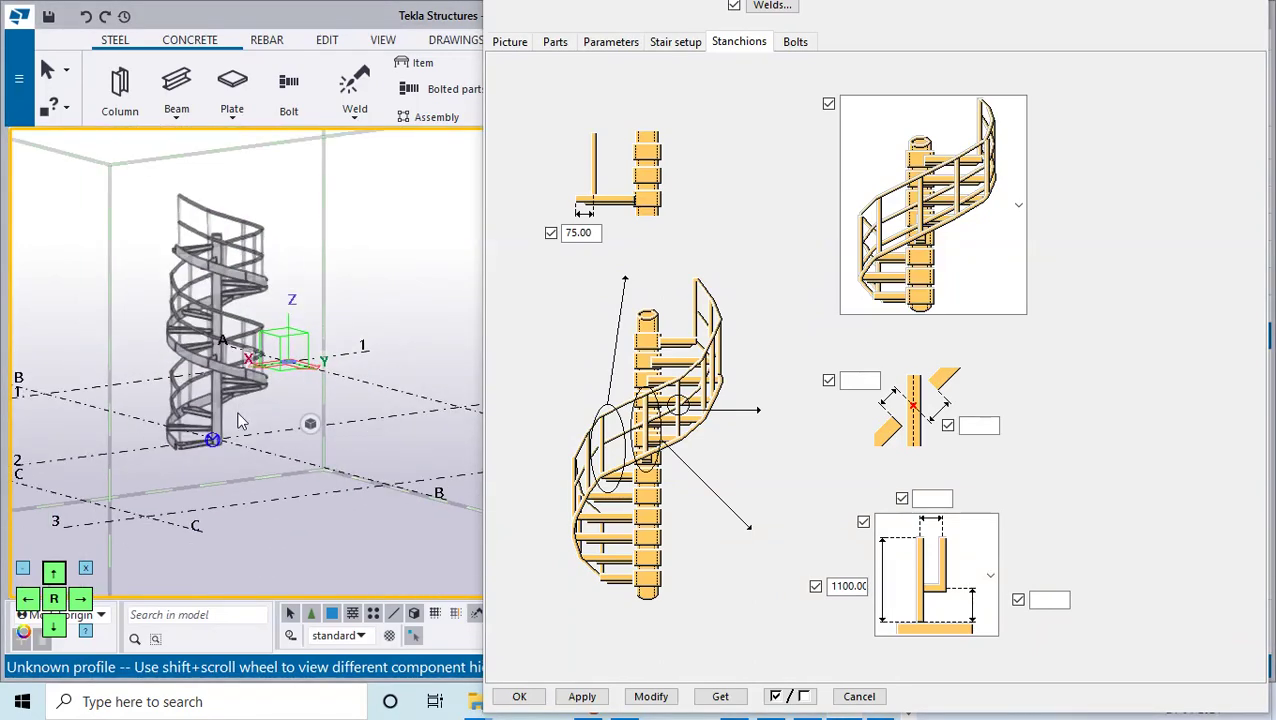
{"action": "scroll", "coordinate": [184, 270], "scroll_direction": "up", "scroll_amount": 6}
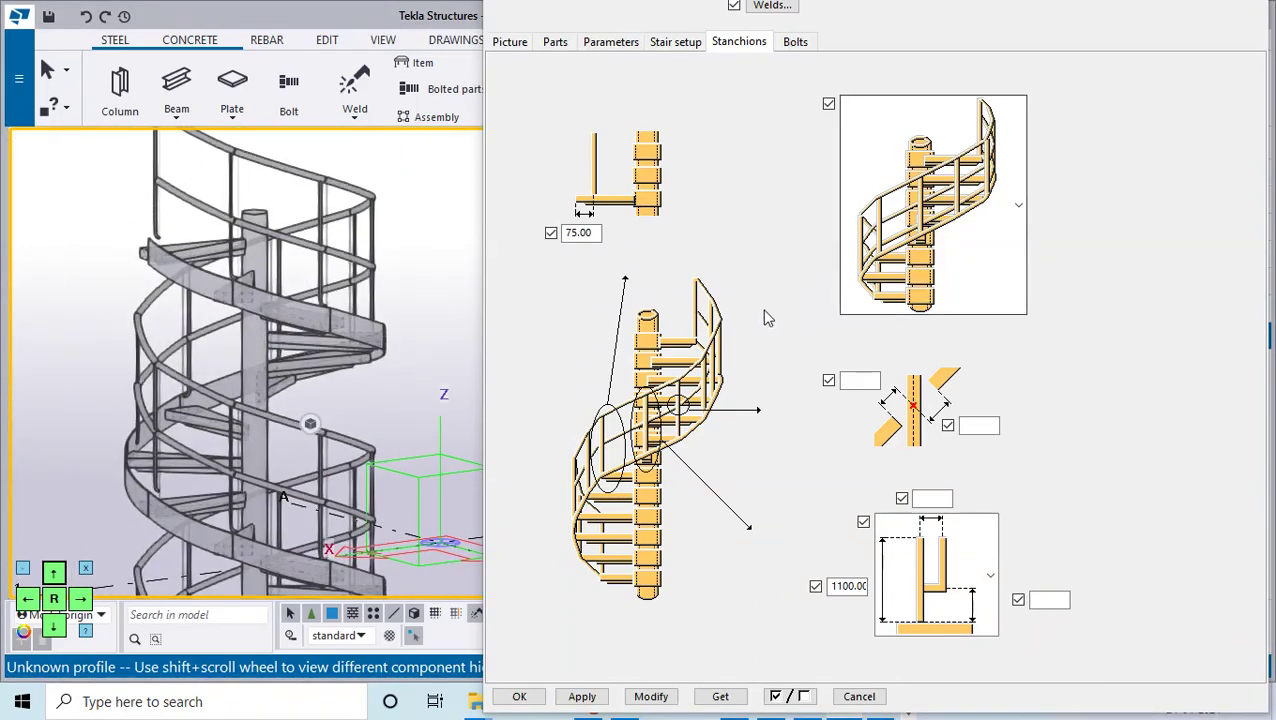
{"action": "scroll", "coordinate": [116, 330], "scroll_direction": "up", "scroll_amount": 4}
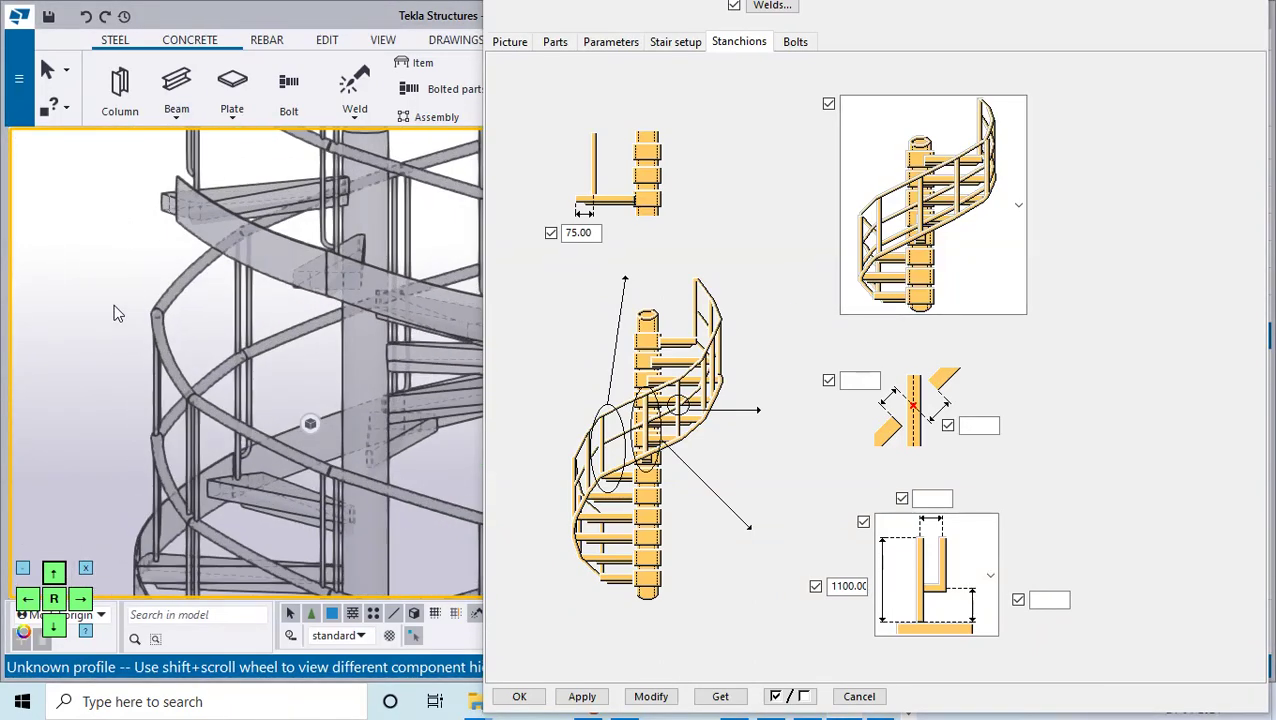
{"action": "scroll", "coordinate": [226, 470], "scroll_direction": "down", "scroll_amount": 10}
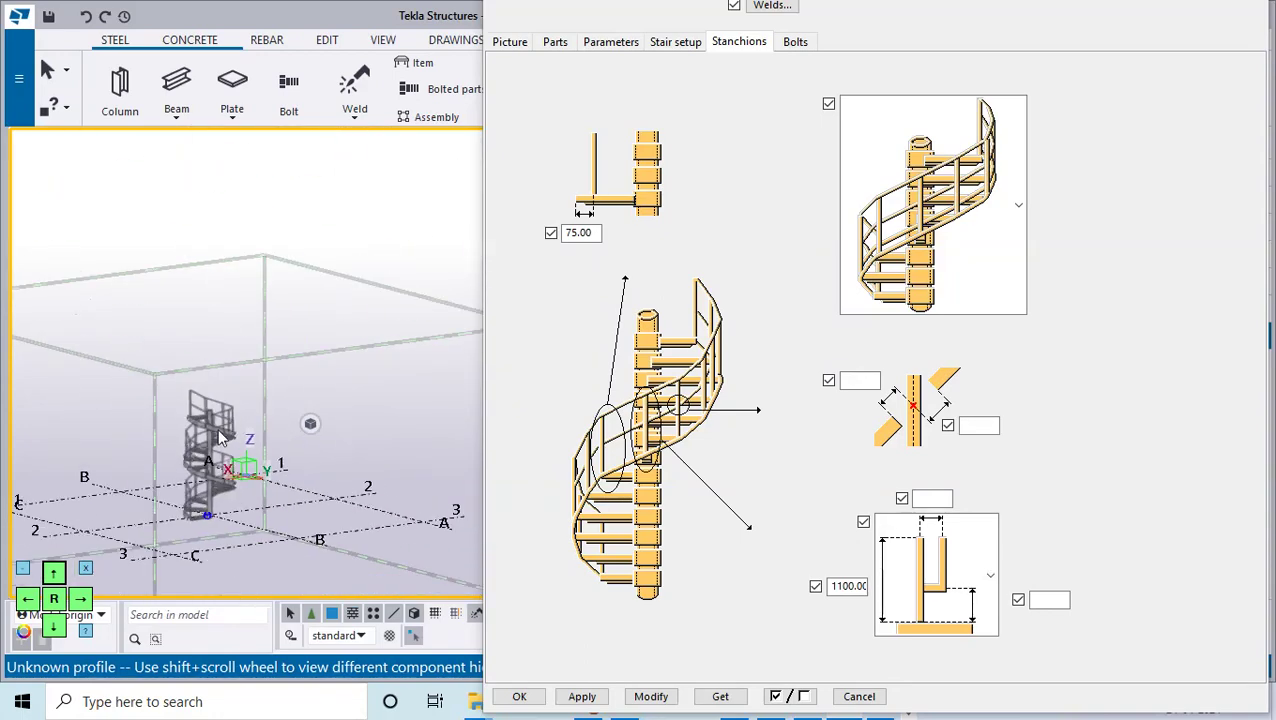
{"action": "middle_click_drag", "start_coordinate": [270, 480], "coordinate": [185, 485], "text": "ctrl"}
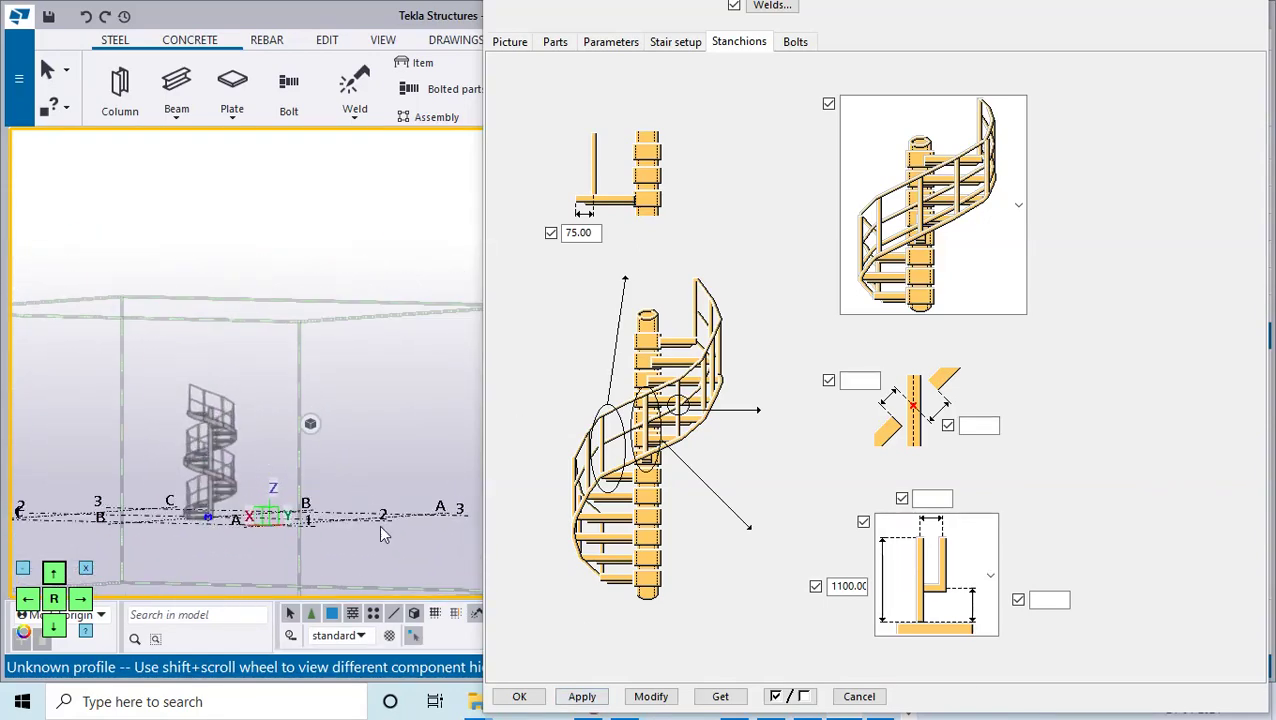
{"action": "left_click", "coordinate": [519, 696]}
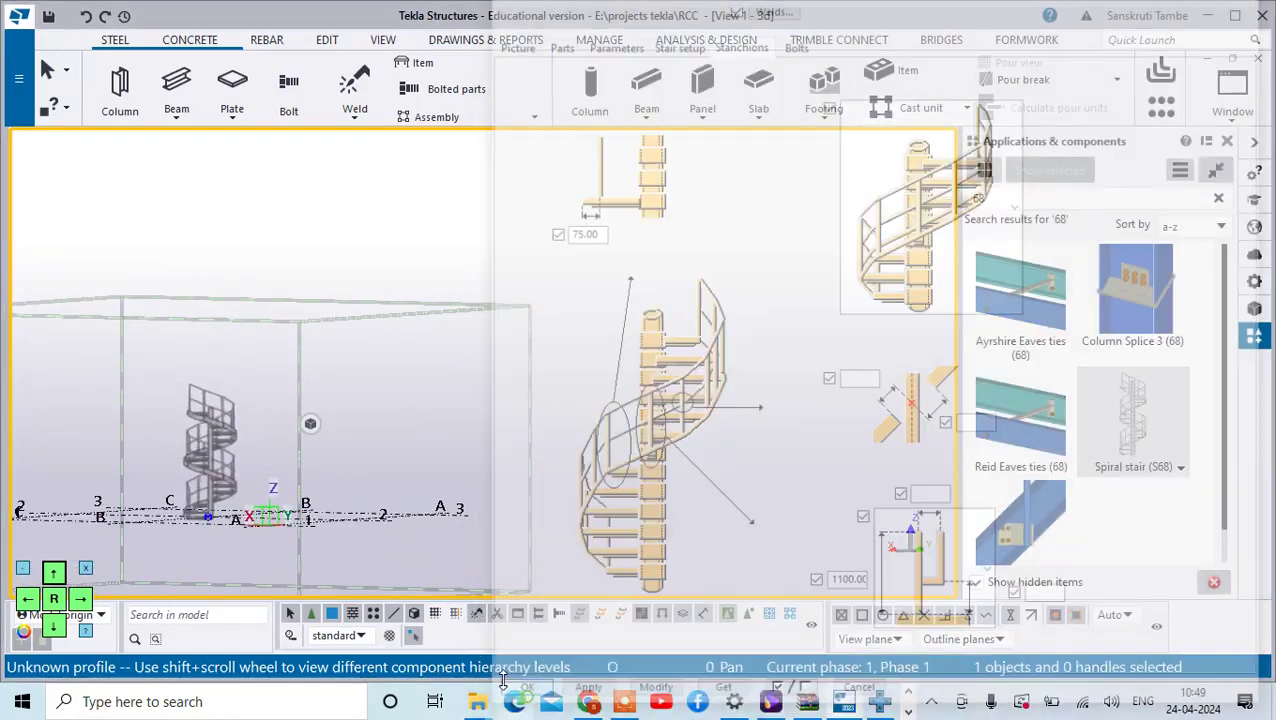
Open the spiral stair's properties again and save the current settings under the name "spiral 1".
{"action": "scroll", "coordinate": [240, 376], "scroll_direction": "up", "scroll_amount": 6}
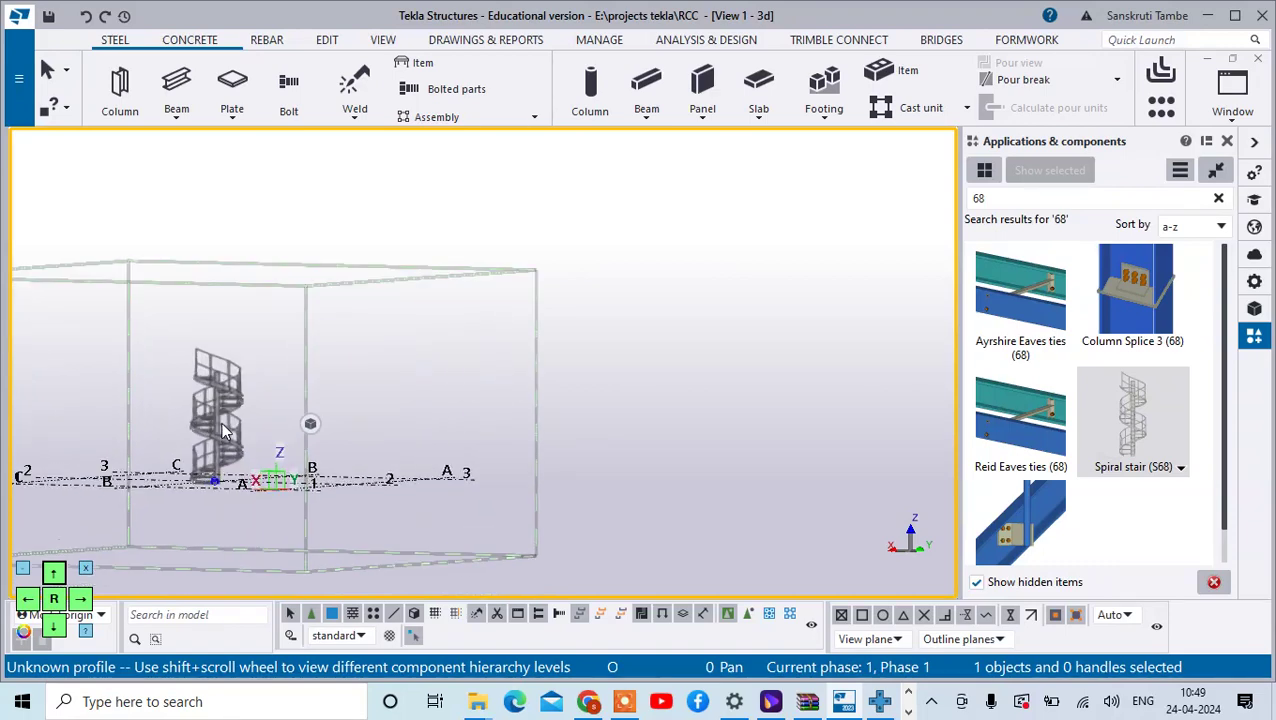
{"action": "scroll", "coordinate": [187, 352], "scroll_direction": "down", "scroll_amount": 5}
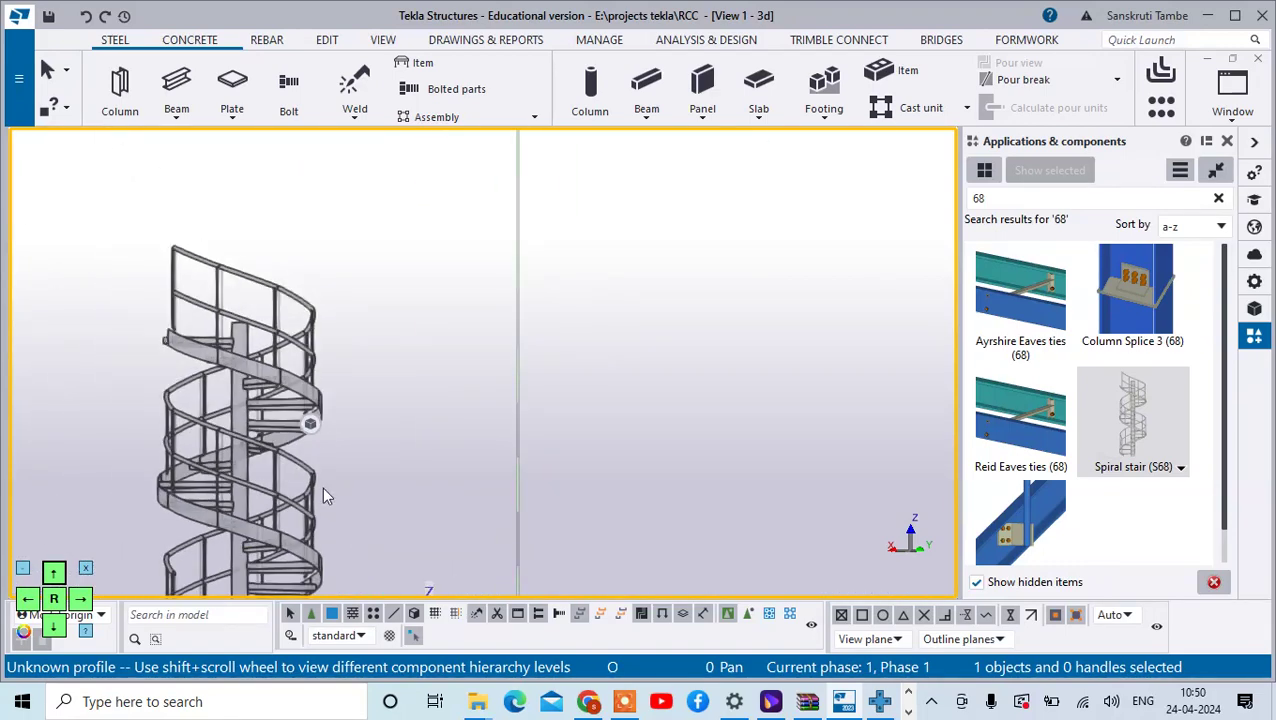
{"action": "scroll", "coordinate": [325, 322], "scroll_direction": "down", "scroll_amount": 5}
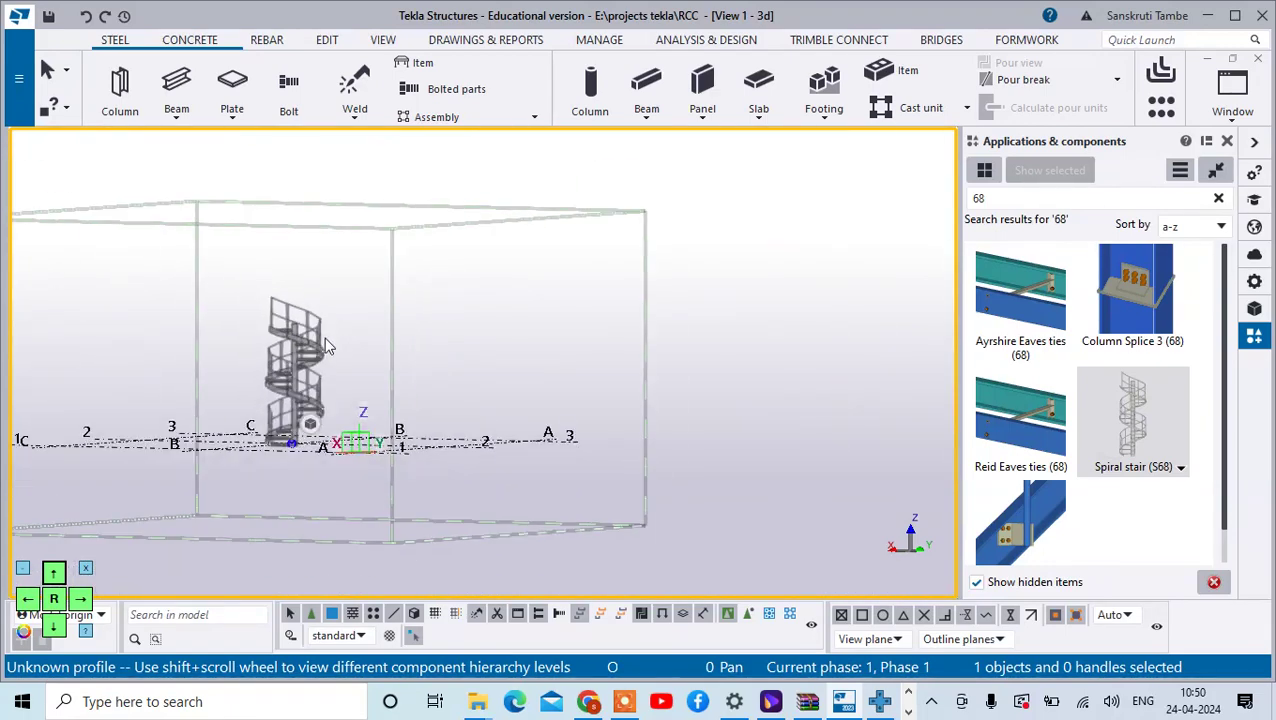
{"action": "scroll", "coordinate": [343, 390], "scroll_direction": "up", "scroll_amount": 3}
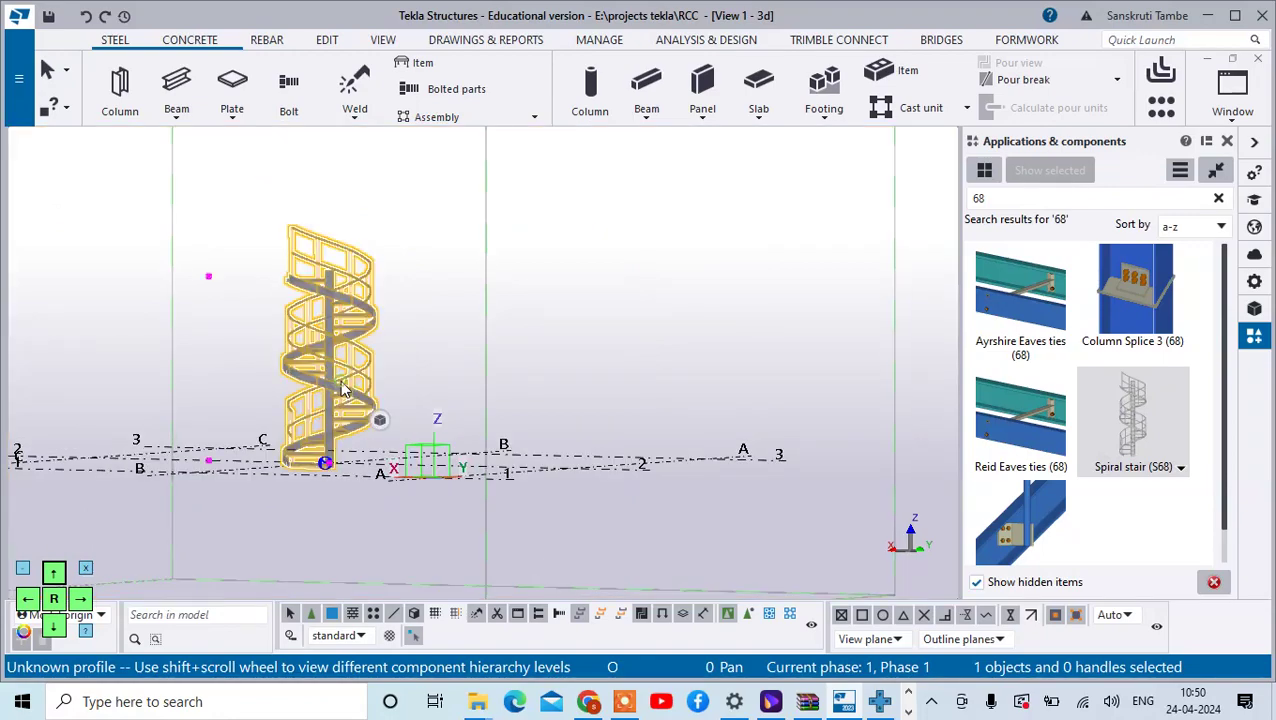
{"action": "double_click", "coordinate": [343, 390]}
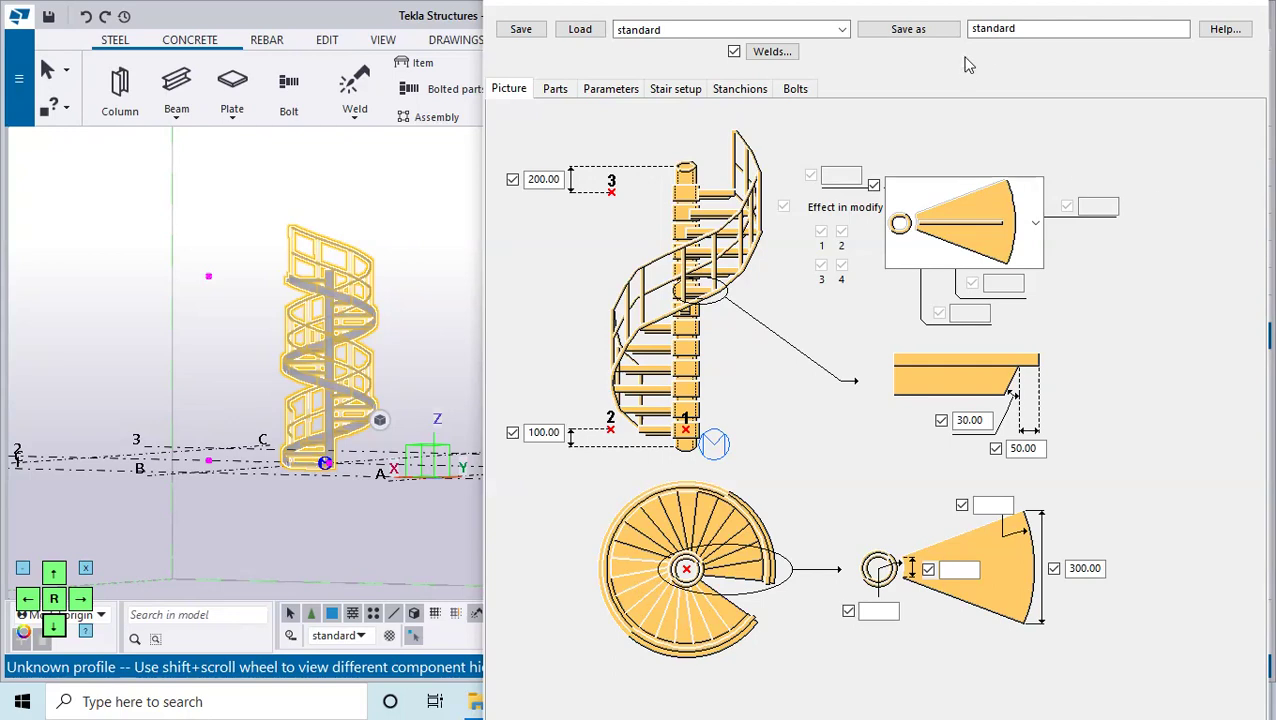
{"action": "left_click_drag", "start_coordinate": [1021, 33], "coordinate": [958, 41]}
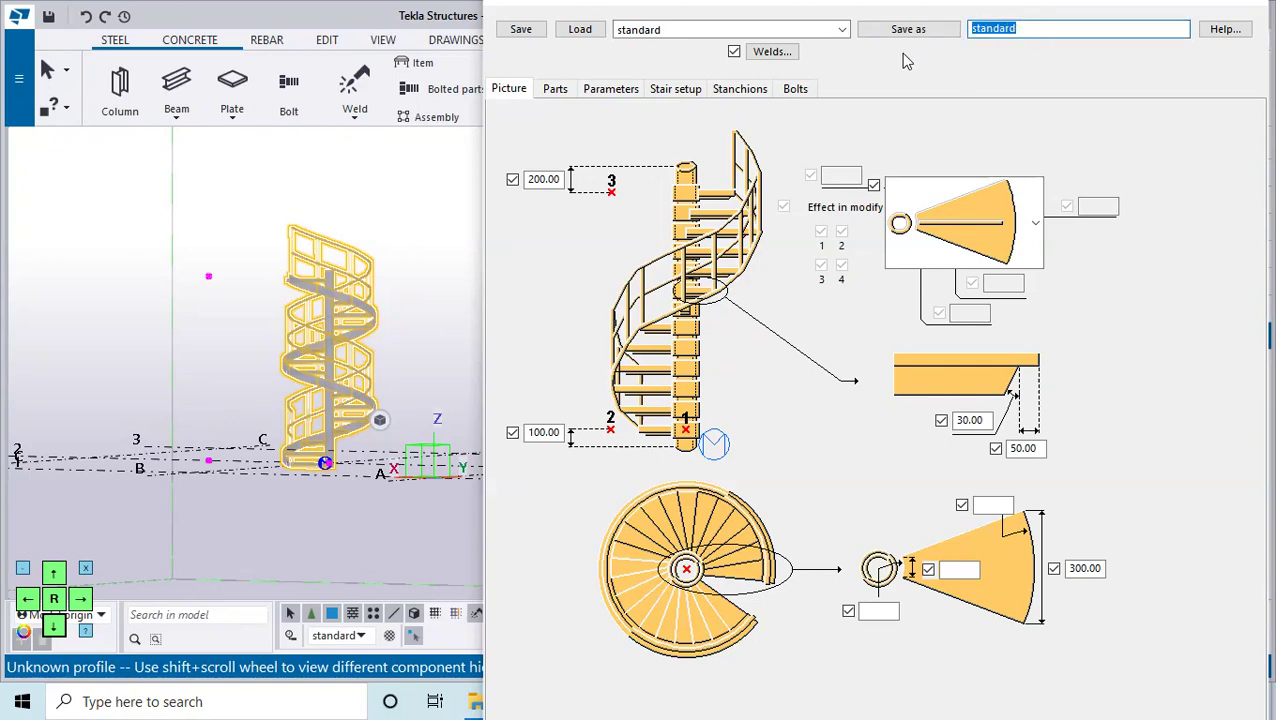
{"action": "type", "text": "ha"}
{"action": "left_click", "coordinate": [910, 29]}
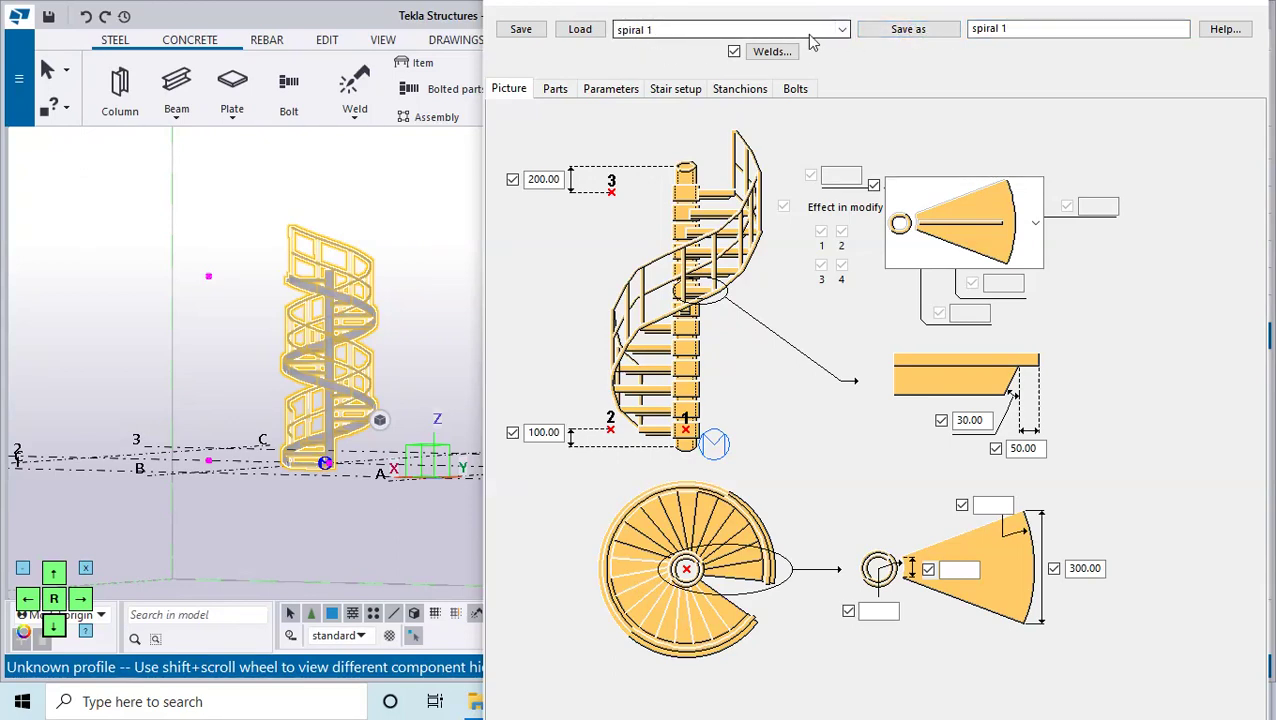
Choose the saved "spiral 1" settings for the spiral stair and accept the properties.
{"action": "left_click", "coordinate": [842, 31]}
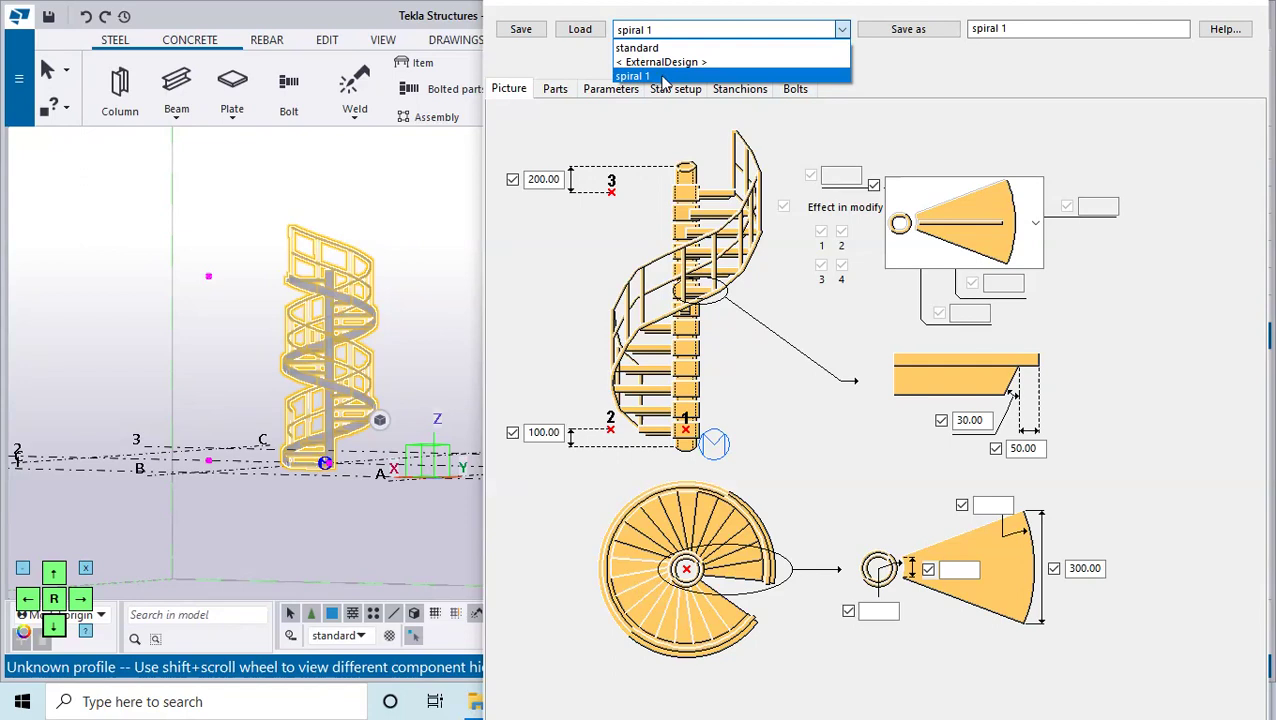
{"action": "left_click", "coordinate": [668, 77]}
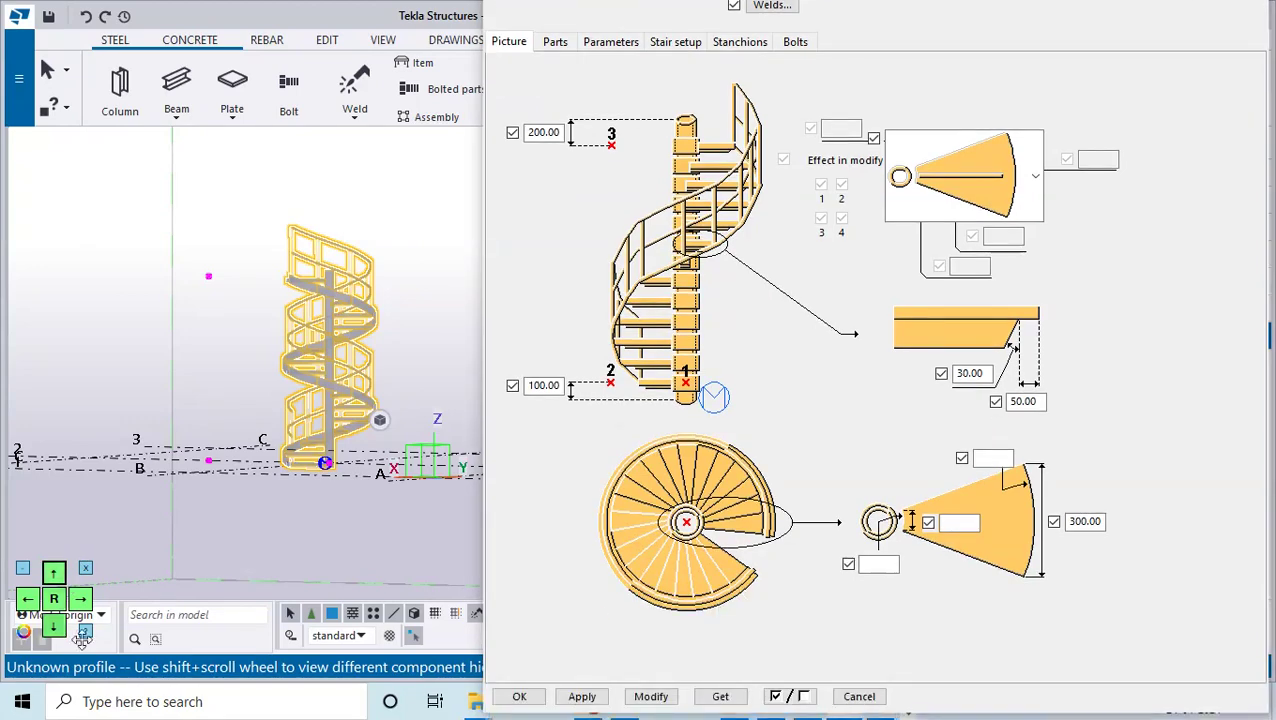
{"action": "left_click", "coordinate": [530, 698]}
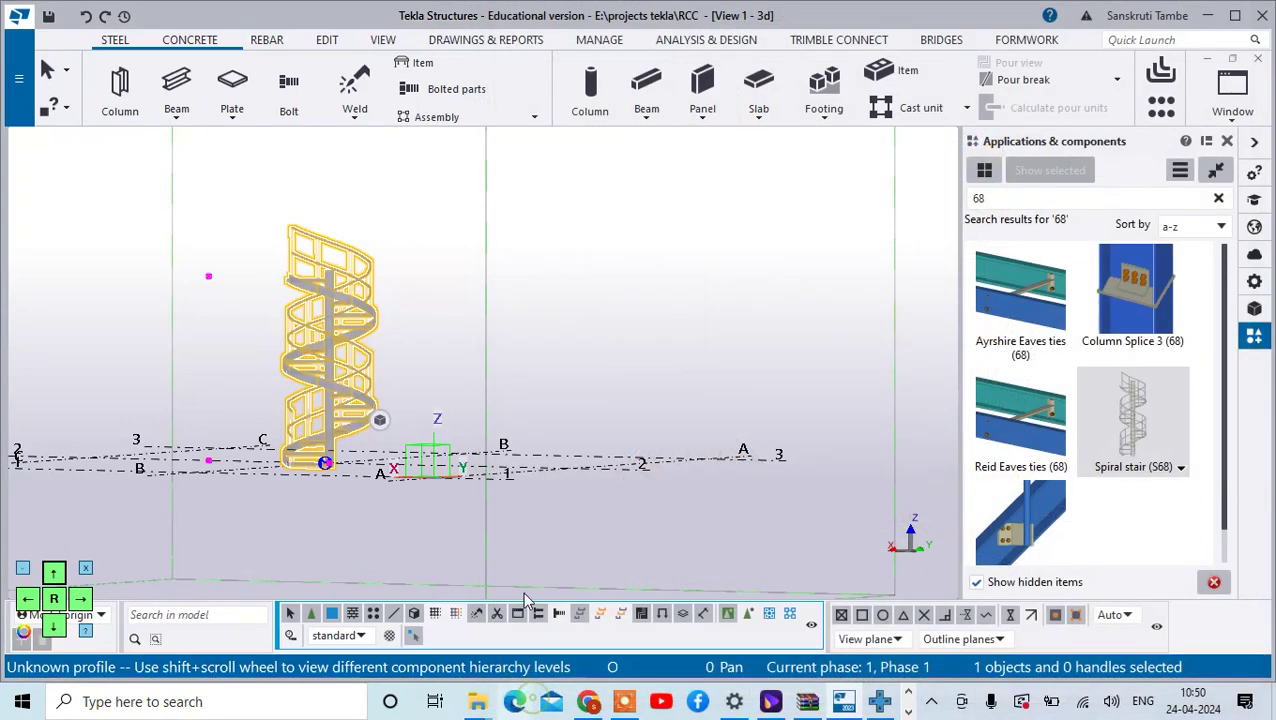
Show the whole model and switch the view from 3D to plan.
{"action": "scroll", "coordinate": [390, 340], "scroll_direction": "down", "scroll_amount": 3}
{"action": "scroll", "coordinate": [391, 360], "scroll_direction": "down", "scroll_amount": 2}
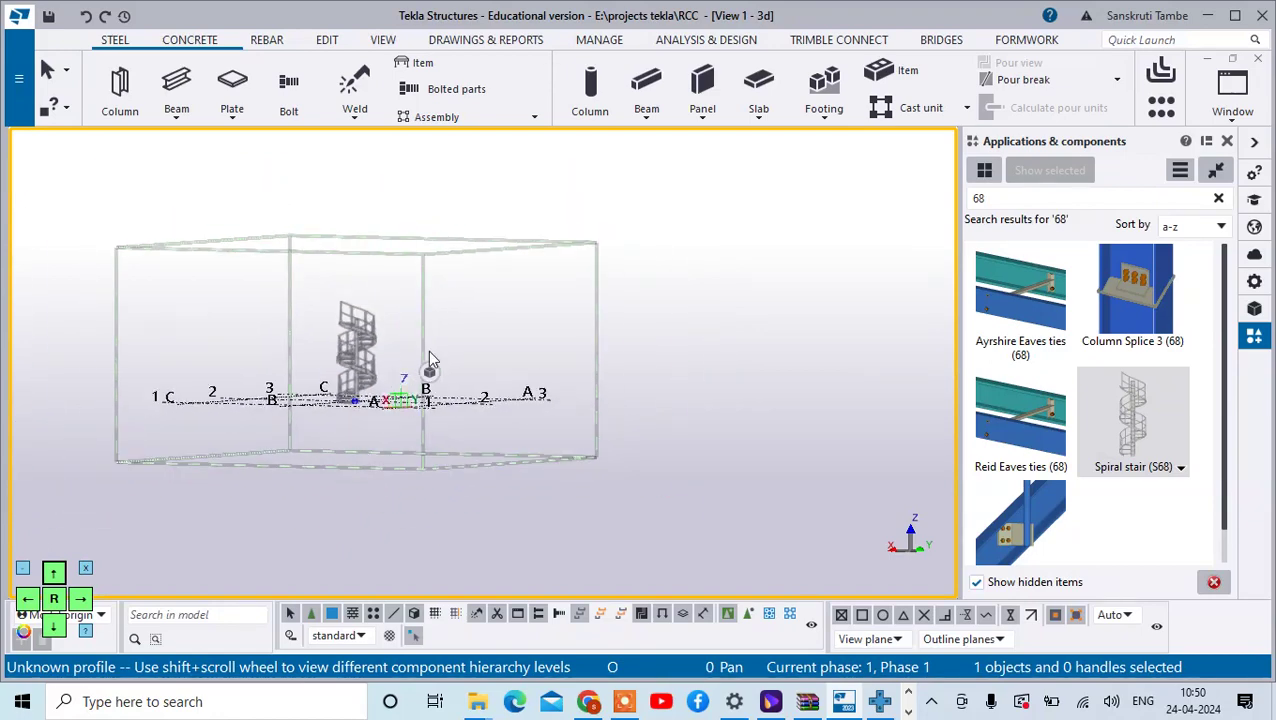
{"action": "key", "text": "ctrl+p"}
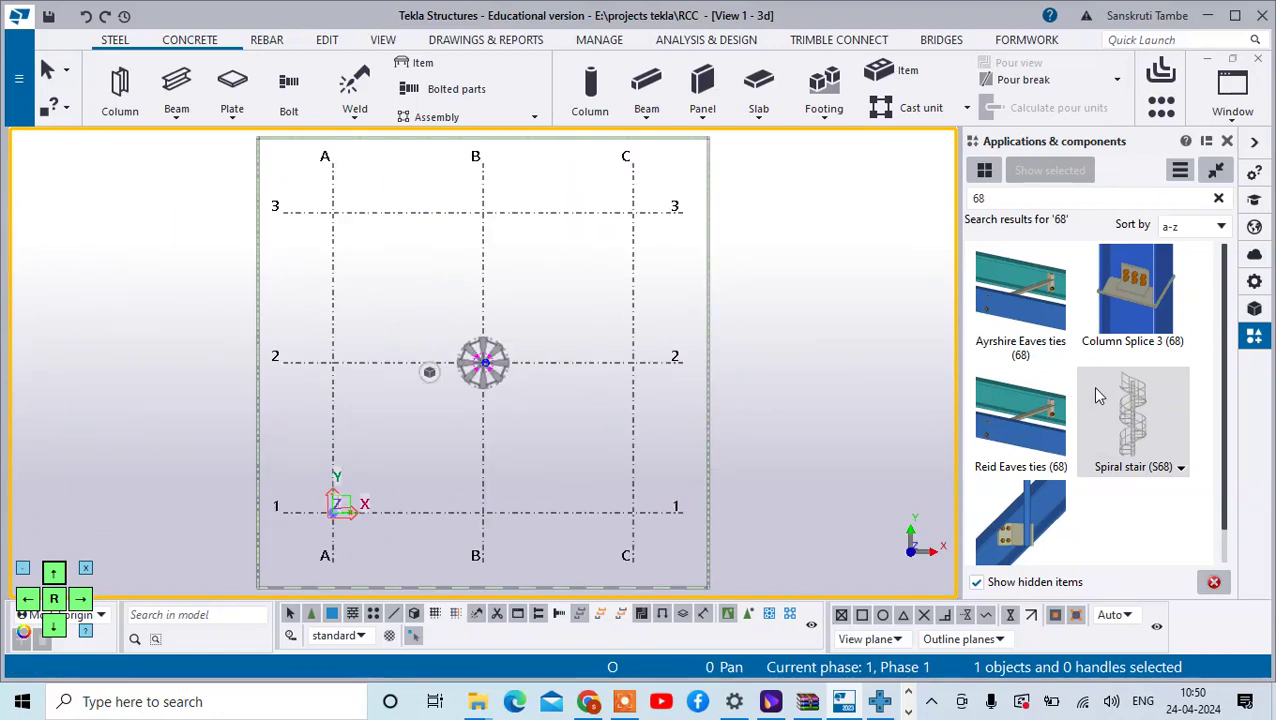
Search the applications and components catalog for "stair".
{"action": "double_click", "coordinate": [980, 197]}
{"action": "type", "text": "s"}
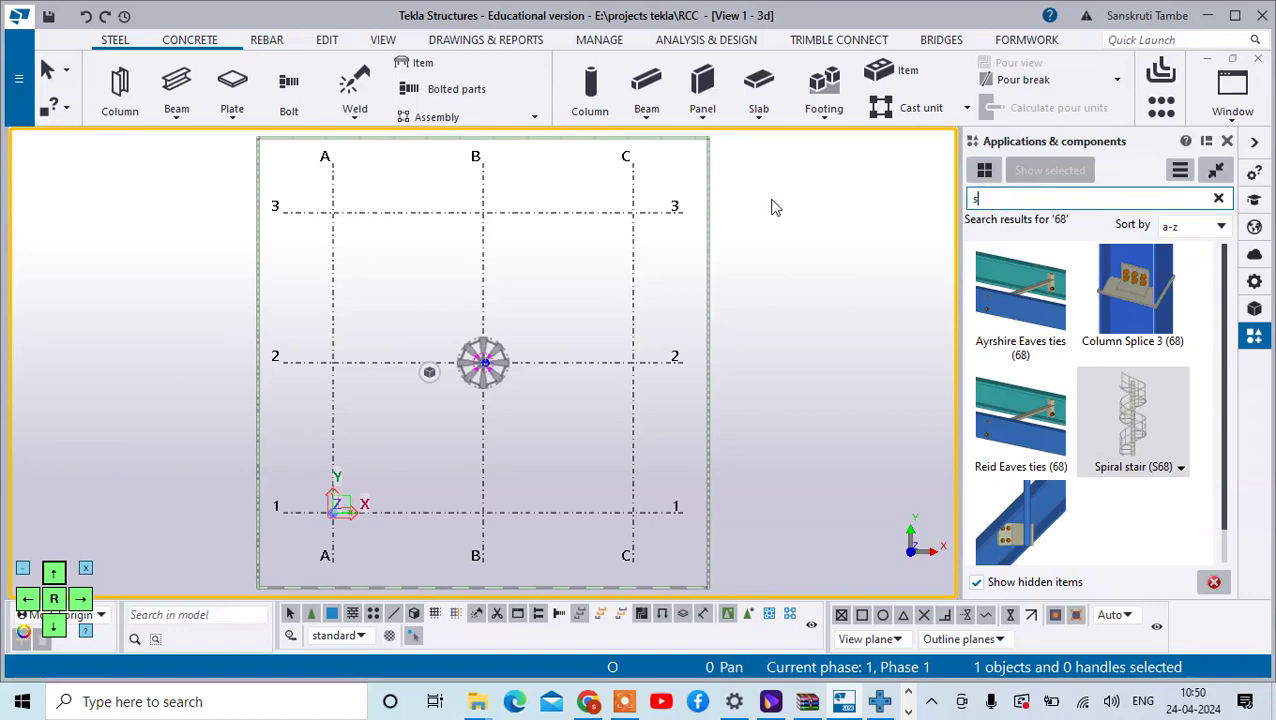
{"action": "type", "text": "tair"}
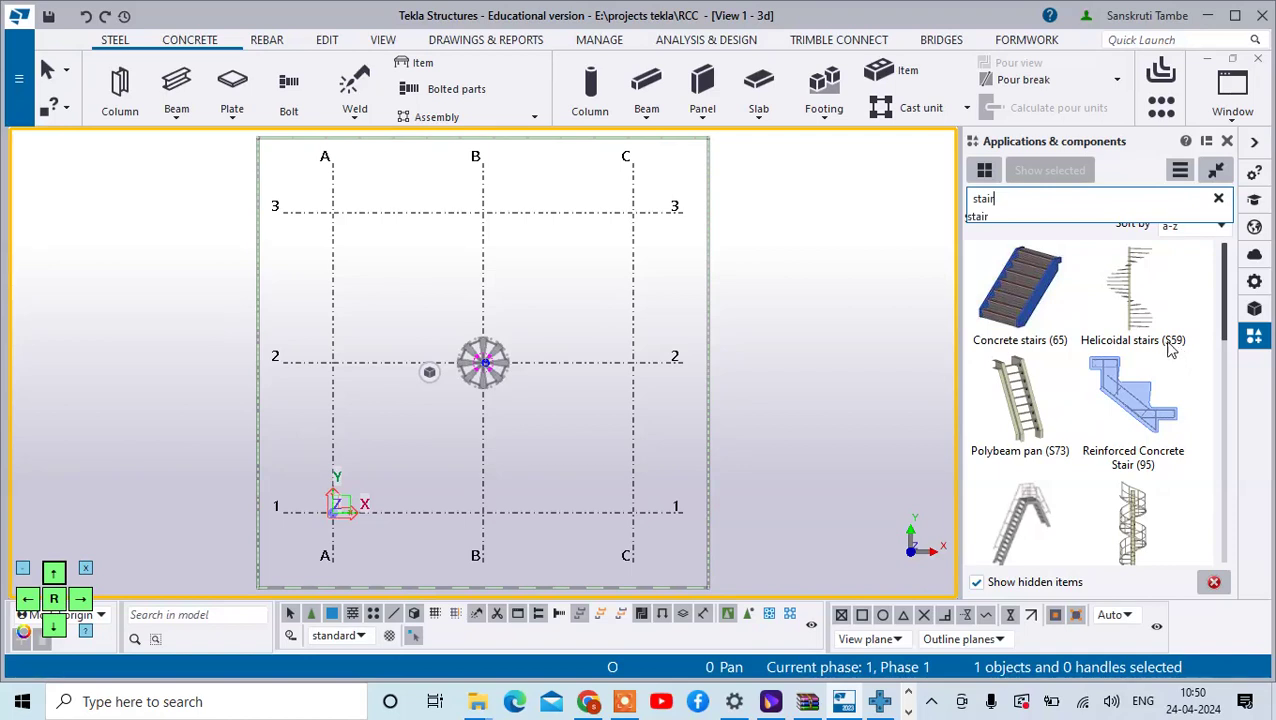
Place a Helicoidal stairs (S59) component at the intersection of grid lines C and 2, end the command and redraw the view.
{"action": "left_click", "coordinate": [1171, 347]}
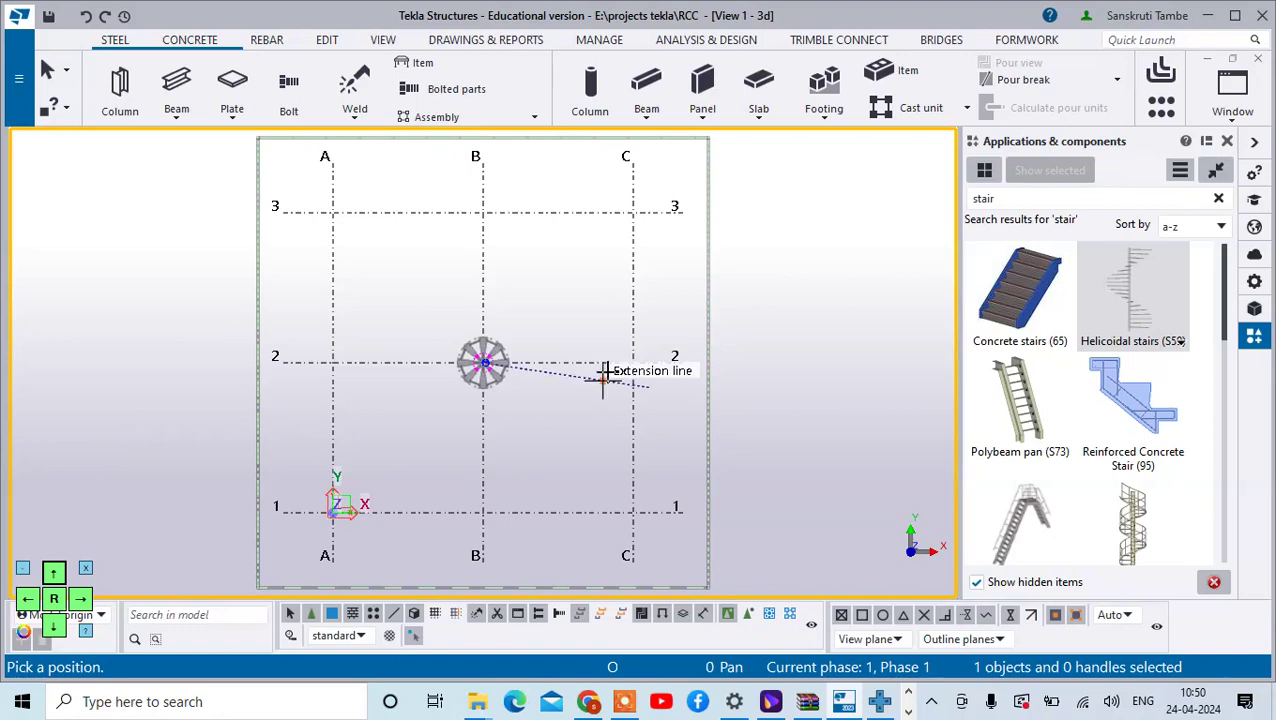
{"action": "scroll", "coordinate": [636, 366], "scroll_direction": "up", "scroll_amount": 5}
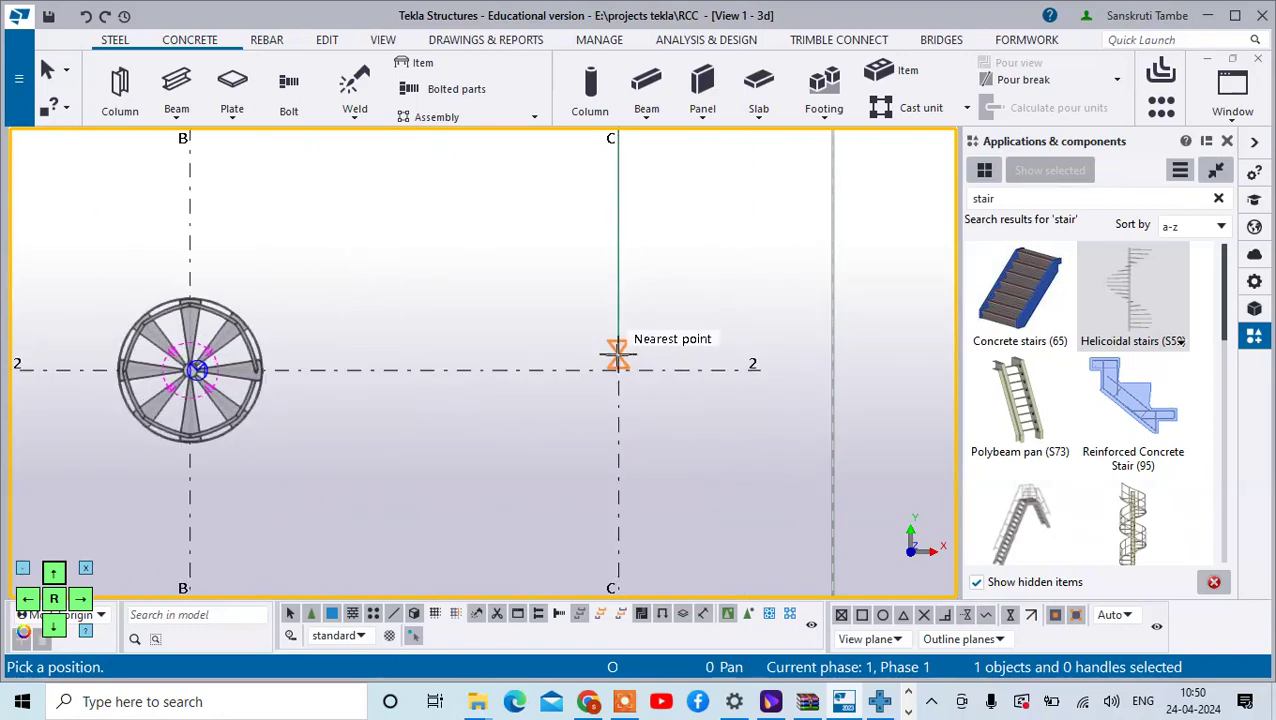
{"action": "left_click", "coordinate": [622, 370]}
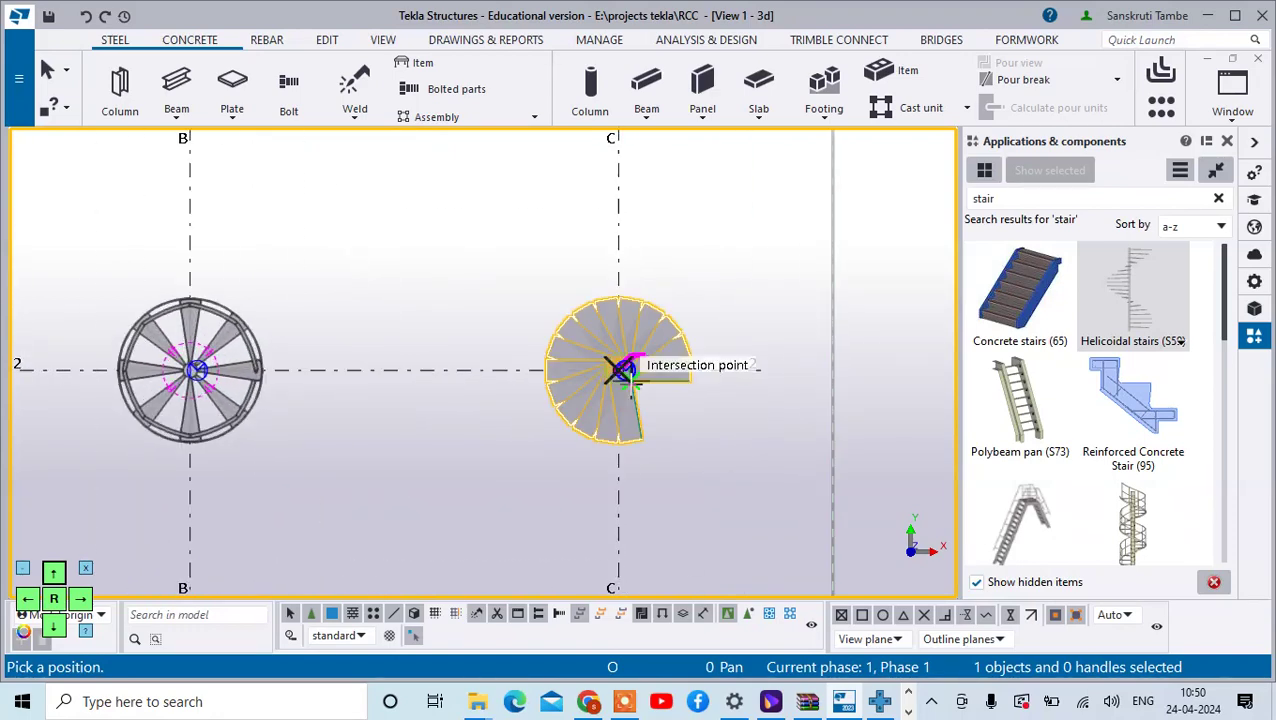
{"action": "right_click", "coordinate": [735, 278]}
{"action": "left_click", "coordinate": [755, 288]}
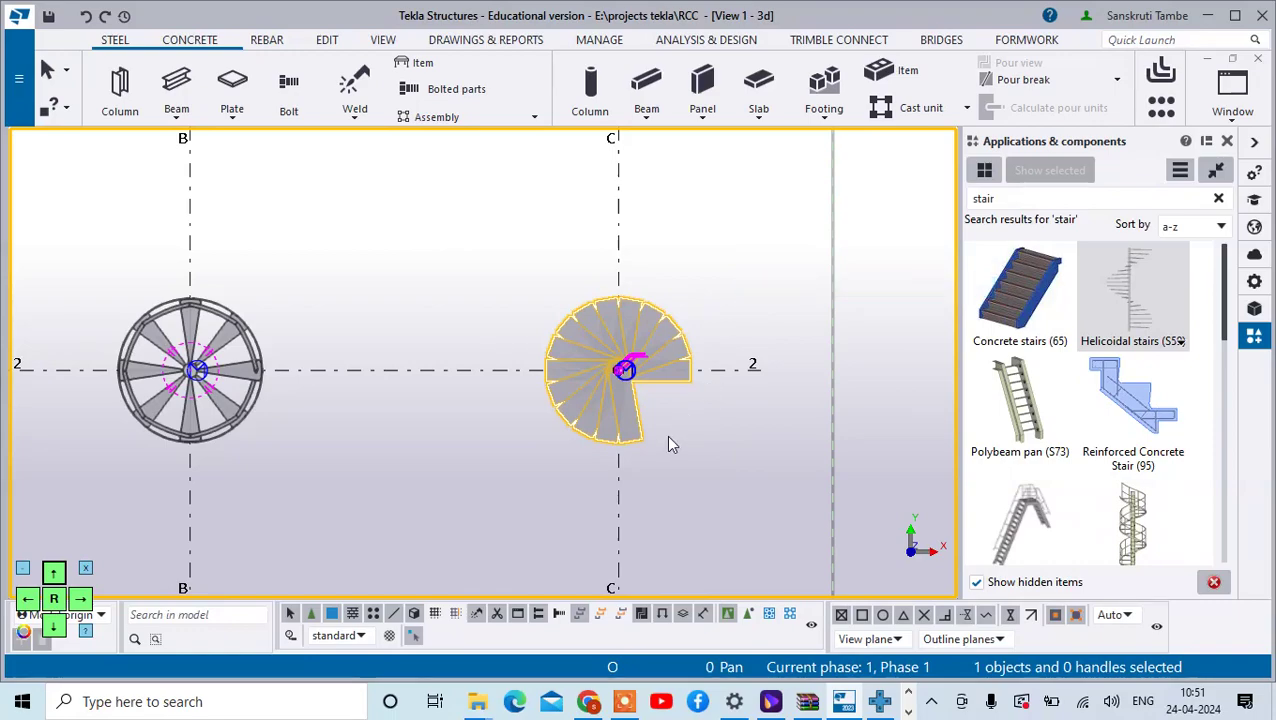
{"action": "middle_click_drag", "start_coordinate": [666, 435], "coordinate": [712, 381], "text": "ctrl"}
{"action": "right_click", "coordinate": [716, 332]}
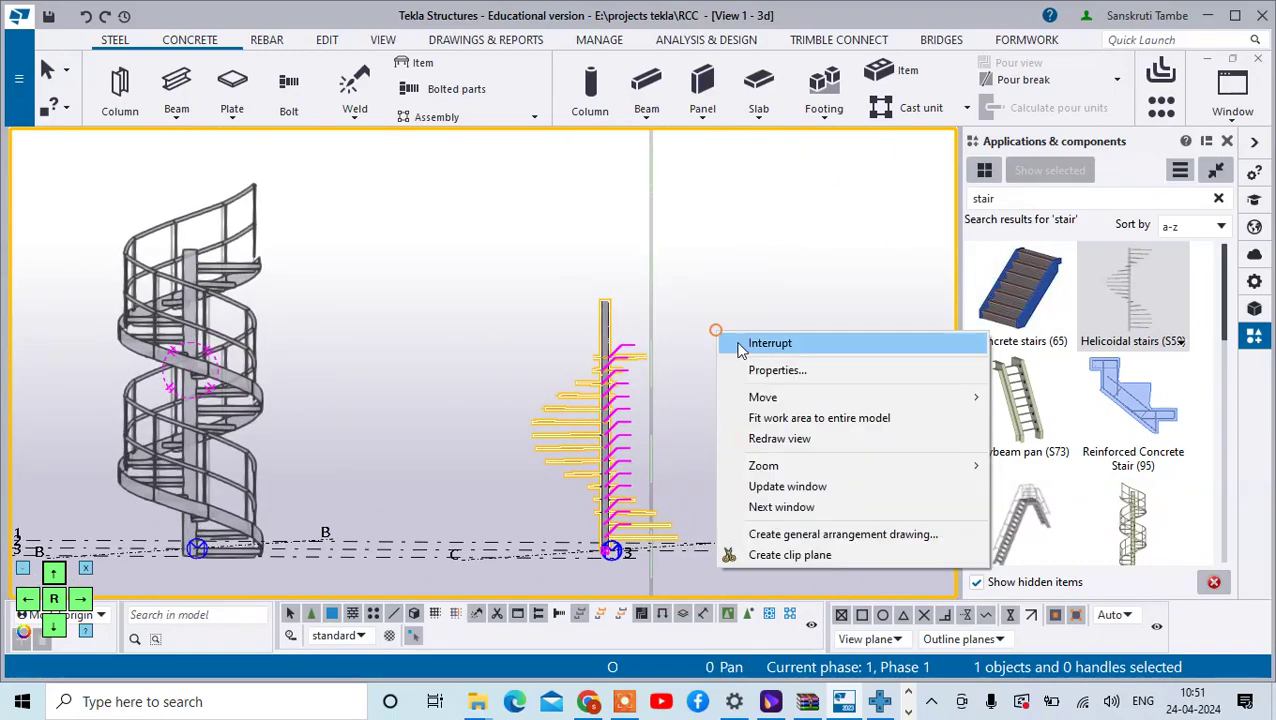
{"action": "left_click", "coordinate": [765, 440]}
Modify the helicoidal stair to a height of 3500, step spacing of 200, radius of 1500 and step angle of 20.
{"action": "middle_click_drag", "start_coordinate": [658, 457], "coordinate": [500, 516], "text": "ctrl"}
{"action": "scroll", "coordinate": [500, 516], "scroll_direction": "up", "scroll_amount": 6}
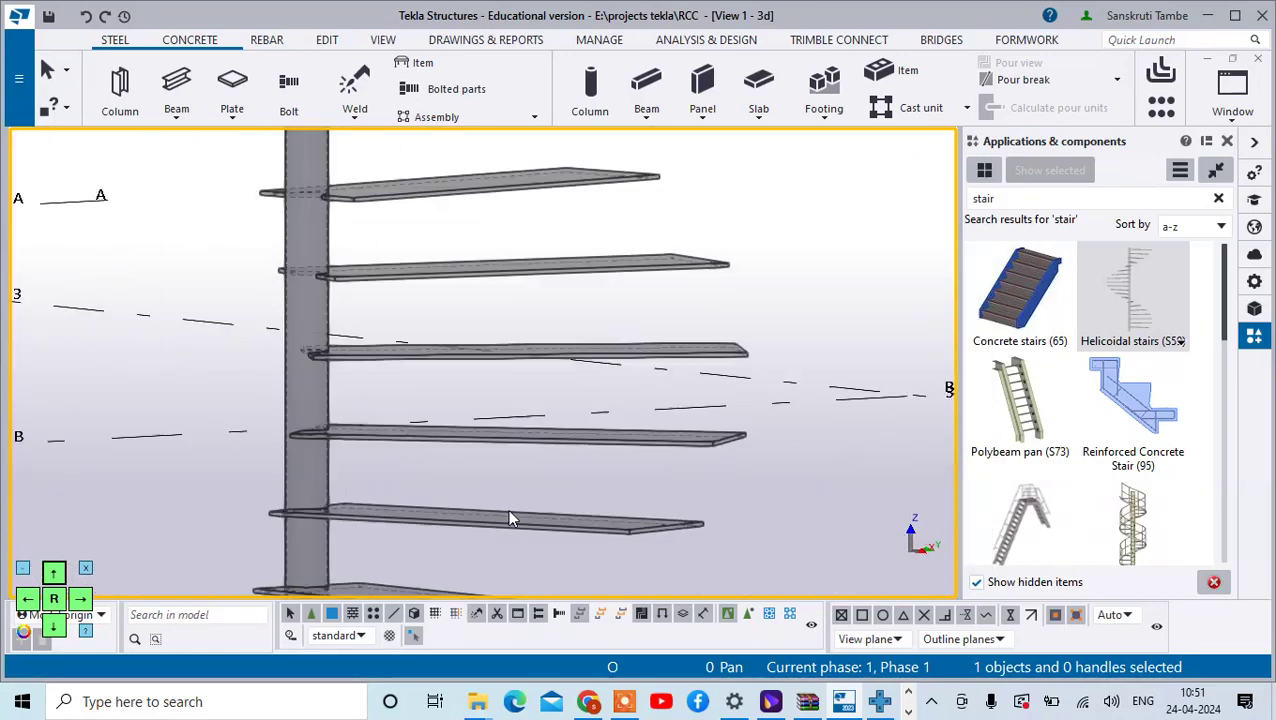
{"action": "scroll", "coordinate": [624, 404], "scroll_direction": "down", "scroll_amount": 3}
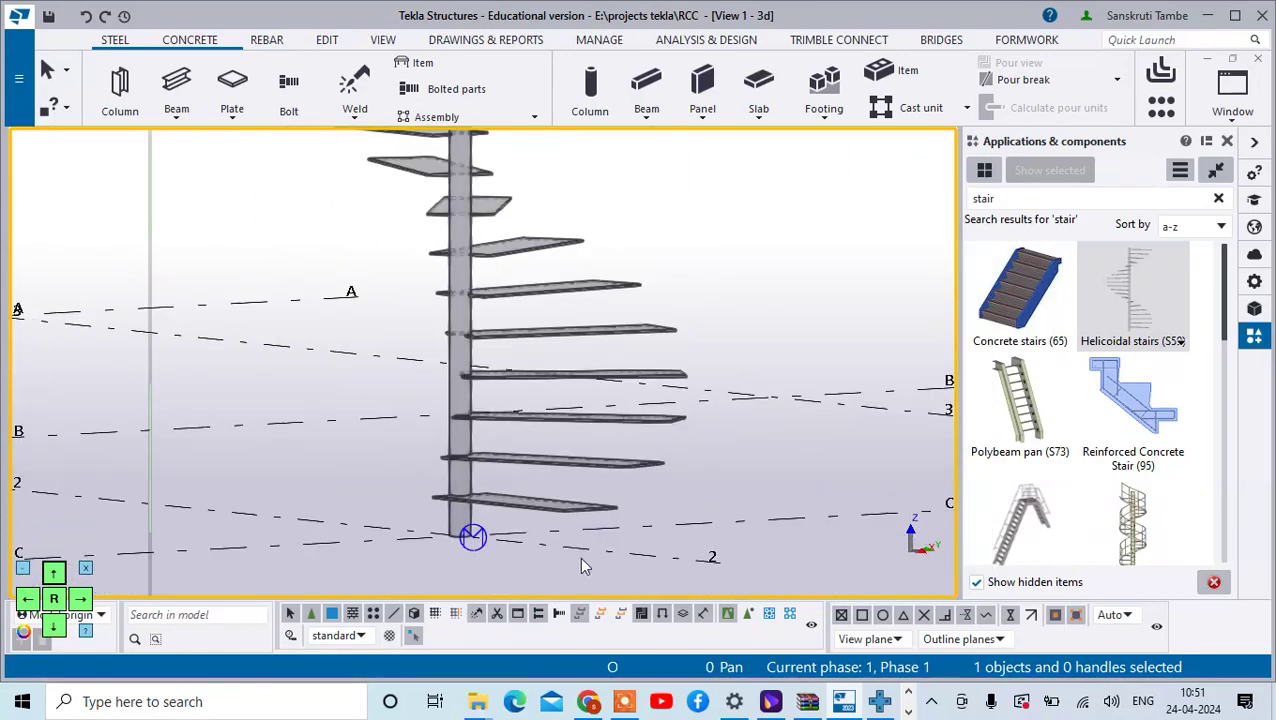
{"action": "double_click", "coordinate": [464, 531]}
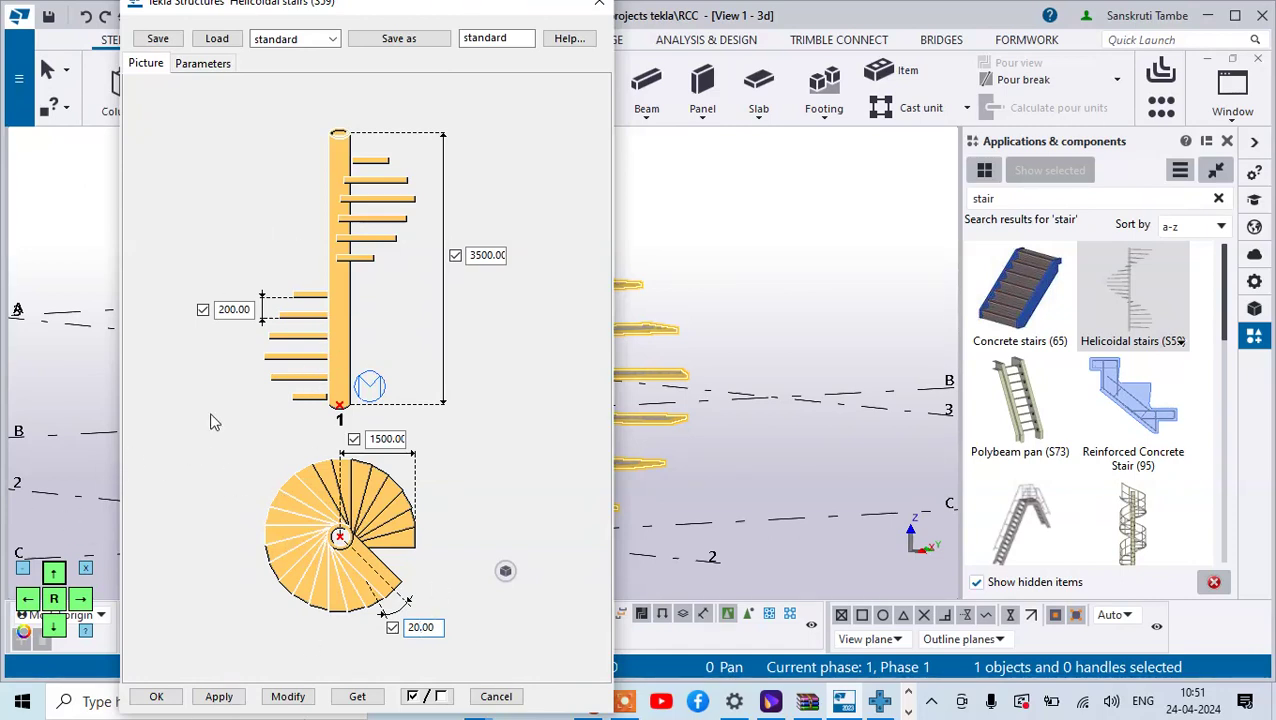
{"action": "left_click", "coordinate": [288, 696]}
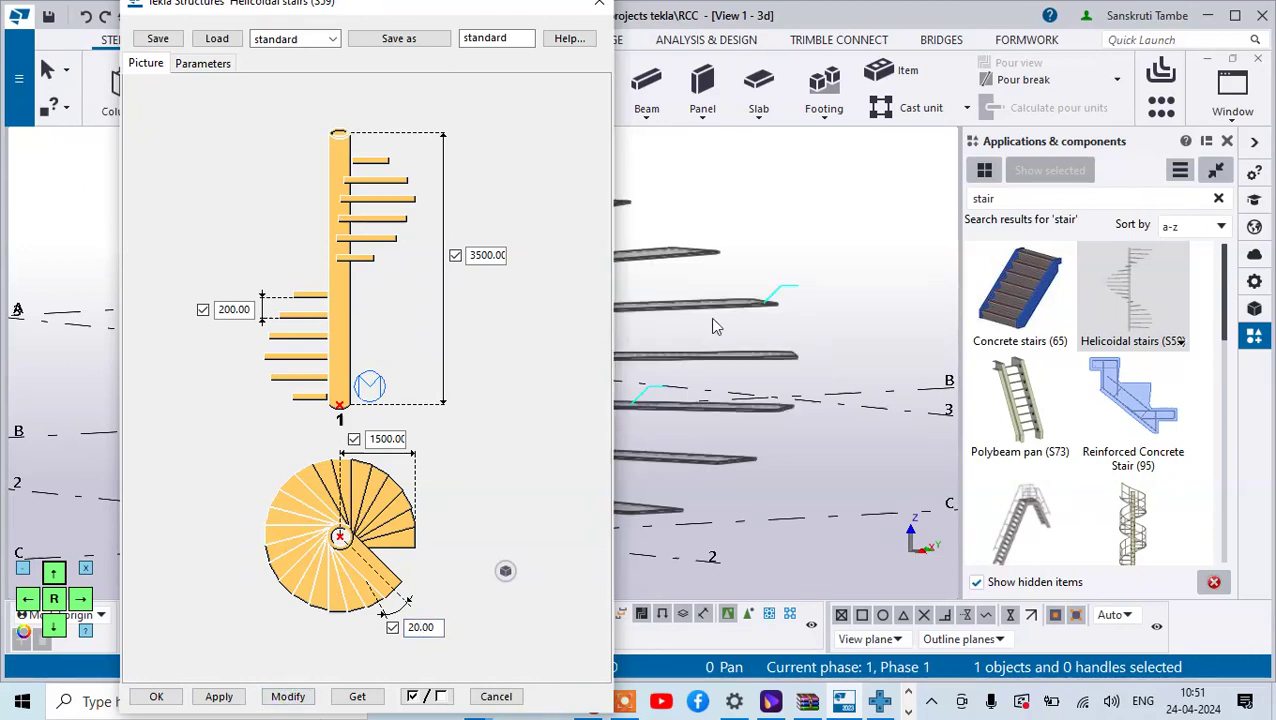
Set the helicoidal stair's step profile to PL300*30 and apply it to the model.
{"action": "left_click", "coordinate": [206, 64]}
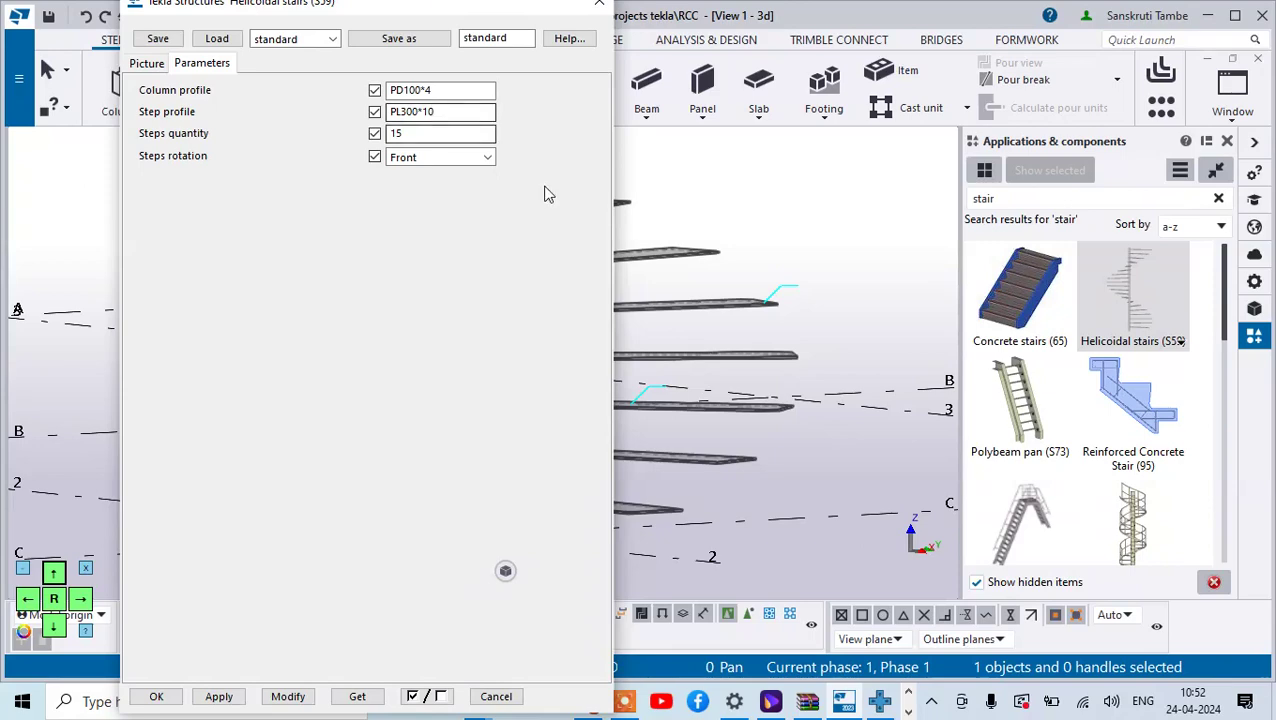
{"action": "left_click_drag", "start_coordinate": [429, 12], "coordinate": [978, 26]}
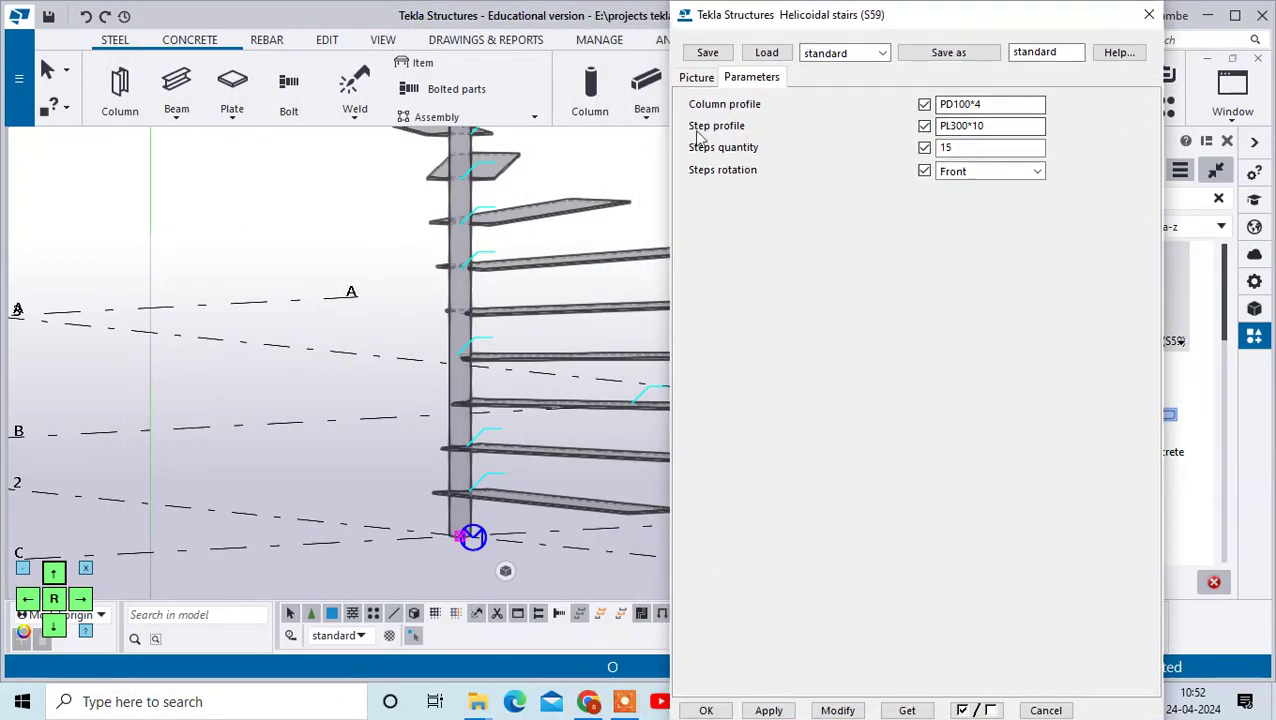
{"action": "left_click", "coordinate": [990, 126]}
{"action": "key", "text": "BackSpace"}
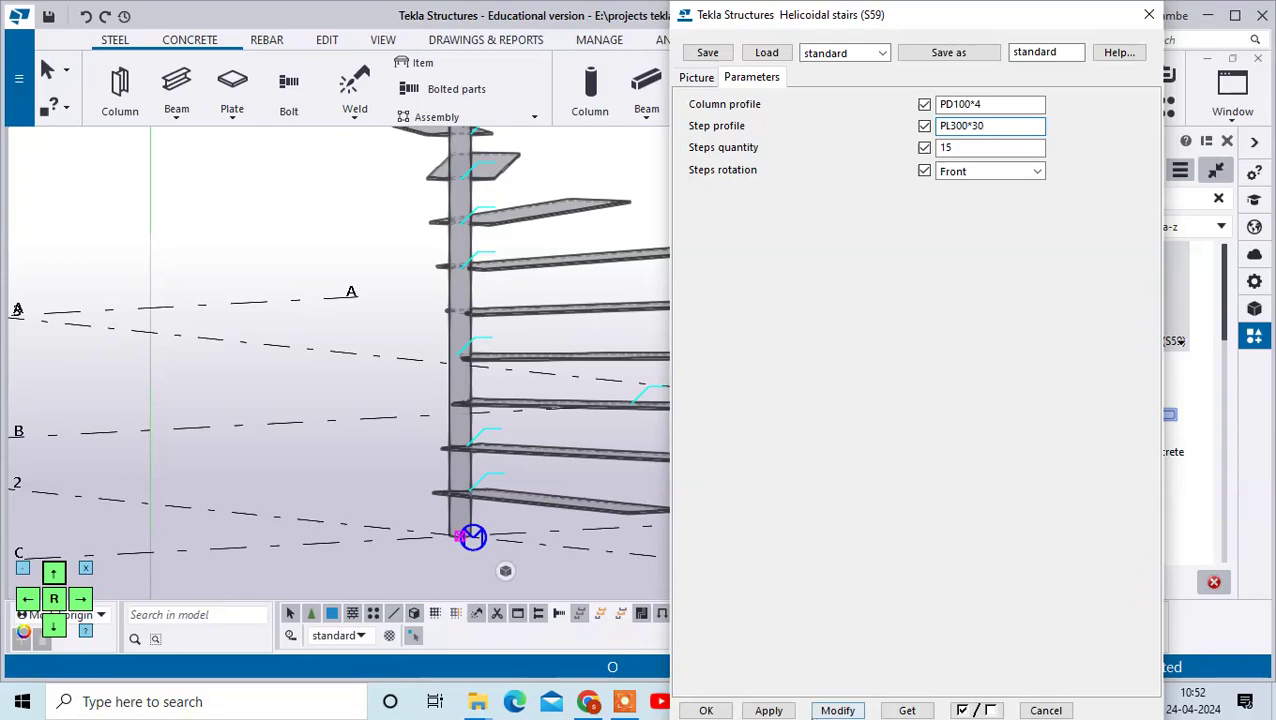
{"action": "left_click", "coordinate": [835, 711]}
{"action": "scroll", "coordinate": [547, 205], "scroll_direction": "up", "scroll_amount": 4}
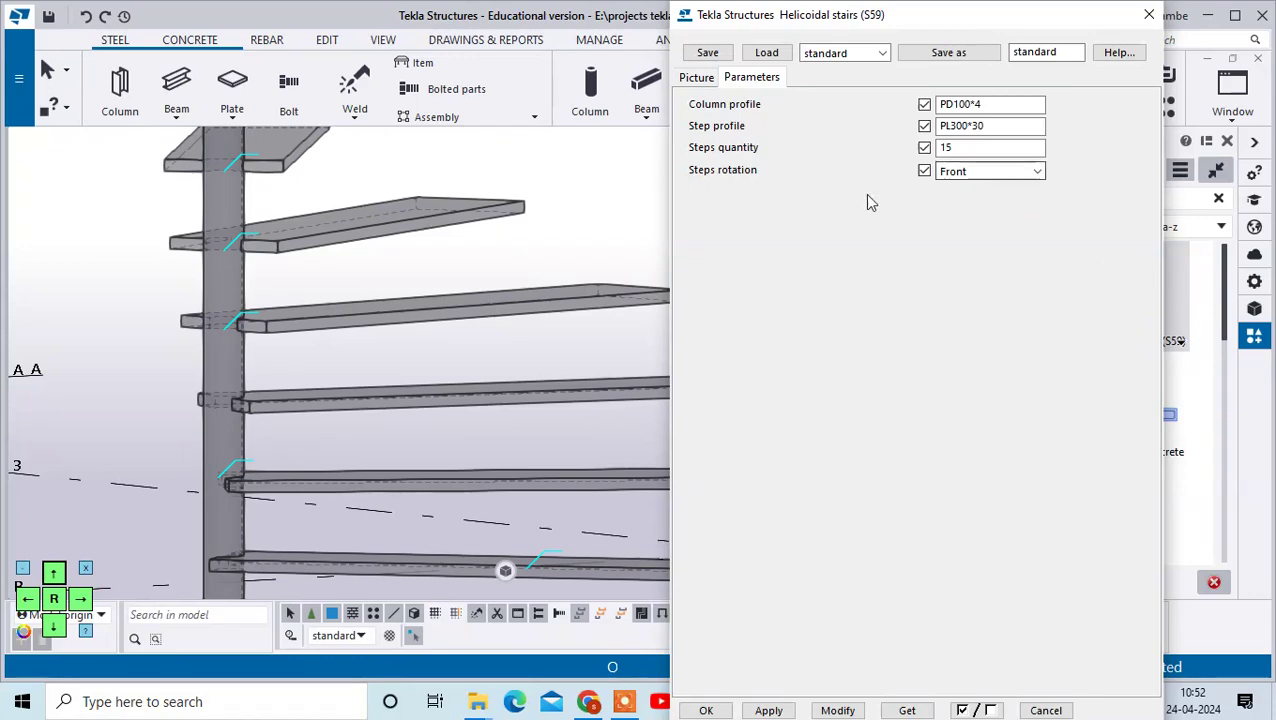
Set the helicoidal stair's steps quantity to 20, modify it and check the steps against the column height.
{"action": "scroll", "coordinate": [288, 262], "scroll_direction": "down", "scroll_amount": 4}
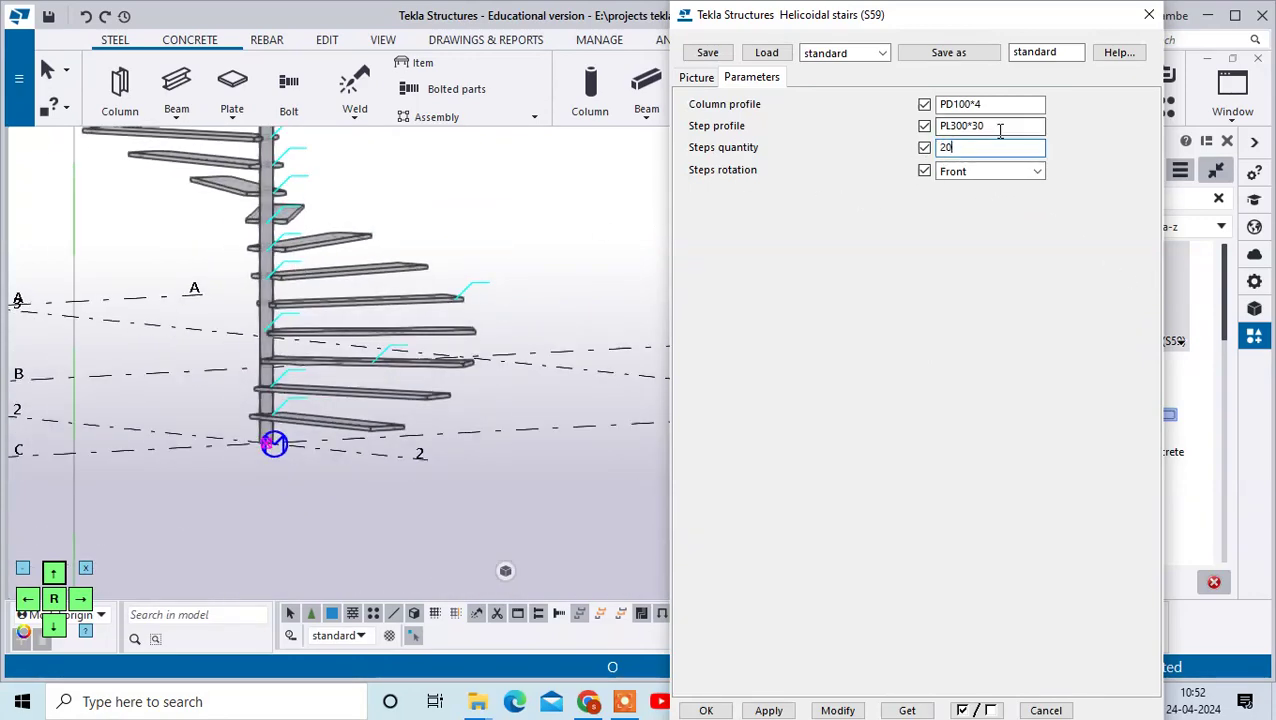
{"action": "left_click", "coordinate": [828, 710]}
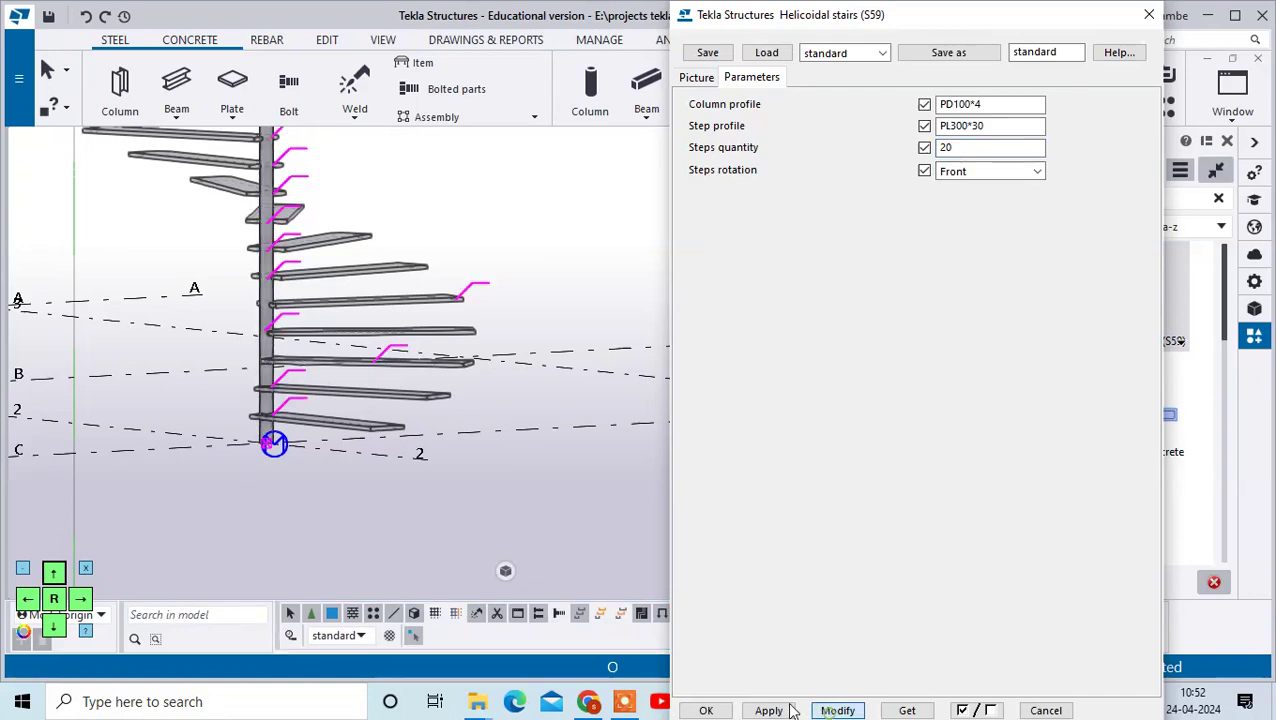
{"action": "middle_click_drag", "start_coordinate": [348, 488], "coordinate": [318, 198], "text": "ctrl"}
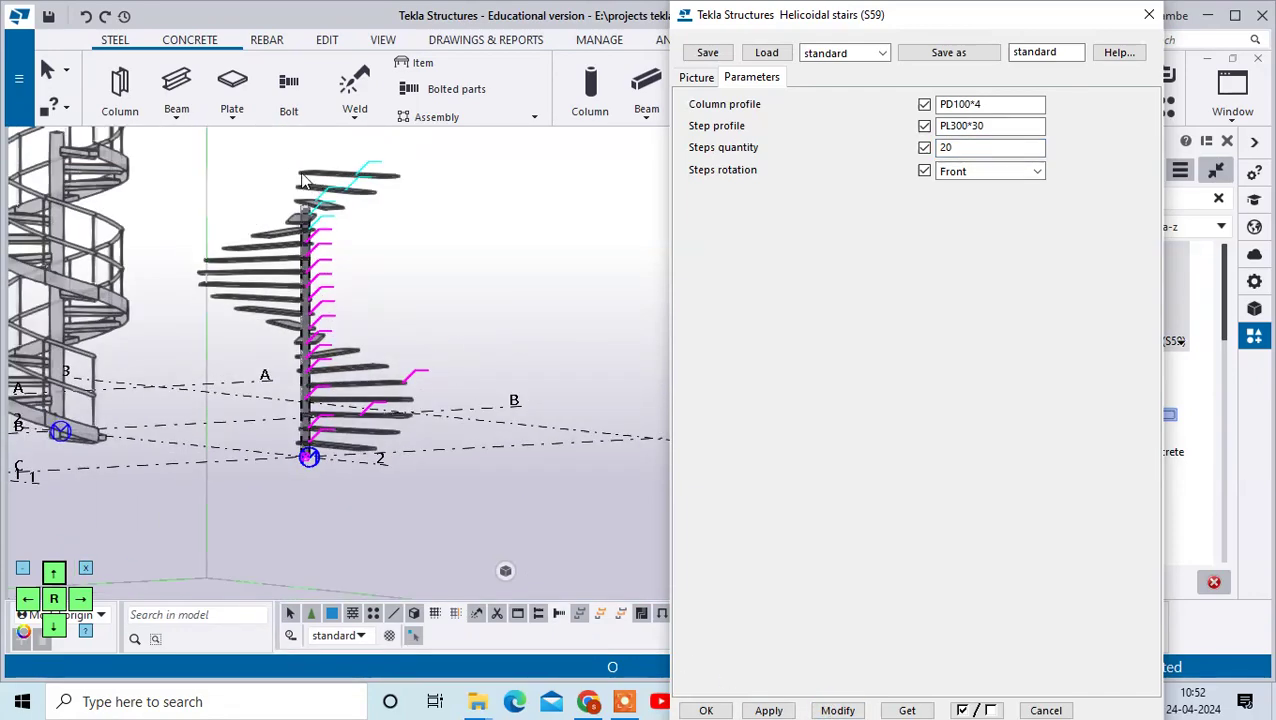
{"action": "scroll", "coordinate": [303, 180], "scroll_direction": "up", "scroll_amount": 5}
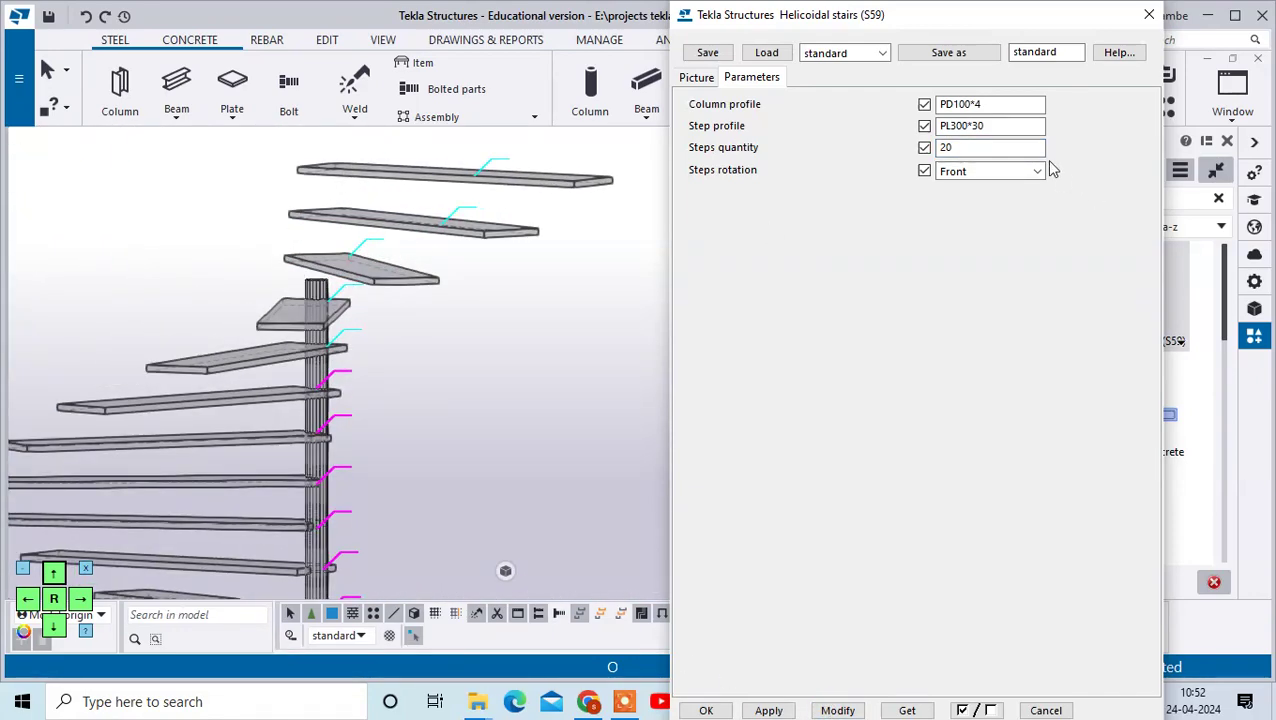
Set the helicoidal stair's steps quantity to 16 and modify the component.
{"action": "double_click", "coordinate": [957, 147]}
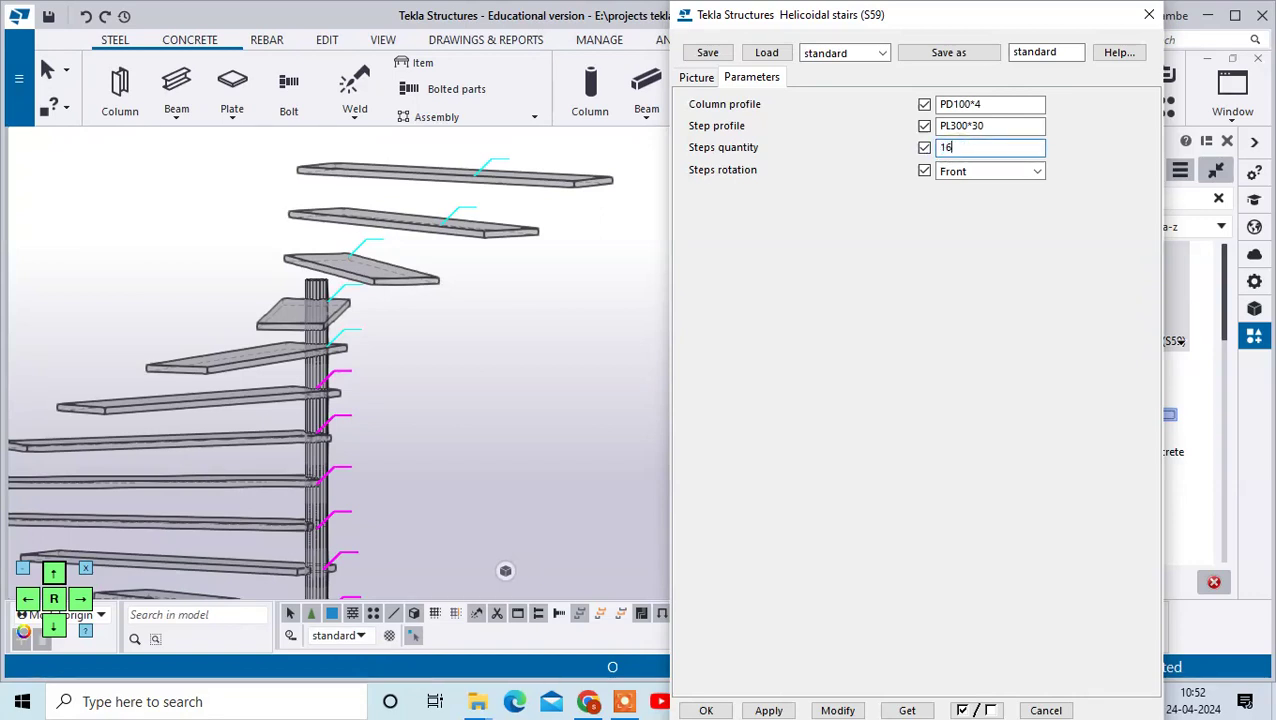
{"action": "left_click", "coordinate": [842, 709]}
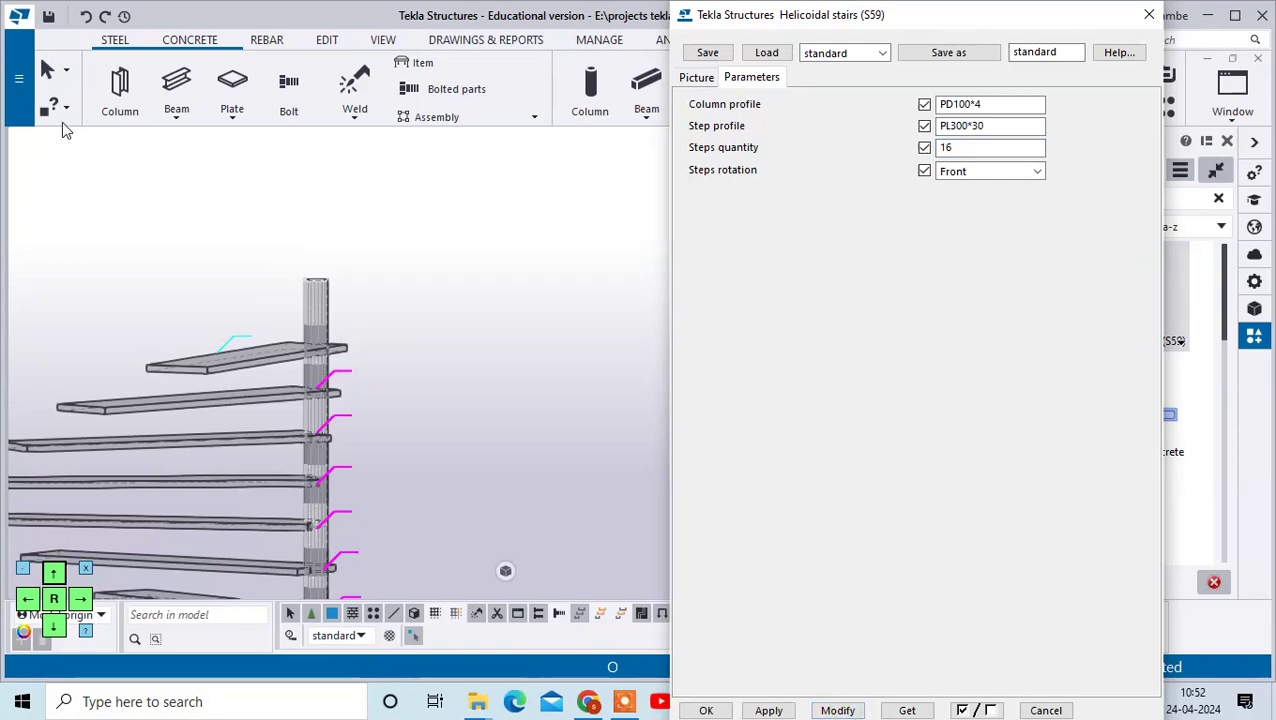
{"action": "scroll", "coordinate": [213, 287], "scroll_direction": "down", "scroll_amount": 6}
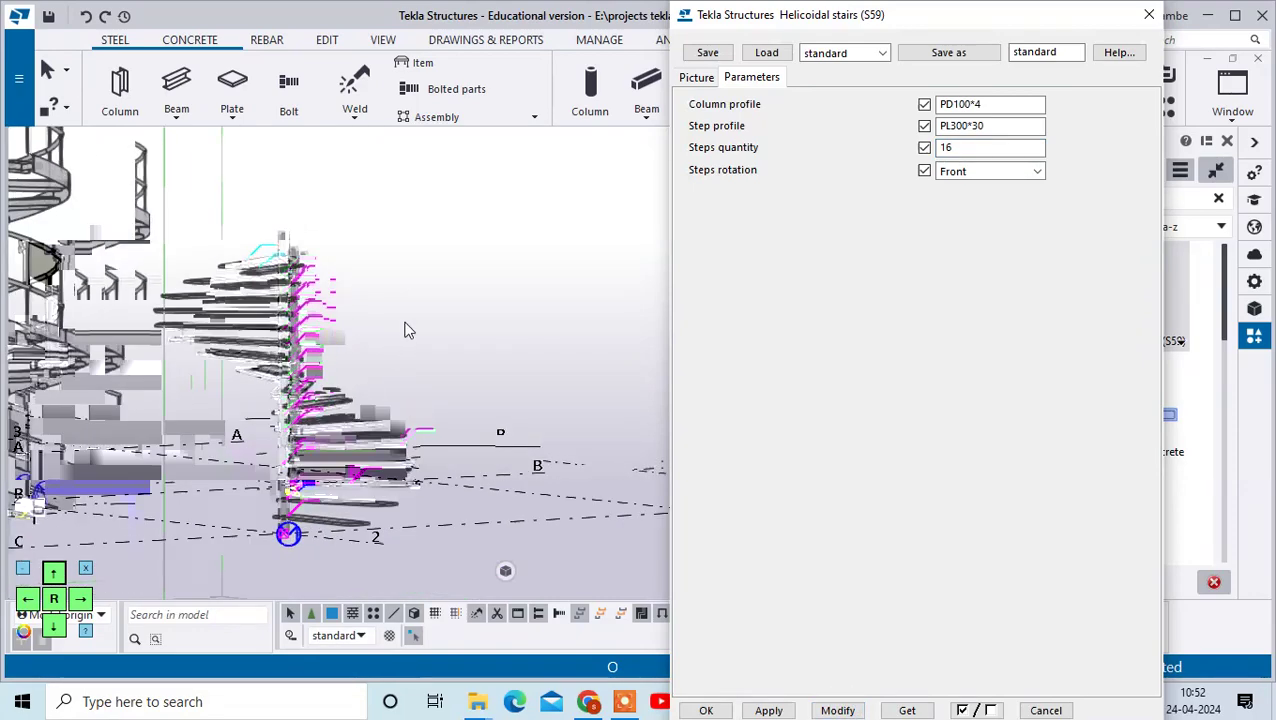
{"action": "right_click", "coordinate": [418, 268]}
{"action": "left_click", "coordinate": [452, 276]}
{"action": "scroll", "coordinate": [369, 262], "scroll_direction": "down", "scroll_amount": 3}
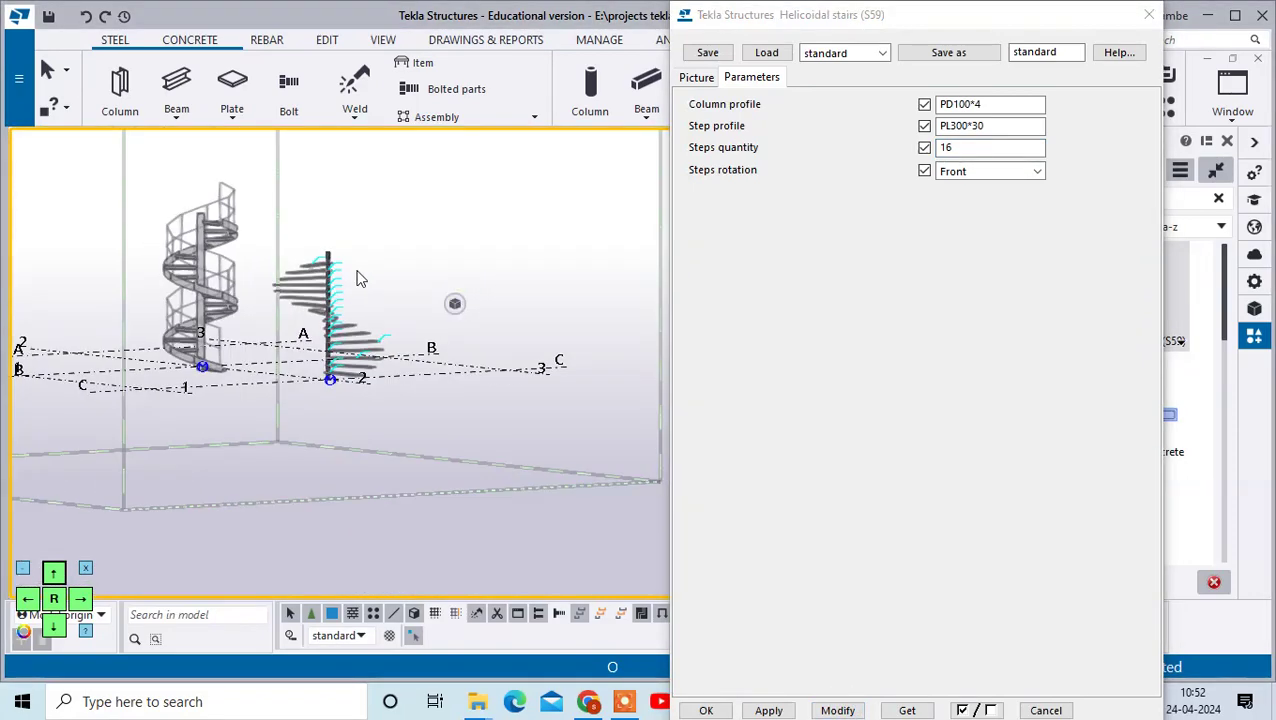
Accept the helicoidal stair's properties and close them.
{"action": "left_click", "coordinate": [911, 8]}
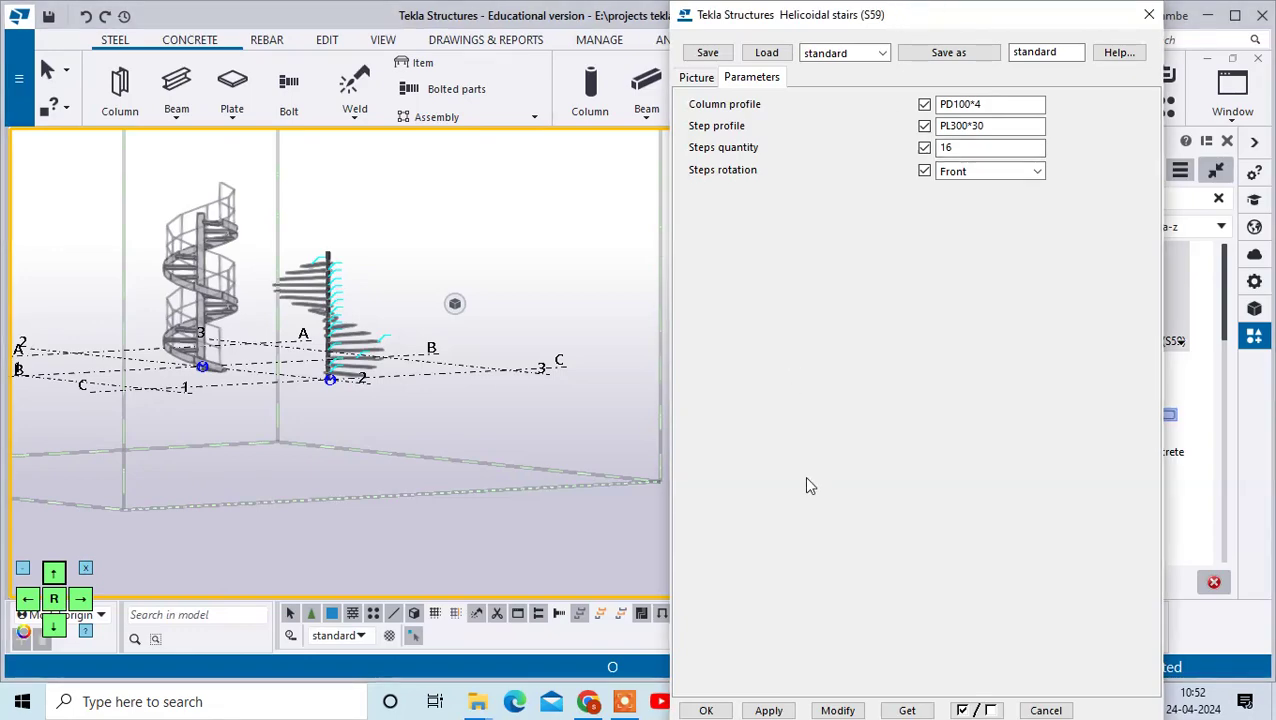
{"action": "scroll", "coordinate": [255, 328], "scroll_direction": "up", "scroll_amount": 3}
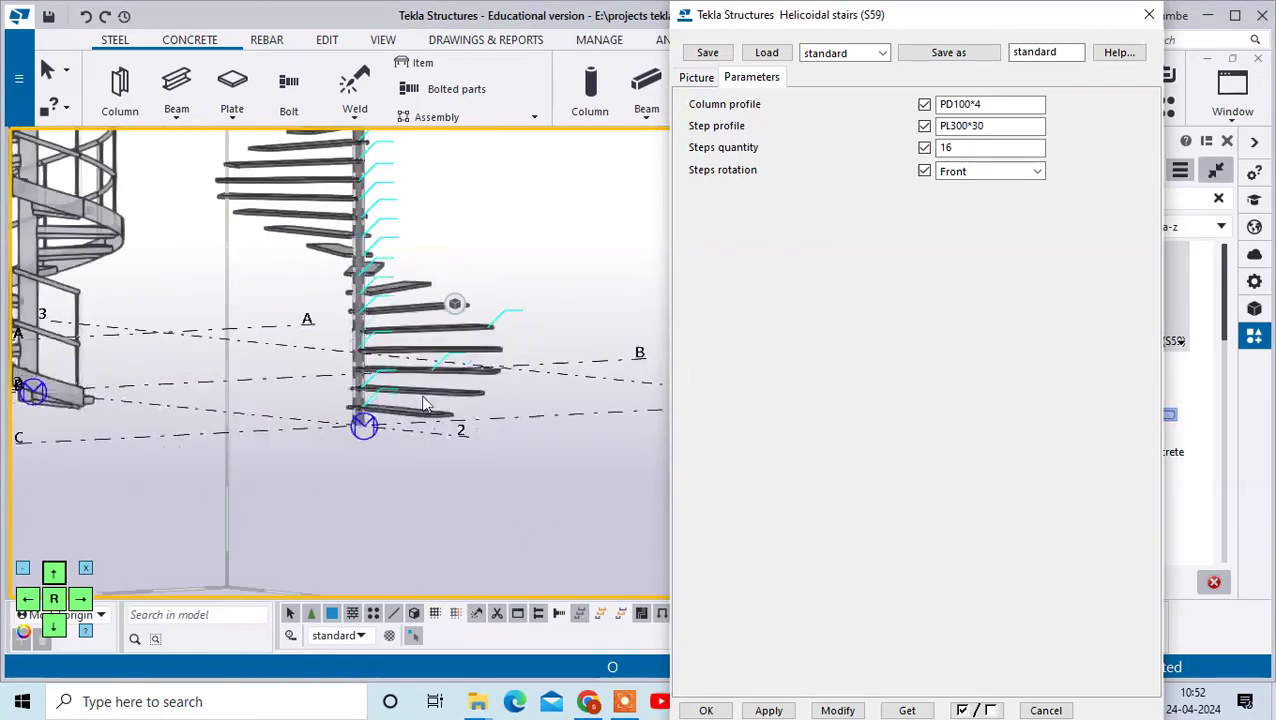
{"action": "left_click", "coordinate": [704, 711]}
{"action": "scroll", "coordinate": [500, 459], "scroll_direction": "down", "scroll_amount": 5}
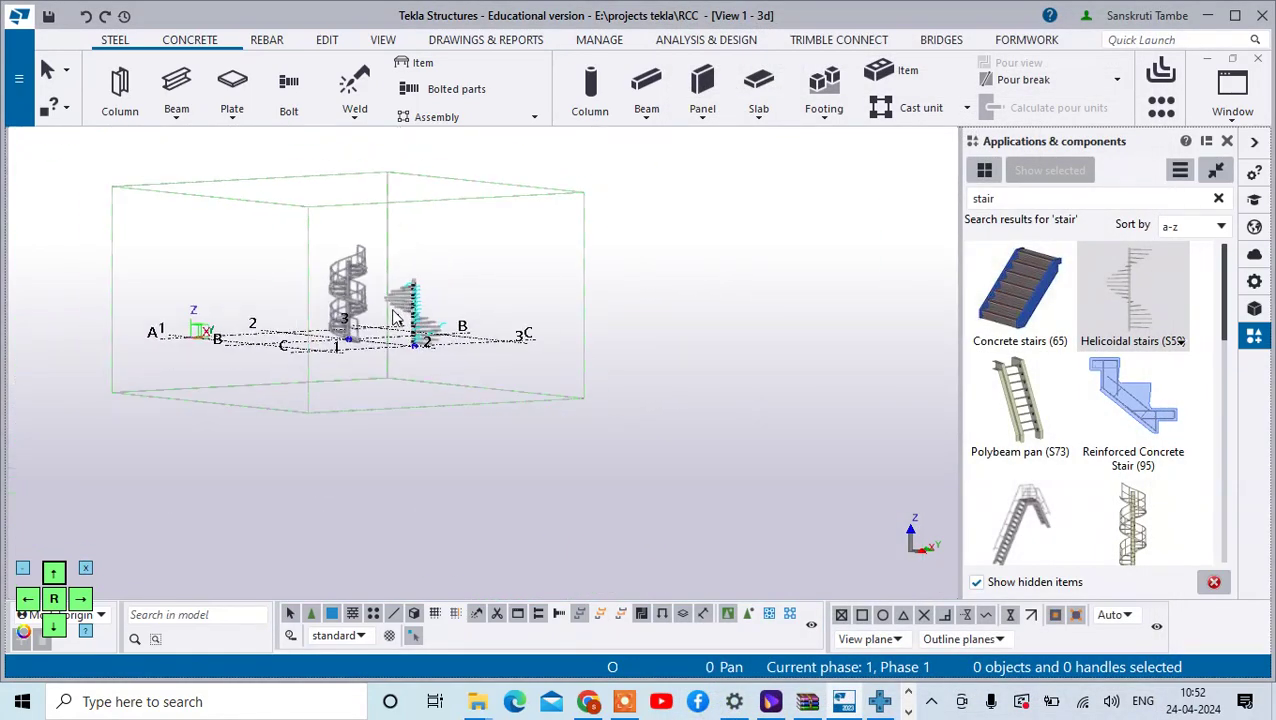
Create a 3D view of the spiral stair component at grid intersection B-2.
{"action": "middle_click_drag", "start_coordinate": [395, 318], "coordinate": [355, 322], "text": "ctrl"}
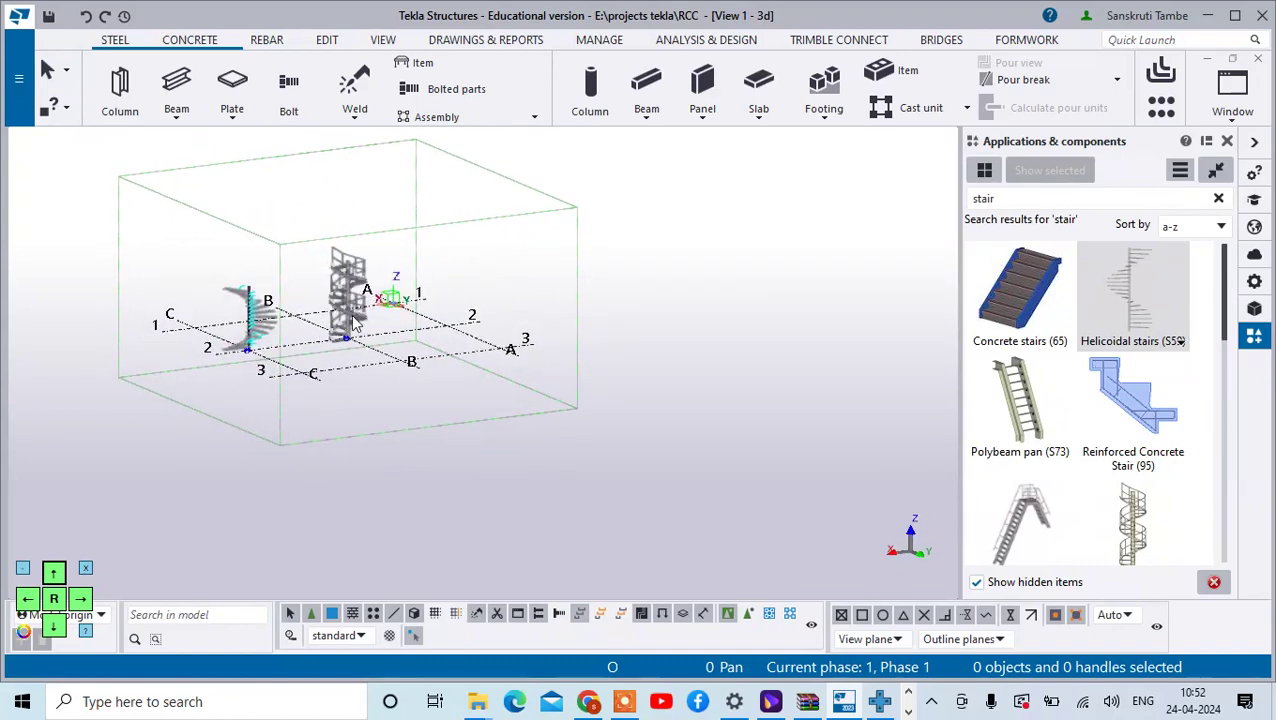
{"action": "scroll", "coordinate": [352, 322], "scroll_direction": "up", "scroll_amount": 5}
{"action": "right_click", "coordinate": [756, 220]}
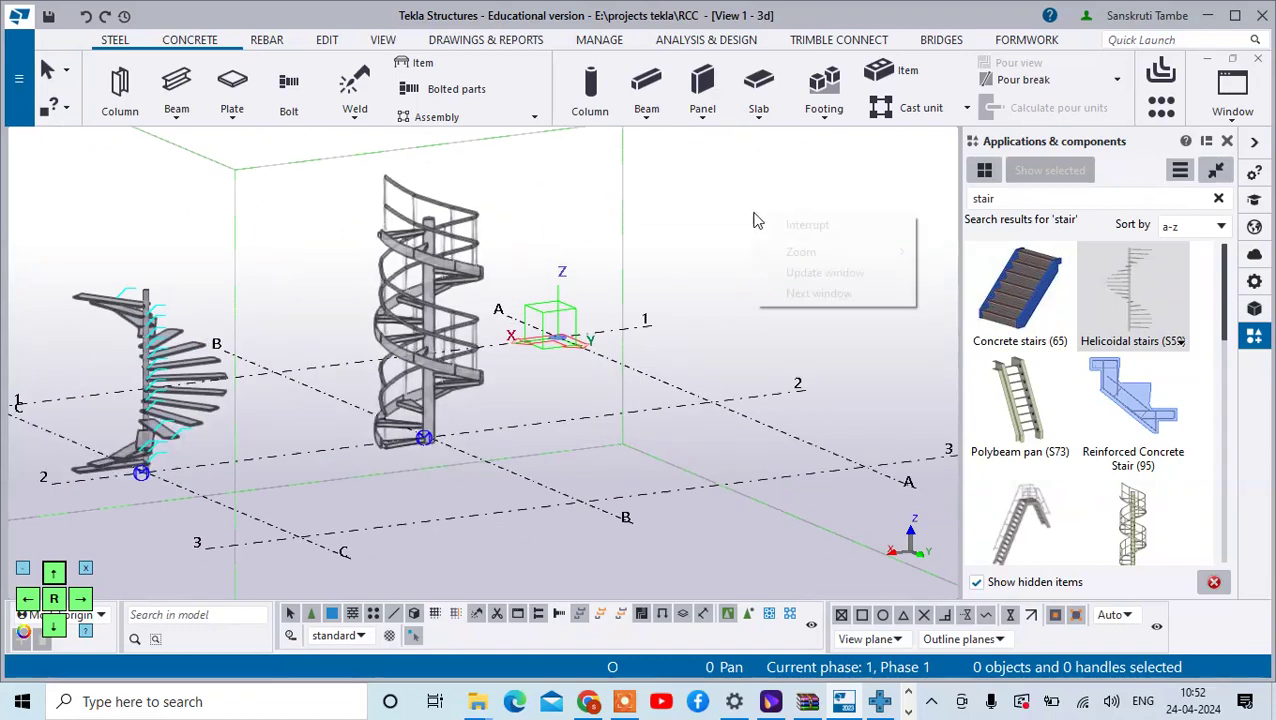
{"action": "left_click", "coordinate": [706, 213]}
{"action": "right_click", "coordinate": [706, 213]}
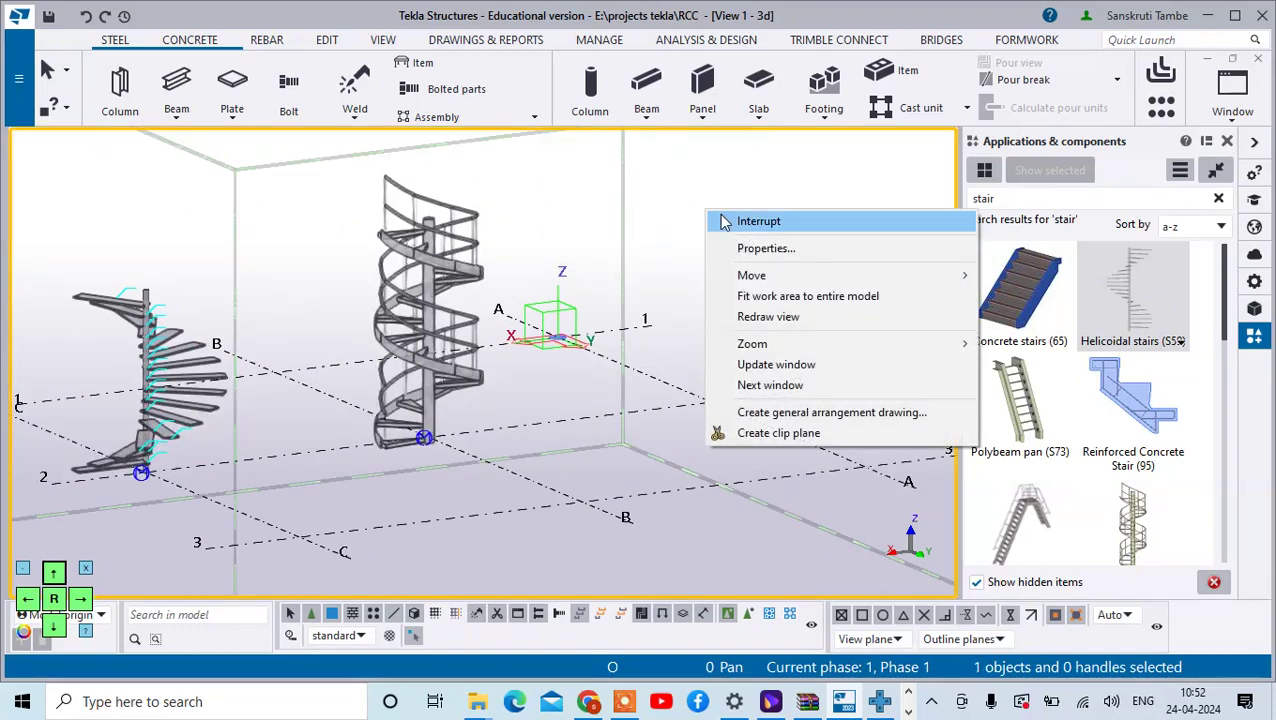
{"action": "left_click", "coordinate": [501, 251]}
{"action": "left_click", "coordinate": [465, 245]}
{"action": "right_click", "coordinate": [465, 245]}
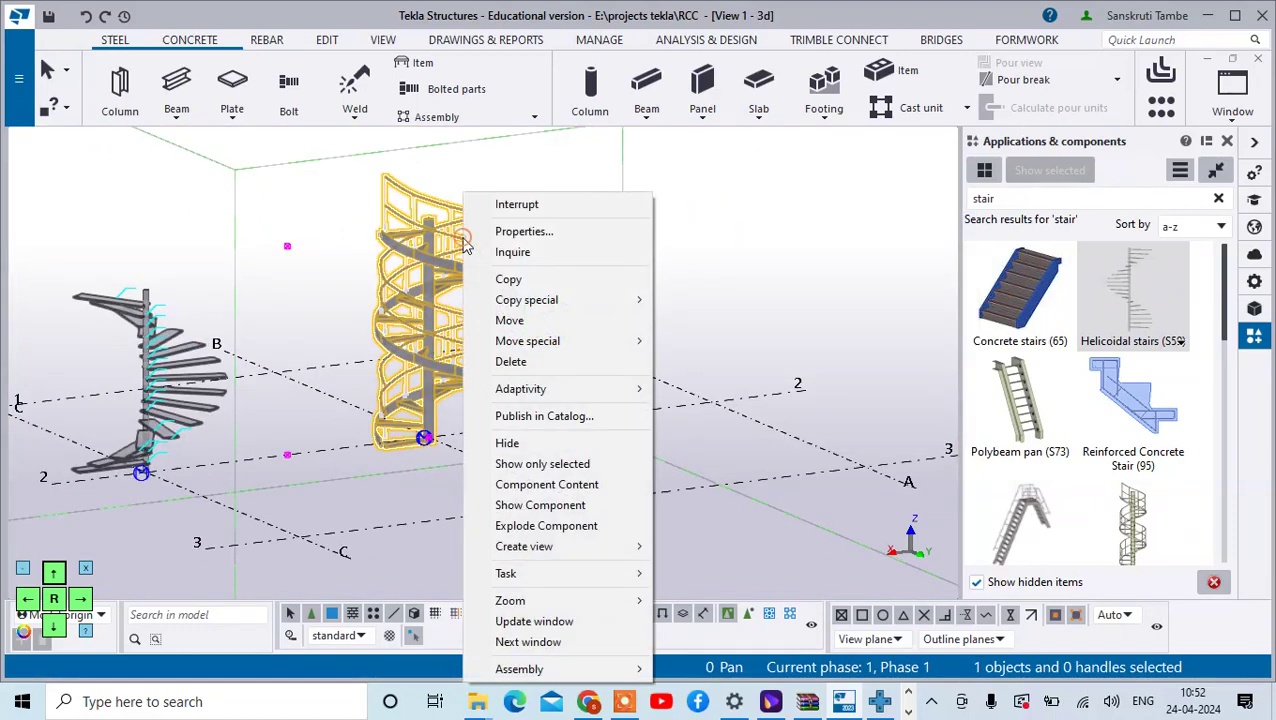
{"action": "mouse_move", "coordinate": [508, 550]}
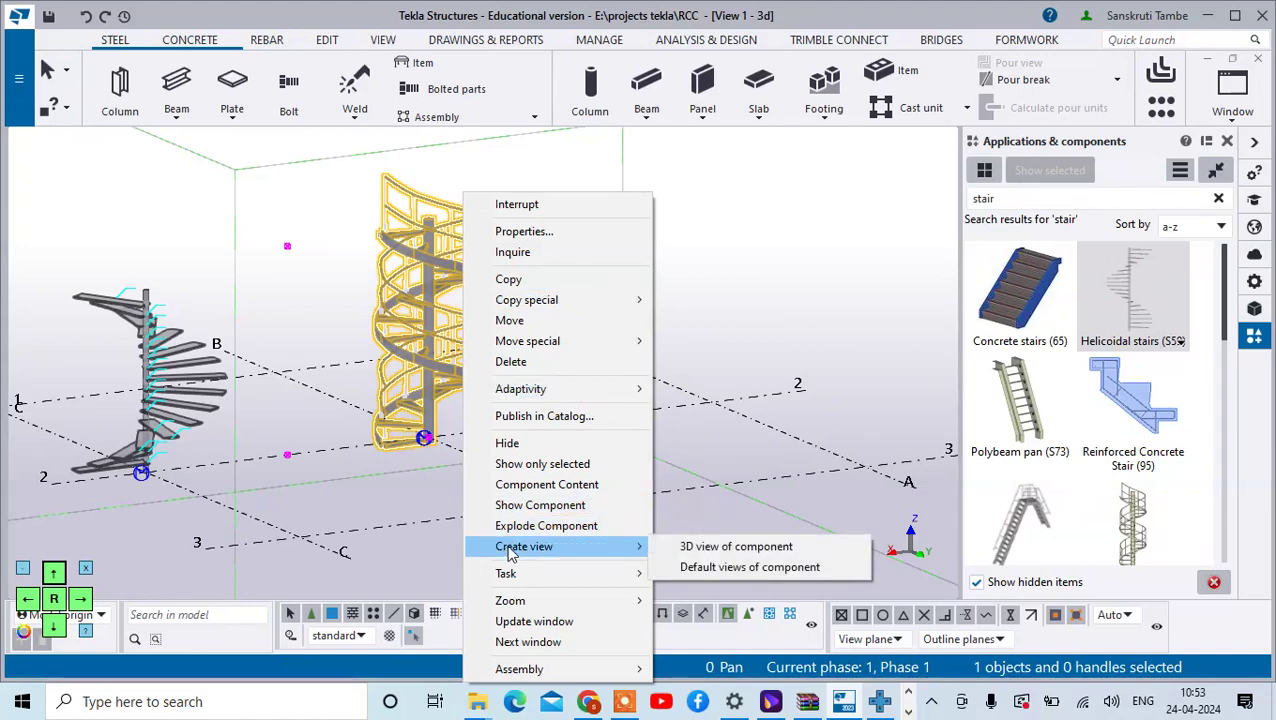
{"action": "left_click", "coordinate": [711, 550]}
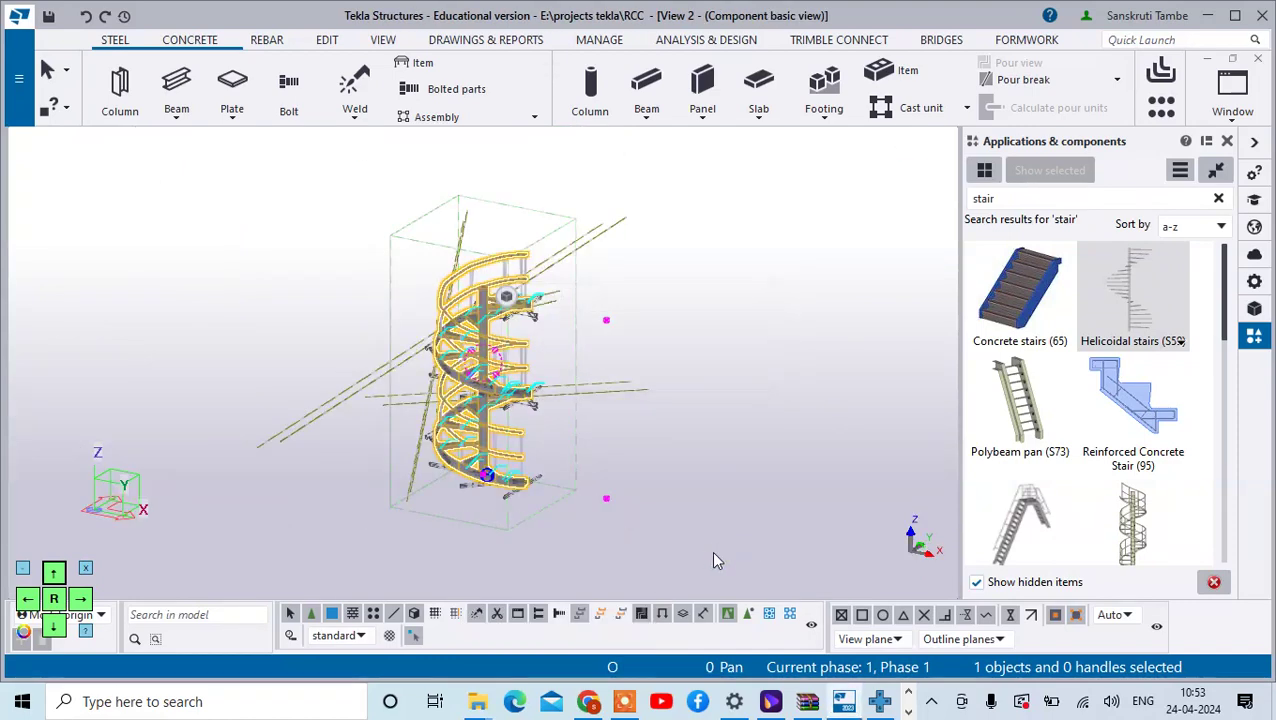
Deselect the spiral stair, redraw its component view and examine the stair's parts up close.
{"action": "right_click", "coordinate": [706, 228]}
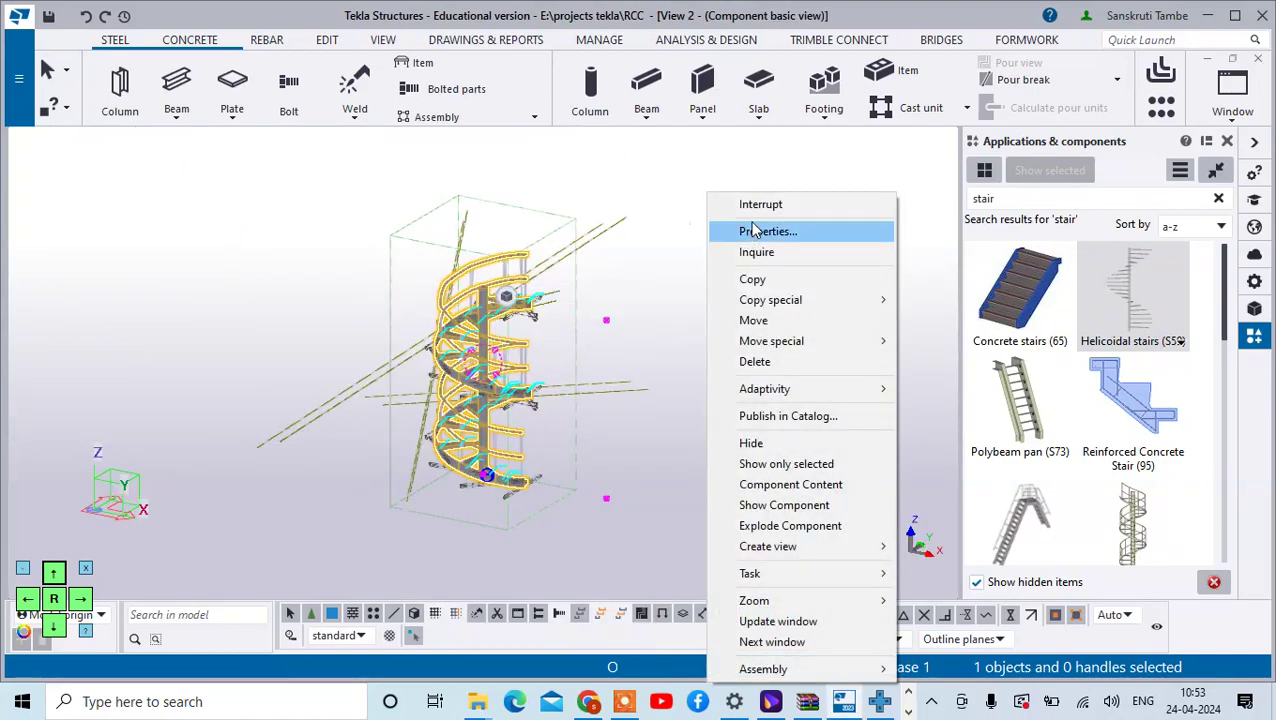
{"action": "left_click", "coordinate": [678, 313]}
{"action": "right_click", "coordinate": [678, 313]}
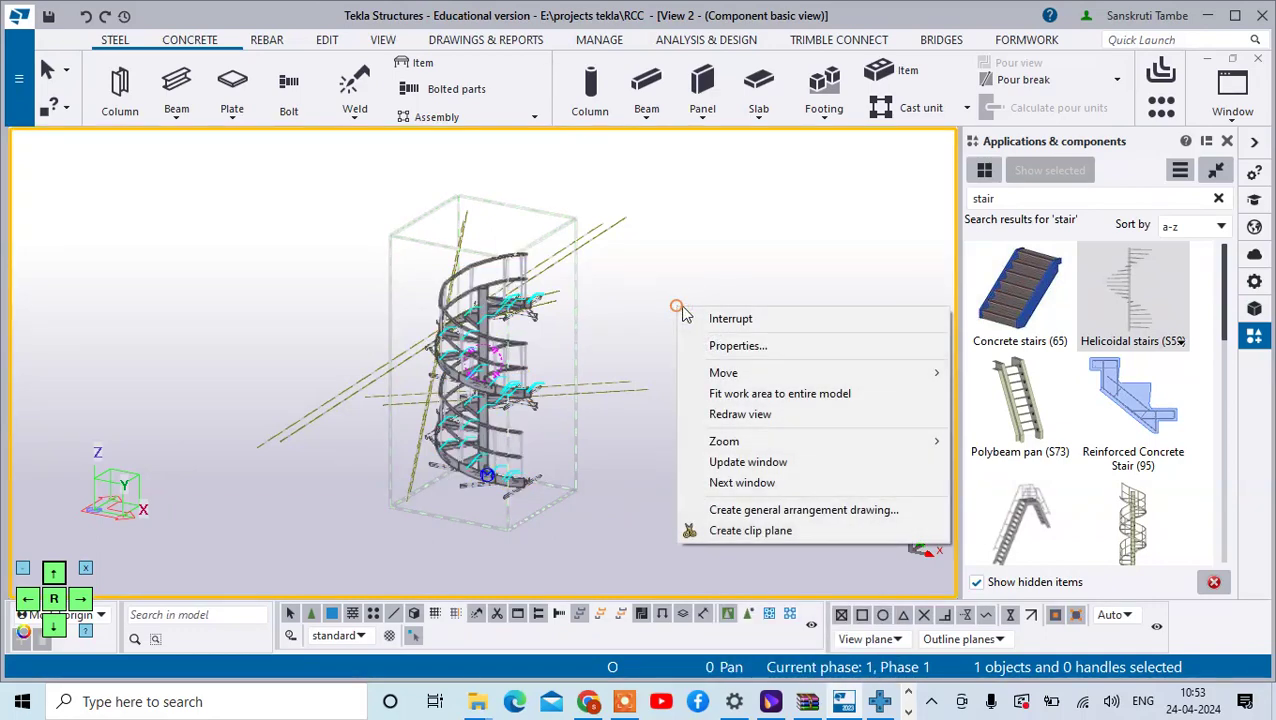
{"action": "left_click", "coordinate": [742, 415]}
{"action": "scroll", "coordinate": [590, 350], "scroll_direction": "up", "scroll_amount": 3}
{"action": "right_click", "coordinate": [678, 302]}
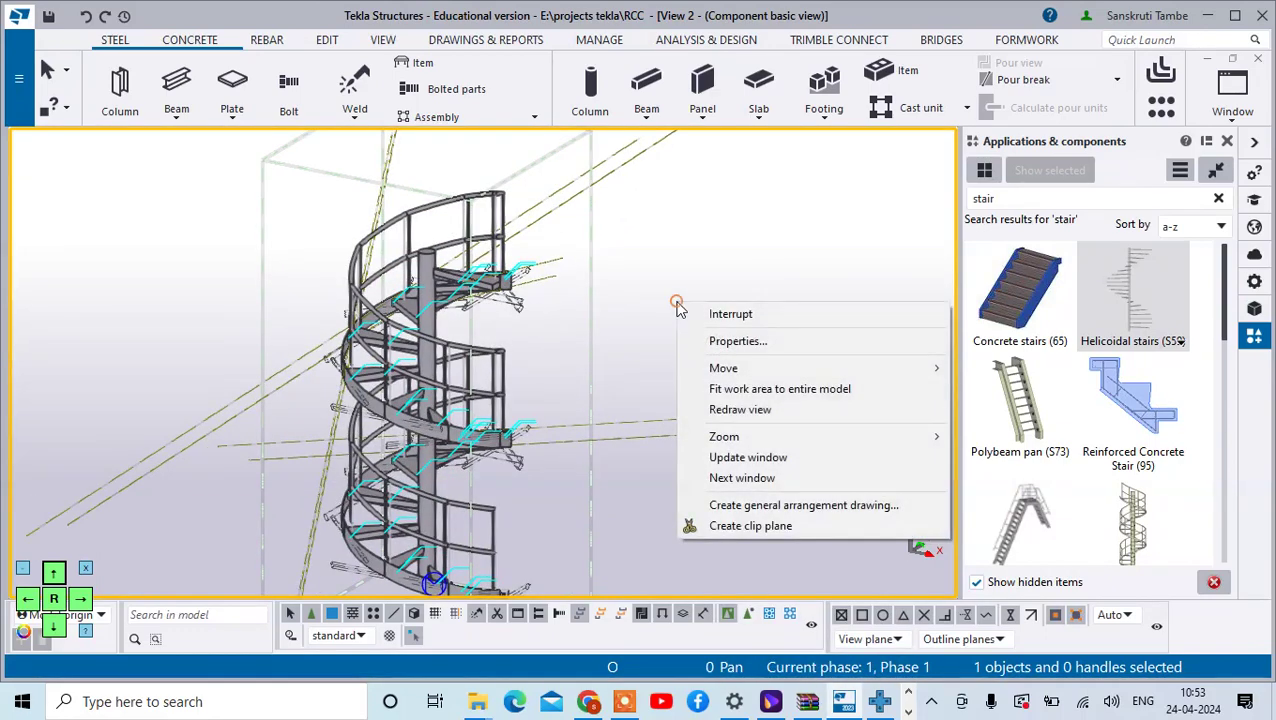
{"action": "left_click", "coordinate": [722, 408]}
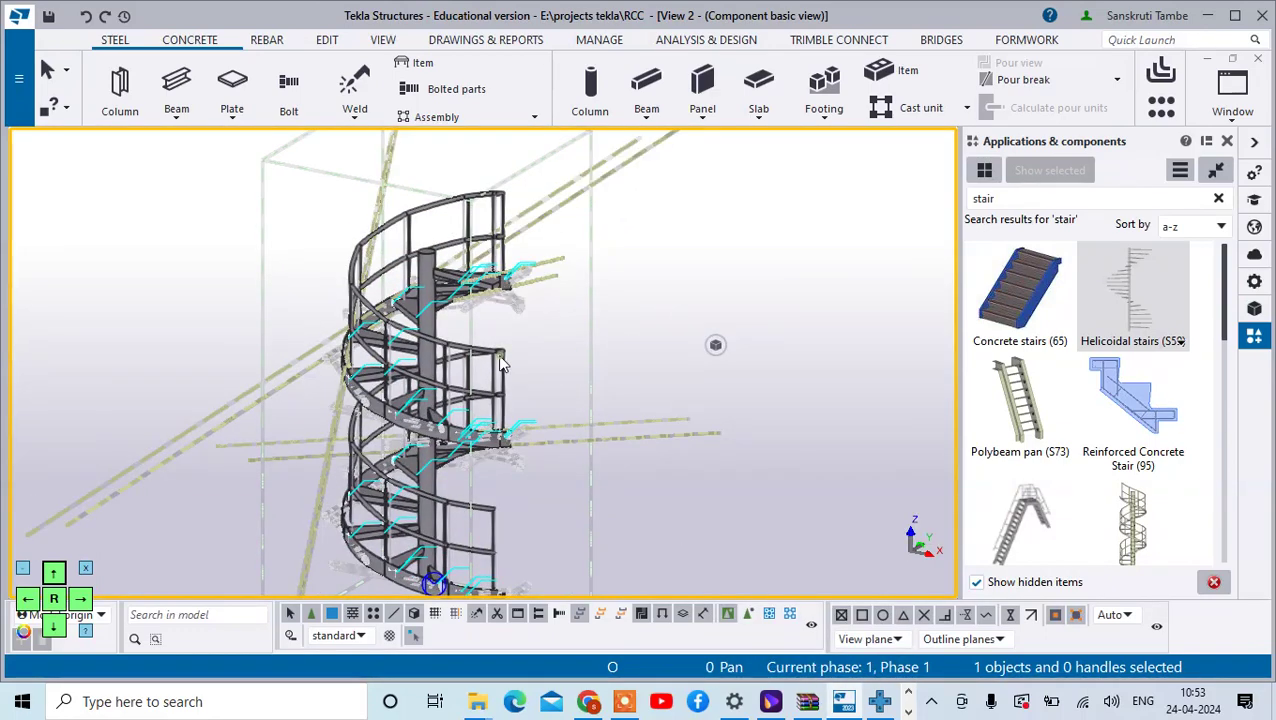
{"action": "right_click", "coordinate": [706, 289]}
{"action": "left_click", "coordinate": [661, 250]}
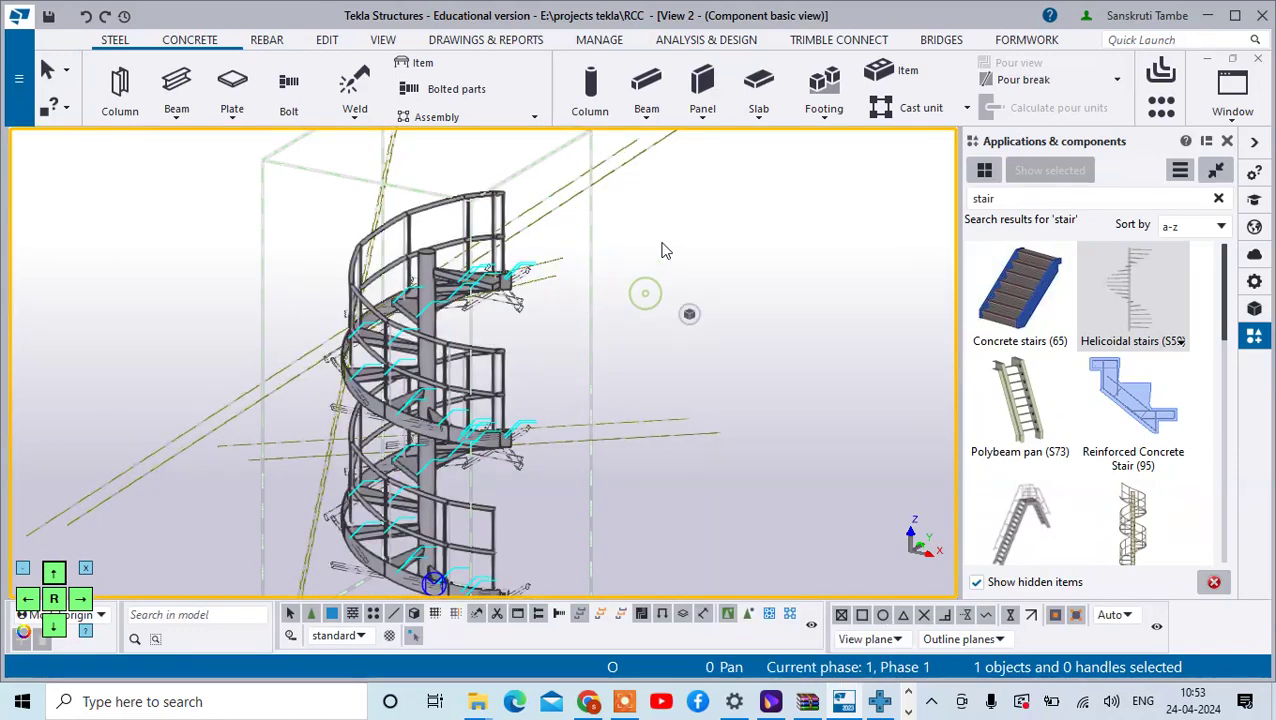
Create a general arrangement drawing from View_02 (Component basic view), with all selected views in one drawing.
{"action": "right_click", "coordinate": [662, 244]}
{"action": "left_click", "coordinate": [707, 352]}
{"action": "scroll", "coordinate": [707, 362], "scroll_direction": "up", "scroll_amount": 2}
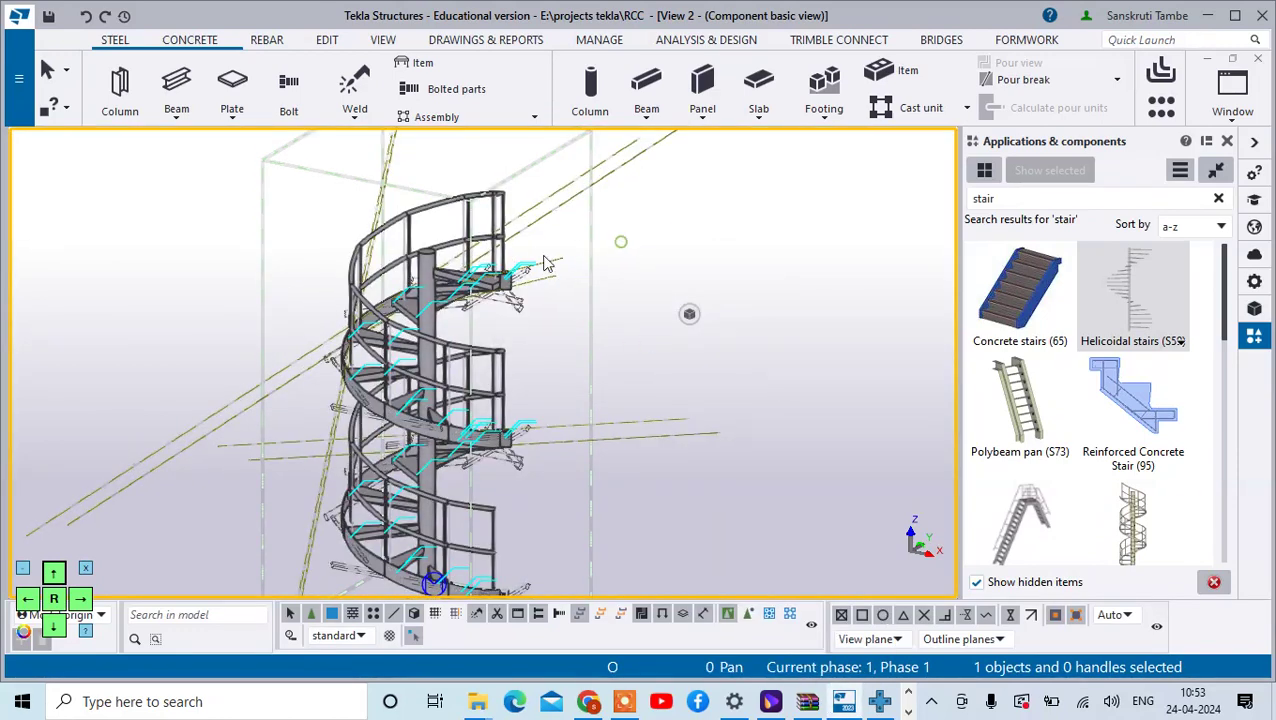
{"action": "scroll", "coordinate": [440, 310], "scroll_direction": "down", "scroll_amount": 4}
{"action": "scroll", "coordinate": [440, 310], "scroll_direction": "up", "scroll_amount": 3}
{"action": "middle_click_drag", "start_coordinate": [545, 452], "coordinate": [645, 280], "text": "ctrl"}
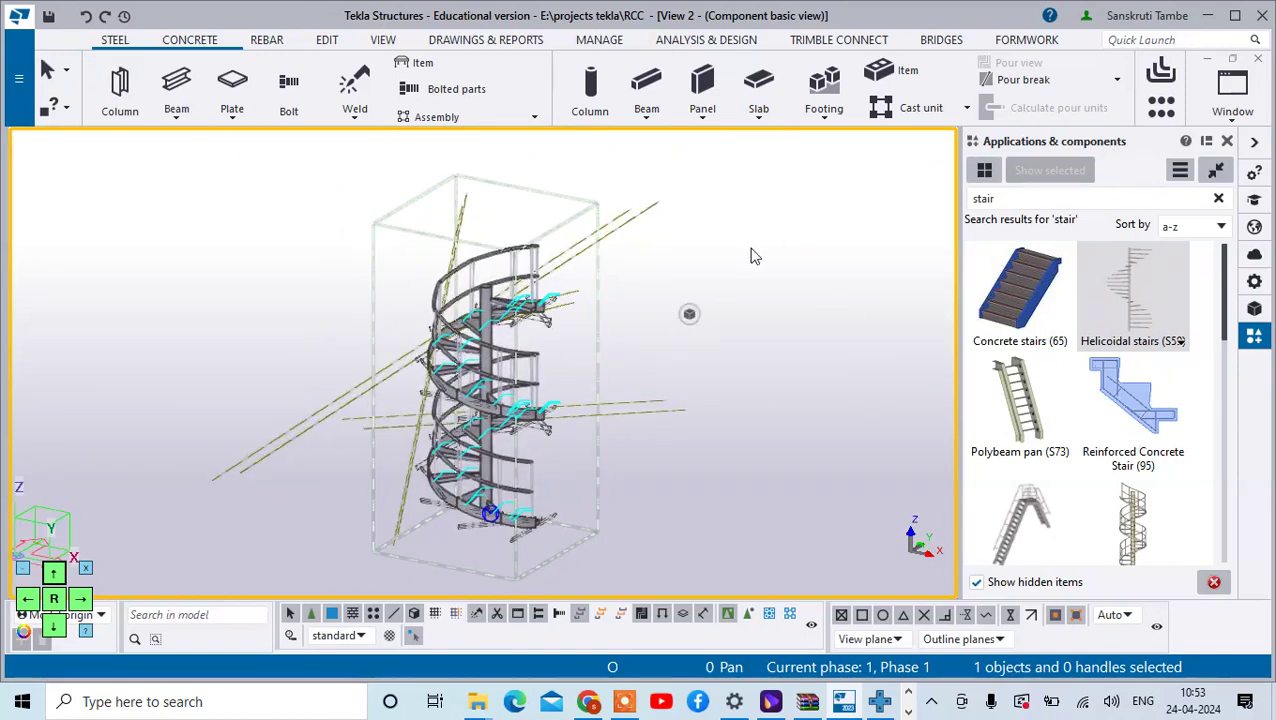
{"action": "left_click", "coordinate": [430, 42]}
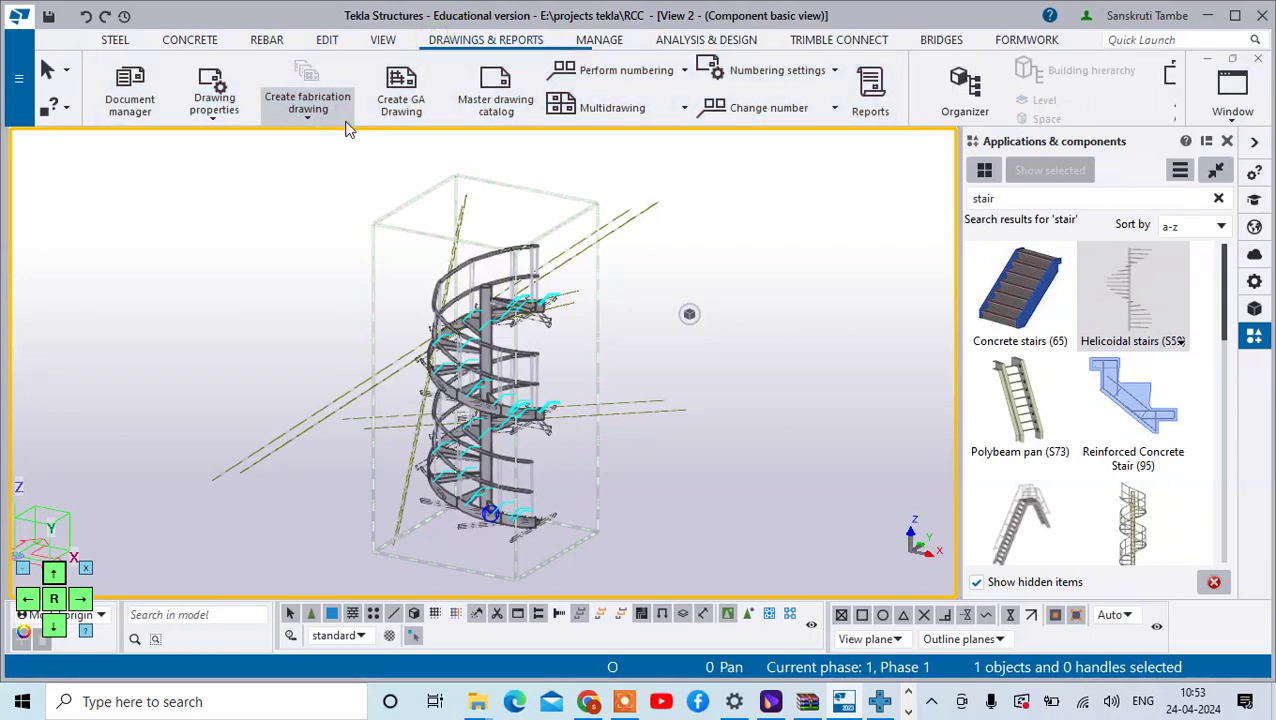
{"action": "left_click", "coordinate": [401, 95]}
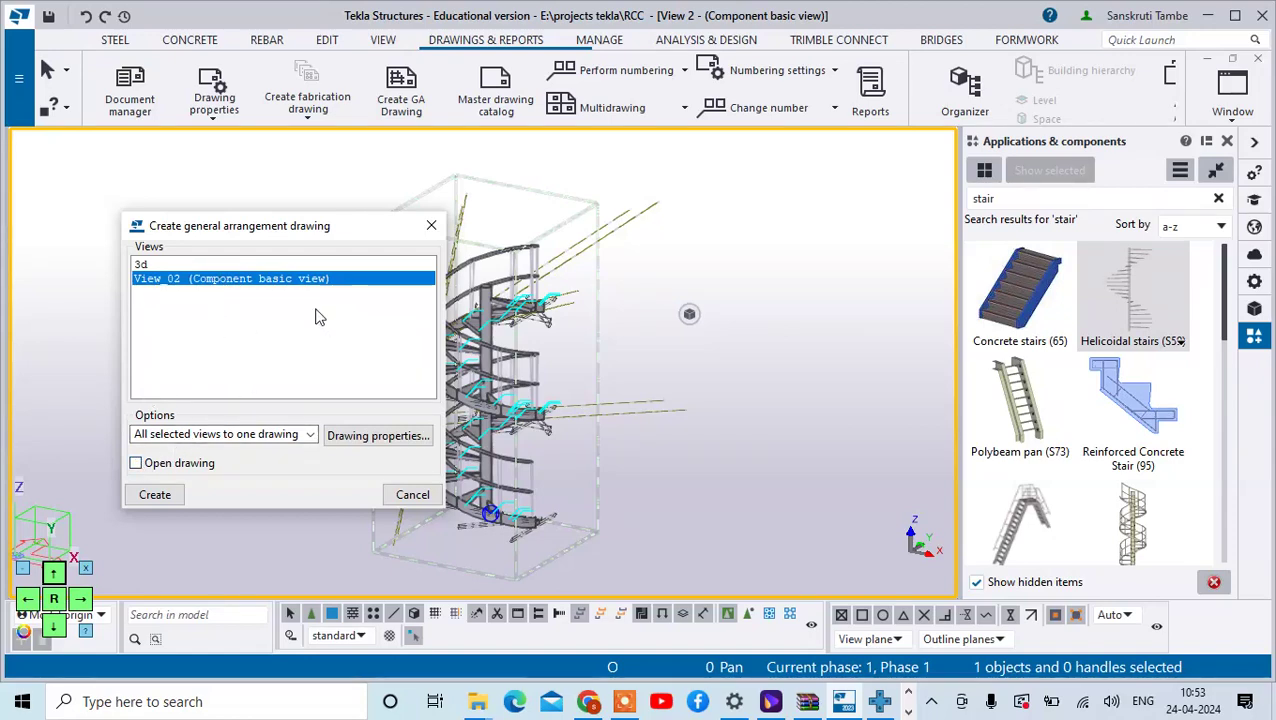
{"action": "left_click", "coordinate": [167, 499]}
{"action": "left_click", "coordinate": [152, 497]}
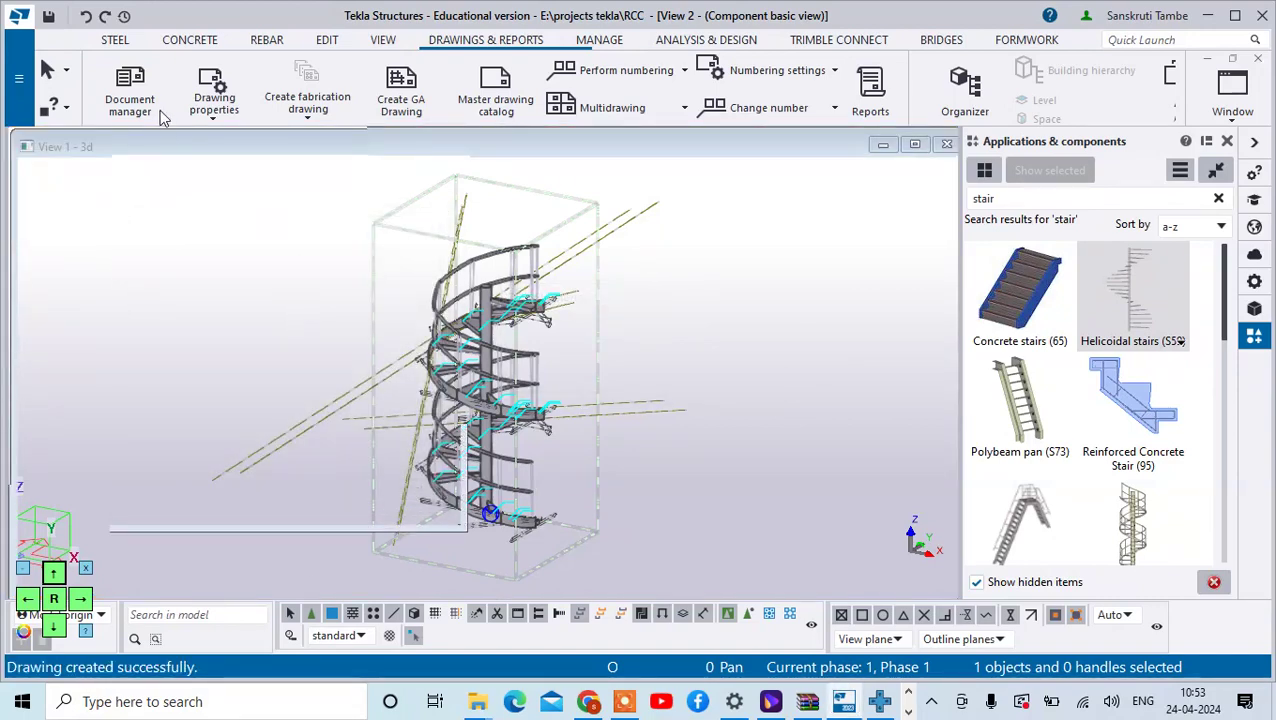
Open the new general arrangement drawing and inspect the spiral stair's treads and railing up close.
{"action": "scroll", "coordinate": [510, 383], "scroll_direction": "up", "scroll_amount": 6}
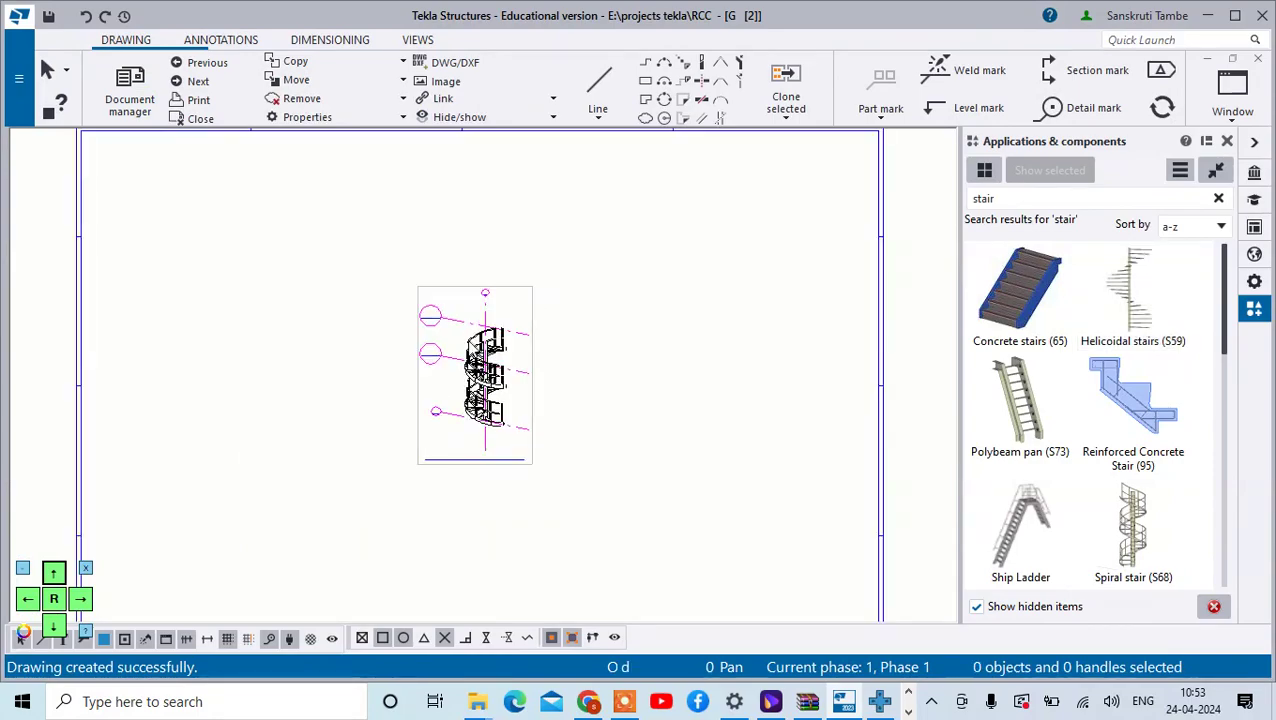
{"action": "scroll", "coordinate": [484, 400], "scroll_direction": "up", "scroll_amount": 3}
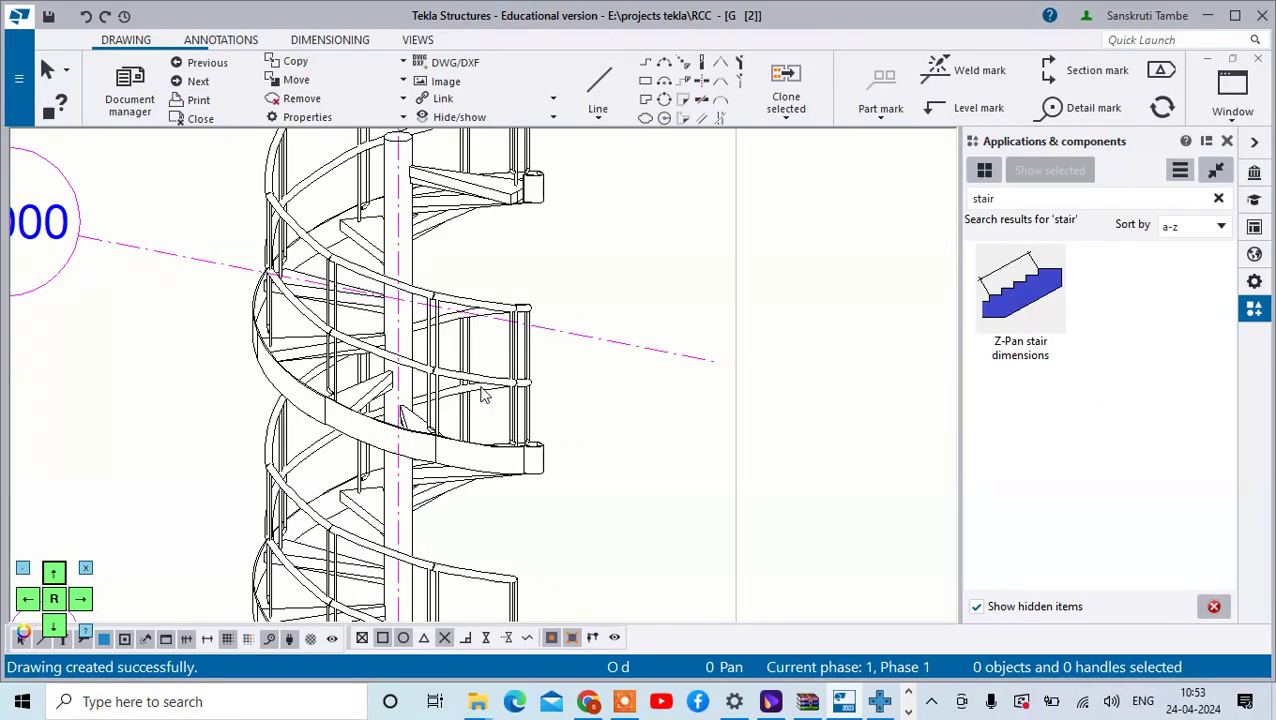
{"action": "scroll", "coordinate": [484, 400], "scroll_direction": "down", "scroll_amount": 4}
{"action": "scroll", "coordinate": [470, 262], "scroll_direction": "up", "scroll_amount": 4}
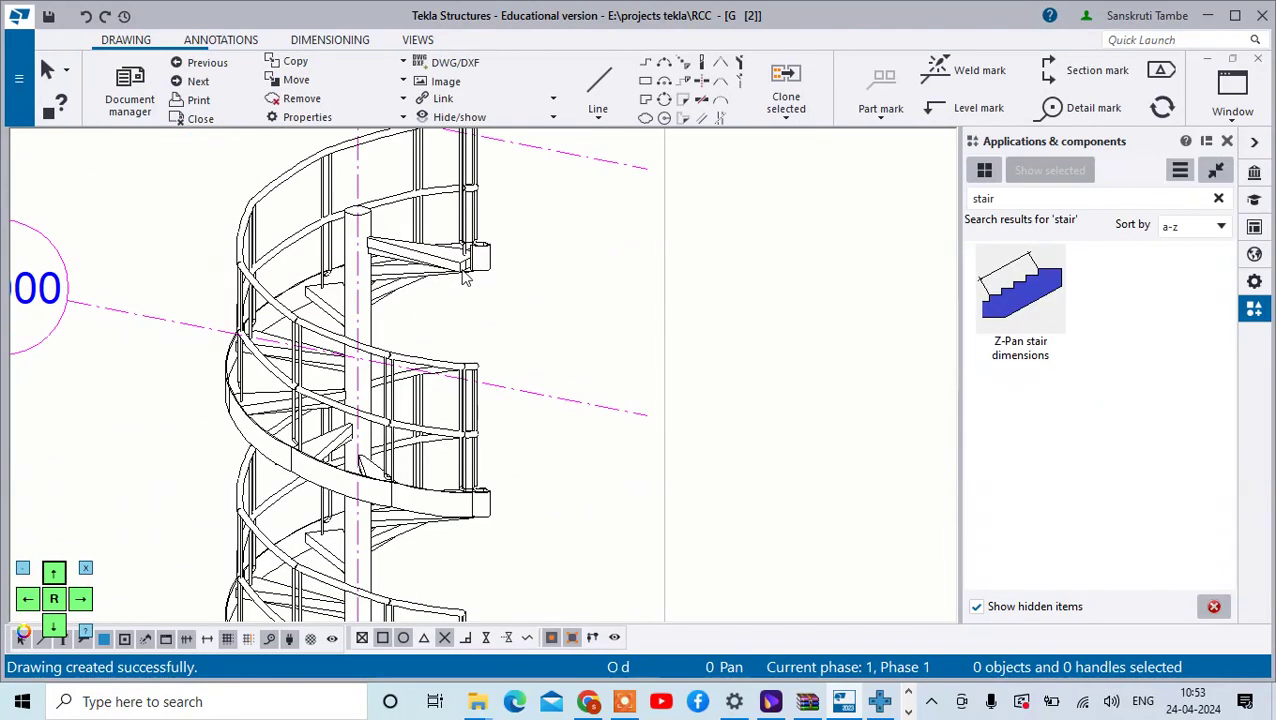
Add a part mark to the spiral stair's uppermost tread using the applied mark properties.
{"action": "left_click", "coordinate": [456, 266]}
{"action": "right_click", "coordinate": [456, 266]}
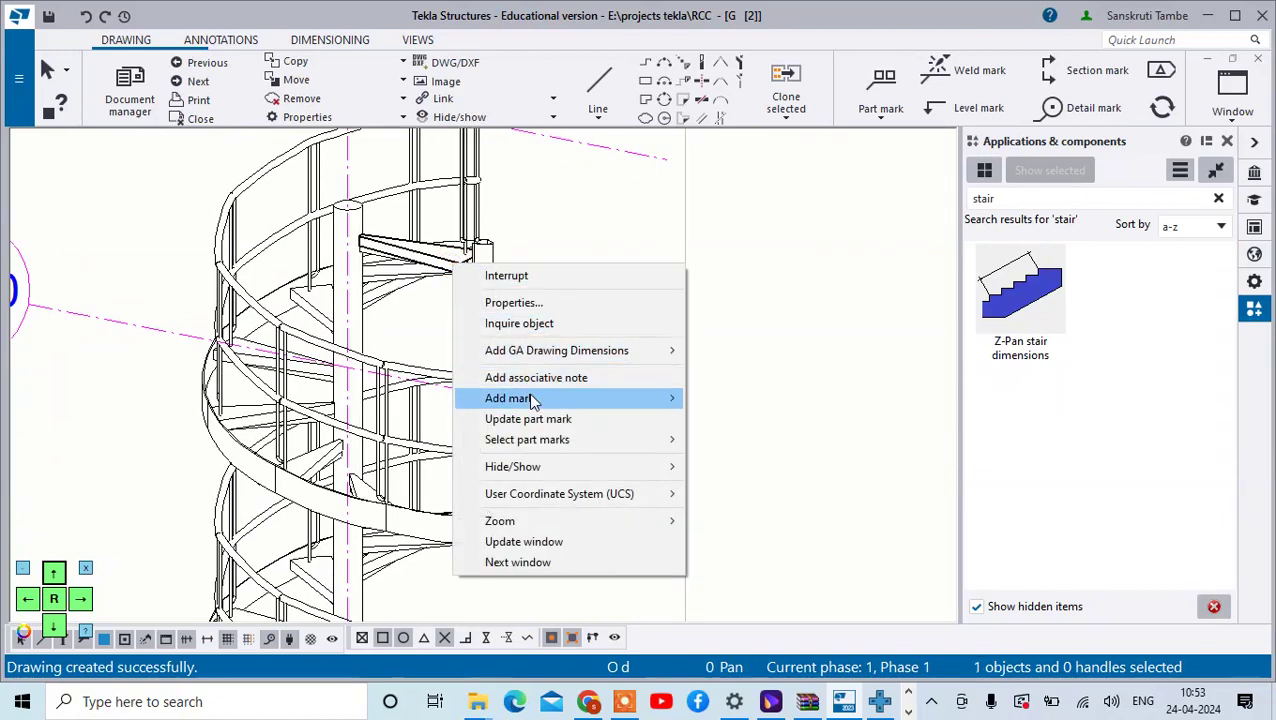
{"action": "mouse_move", "coordinate": [665, 400]}
{"action": "left_click", "coordinate": [718, 419]}
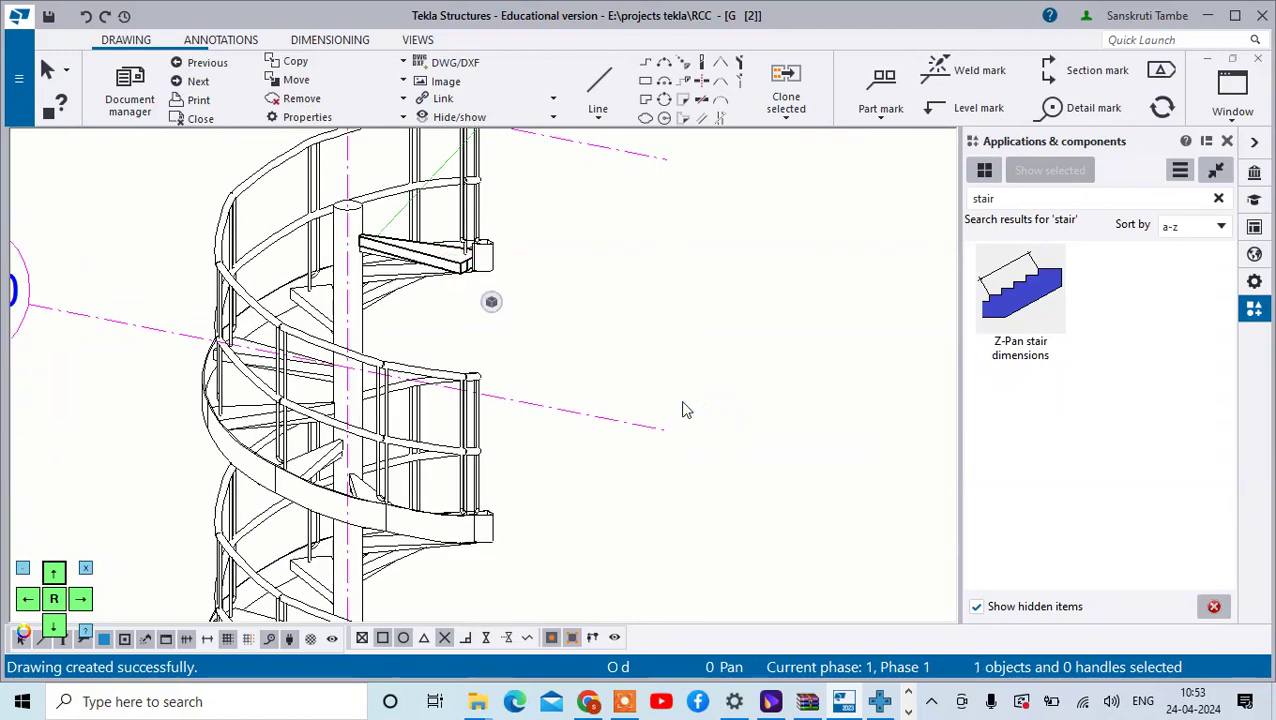
Move the uppermost tread's mark to the open area beside the stair and delete it.
{"action": "scroll", "coordinate": [484, 330], "scroll_direction": "down", "scroll_amount": 3}
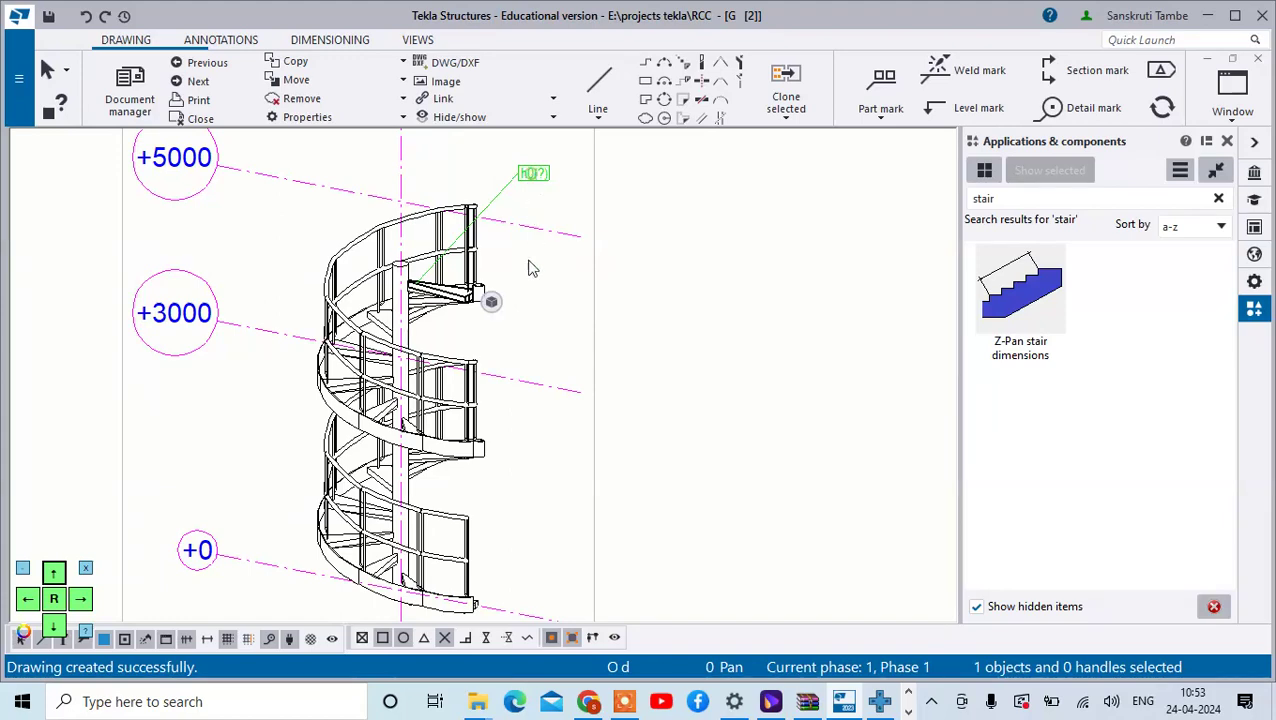
{"action": "left_click", "coordinate": [530, 178]}
{"action": "left_click_drag", "start_coordinate": [530, 176], "coordinate": [505, 315]}
{"action": "scroll", "coordinate": [508, 322], "scroll_direction": "up", "scroll_amount": 5}
{"action": "scroll", "coordinate": [508, 326], "scroll_direction": "up", "scroll_amount": 2}
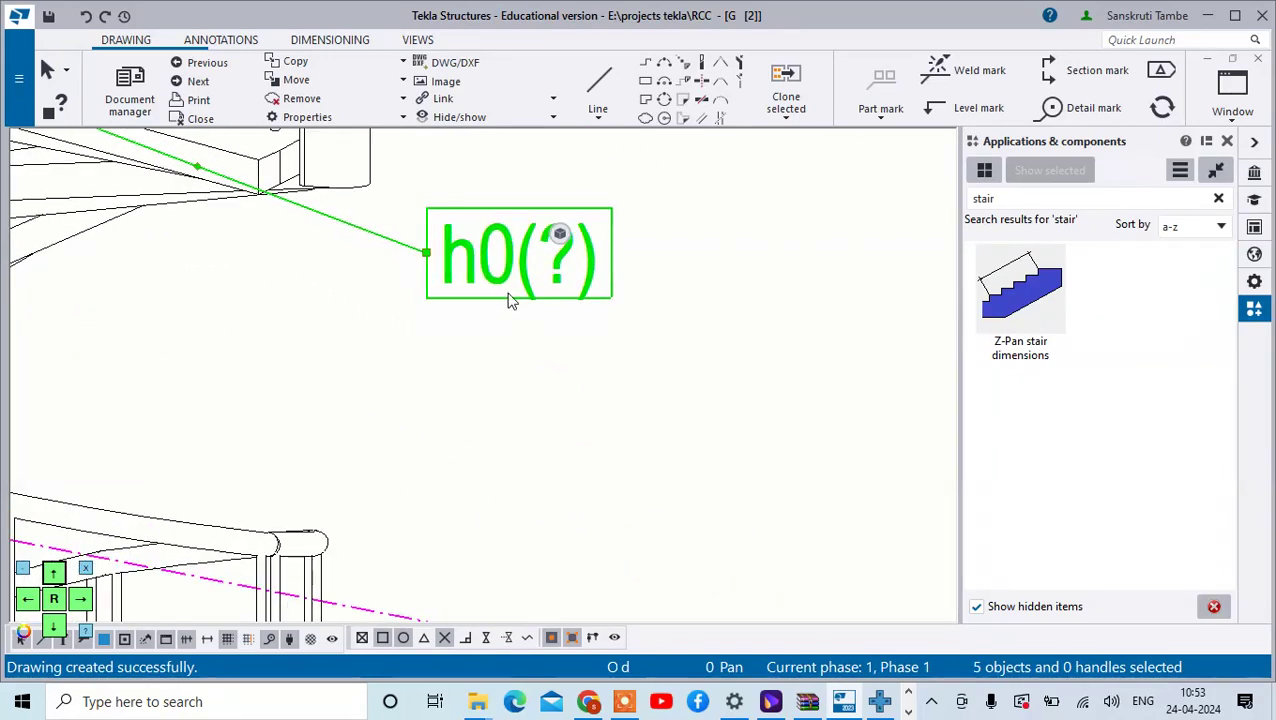
{"action": "scroll", "coordinate": [503, 305], "scroll_direction": "down", "scroll_amount": 3}
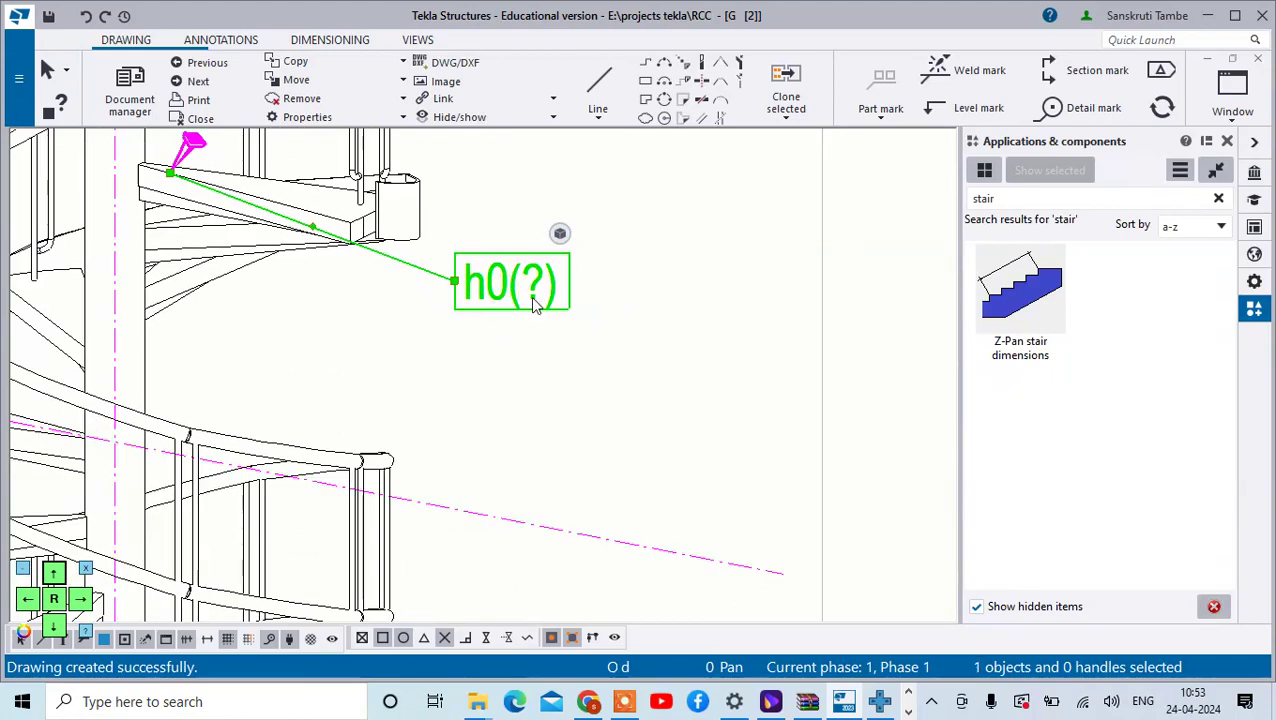
{"action": "key", "text": "Delete"}
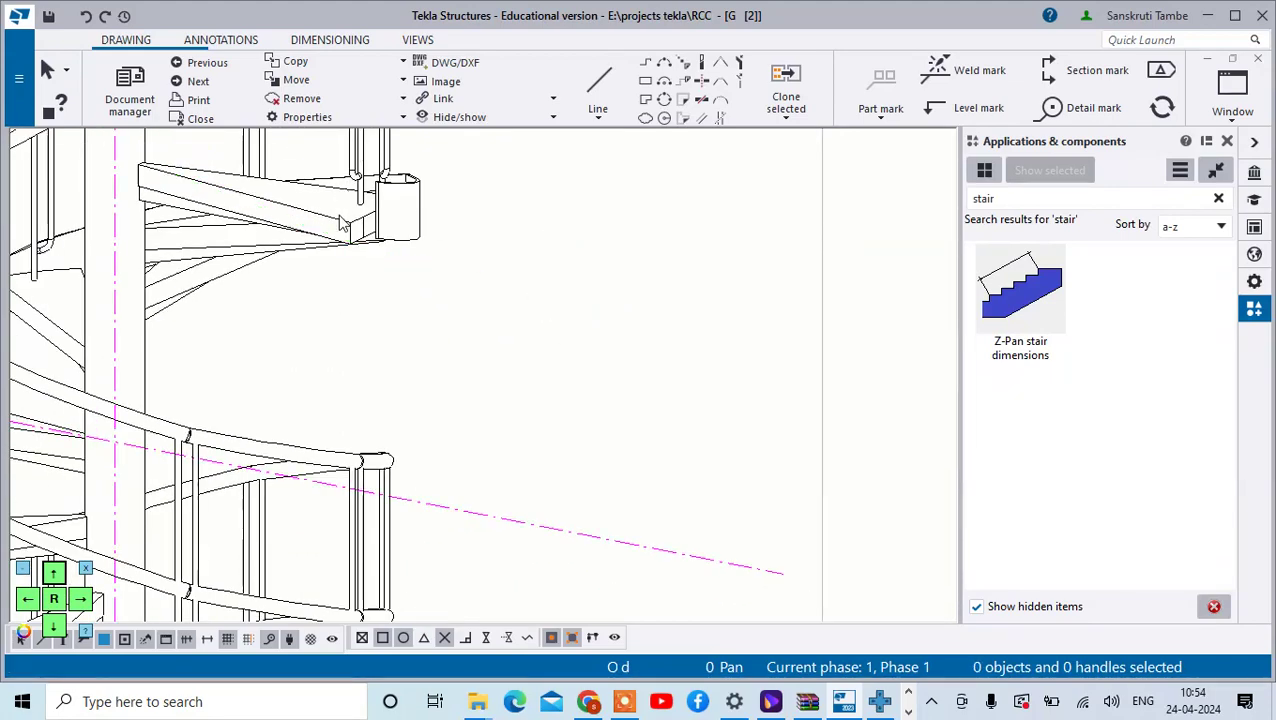
Add part marks to the uppermost tread and the handrail segment of the turn below it, using the view properties.
{"action": "left_click", "coordinate": [340, 224]}
{"action": "right_click", "coordinate": [340, 226]}
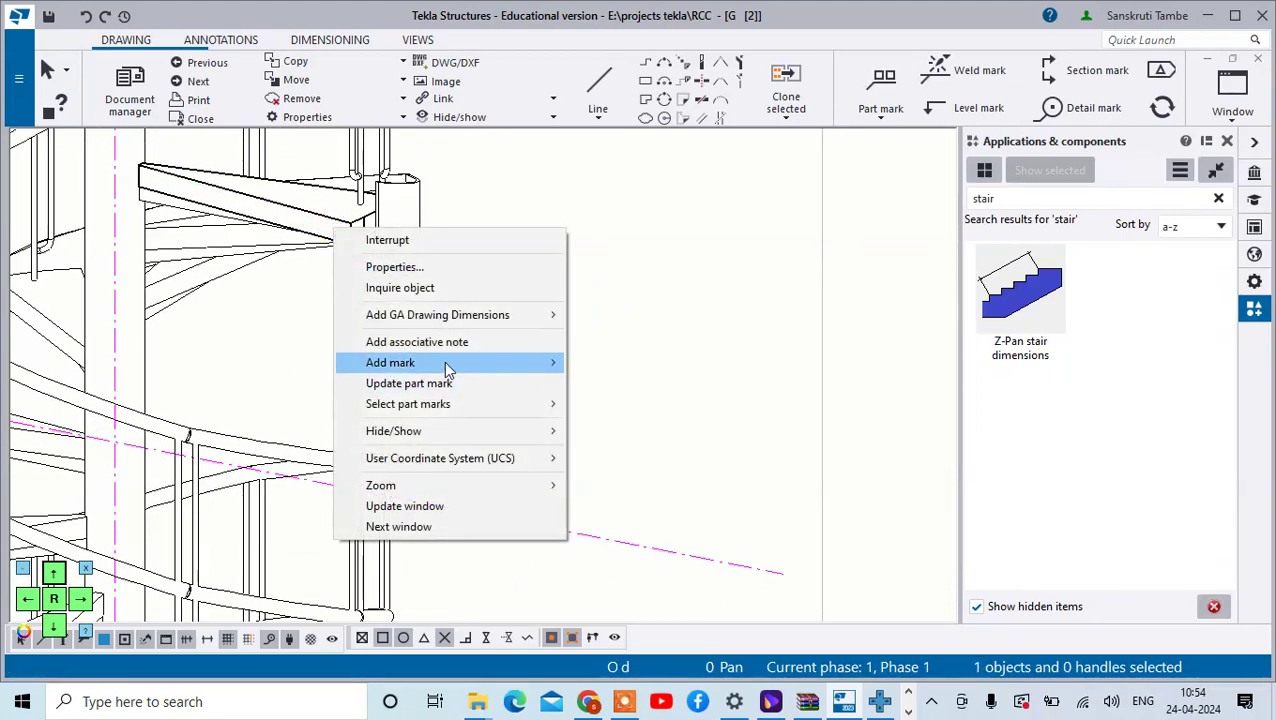
{"action": "mouse_move", "coordinate": [447, 368]}
{"action": "left_click", "coordinate": [600, 362]}
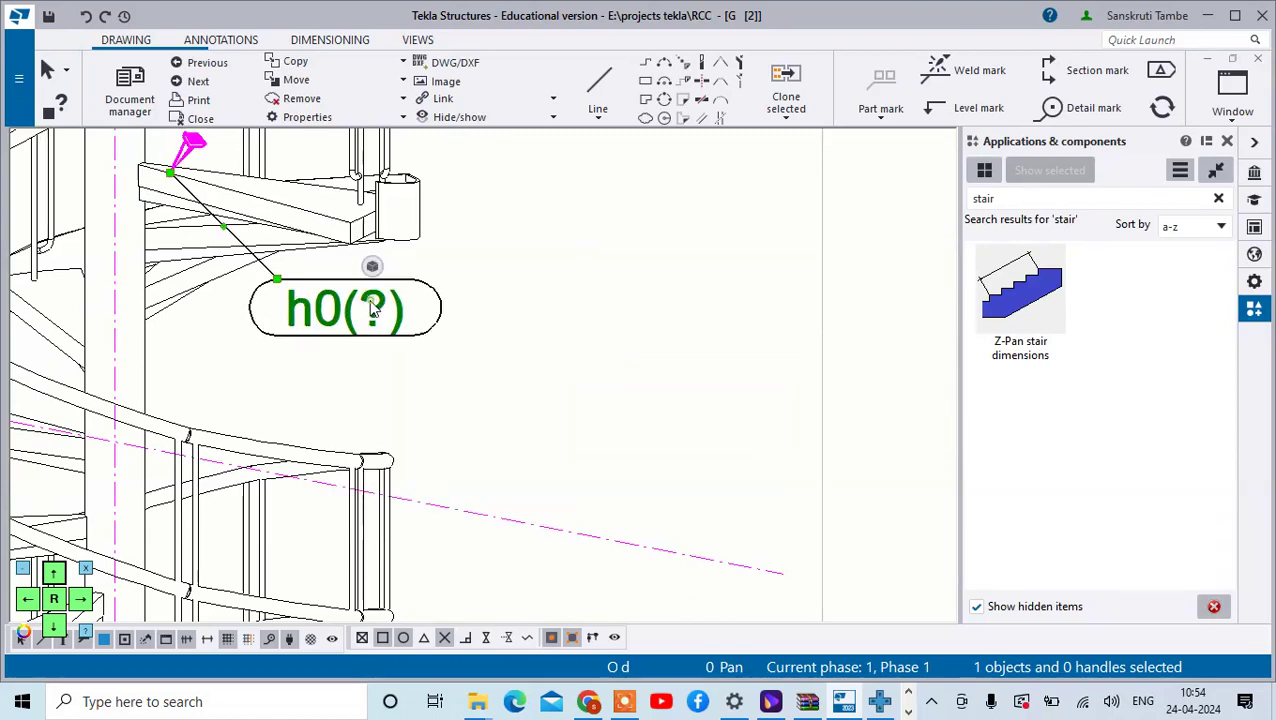
{"action": "scroll", "coordinate": [498, 336], "scroll_direction": "down", "scroll_amount": 4}
{"action": "right_click", "coordinate": [395, 413]}
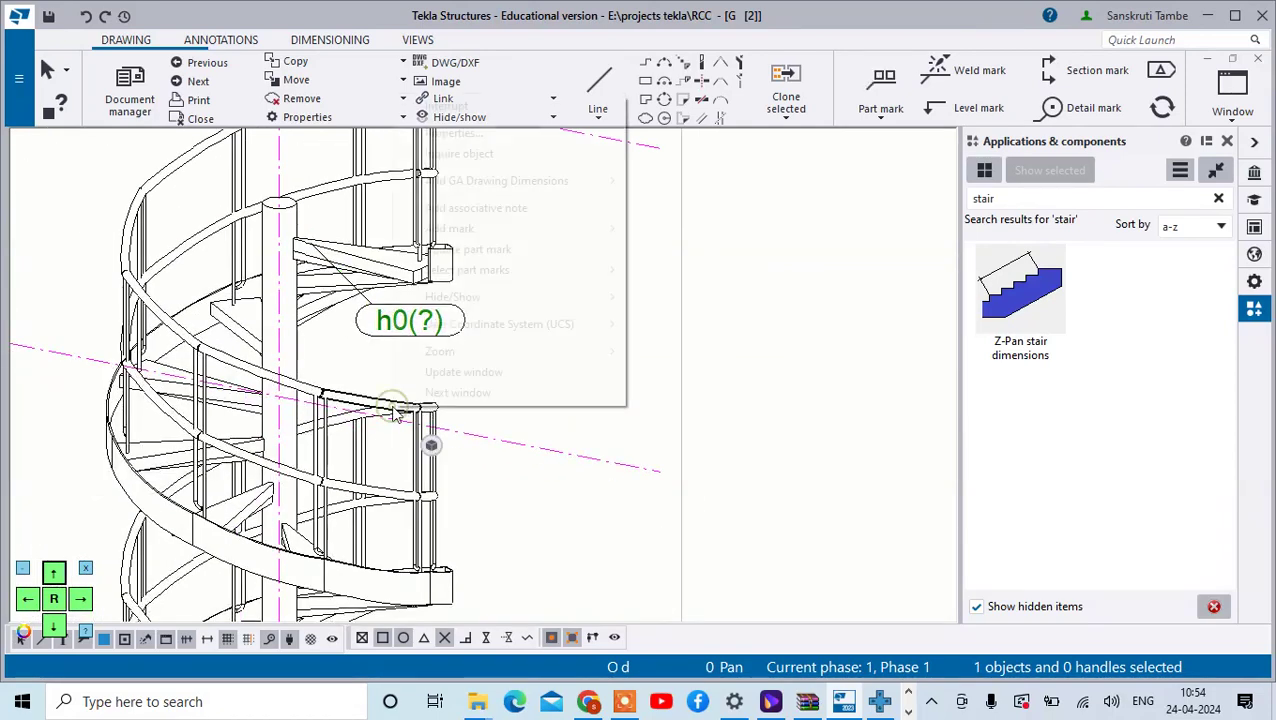
{"action": "mouse_move", "coordinate": [457, 230]}
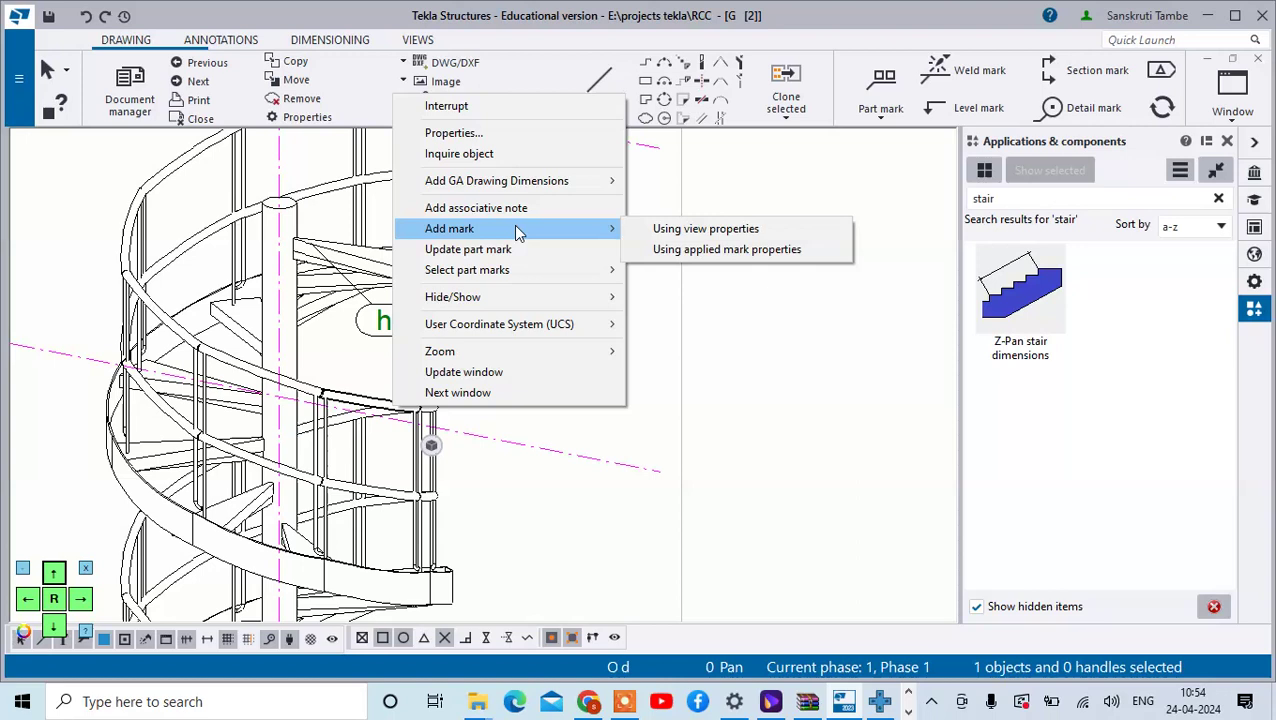
{"action": "left_click", "coordinate": [677, 236]}
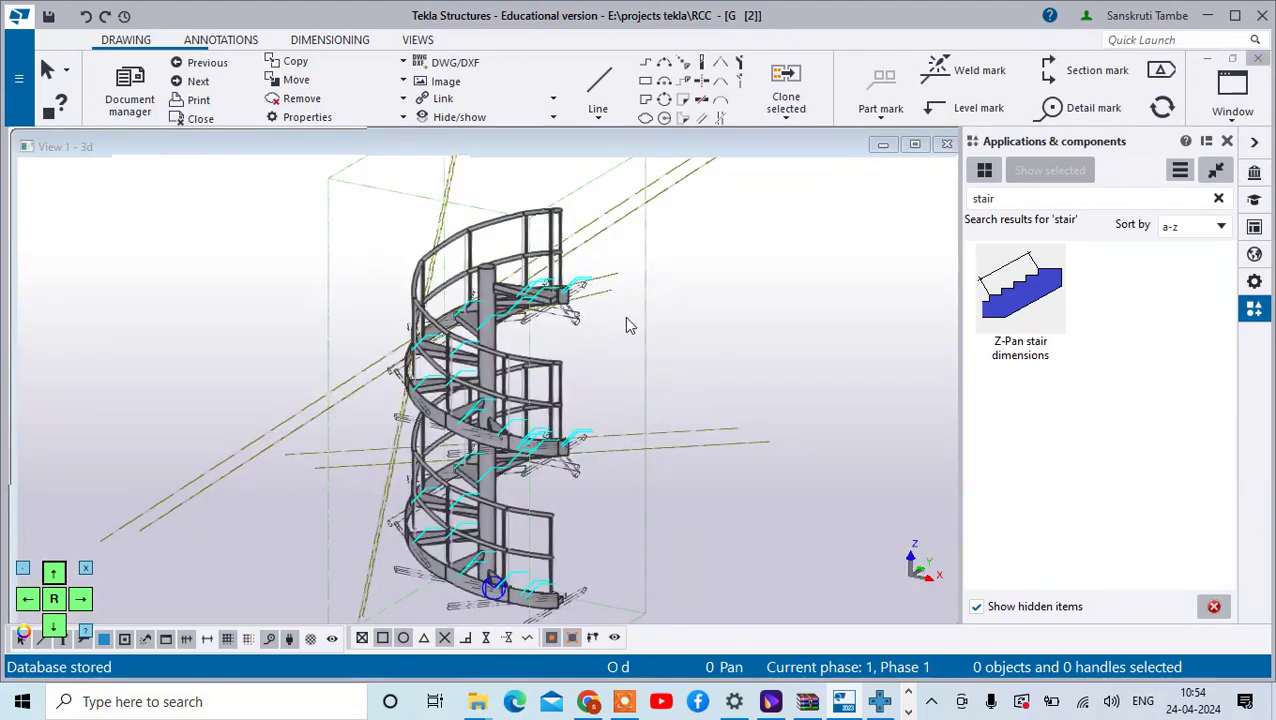
Return to the component view, select the whole spiral stair, number the modified objects and save the numbers.
{"action": "scroll", "coordinate": [597, 260], "scroll_direction": "down", "scroll_amount": 5}
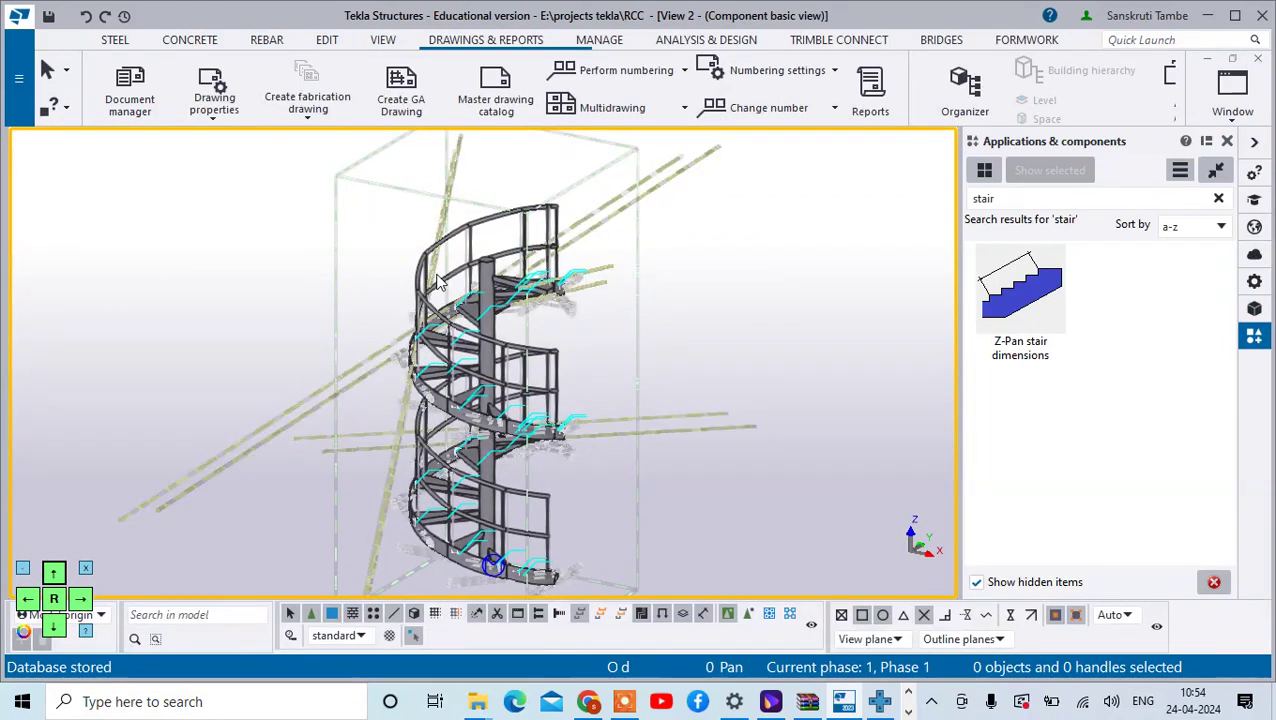
{"action": "left_click_drag", "start_coordinate": [664, 205], "coordinate": [399, 506]}
{"action": "left_click", "coordinate": [582, 70]}
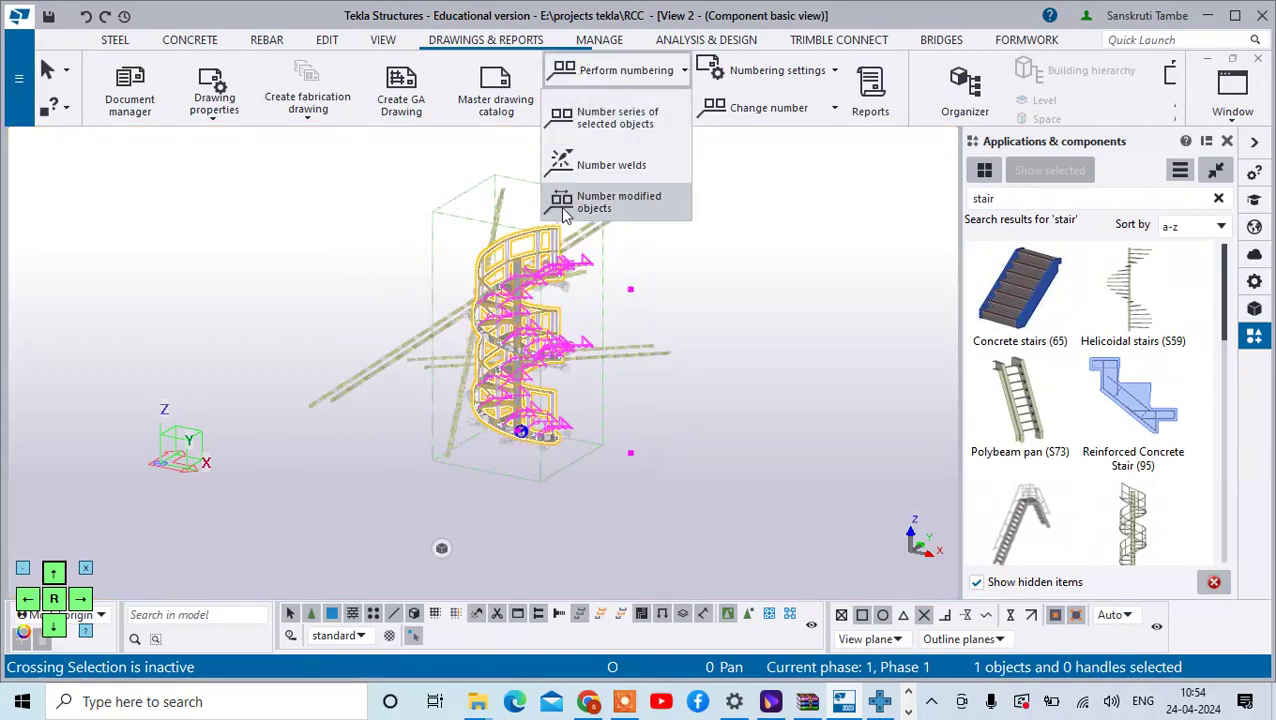
{"action": "left_click", "coordinate": [572, 205]}
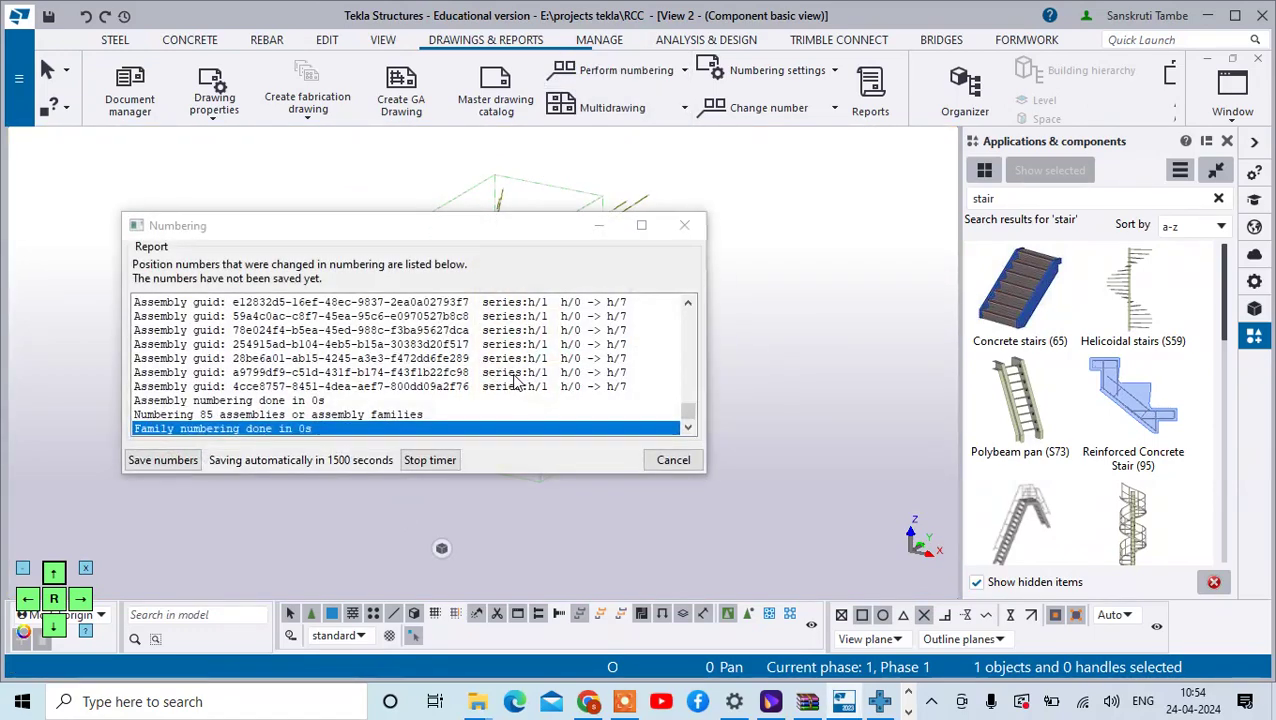
{"action": "left_click", "coordinate": [150, 457]}
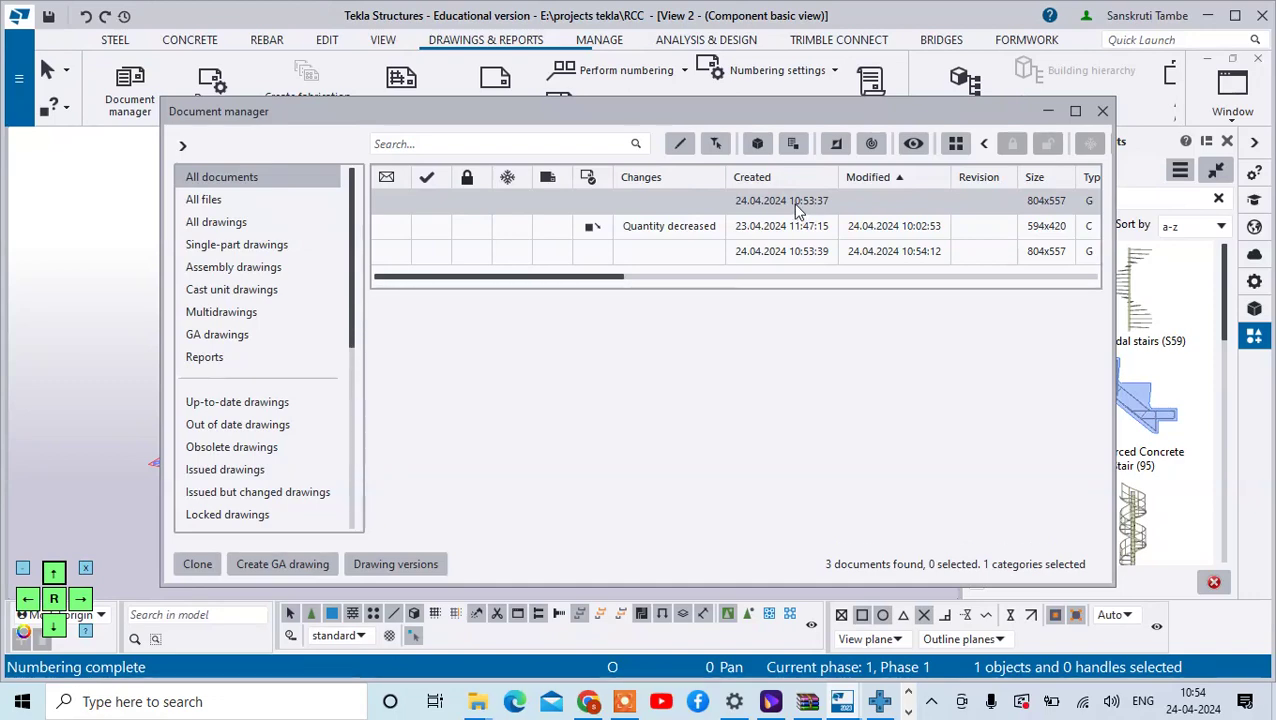
Reopen the most recently modified general arrangement drawing and examine the tread and handrail marks.
{"action": "left_click", "coordinate": [791, 249]}
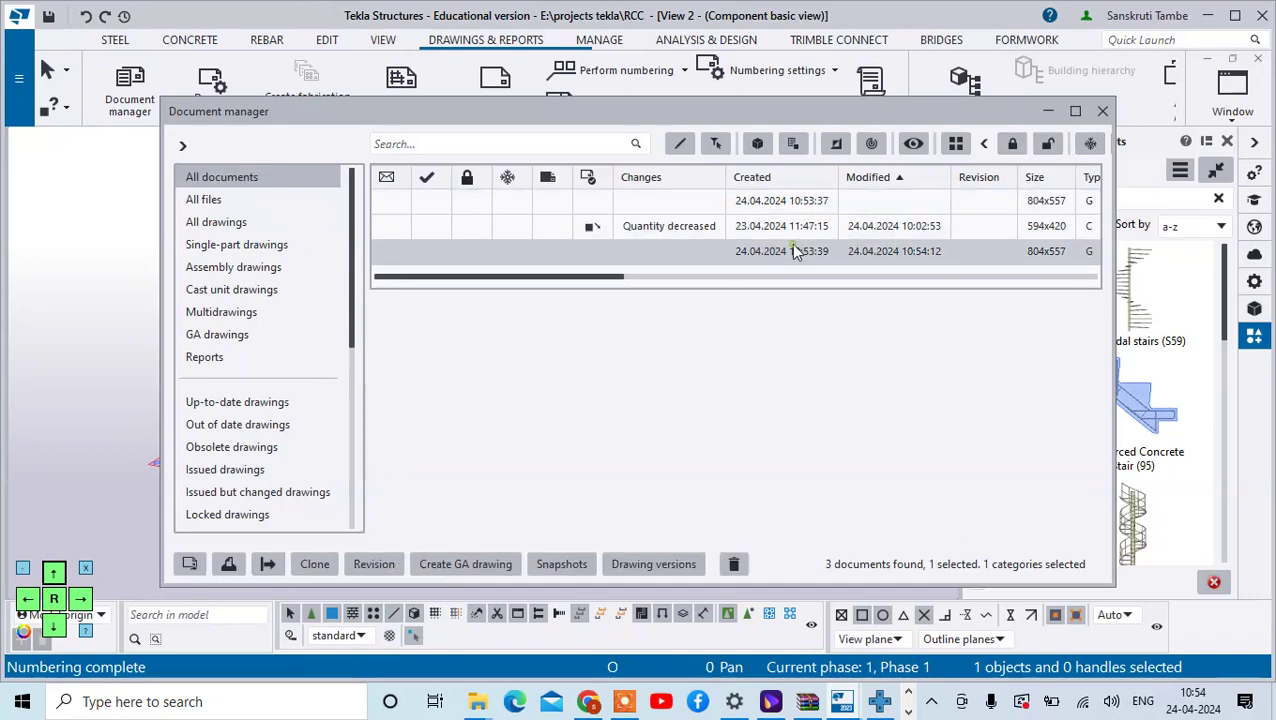
{"action": "left_click", "coordinate": [1099, 112]}
{"action": "scroll", "coordinate": [533, 357], "scroll_direction": "up", "scroll_amount": 5}
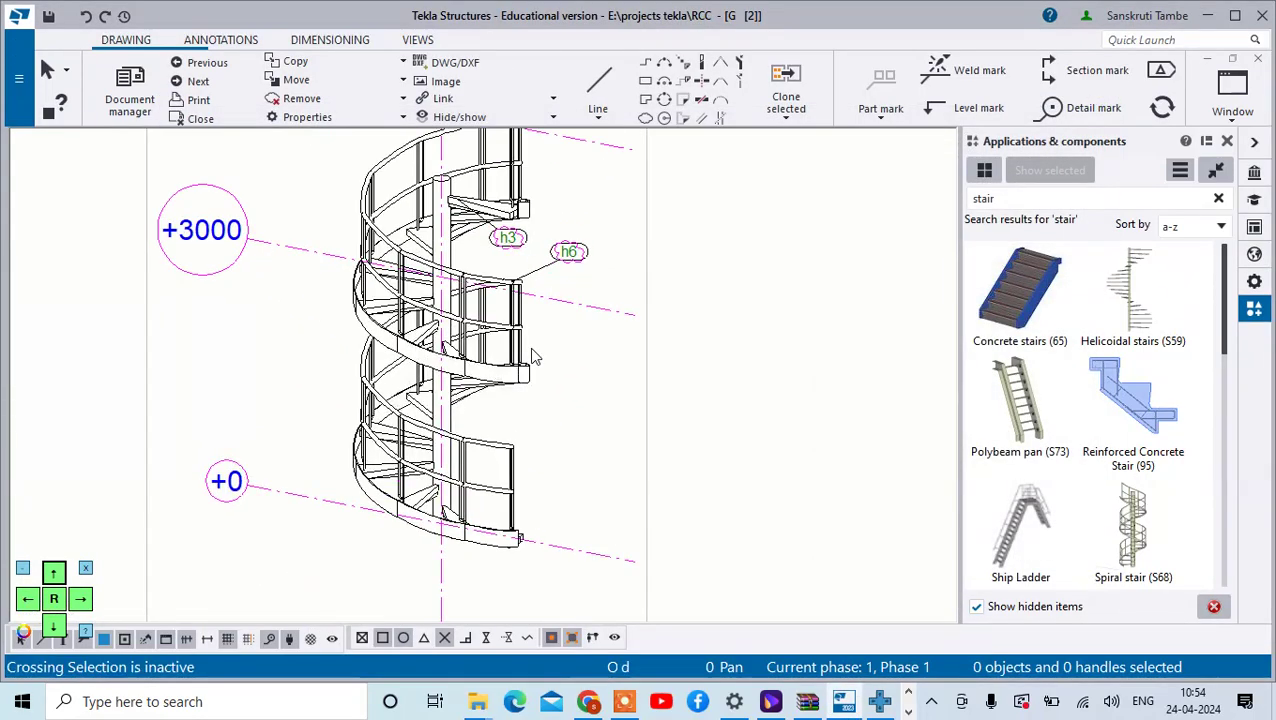
{"action": "scroll", "coordinate": [533, 357], "scroll_direction": "up", "scroll_amount": 3}
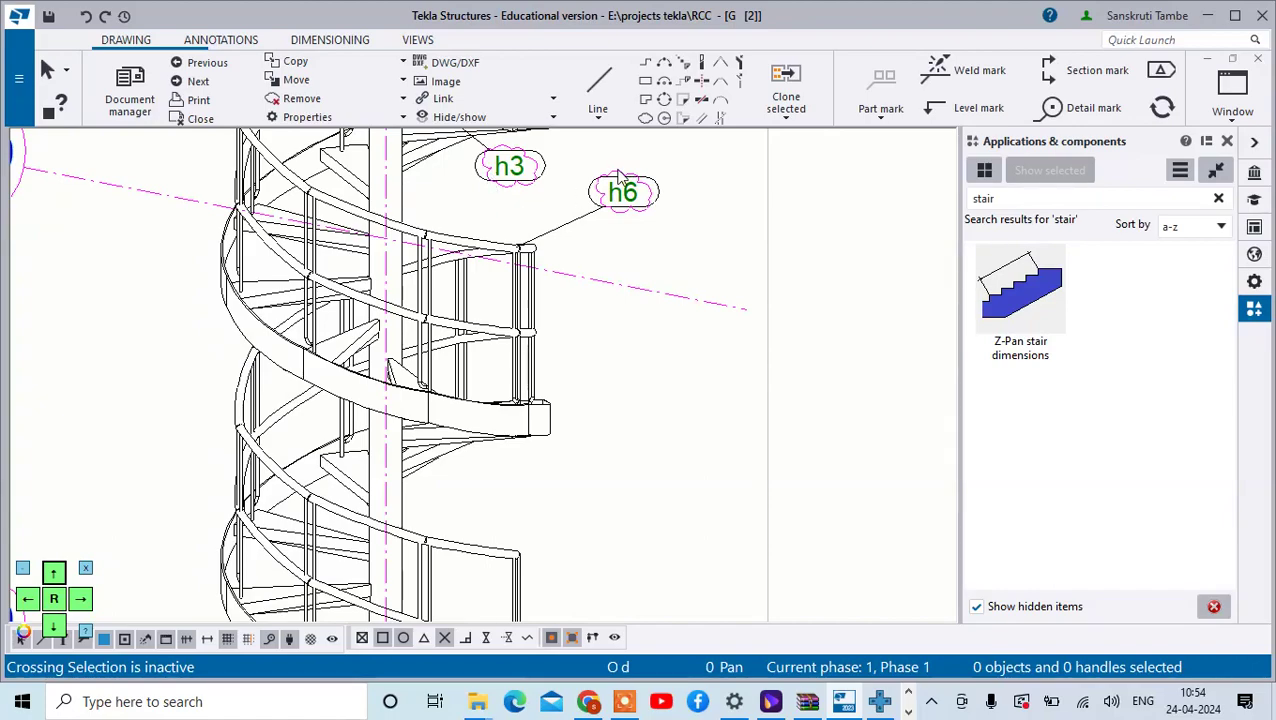
{"action": "scroll", "coordinate": [537, 274], "scroll_direction": "down", "scroll_amount": 3}
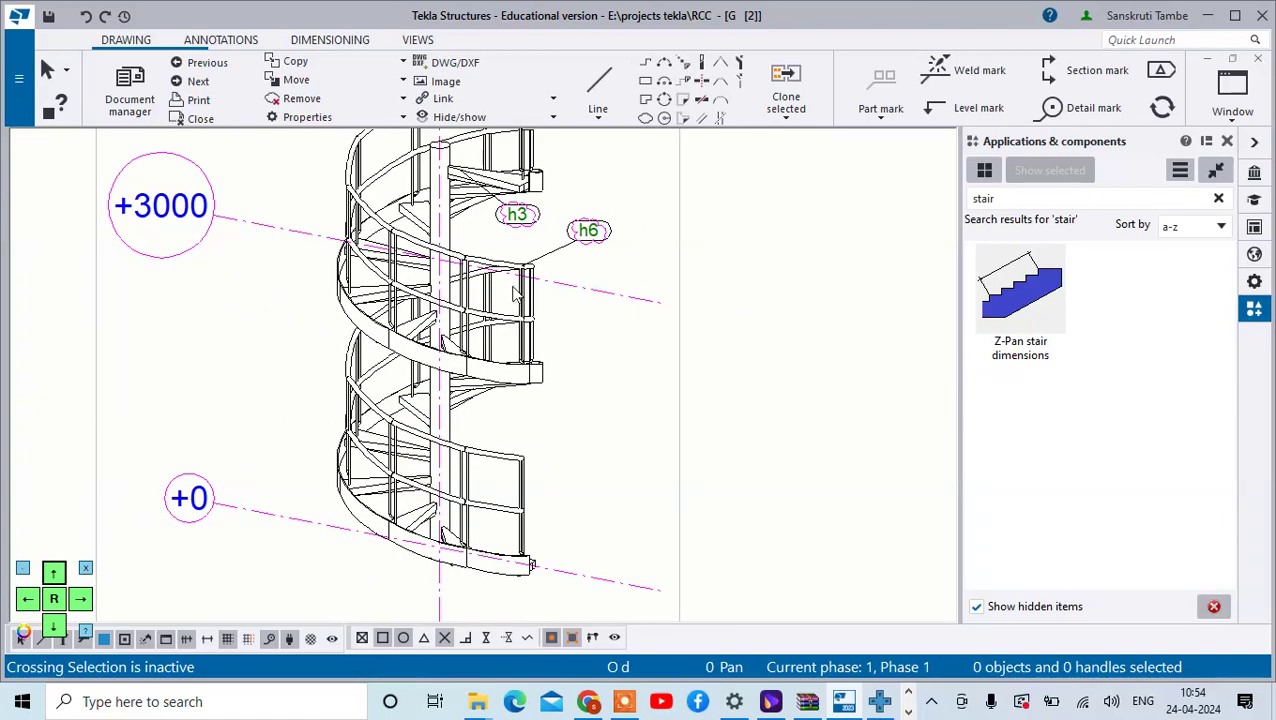
{"action": "scroll", "coordinate": [440, 230], "scroll_direction": "up", "scroll_amount": 3}
{"action": "scroll", "coordinate": [440, 230], "scroll_direction": "down", "scroll_amount": 2}
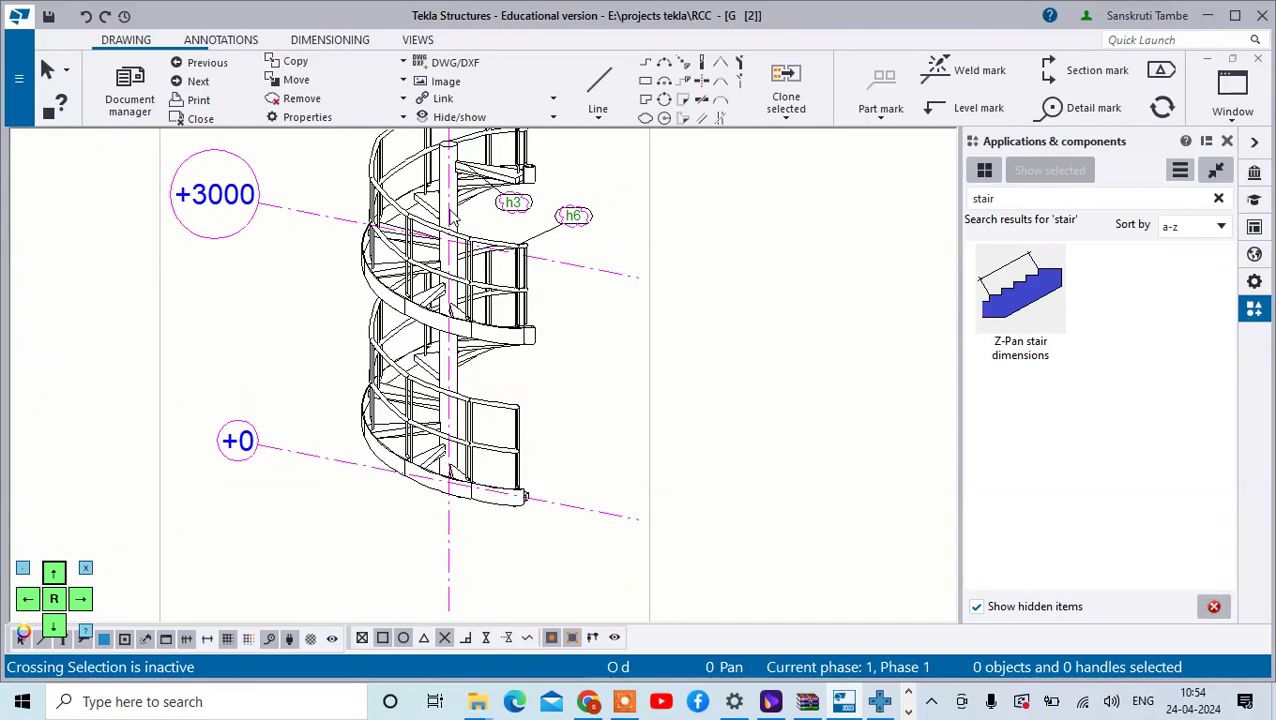
Add a part mark to the central column using the view properties and move it just below the stair's base.
{"action": "left_click", "coordinate": [450, 212]}
{"action": "right_click", "coordinate": [450, 212]}
{"action": "mouse_move", "coordinate": [530, 344]}
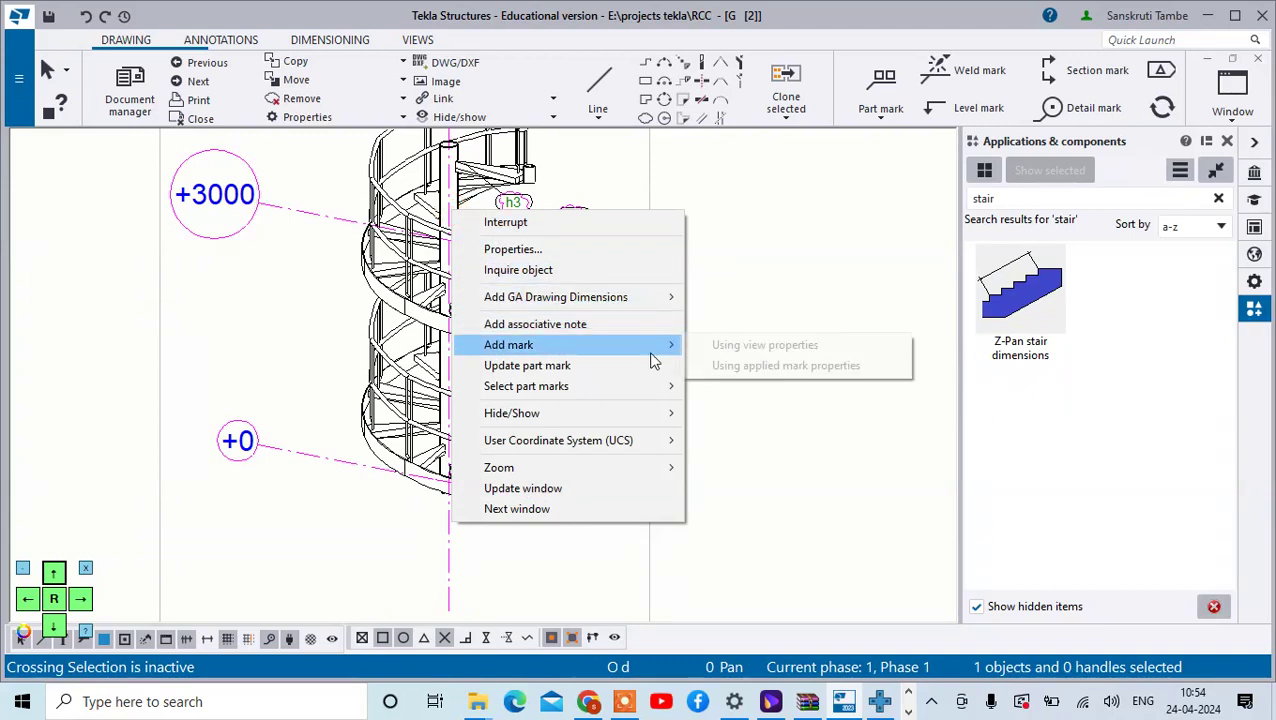
{"action": "left_click", "coordinate": [705, 344]}
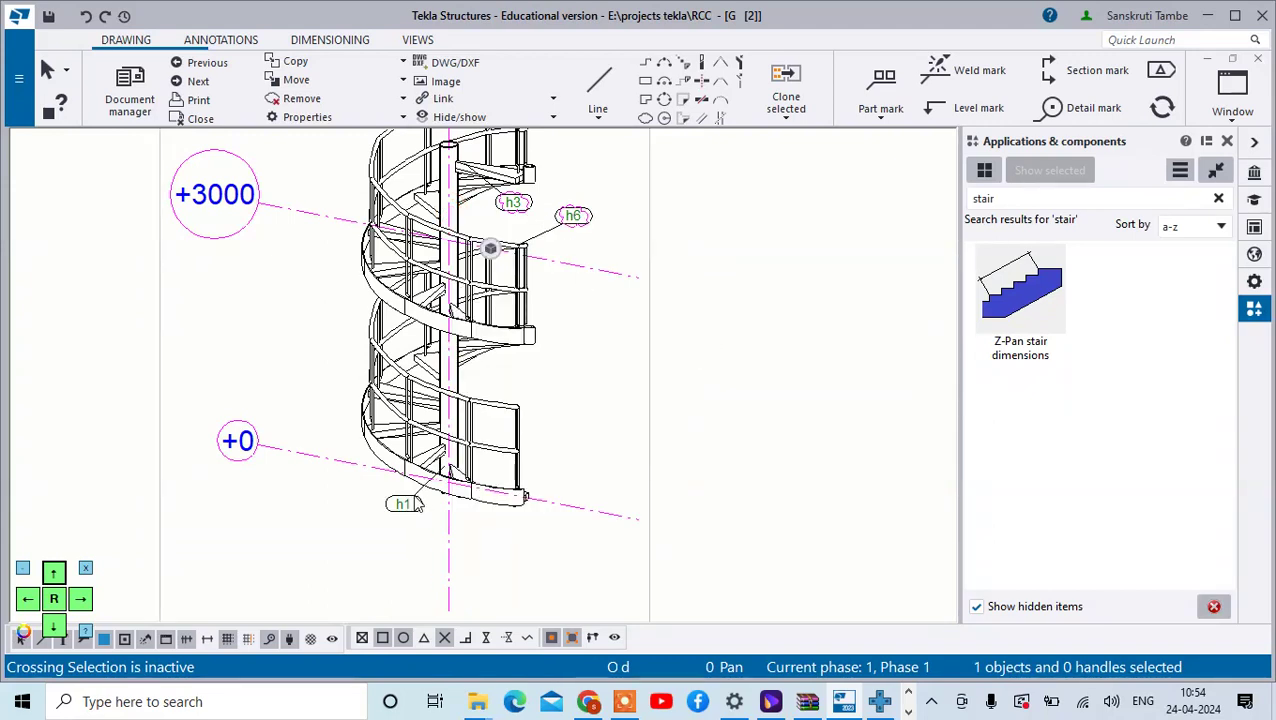
{"action": "left_click", "coordinate": [421, 521]}
{"action": "left_click", "coordinate": [412, 512]}
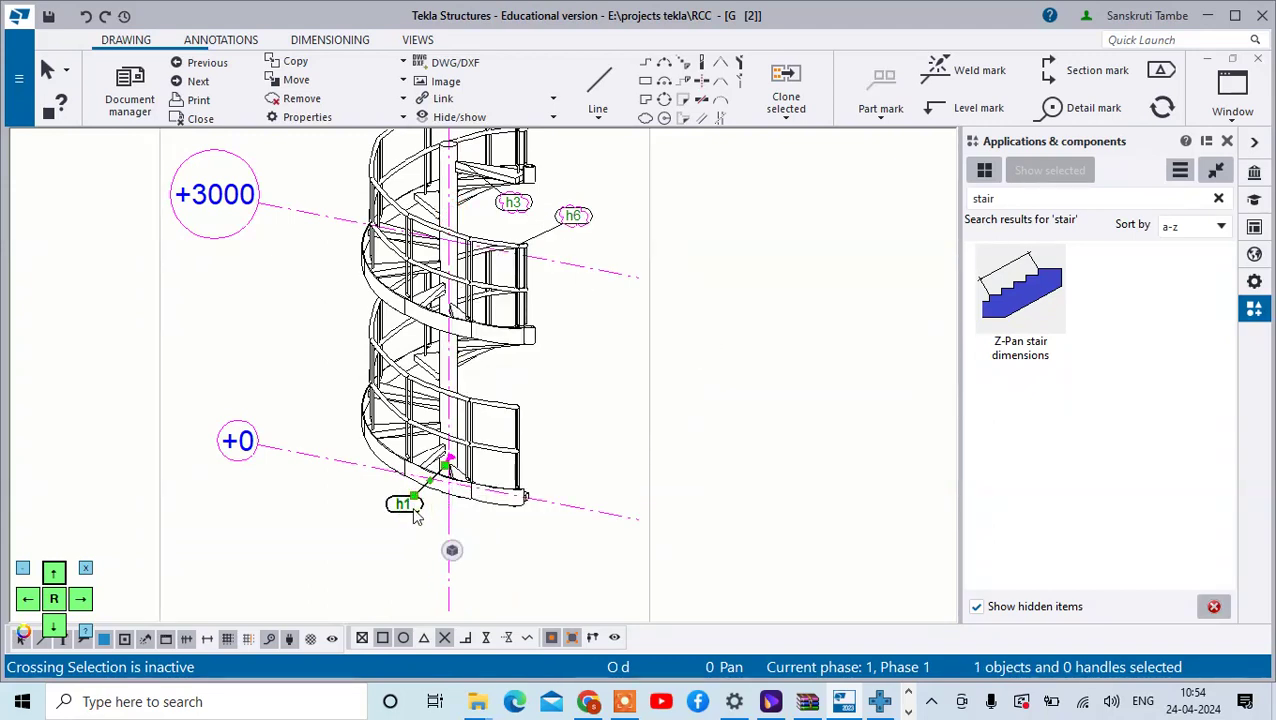
{"action": "left_click_drag", "start_coordinate": [415, 512], "coordinate": [431, 524]}
Add a part mark to the railing post near the stair's lower end using the view properties, and deselect it.
{"action": "scroll", "coordinate": [476, 524], "scroll_direction": "up", "scroll_amount": 4}
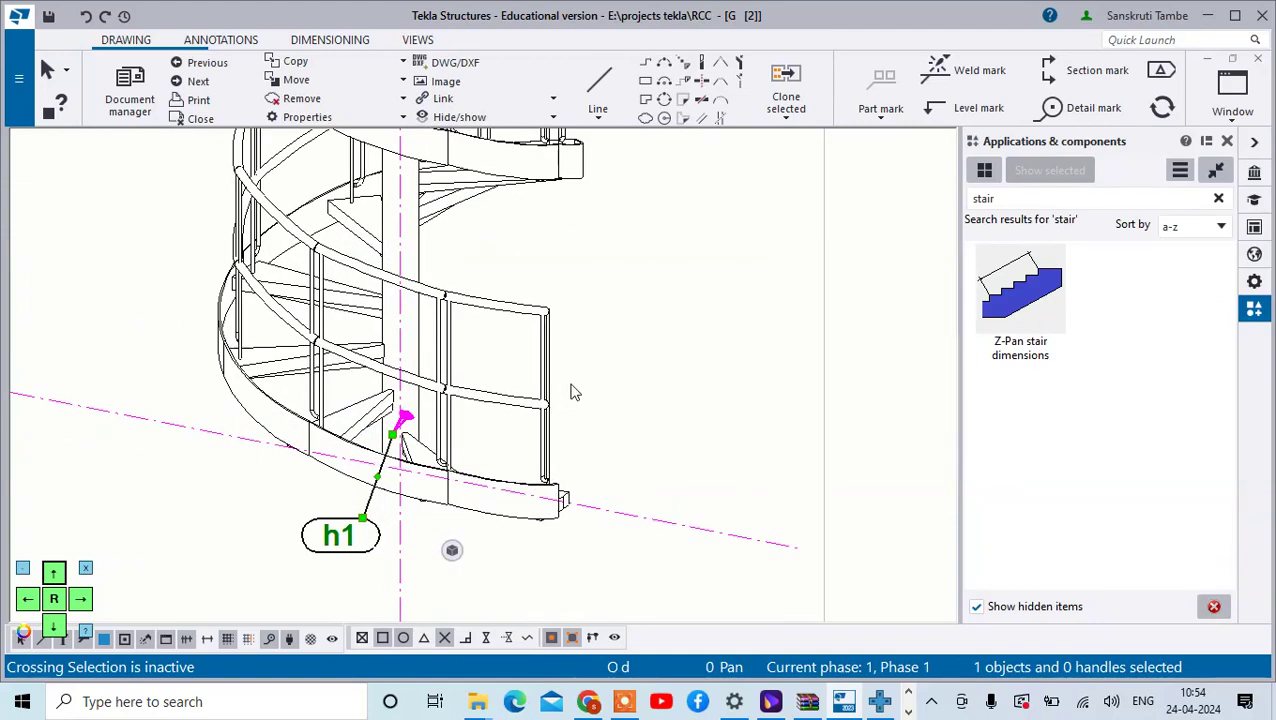
{"action": "left_click", "coordinate": [456, 358]}
{"action": "right_click", "coordinate": [450, 355]}
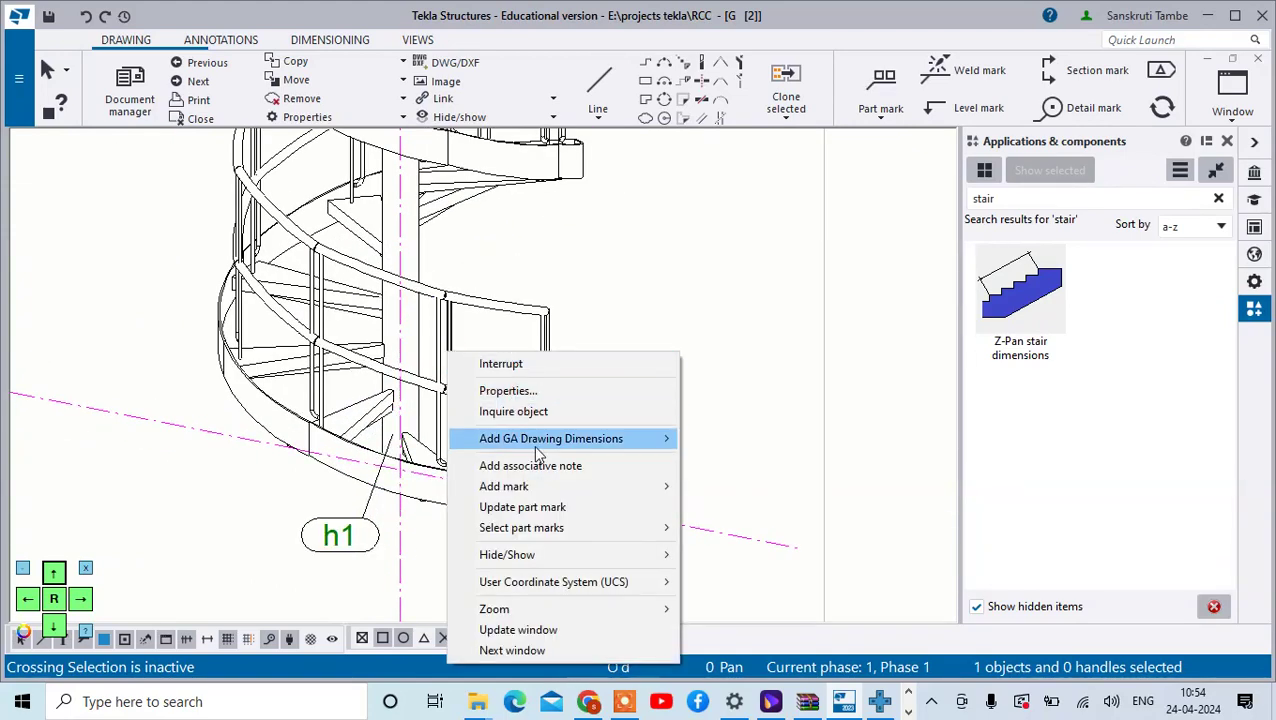
{"action": "mouse_move", "coordinate": [655, 490]}
{"action": "left_click", "coordinate": [730, 488]}
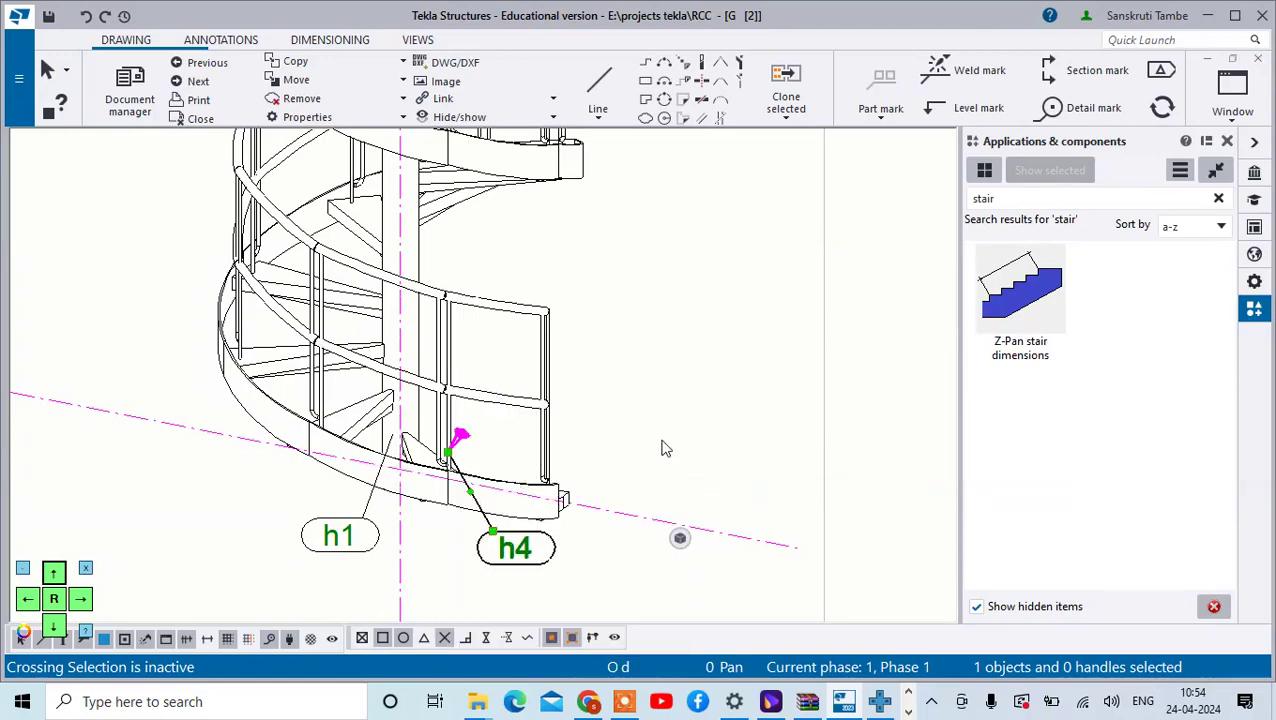
{"action": "left_click", "coordinate": [700, 435]}
{"action": "scroll", "coordinate": [700, 440], "scroll_direction": "down", "scroll_amount": 6}
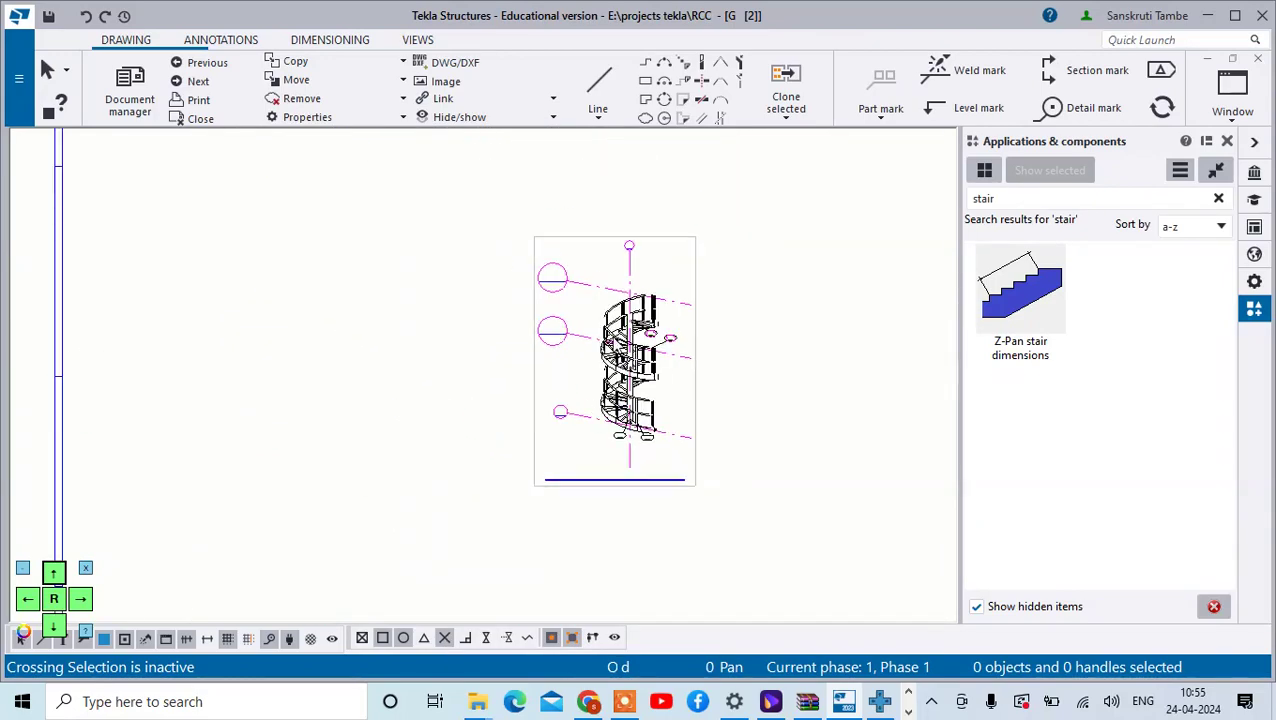
Add the Profile element after the assembly position in the handrail's part mark and apply the modification.
{"action": "scroll", "coordinate": [703, 382], "scroll_direction": "up", "scroll_amount": 8}
{"action": "left_click", "coordinate": [564, 316]}
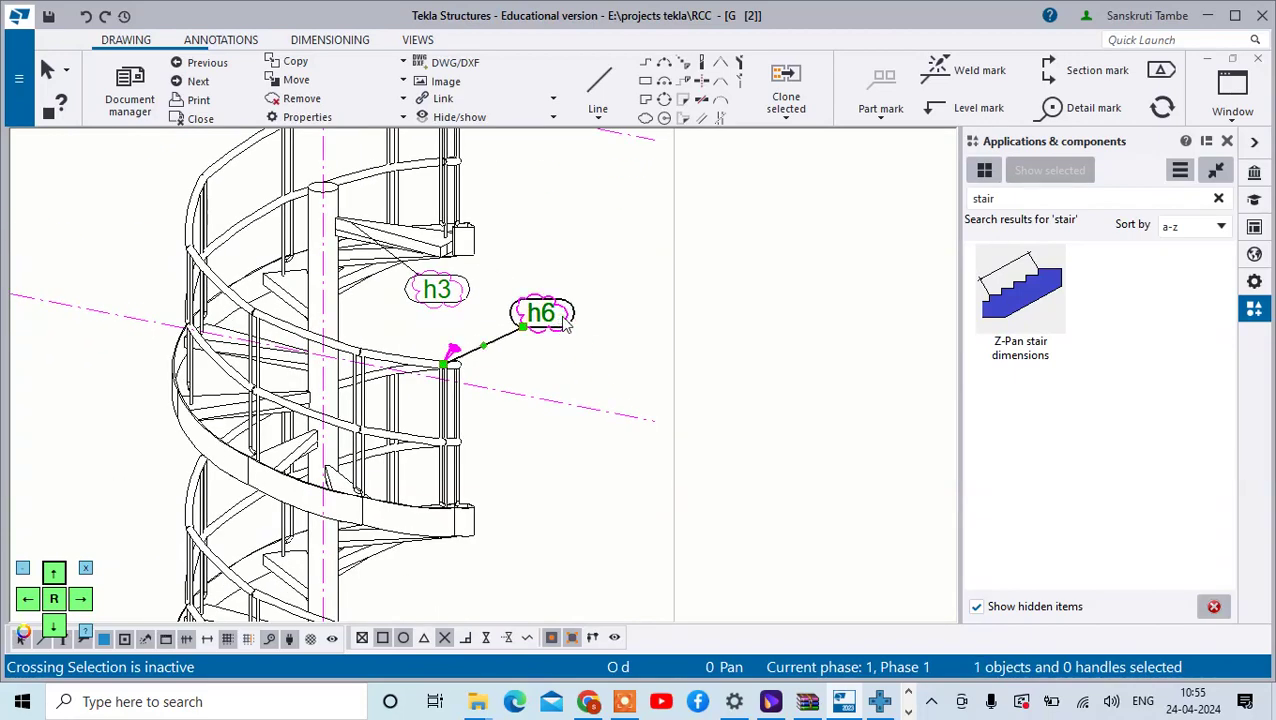
{"action": "right_click", "coordinate": [568, 318]}
{"action": "double_click", "coordinate": [568, 308]}
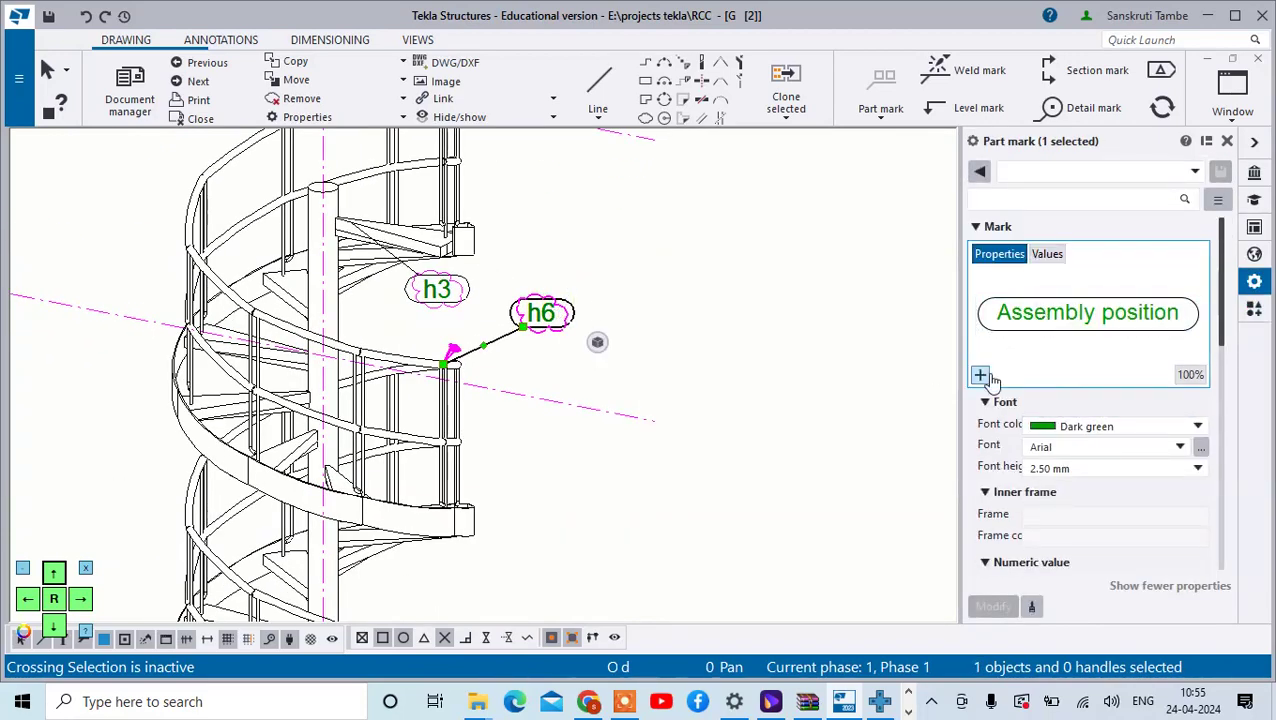
{"action": "left_click", "coordinate": [981, 373]}
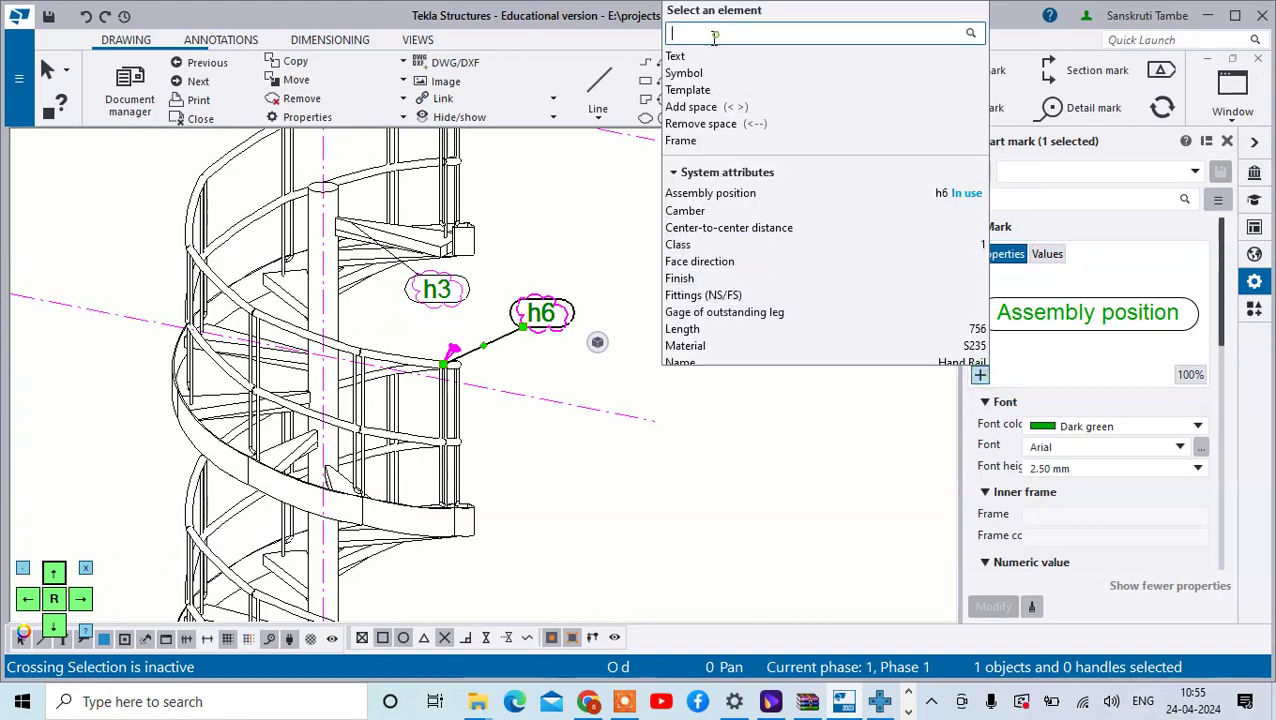
{"action": "type", "text": "pro"}
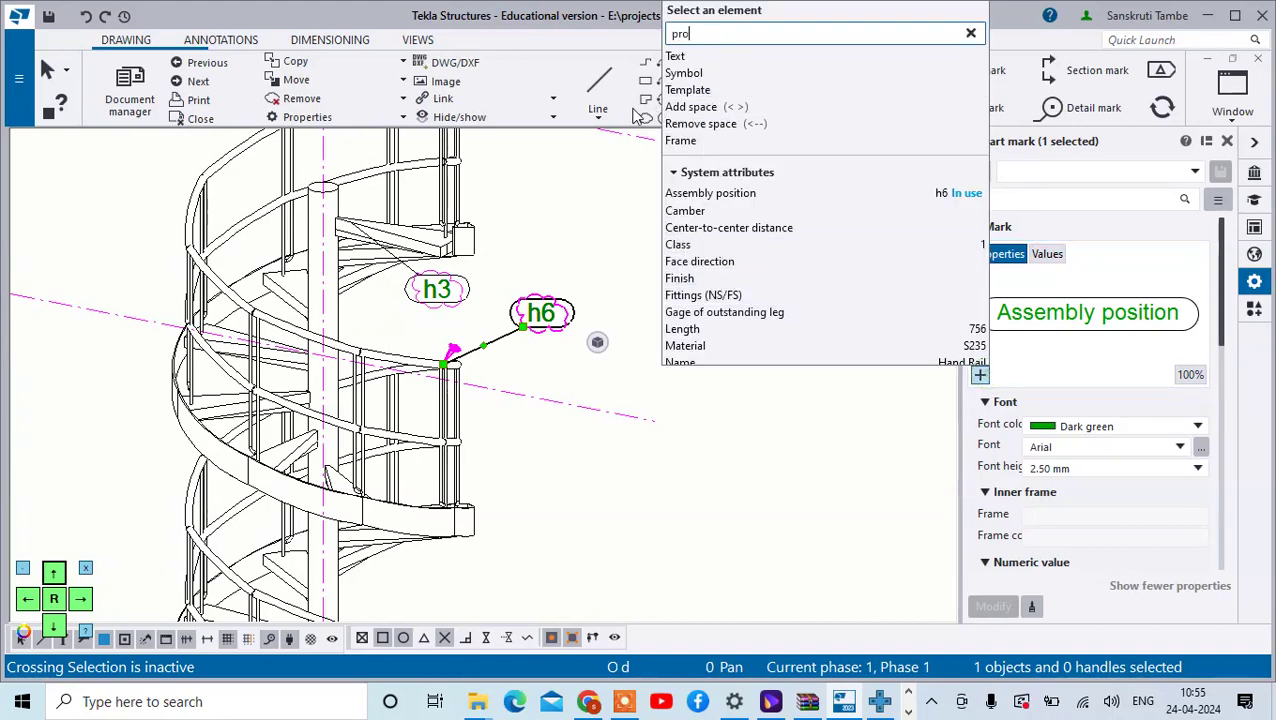
{"action": "type", "text": "file"}
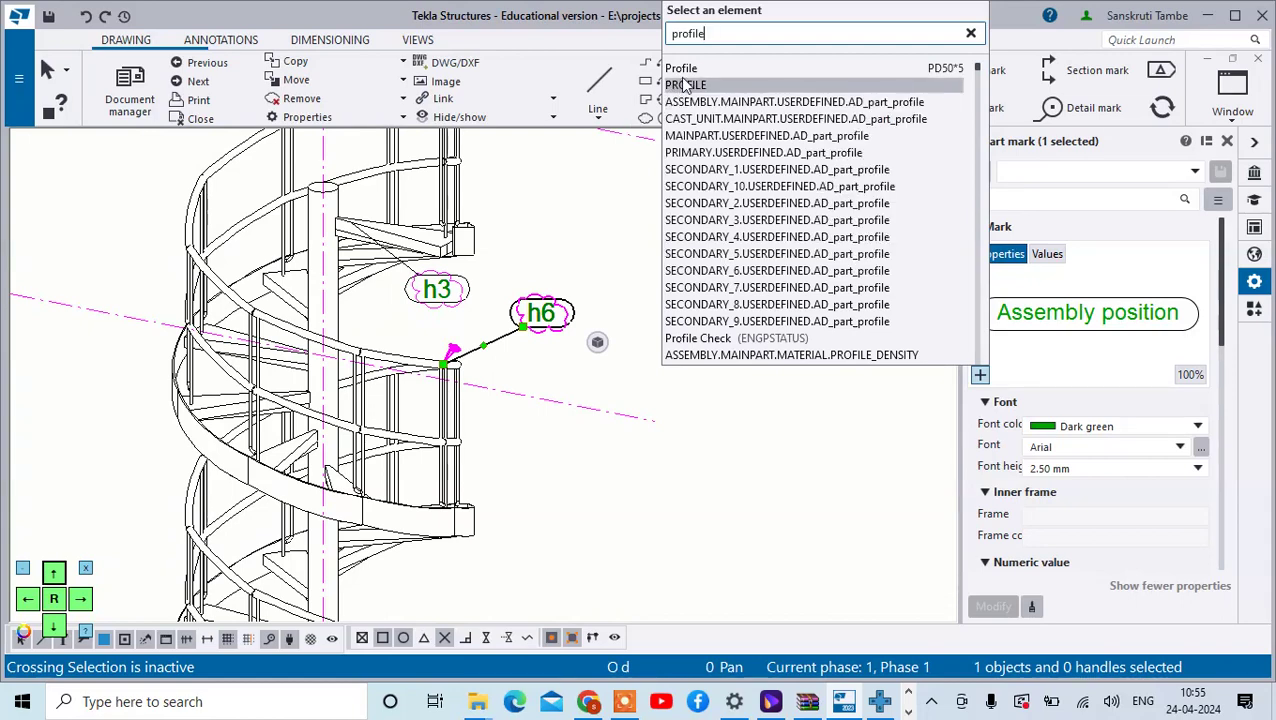
{"action": "left_click", "coordinate": [683, 71]}
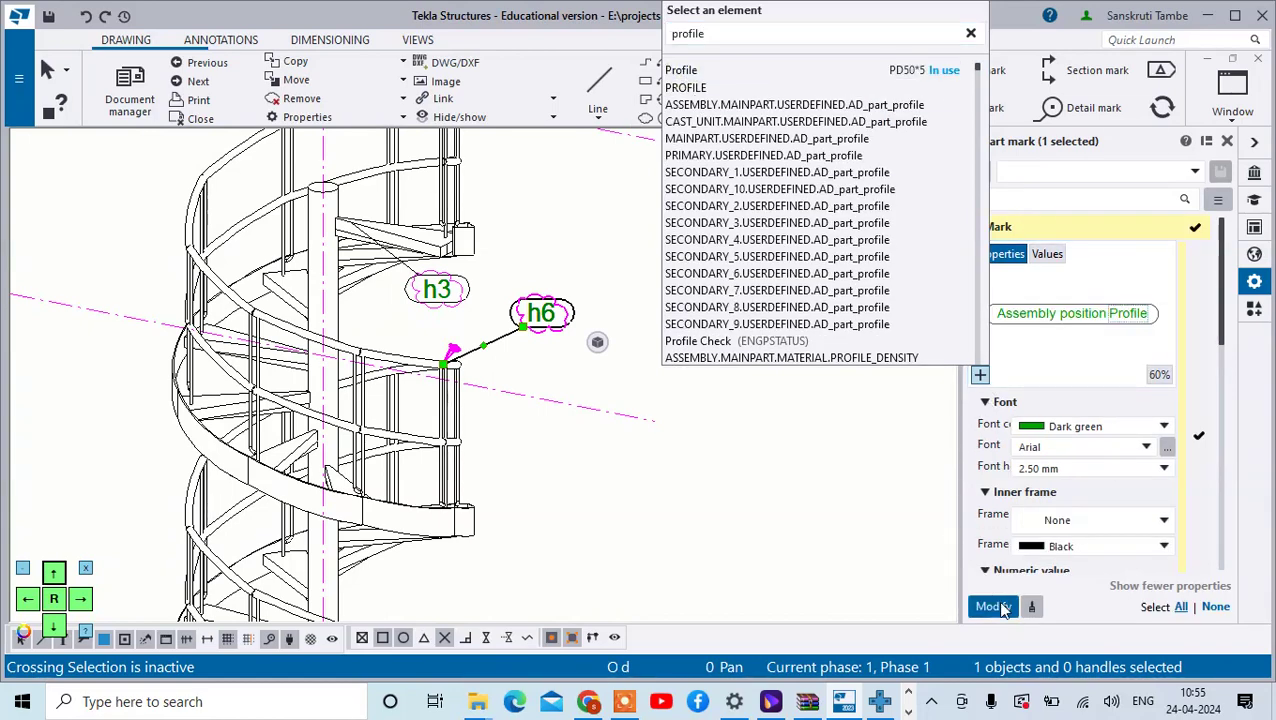
{"action": "left_click", "coordinate": [1001, 607]}
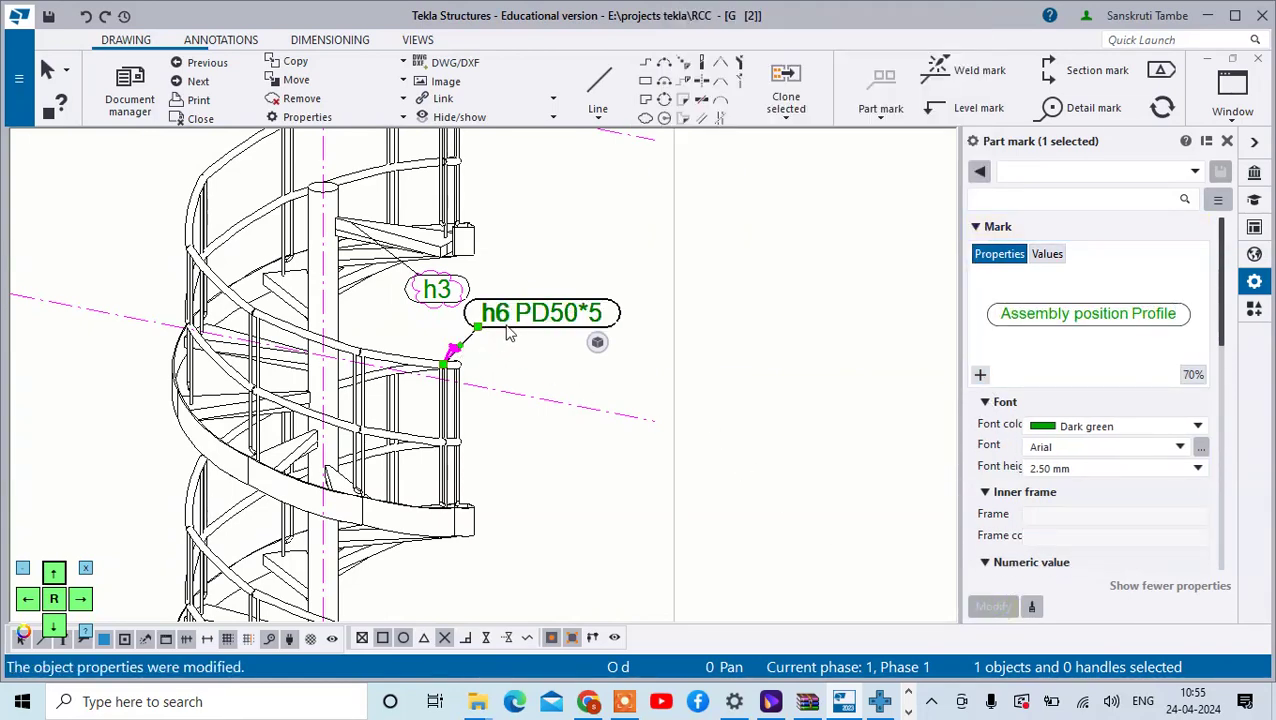
{"action": "scroll", "coordinate": [507, 333], "scroll_direction": "up", "scroll_amount": 2}
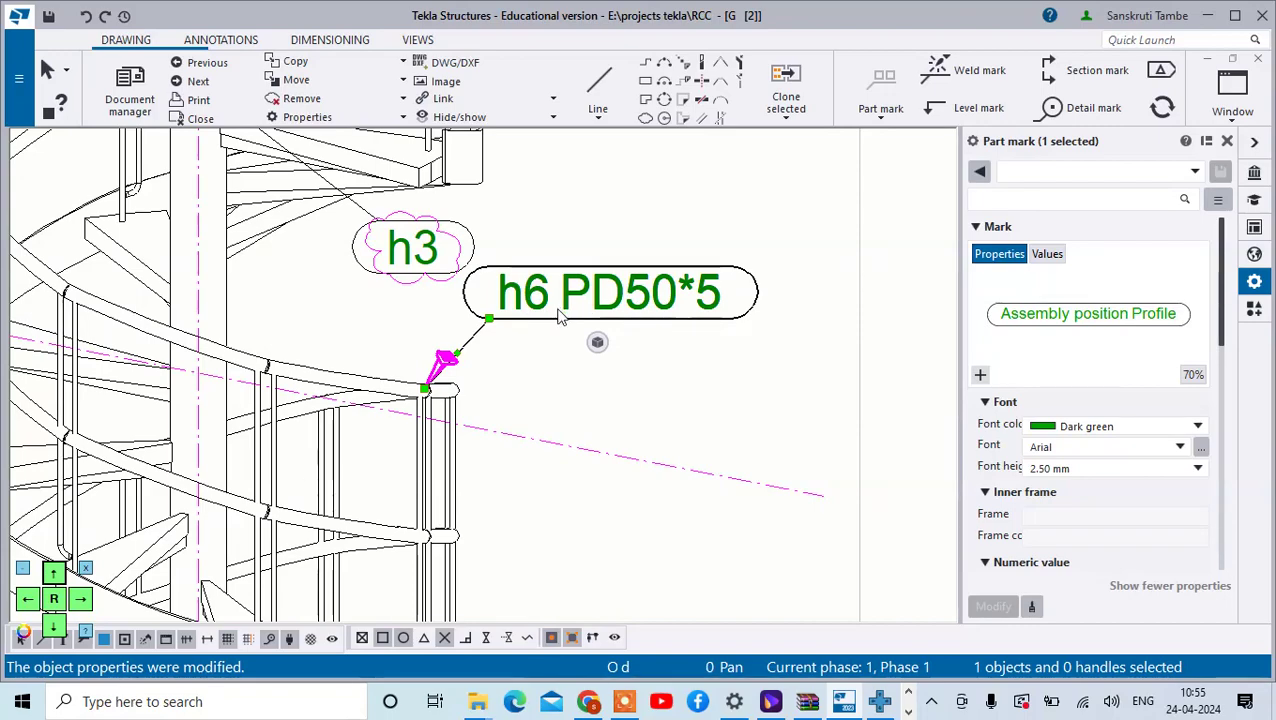
Add the Profile element to the central column's part mark at the stair's base and apply the modification.
{"action": "scroll", "coordinate": [560, 316], "scroll_direction": "down", "scroll_amount": 2}
{"action": "scroll", "coordinate": [435, 331], "scroll_direction": "down", "scroll_amount": 2}
{"action": "scroll", "coordinate": [393, 590], "scroll_direction": "up", "scroll_amount": 3}
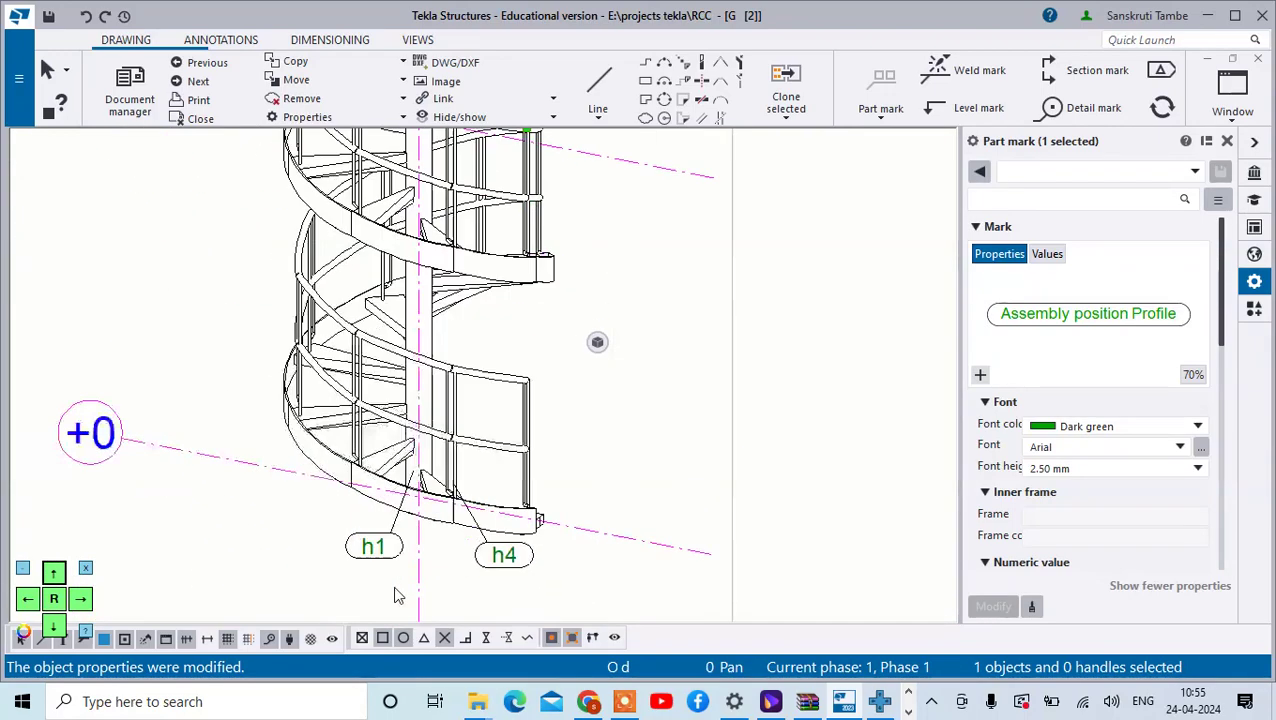
{"action": "left_click", "coordinate": [387, 558]}
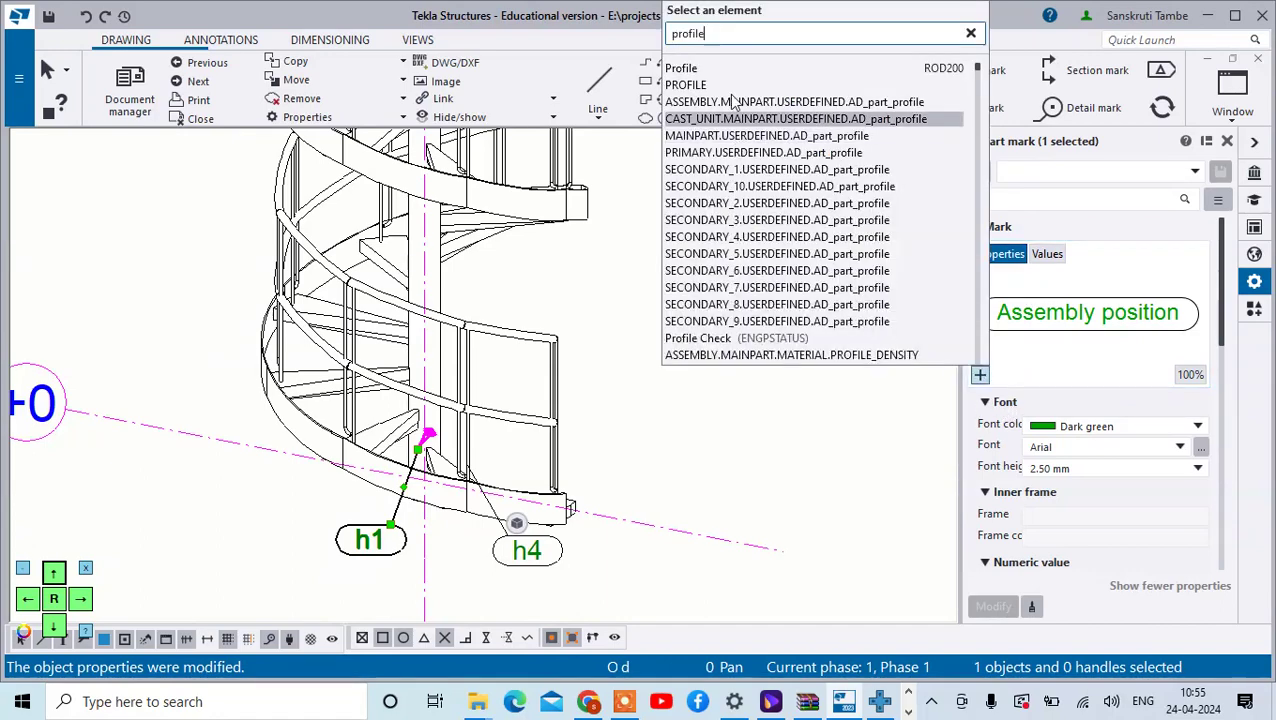
{"action": "left_click", "coordinate": [688, 70]}
{"action": "left_click", "coordinate": [996, 612]}
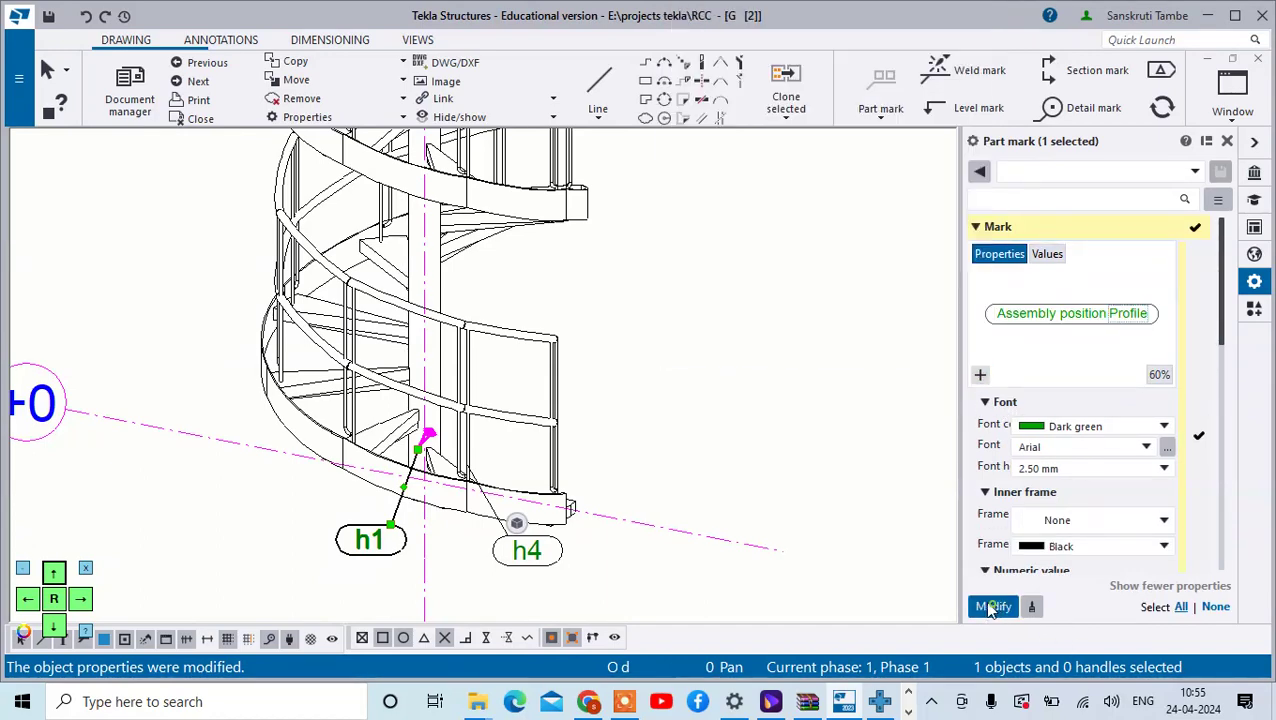
{"action": "scroll", "coordinate": [600, 495], "scroll_direction": "down", "scroll_amount": 2}
{"action": "scroll", "coordinate": [580, 520], "scroll_direction": "up", "scroll_amount": 2}
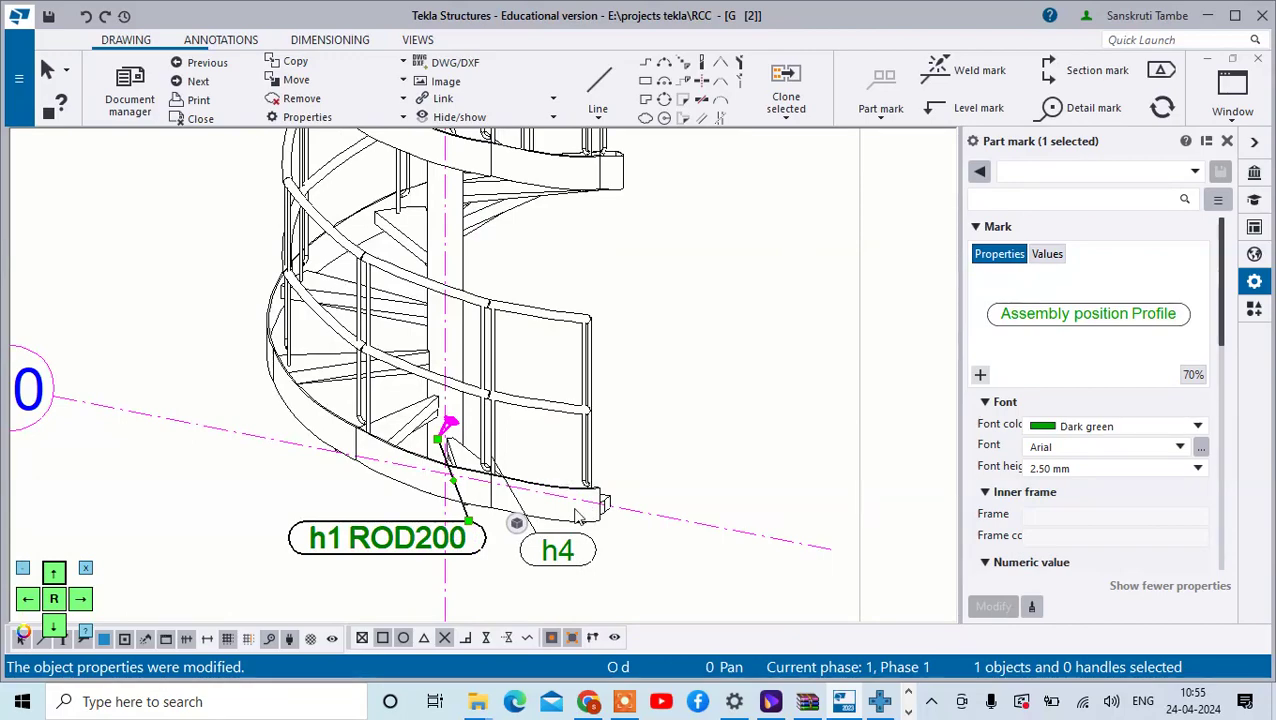
{"action": "scroll", "coordinate": [589, 396], "scroll_direction": "down", "scroll_amount": 8}
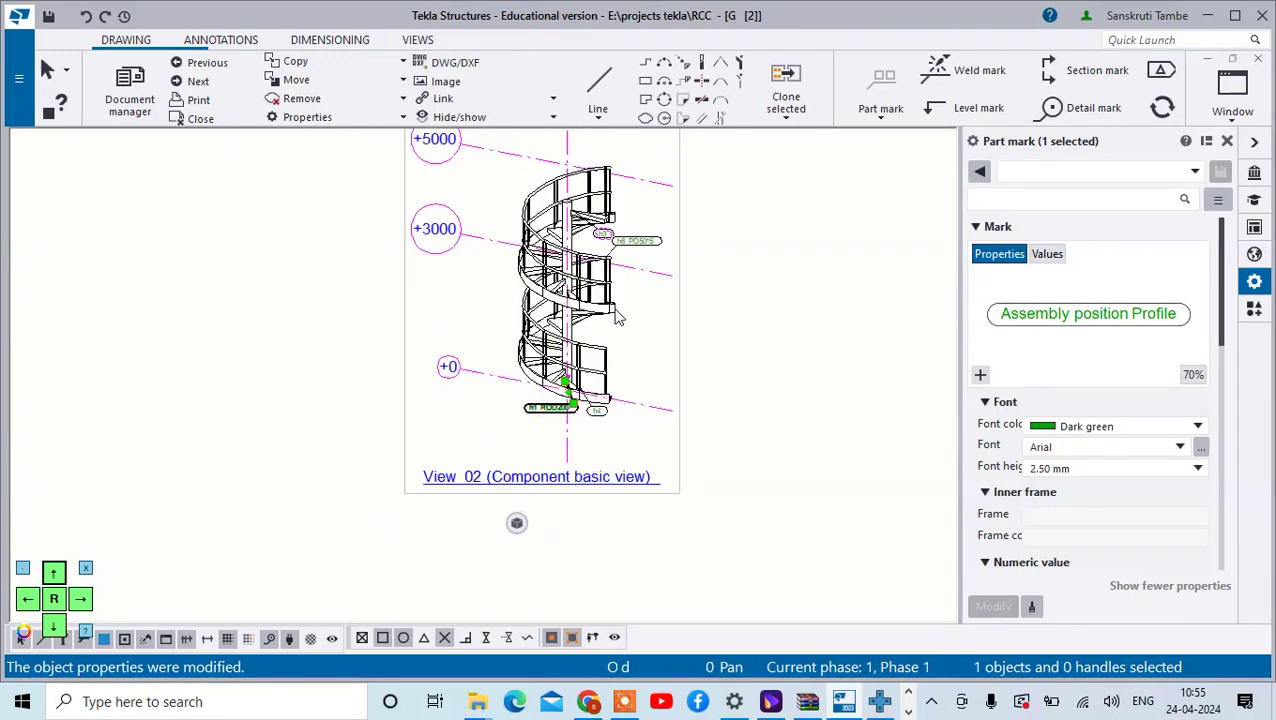
{"action": "scroll", "coordinate": [617, 314], "scroll_direction": "up", "scroll_amount": 7}
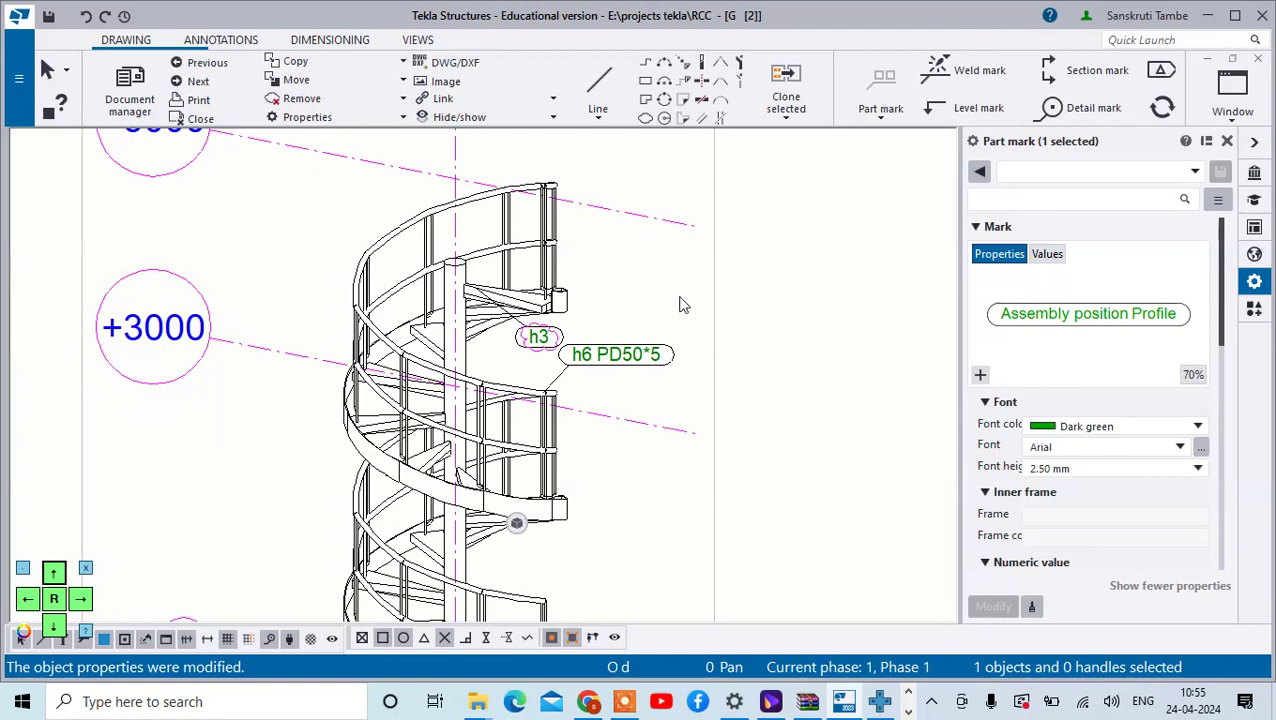
{"action": "scroll", "coordinate": [680, 305], "scroll_direction": "down", "scroll_amount": 4}
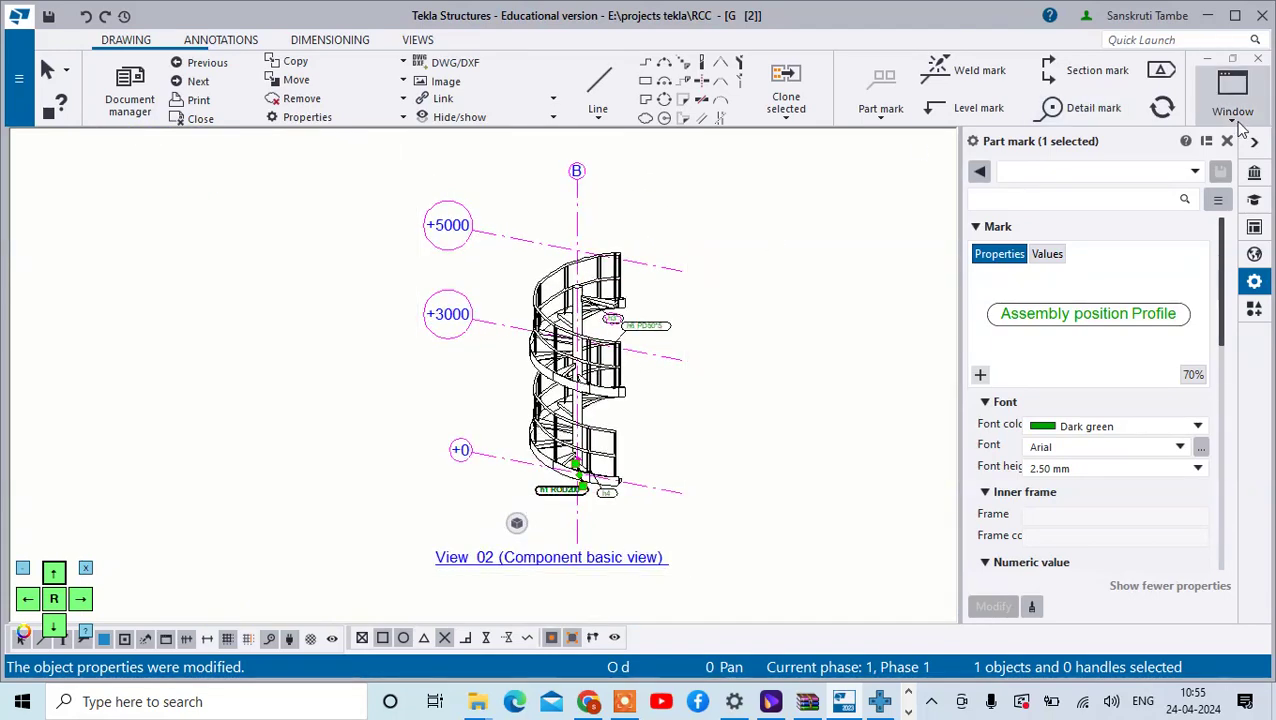
Switch to the 3d model view and turn it to plan, framing the spiral stair at grid B-2.
{"action": "left_click", "coordinate": [1236, 116]}
{"action": "left_click", "coordinate": [1165, 249]}
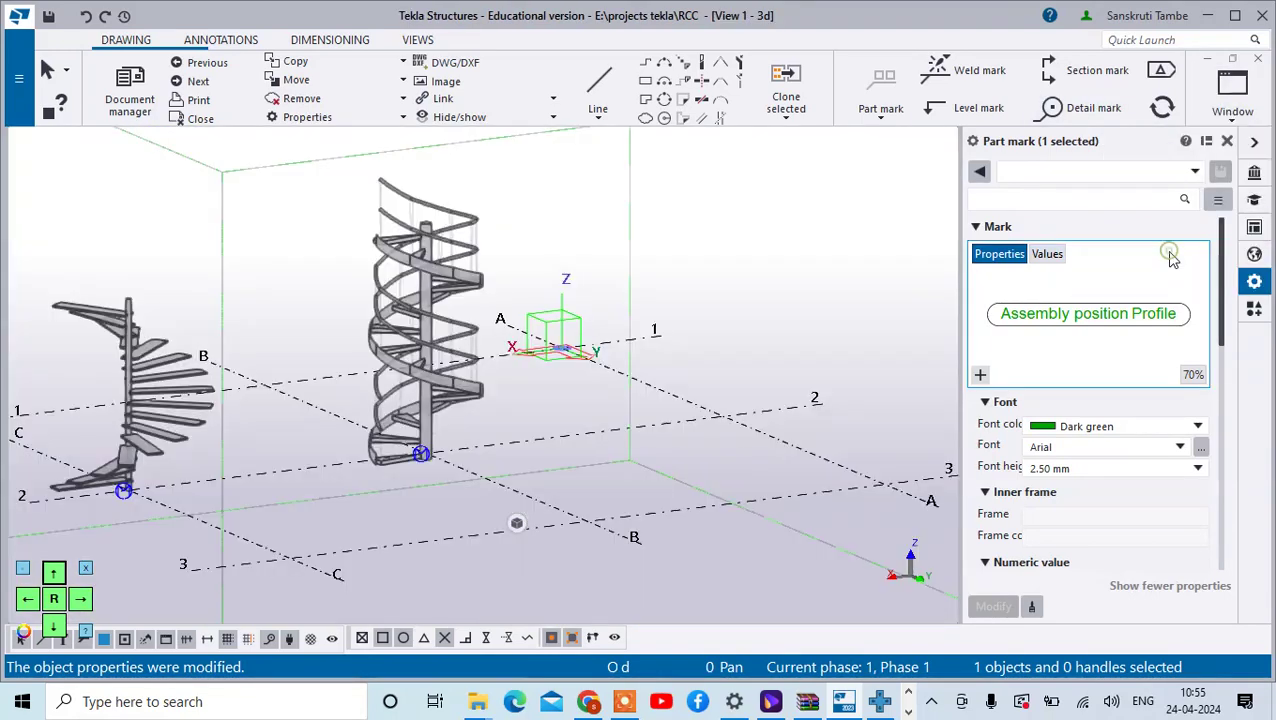
{"action": "scroll", "coordinate": [368, 264], "scroll_direction": "up", "scroll_amount": 3}
{"action": "scroll", "coordinate": [441, 298], "scroll_direction": "down", "scroll_amount": 2}
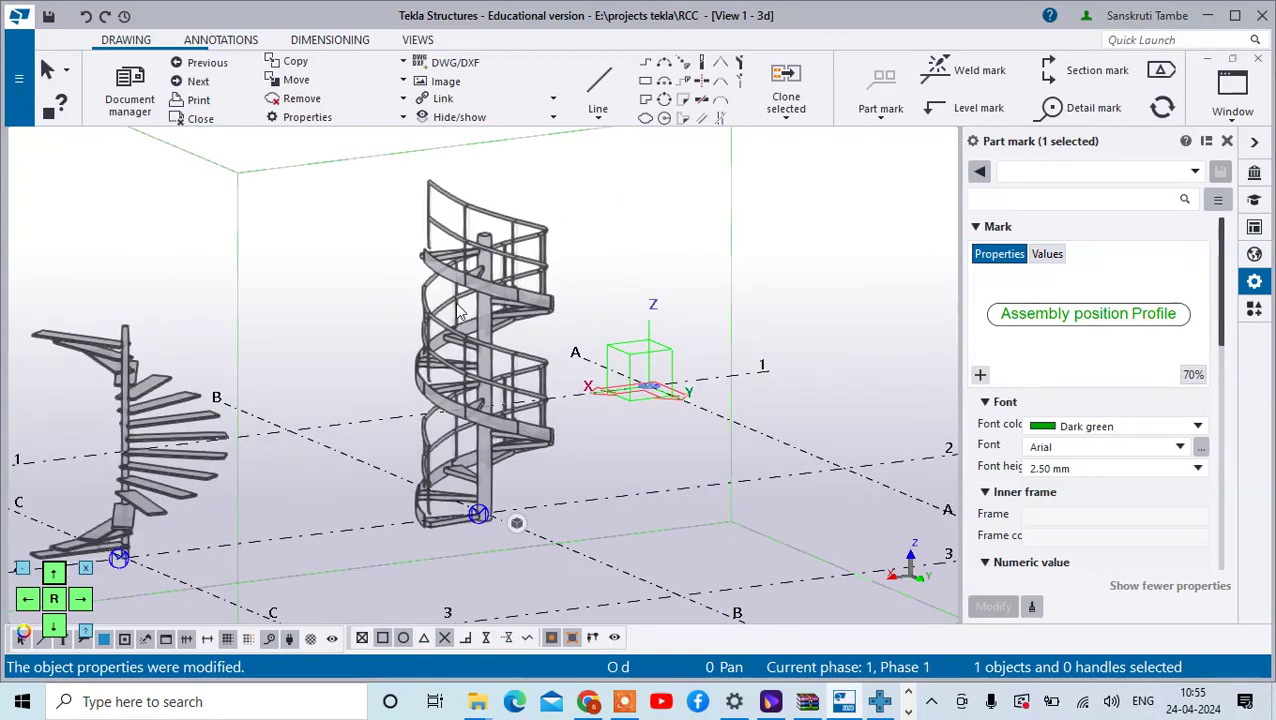
{"action": "key", "text": "ctrl+p"}
{"action": "scroll", "coordinate": [436, 370], "scroll_direction": "up", "scroll_amount": 4}
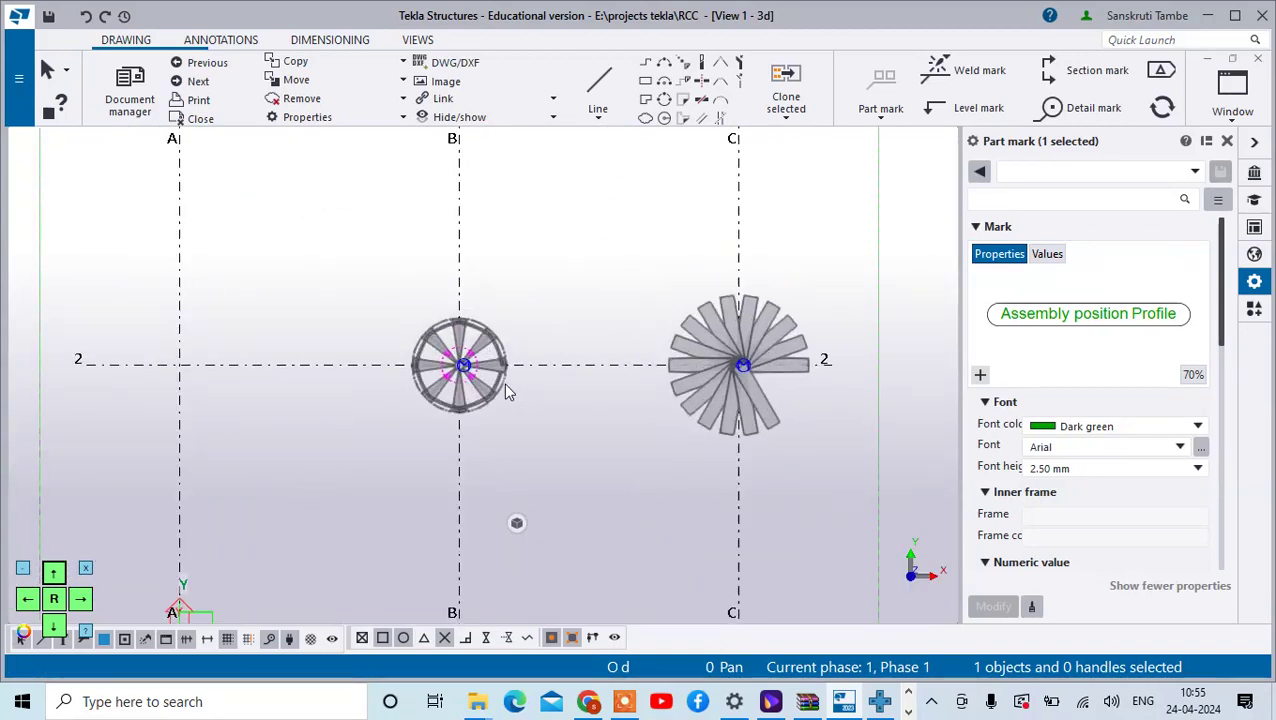
{"action": "scroll", "coordinate": [472, 360], "scroll_direction": "up", "scroll_amount": 1}
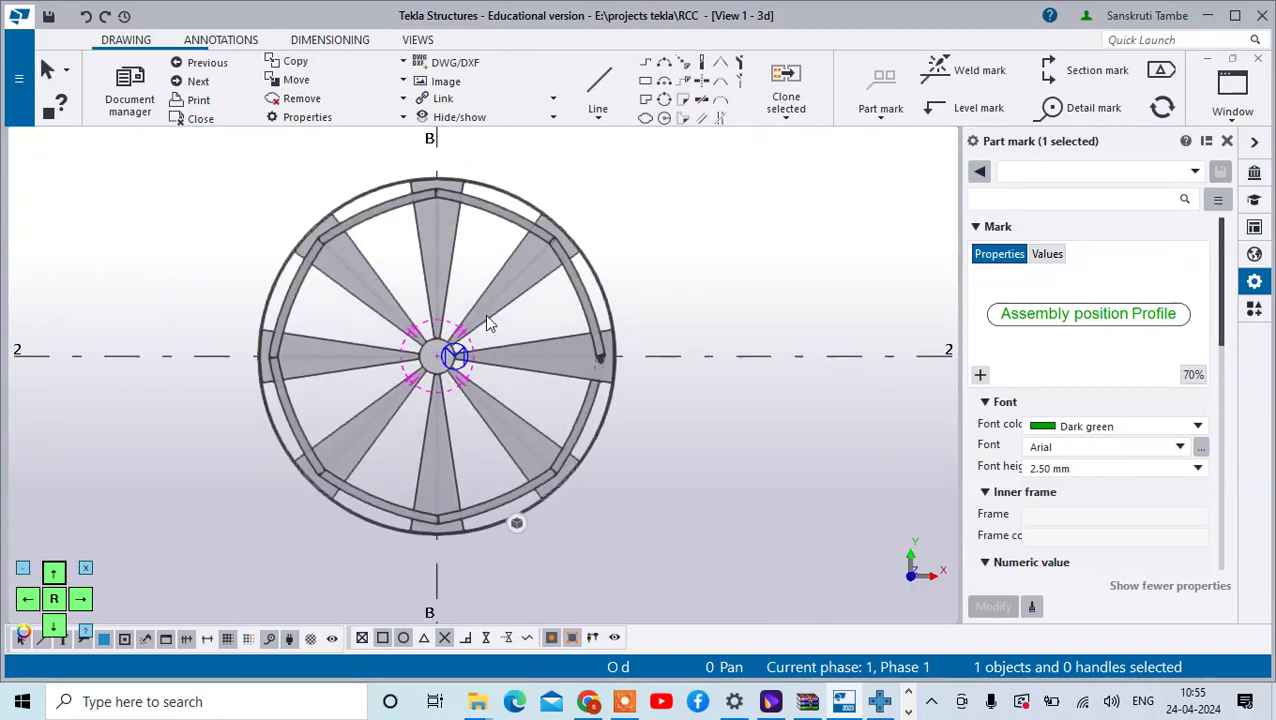
Create a drawing view from a rectangular model area enclosing the spiral stair in plan.
{"action": "left_click", "coordinate": [418, 39]}
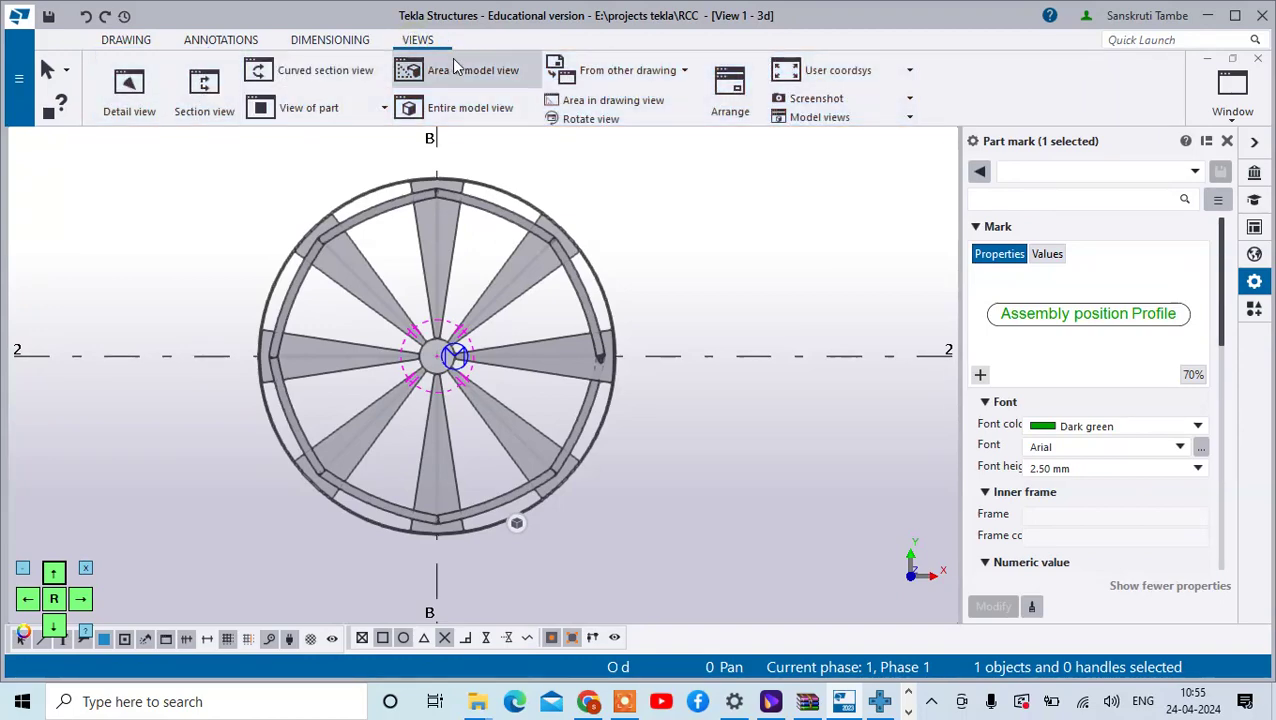
{"action": "left_click", "coordinate": [458, 78]}
{"action": "scroll", "coordinate": [386, 212], "scroll_direction": "down", "scroll_amount": 3}
{"action": "left_click", "coordinate": [279, 161]}
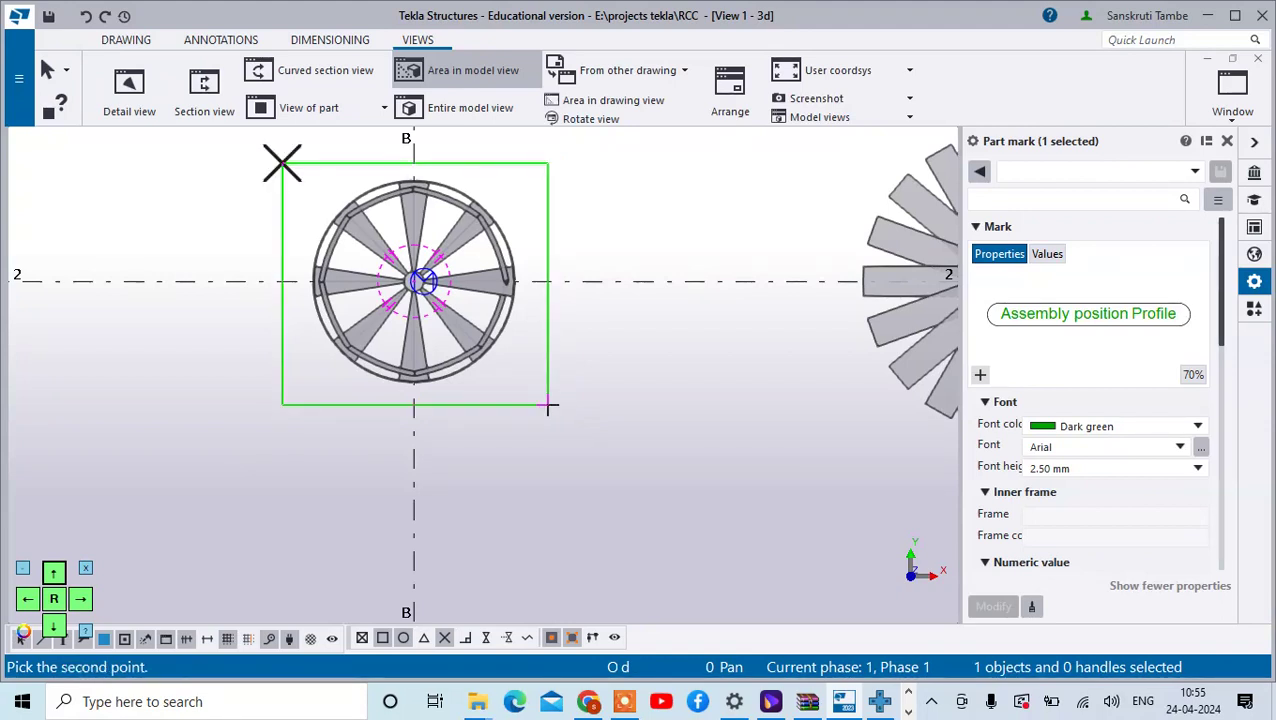
{"action": "left_click", "coordinate": [548, 405]}
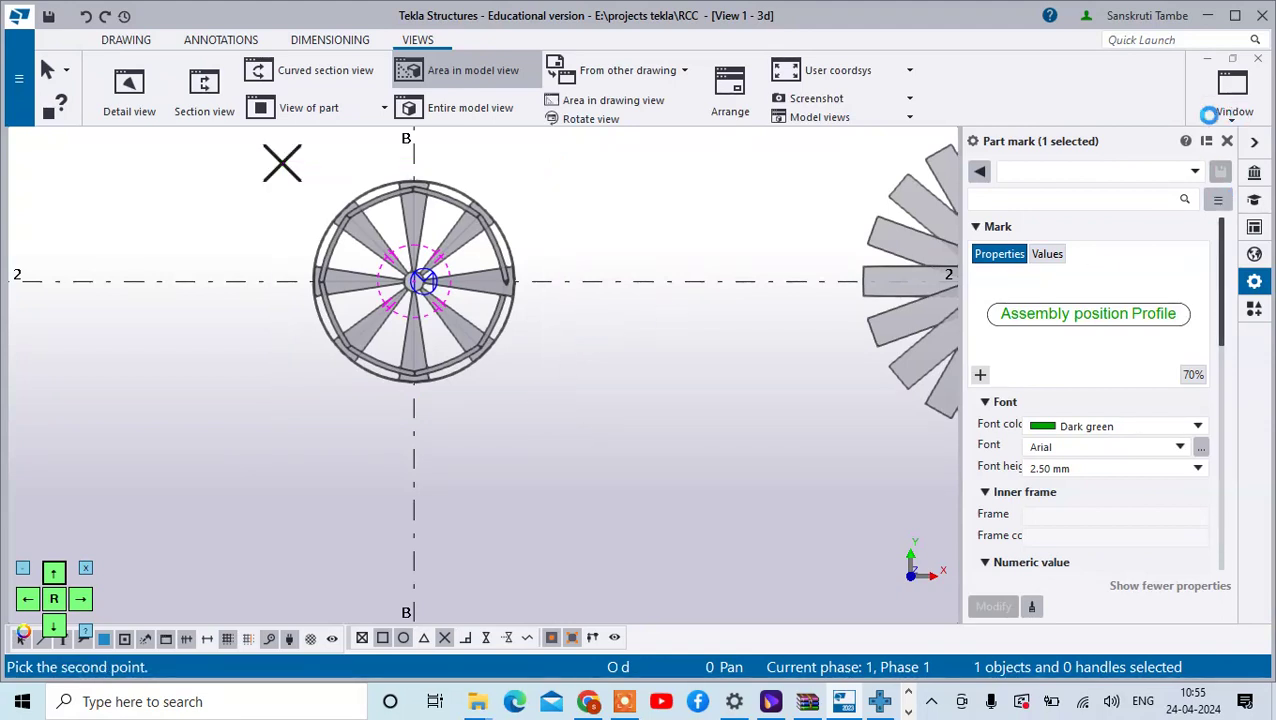
Return to general arrangement drawing G [2], move the new plan view inside the frame beside the component view, and deselect it.
{"action": "left_click", "coordinate": [1232, 95]}
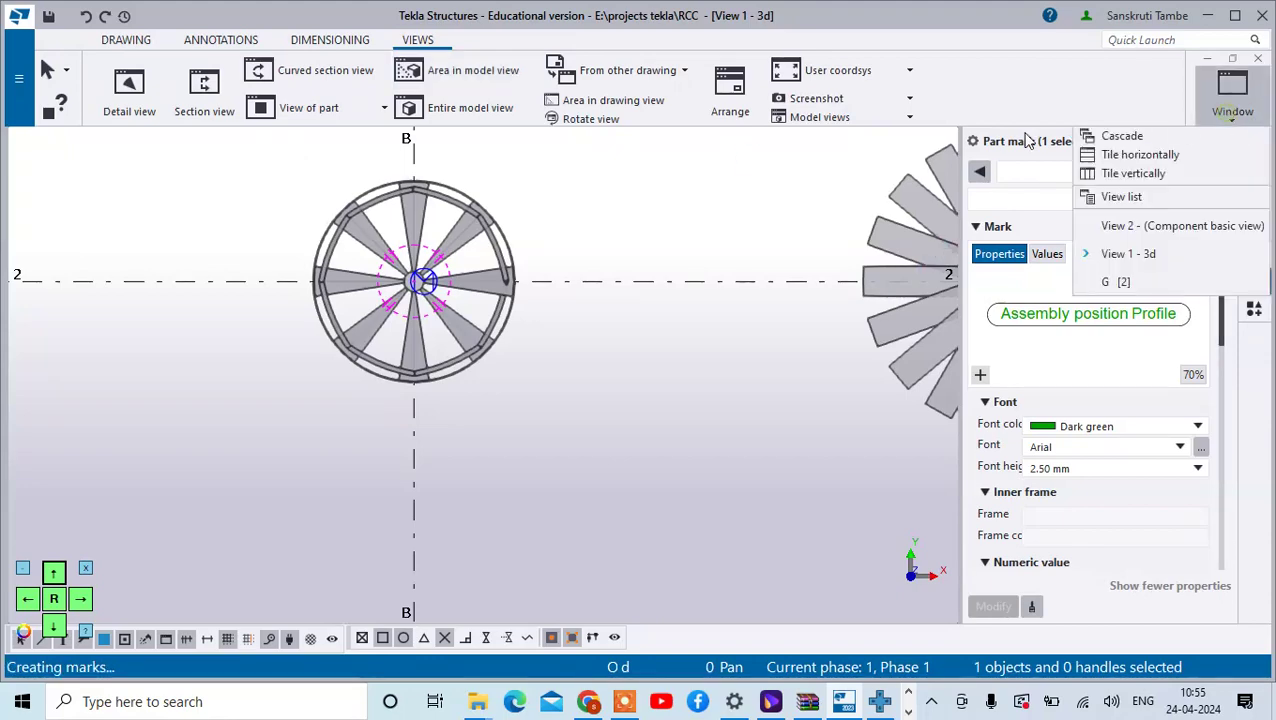
{"action": "left_click", "coordinate": [1124, 277]}
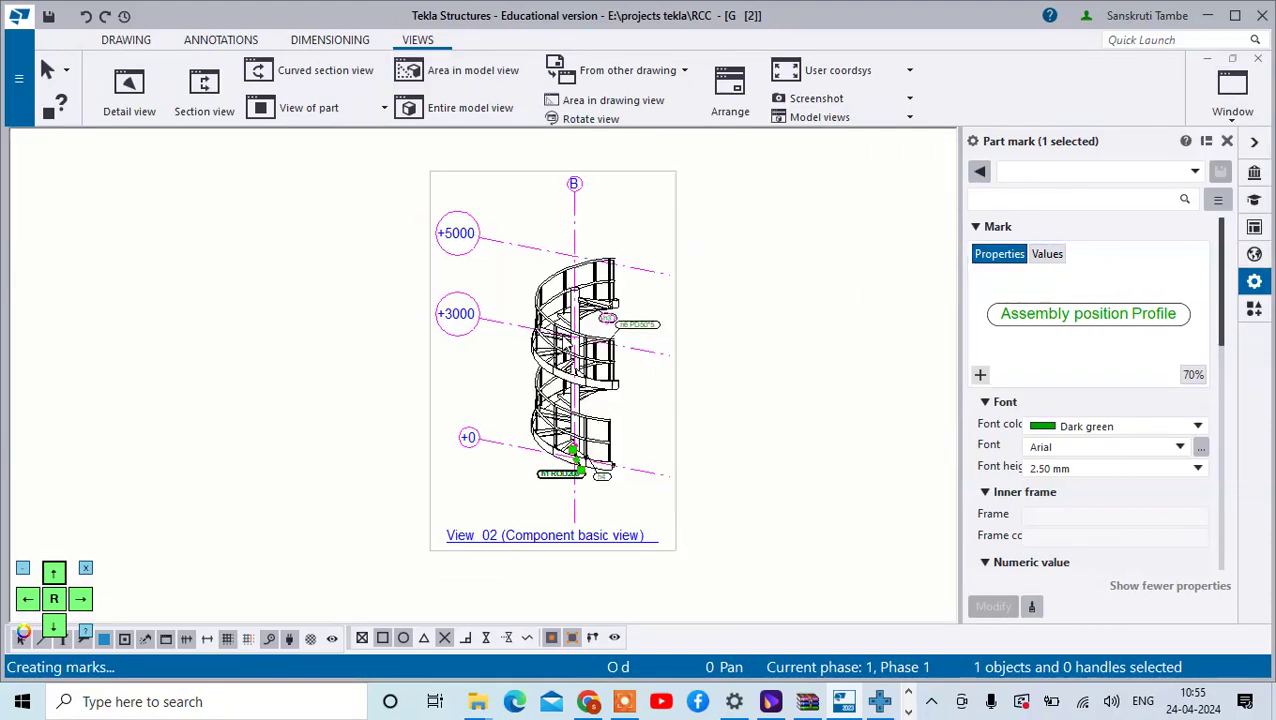
{"action": "left_click", "coordinate": [386, 468]}
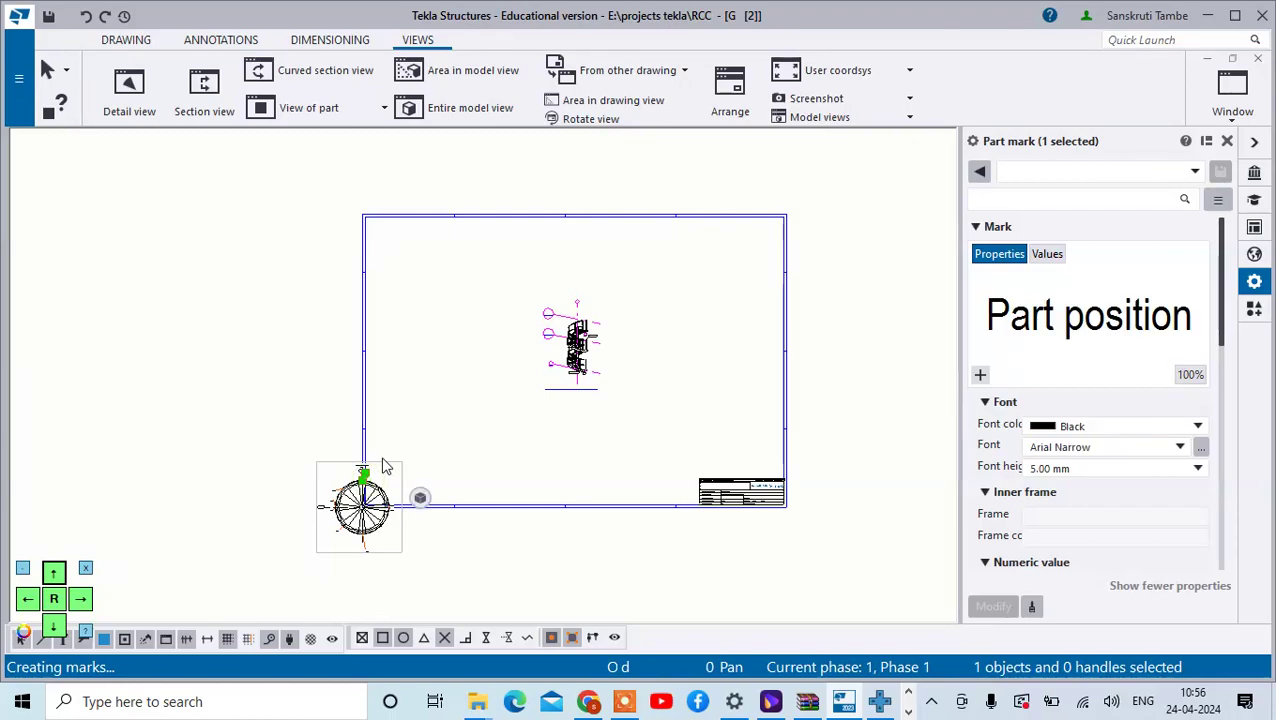
{"action": "mouse_move", "coordinate": [400, 482]}
{"action": "left_mouse_down"}
{"action": "mouse_move", "coordinate": [445, 439]}
{"action": "mouse_move", "coordinate": [494, 327]}
{"action": "left_mouse_up"}
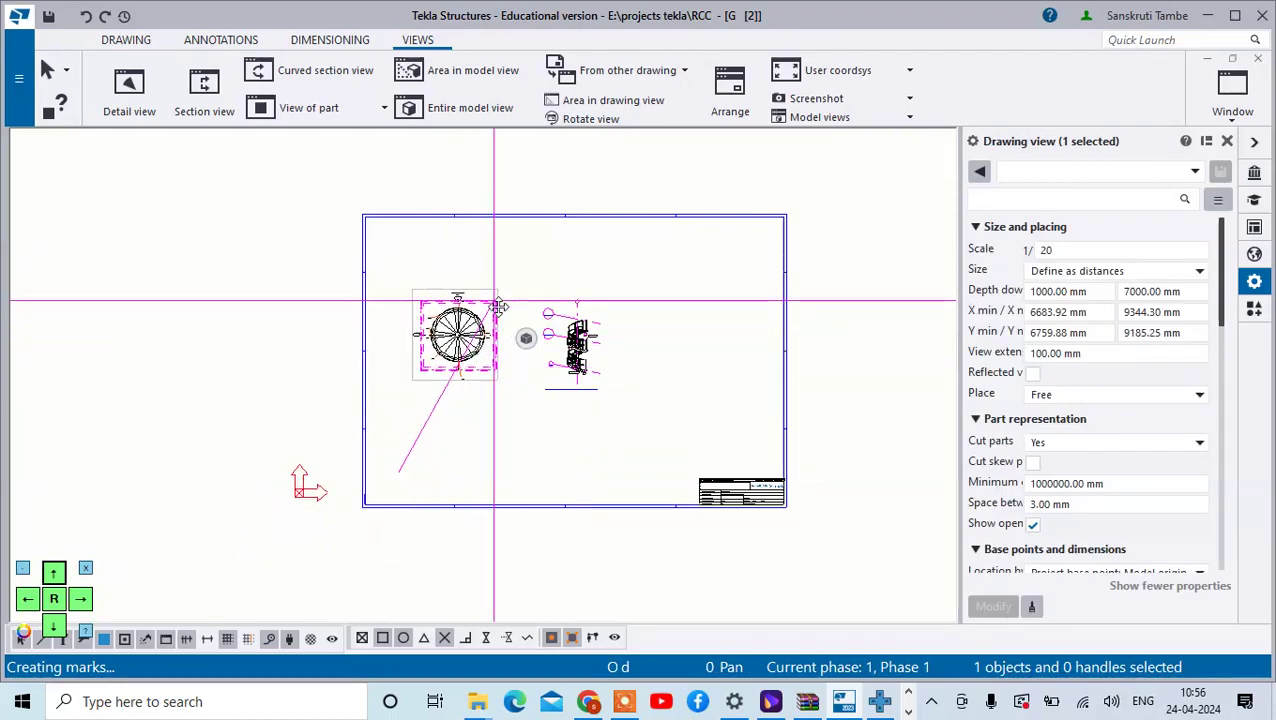
{"action": "scroll", "coordinate": [308, 490], "scroll_direction": "up", "scroll_amount": 3}
{"action": "scroll", "coordinate": [510, 340], "scroll_direction": "up", "scroll_amount": 6}
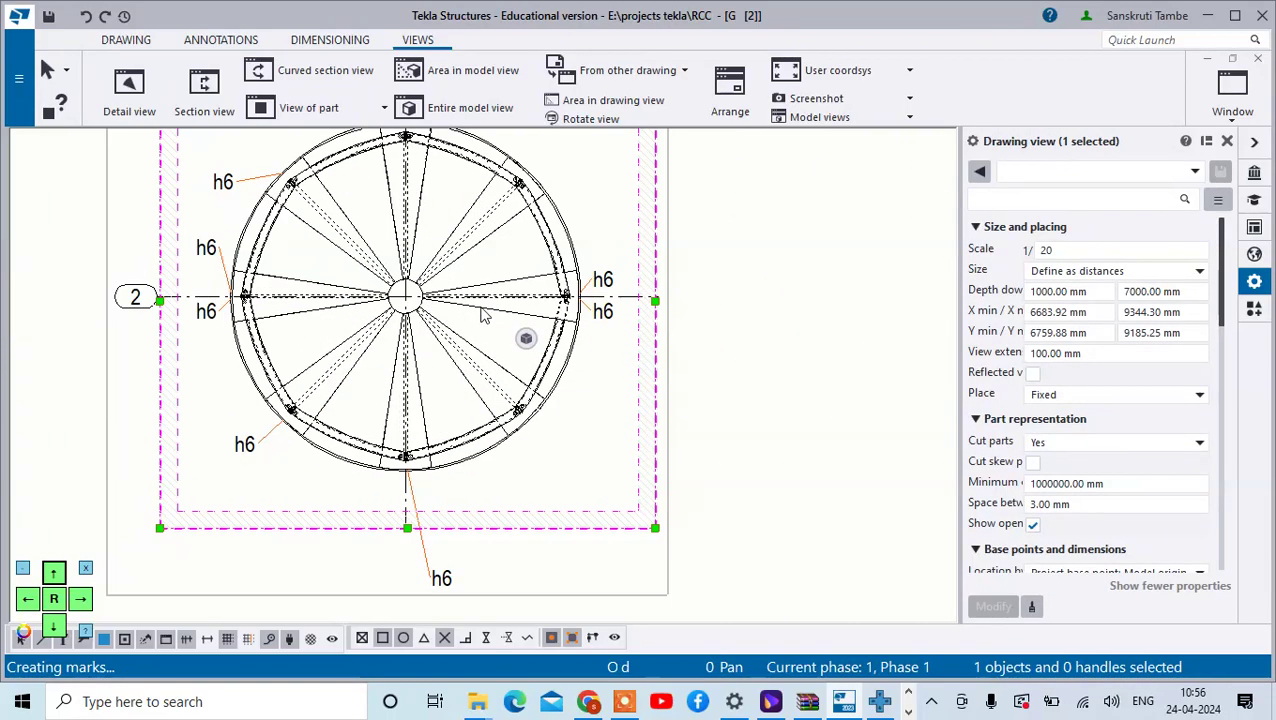
{"action": "scroll", "coordinate": [510, 350], "scroll_direction": "down", "scroll_amount": 6}
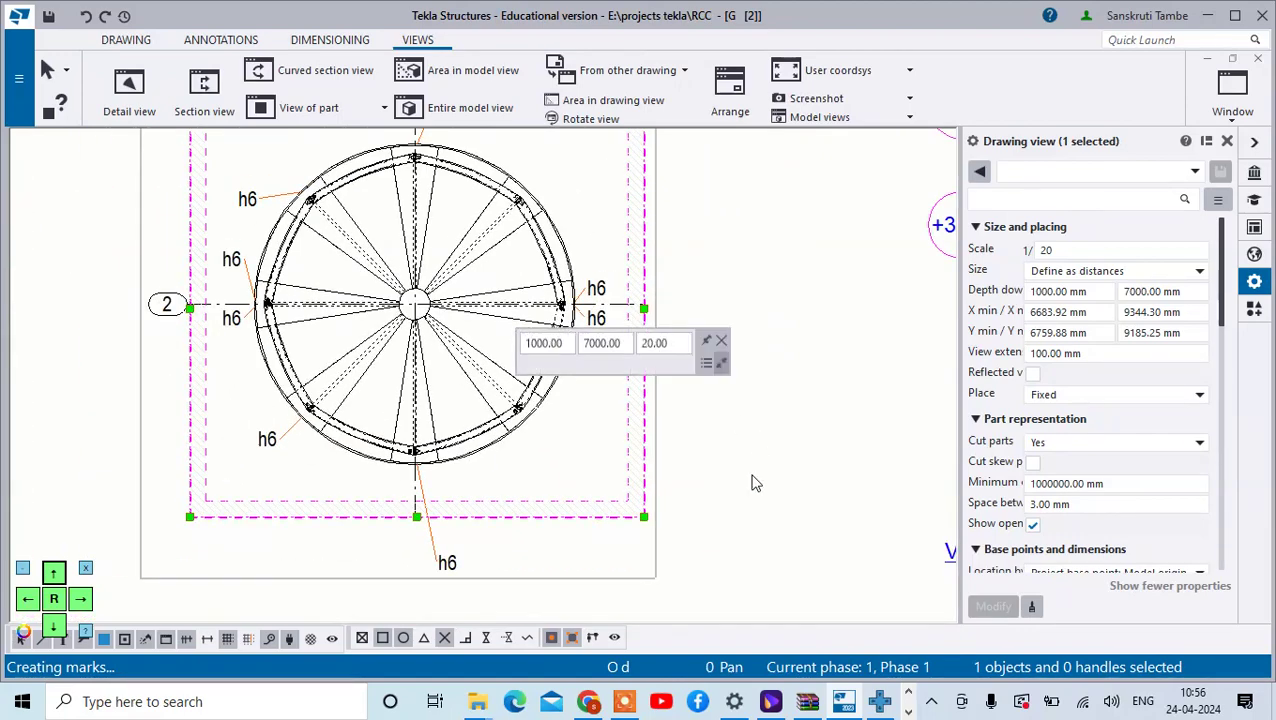
{"action": "left_click", "coordinate": [642, 385]}
{"action": "scroll", "coordinate": [643, 397], "scroll_direction": "down", "scroll_amount": 1}
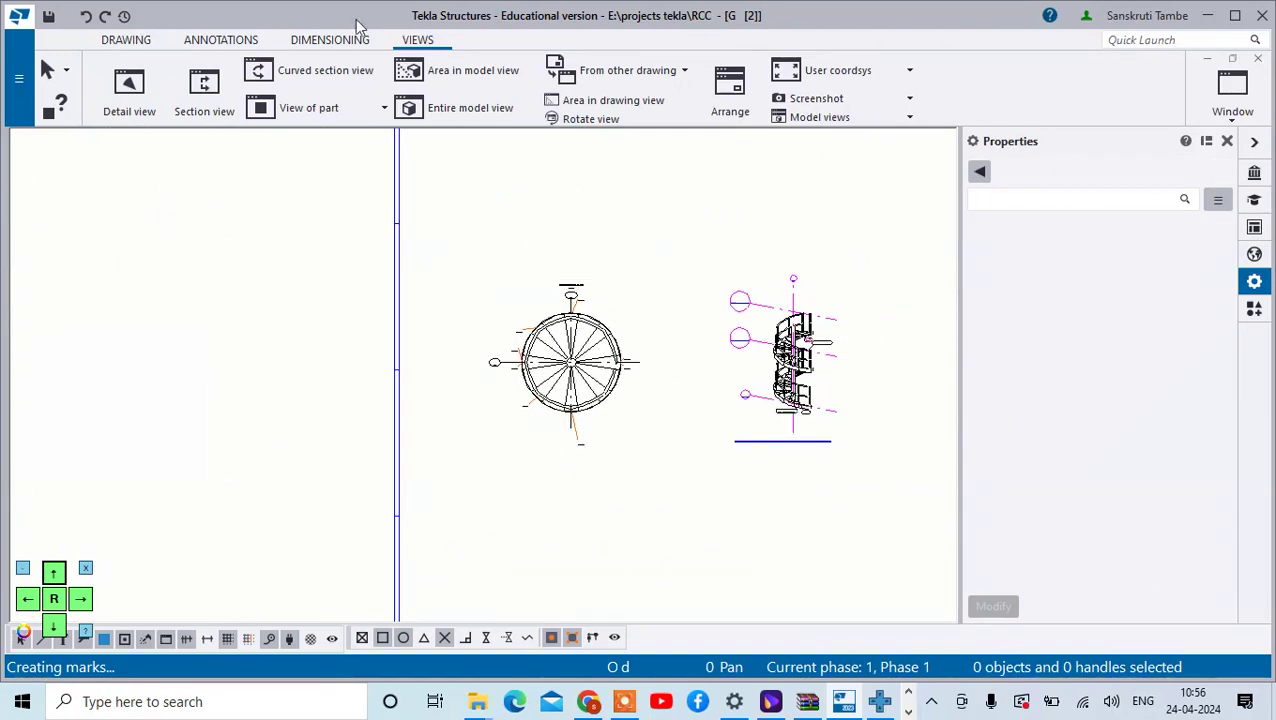
Return to the 3d model view and check the list of named and visible views.
{"action": "left_click", "coordinate": [1232, 95]}
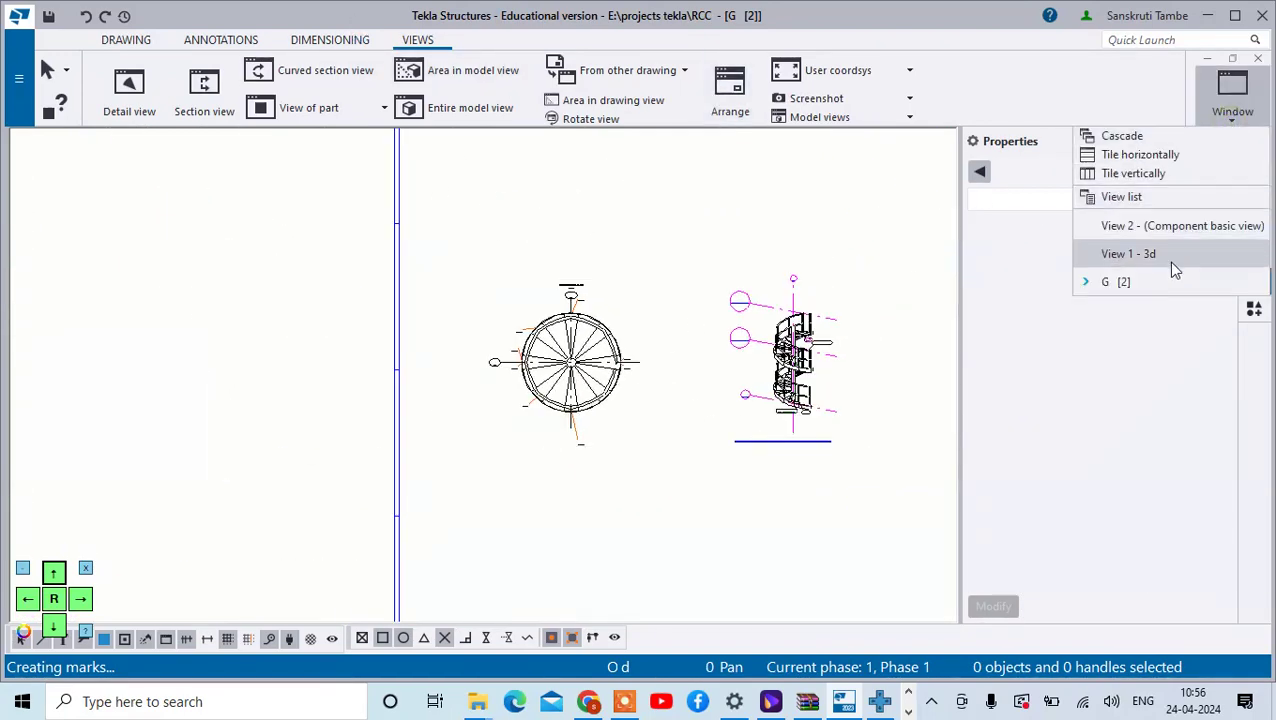
{"action": "left_click", "coordinate": [1140, 254]}
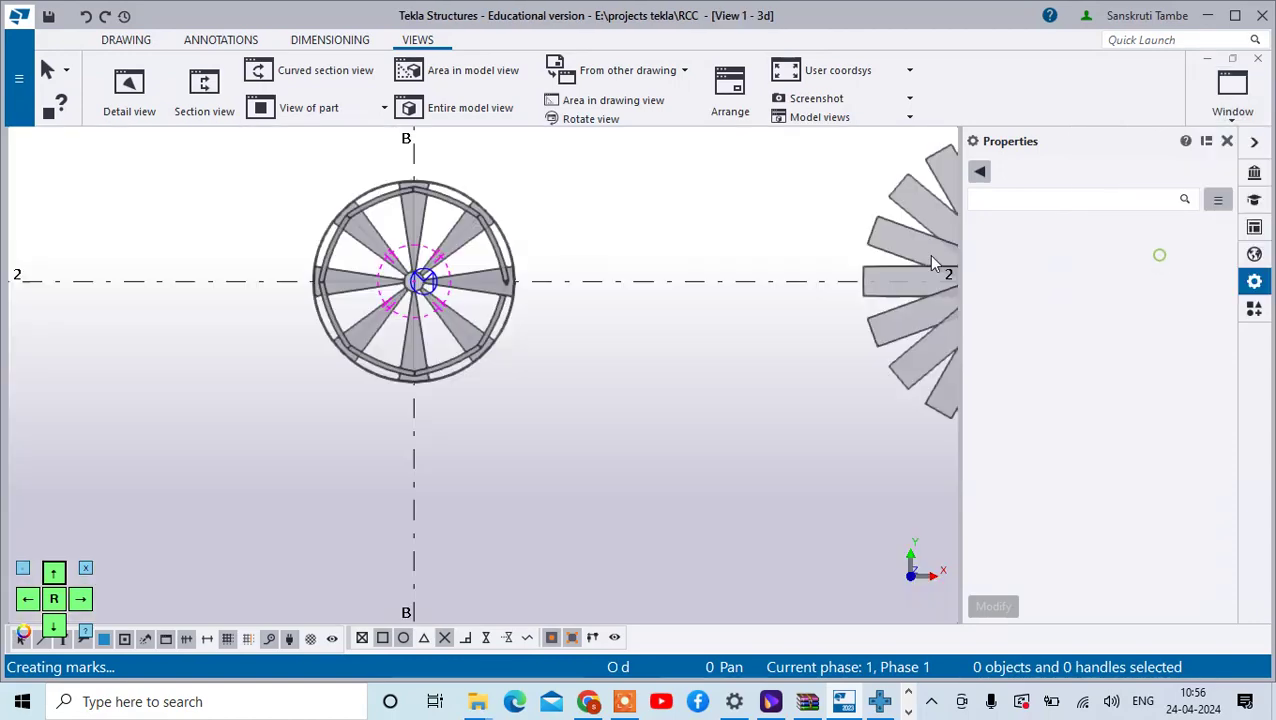
{"action": "scroll", "coordinate": [578, 313], "scroll_direction": "down", "scroll_amount": 6}
{"action": "scroll", "coordinate": [520, 205], "scroll_direction": "down", "scroll_amount": 2}
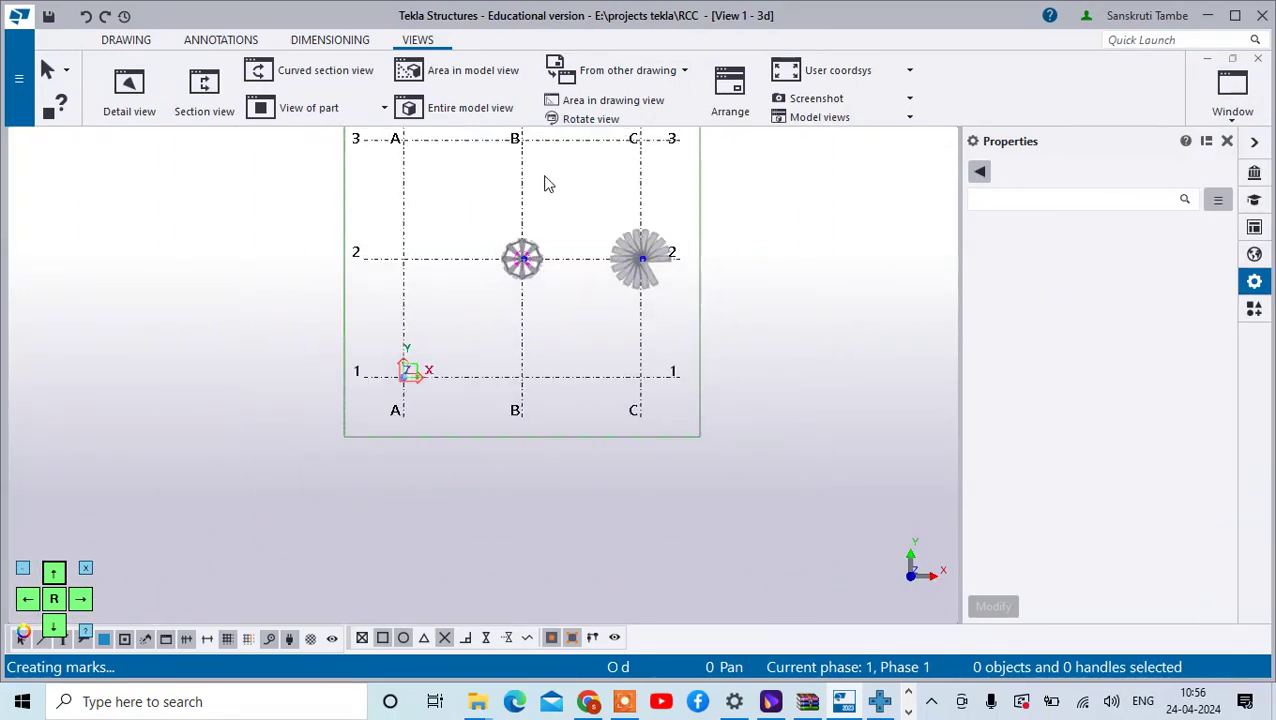
{"action": "left_click", "coordinate": [1232, 95]}
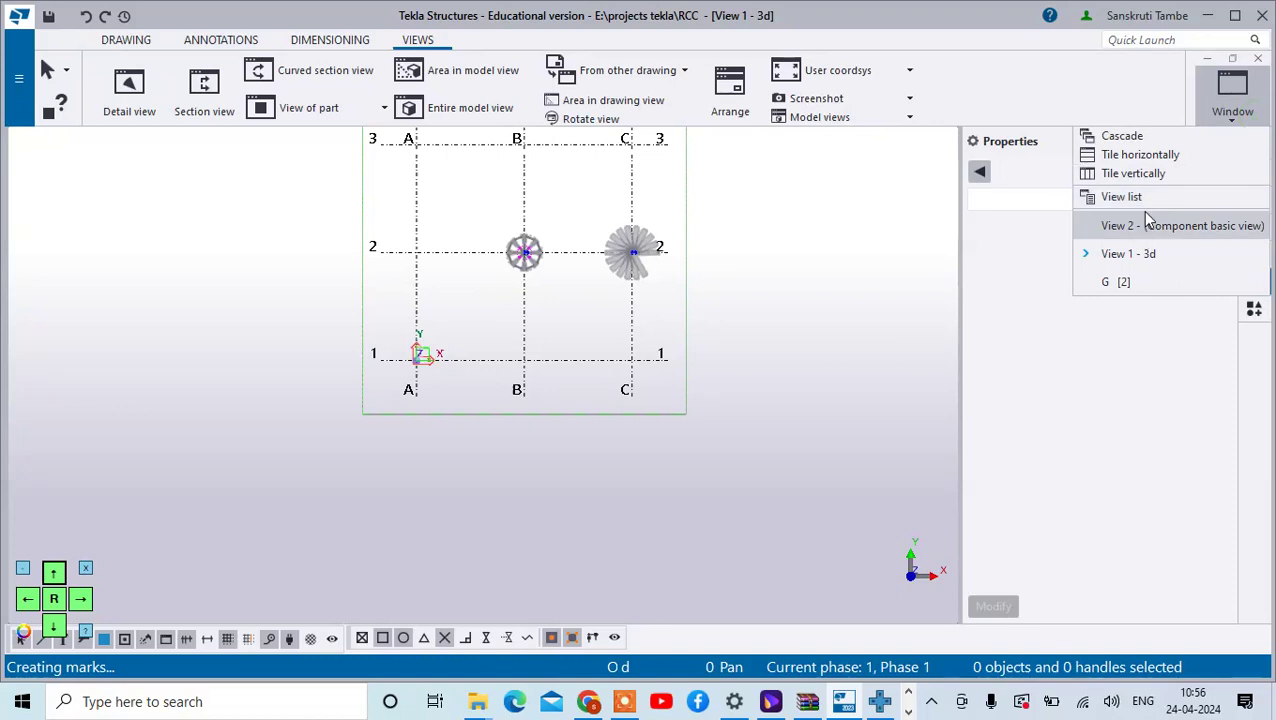
{"action": "left_click", "coordinate": [1140, 198]}
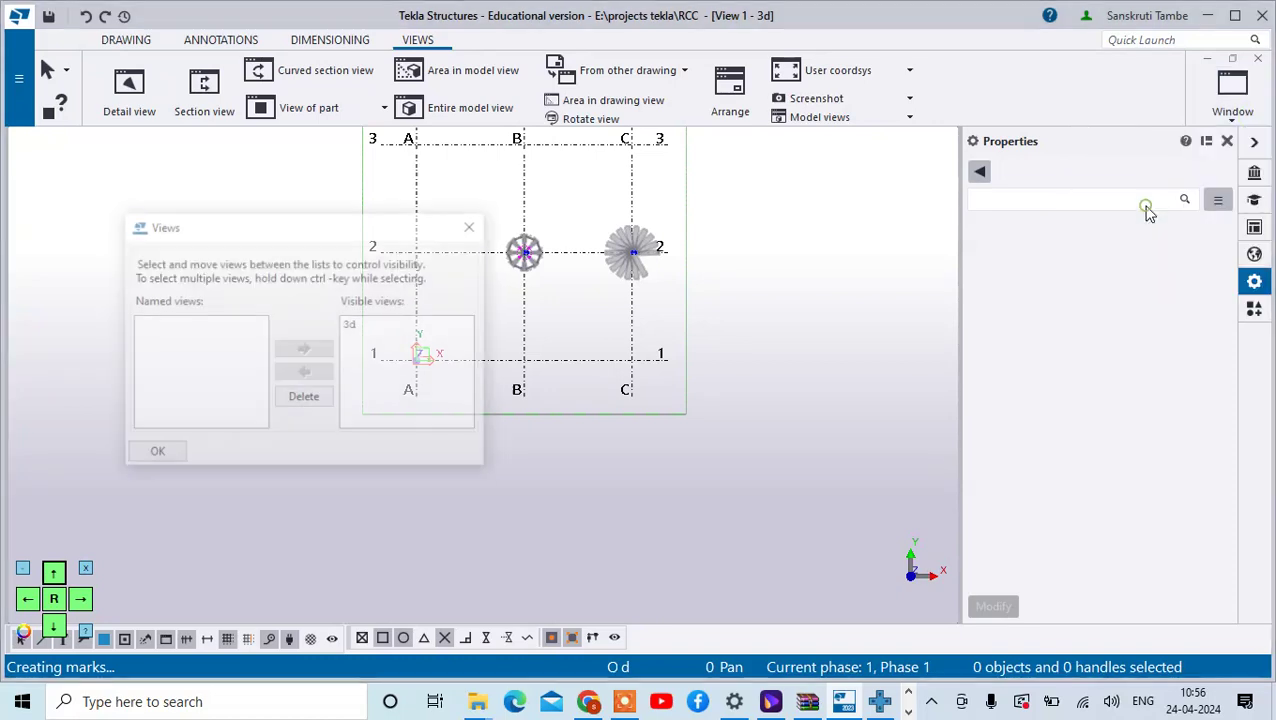
{"action": "left_click", "coordinate": [473, 227]}
{"action": "scroll", "coordinate": [530, 250], "scroll_direction": "up", "scroll_amount": 5}
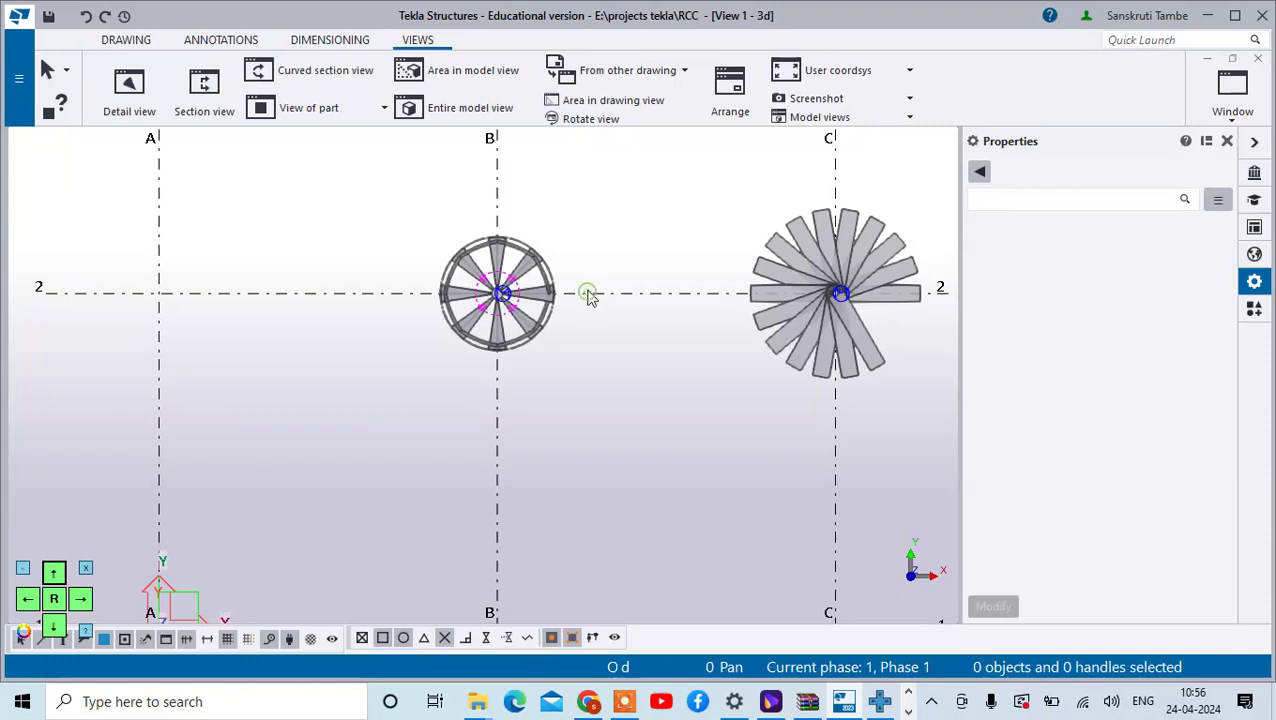
Close the 3d view, drawing G [2] and the component basic view, keeping the changes to the drawing.
{"action": "scroll", "coordinate": [590, 297], "scroll_direction": "down", "scroll_amount": 3}
{"action": "left_click", "coordinate": [1258, 57]}
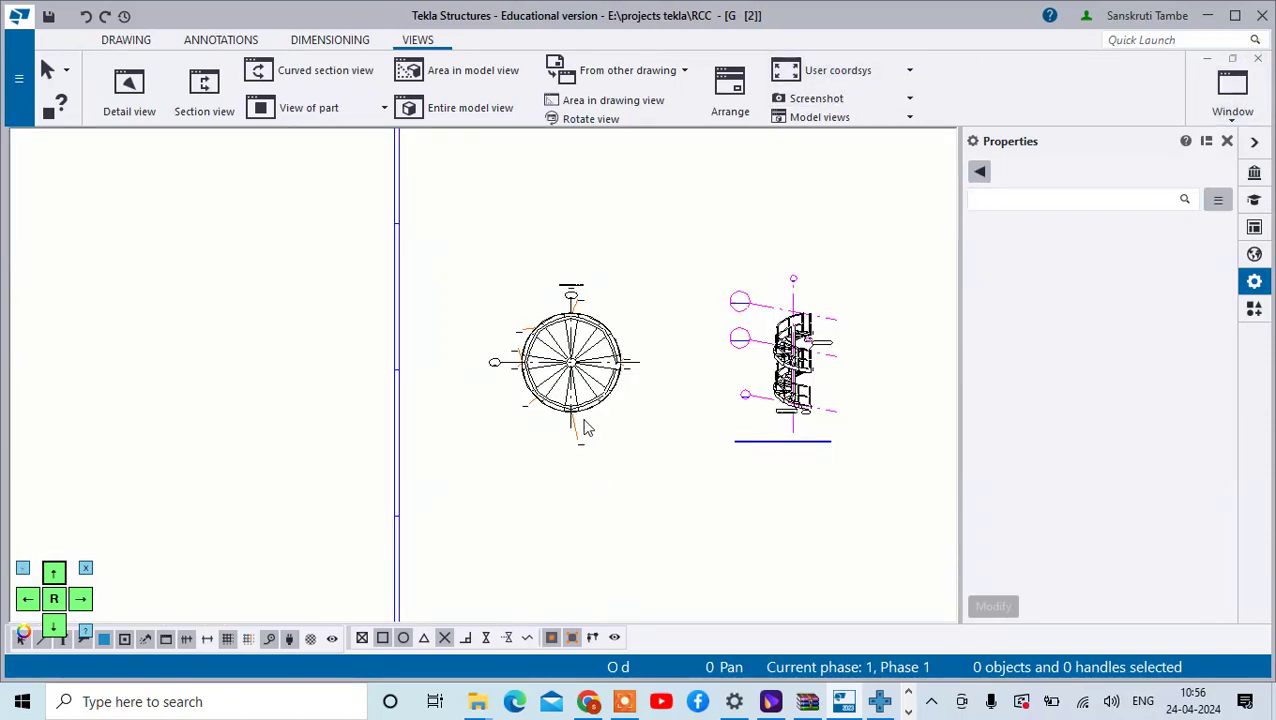
{"action": "scroll", "coordinate": [586, 428], "scroll_direction": "down", "scroll_amount": 3}
{"action": "left_click", "coordinate": [1258, 57]}
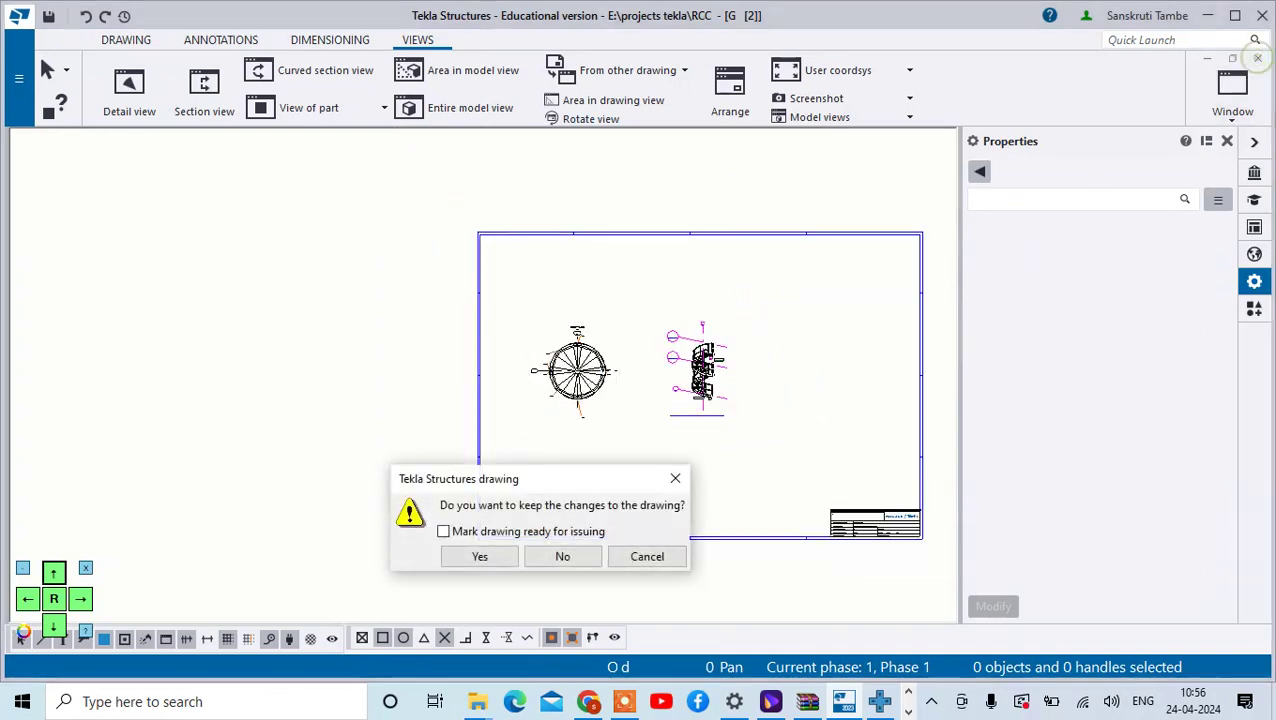
{"action": "left_click", "coordinate": [480, 556]}
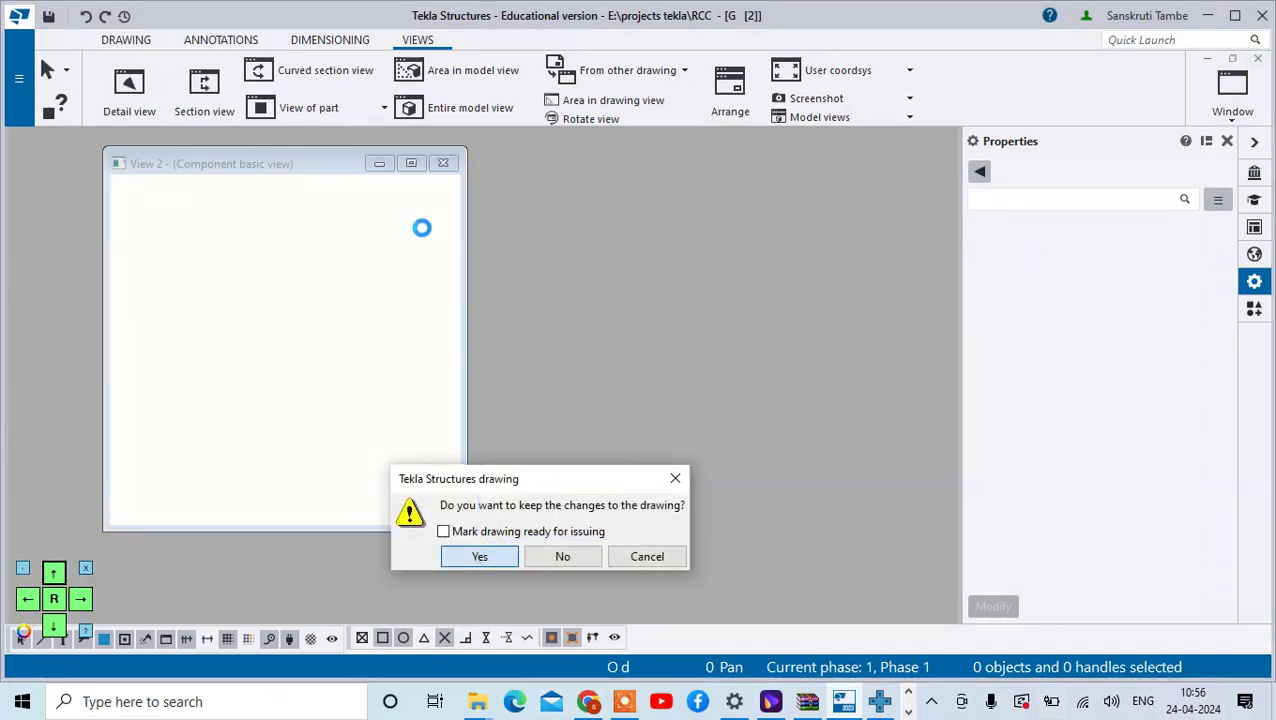
{"action": "left_click", "coordinate": [444, 165]}
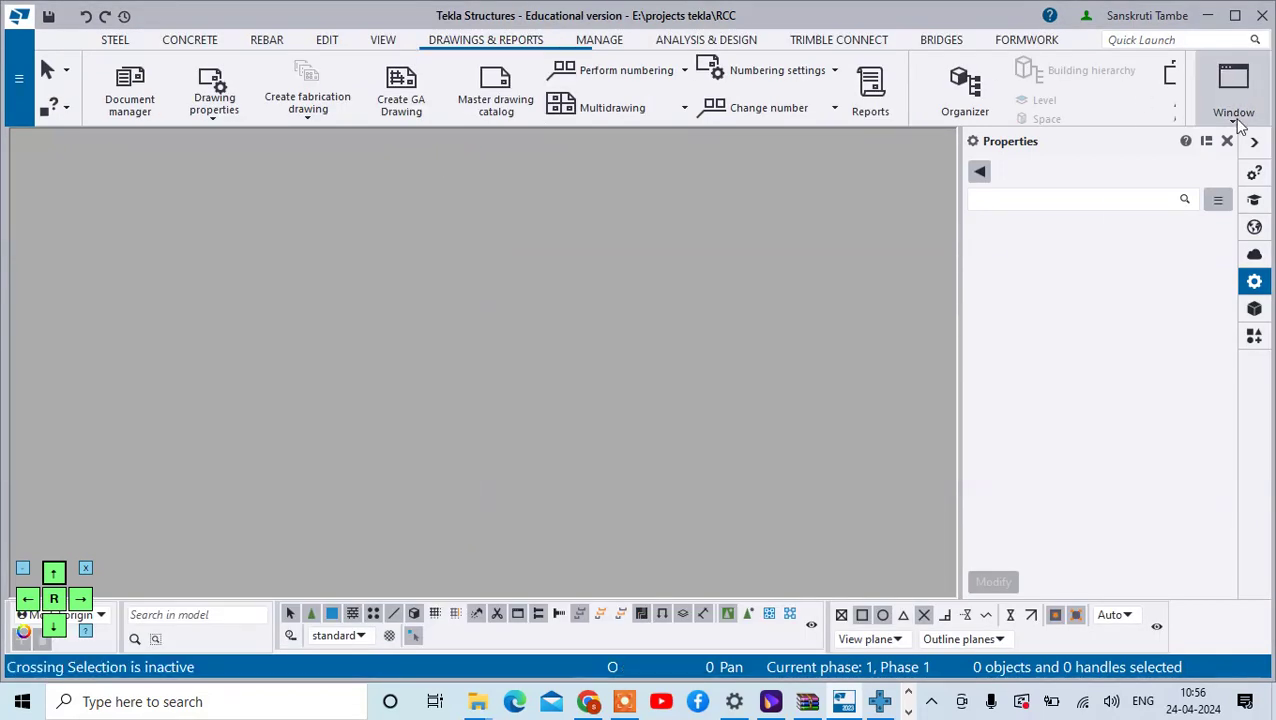
Make the named view 3d visible again from the view list and close the list.
{"action": "left_click", "coordinate": [1232, 88]}
{"action": "left_click", "coordinate": [1175, 219]}
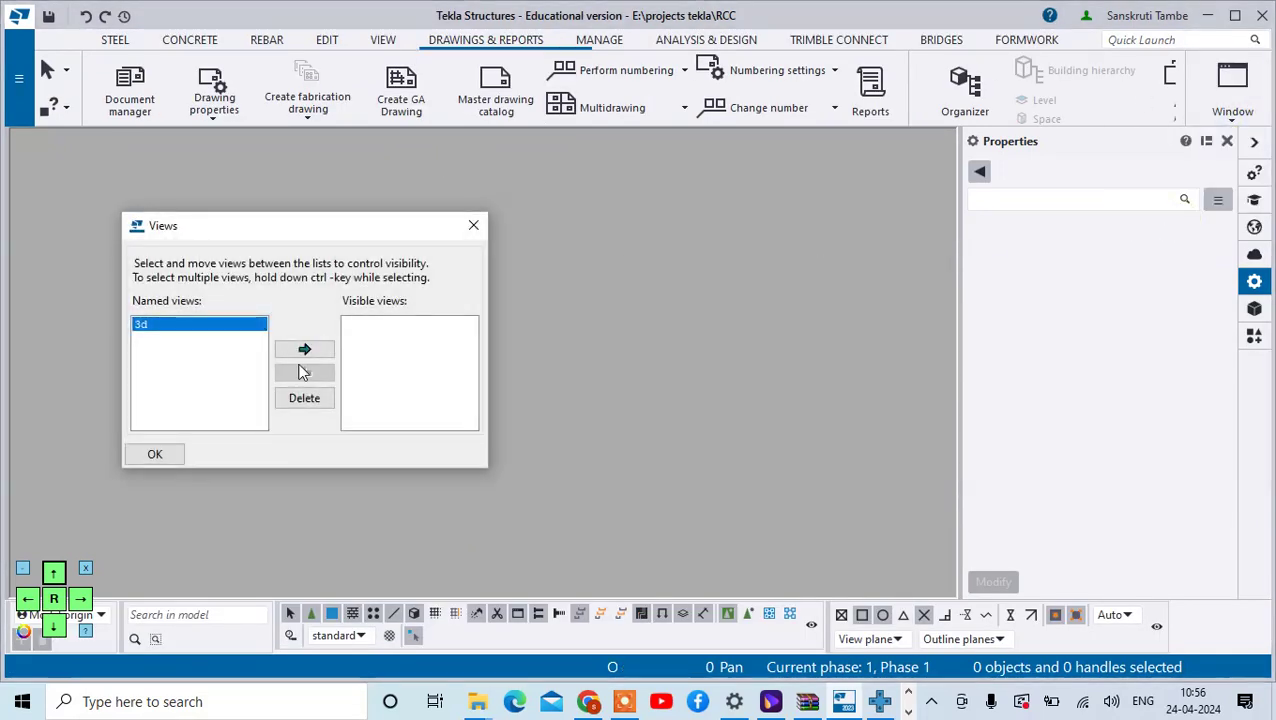
{"action": "left_click", "coordinate": [304, 348]}
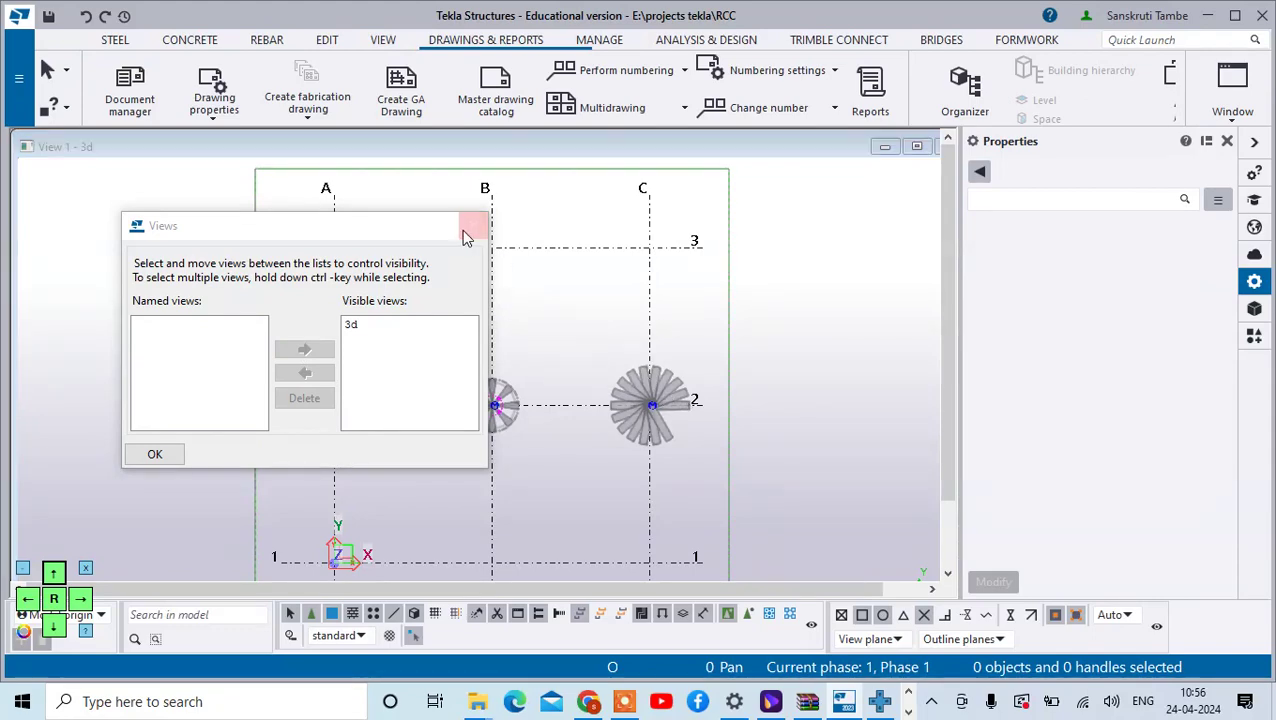
{"action": "left_click", "coordinate": [470, 229]}
{"action": "scroll", "coordinate": [627, 262], "scroll_direction": "up", "scroll_amount": 3}
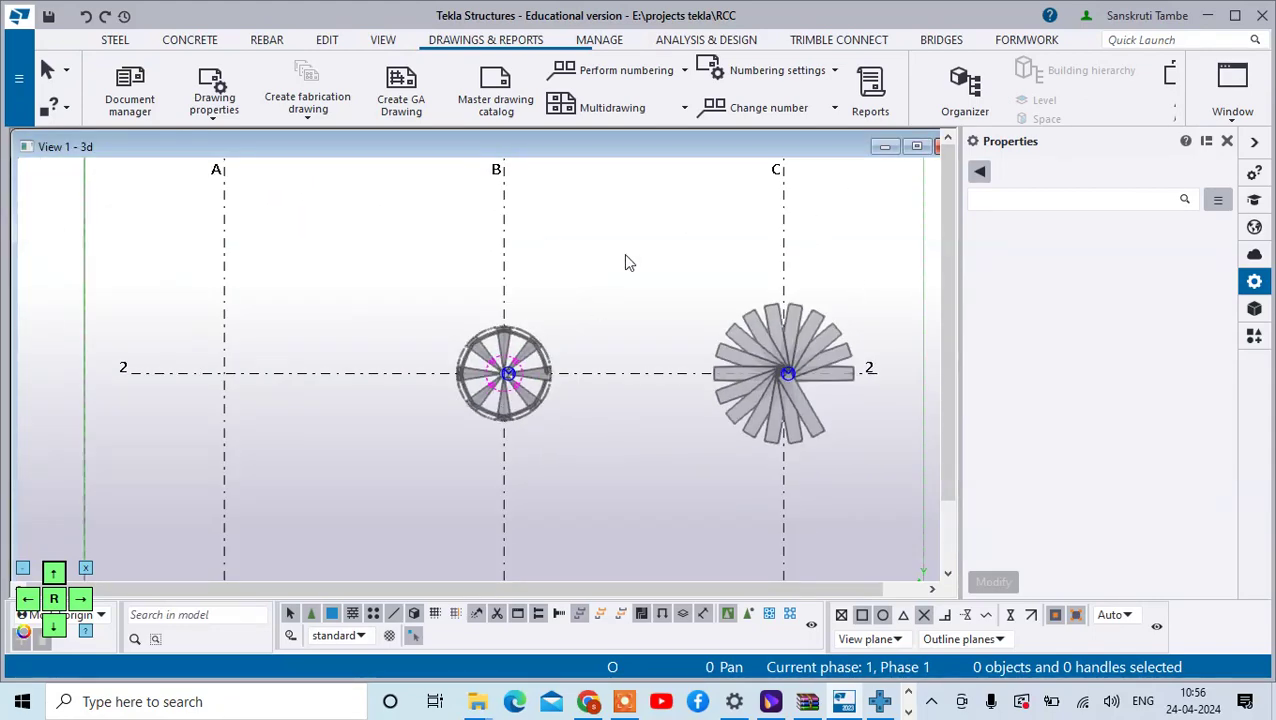
{"action": "right_click", "coordinate": [507, 254]}
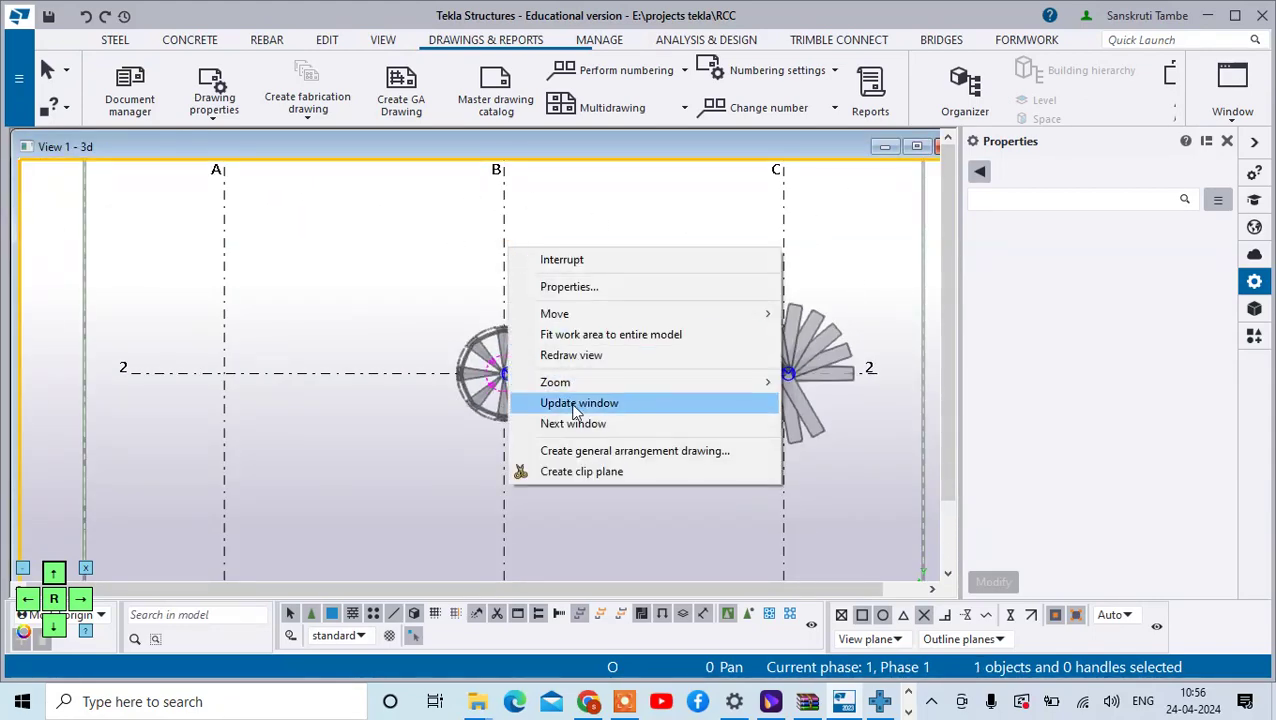
{"action": "left_click", "coordinate": [474, 336]}
{"action": "right_click", "coordinate": [474, 336]}
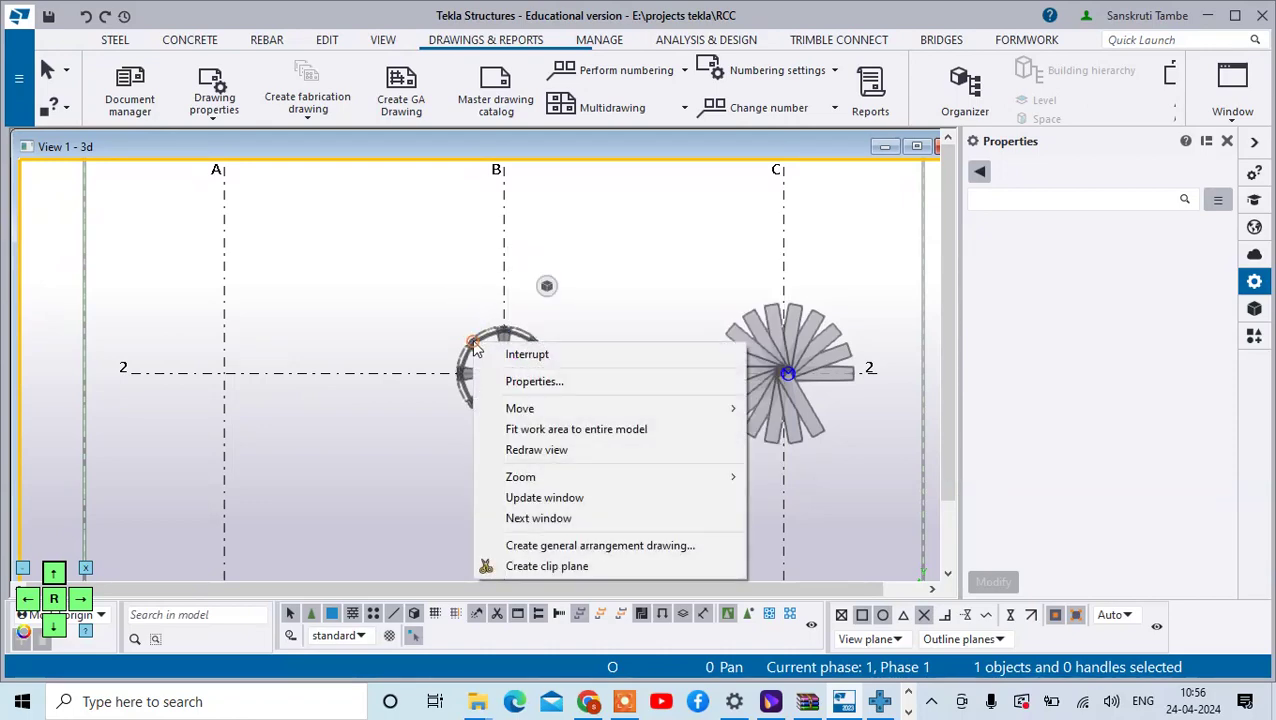
{"action": "key", "text": "Escape"}
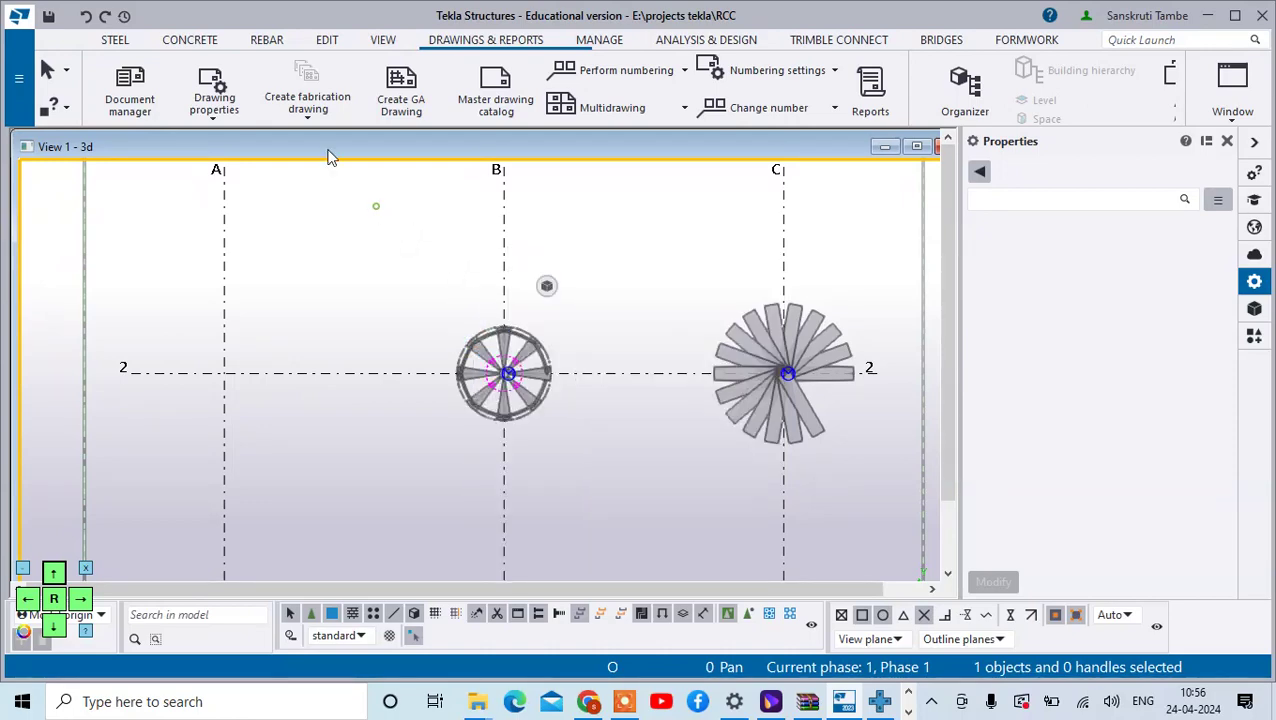
Create all plan and elevation views along the grid lines with the standard settings, and close the dialog.
{"action": "left_click", "coordinate": [379, 39]}
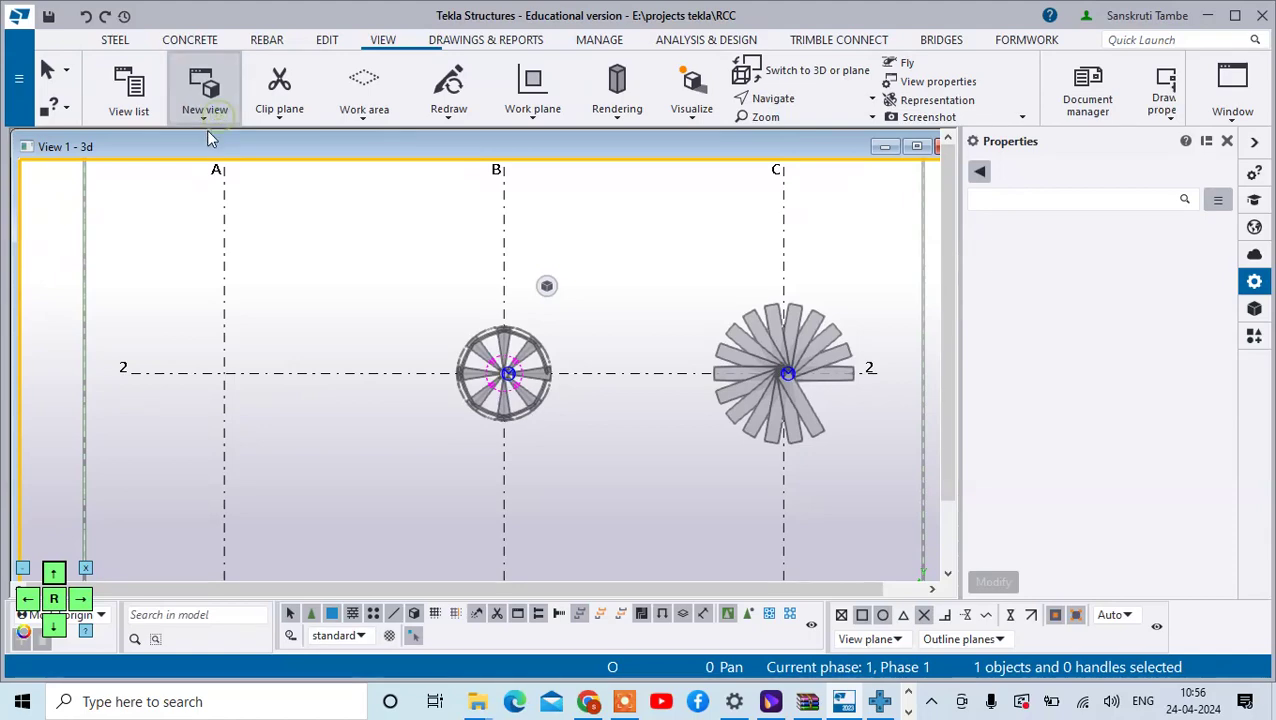
{"action": "left_click", "coordinate": [205, 115]}
{"action": "left_click", "coordinate": [175, 296]}
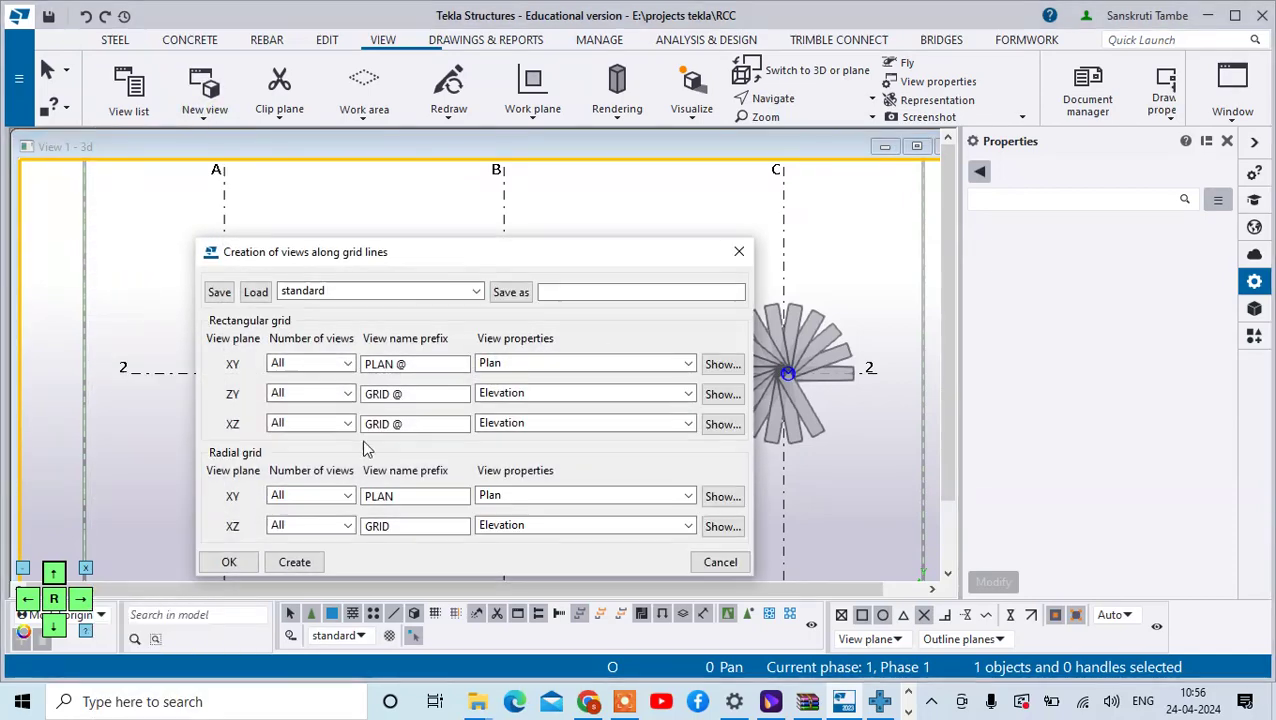
{"action": "left_click", "coordinate": [295, 563]}
{"action": "left_click", "coordinate": [474, 228]}
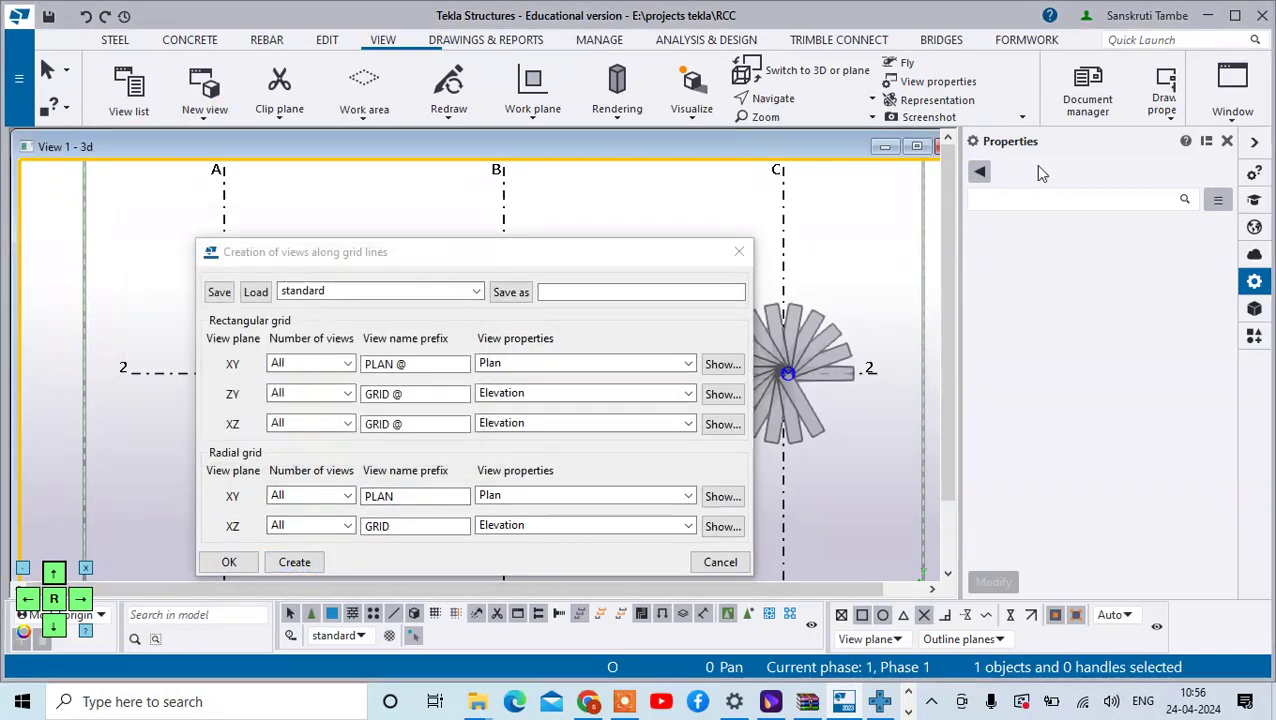
{"action": "left_click", "coordinate": [738, 251]}
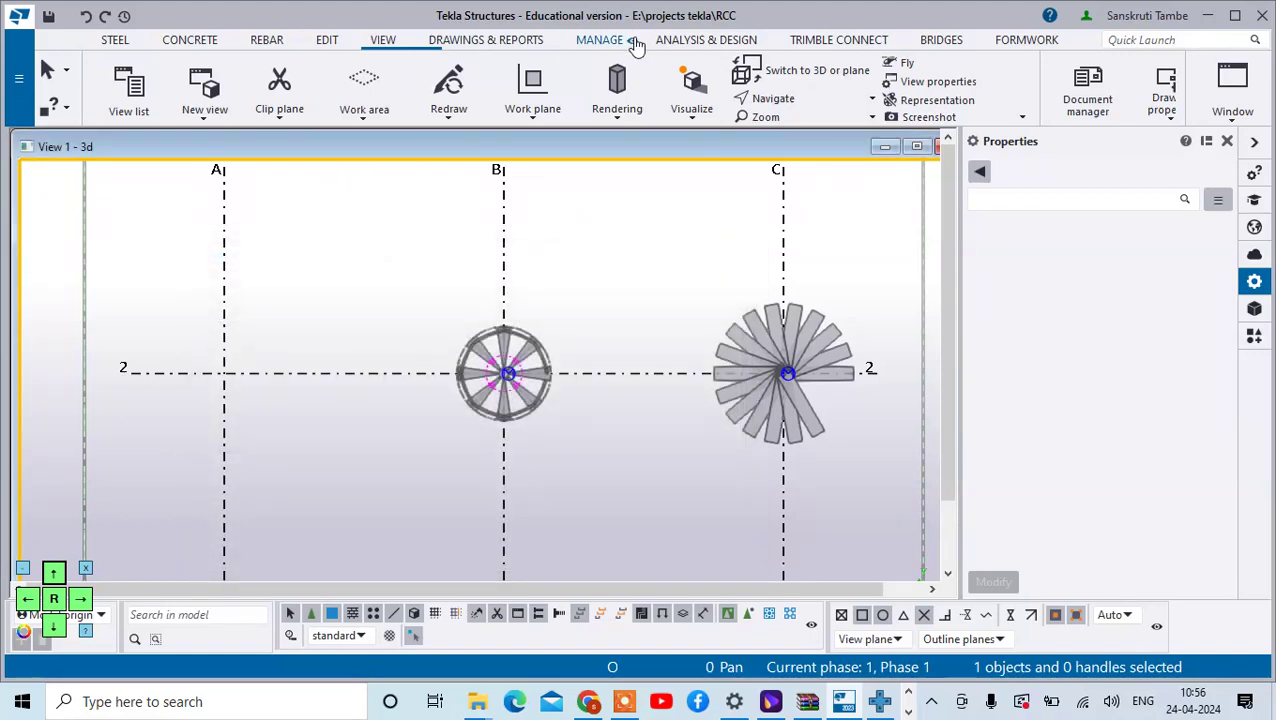
Reopen the most recently modified general arrangement drawing from the Document manager and maximize its window.
{"action": "left_click", "coordinate": [480, 40]}
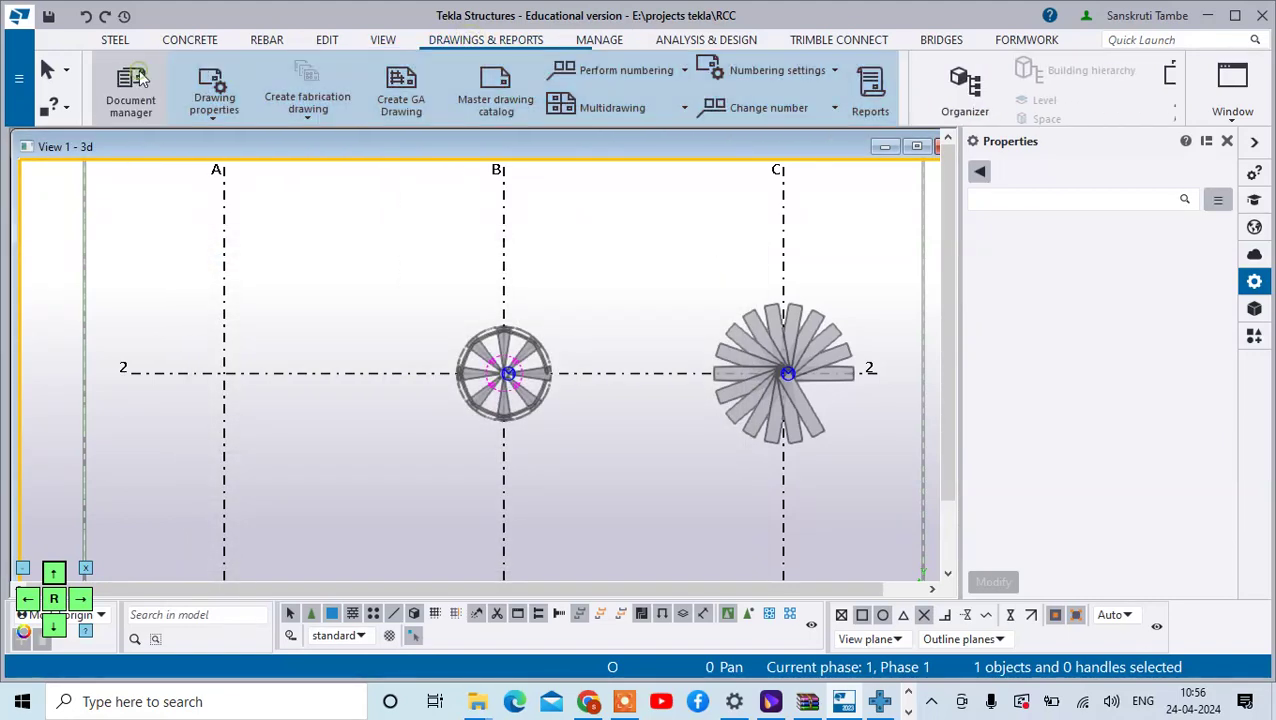
{"action": "left_click", "coordinate": [141, 79]}
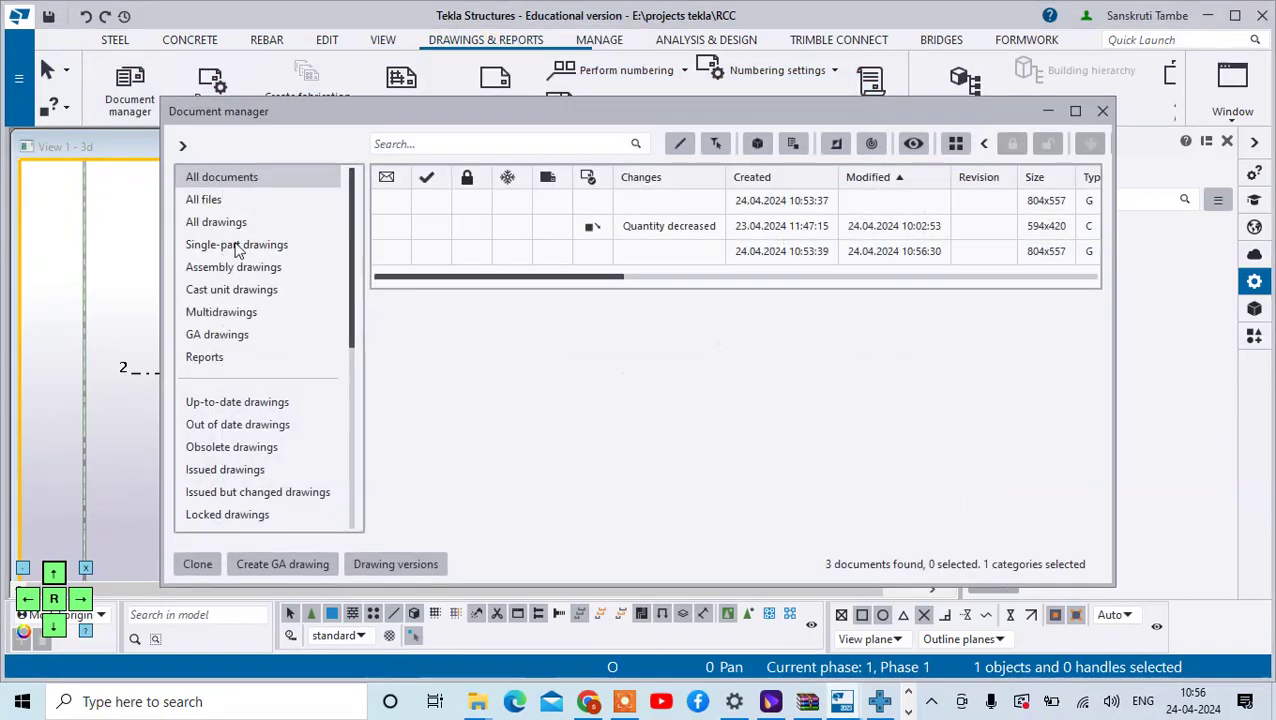
{"action": "double_click", "coordinate": [785, 252]}
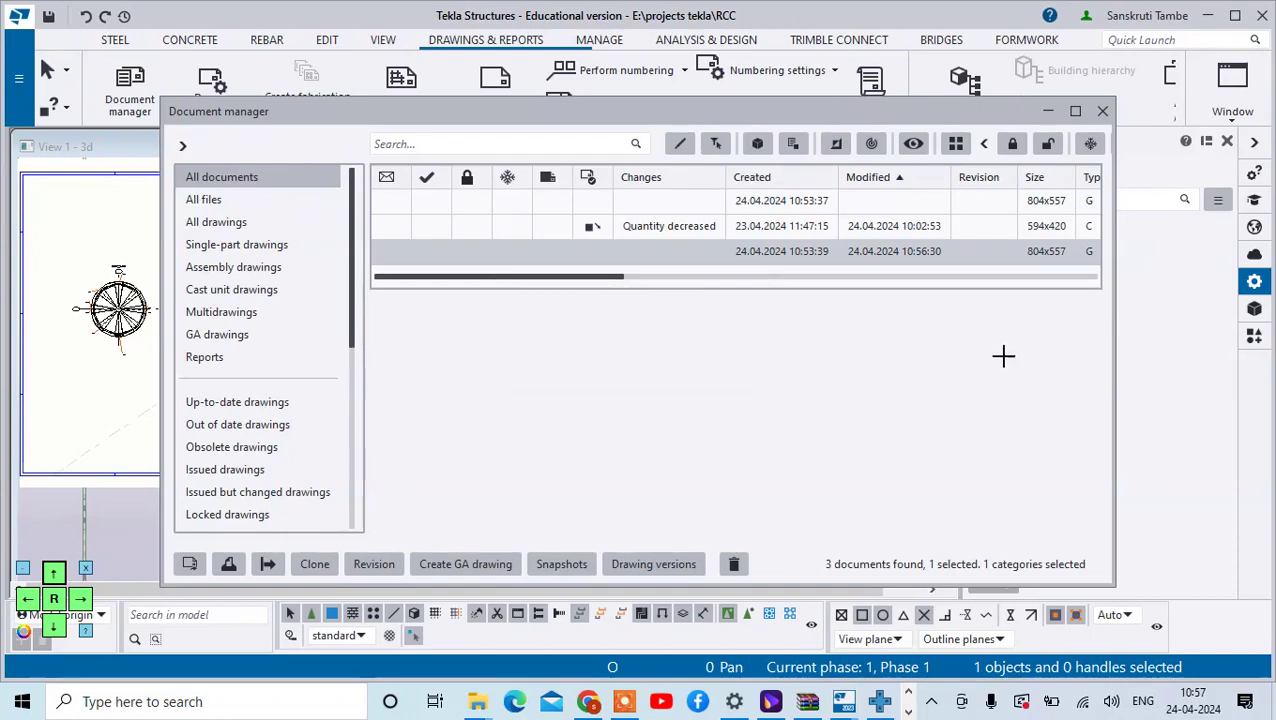
{"action": "left_click", "coordinate": [1102, 111]}
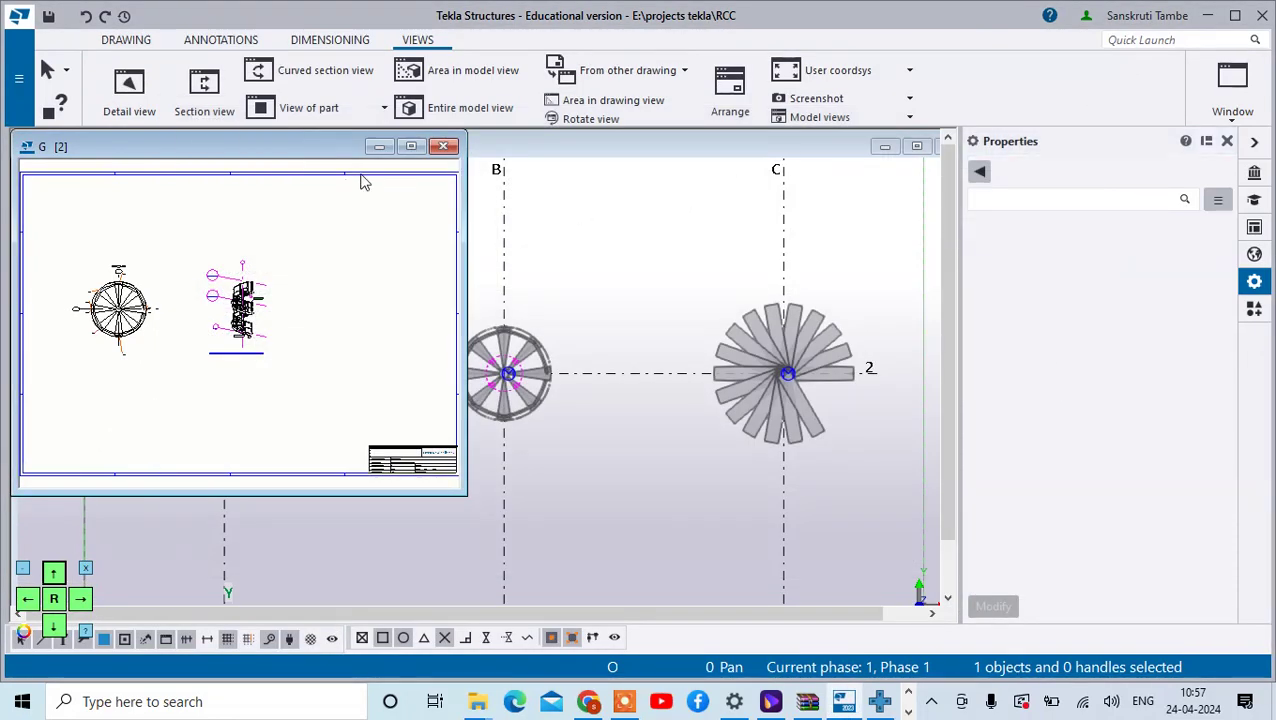
{"action": "left_click", "coordinate": [412, 147]}
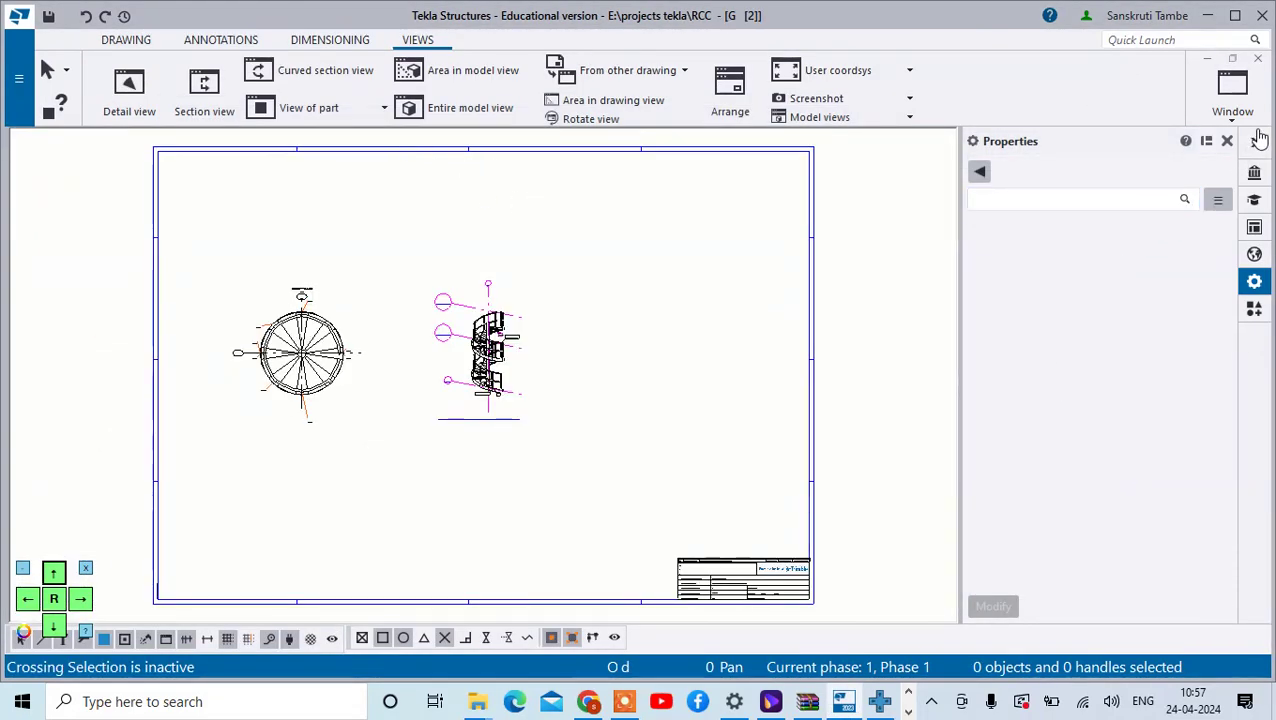
Switch to the 3d view and open the named elevation view GRID @B from the view list.
{"action": "left_click", "coordinate": [1232, 92]}
{"action": "left_click", "coordinate": [1205, 198]}
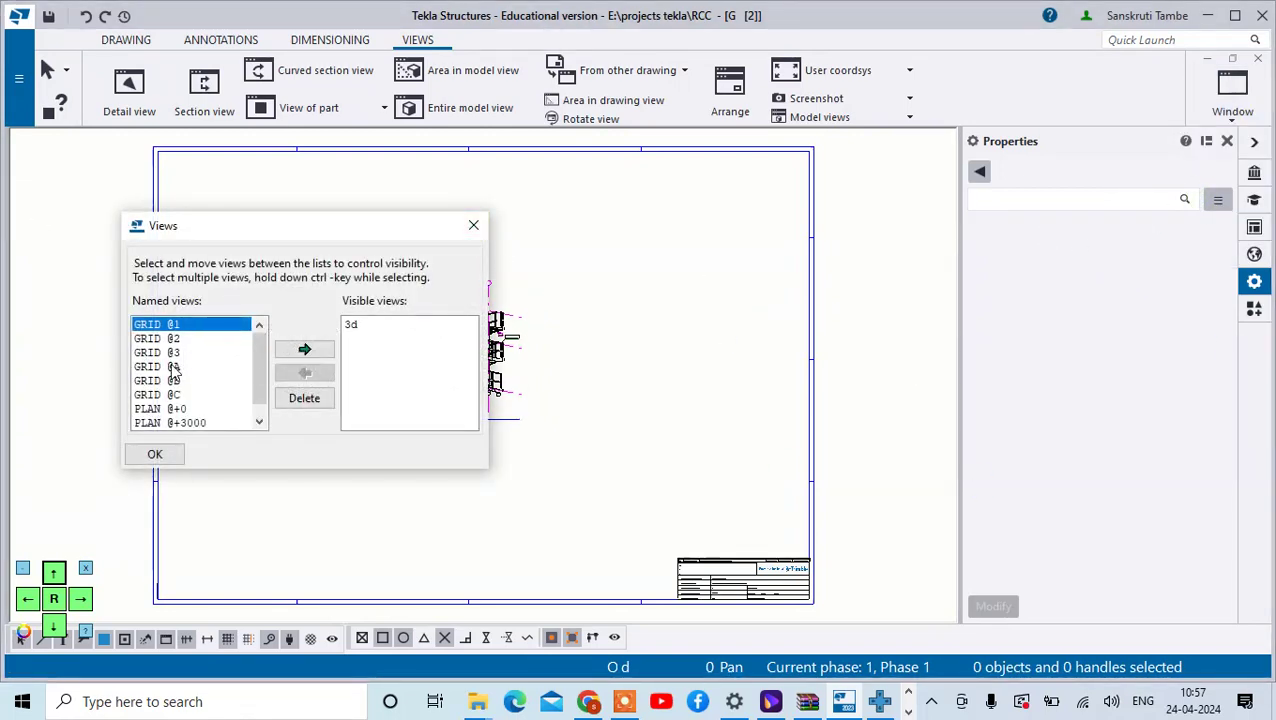
{"action": "left_click", "coordinate": [1232, 92]}
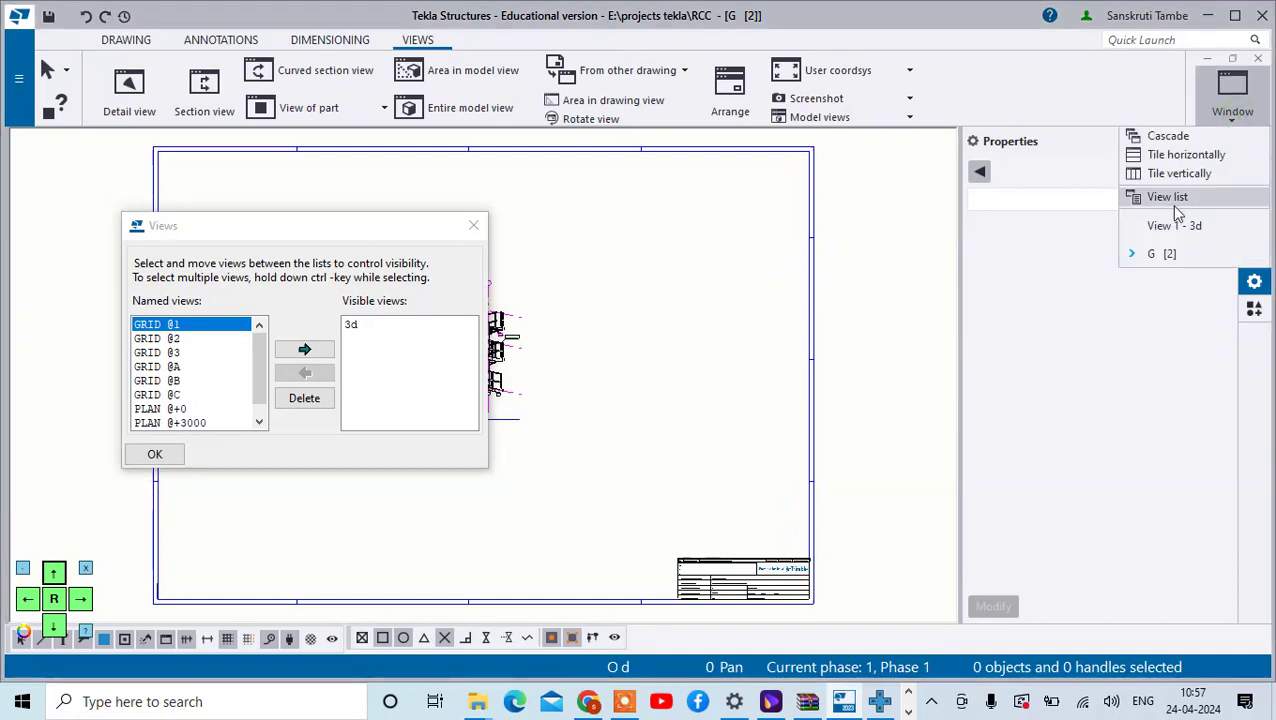
{"action": "left_click", "coordinate": [1174, 225]}
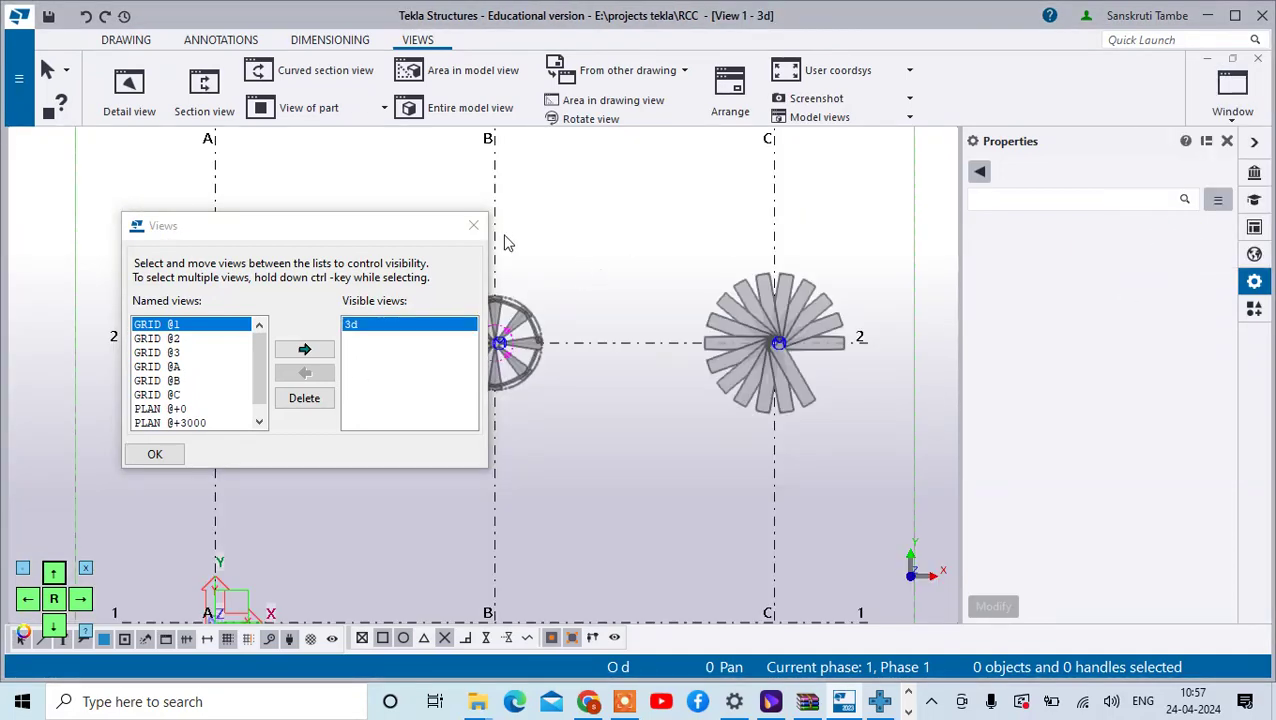
{"action": "left_click", "coordinate": [175, 381]}
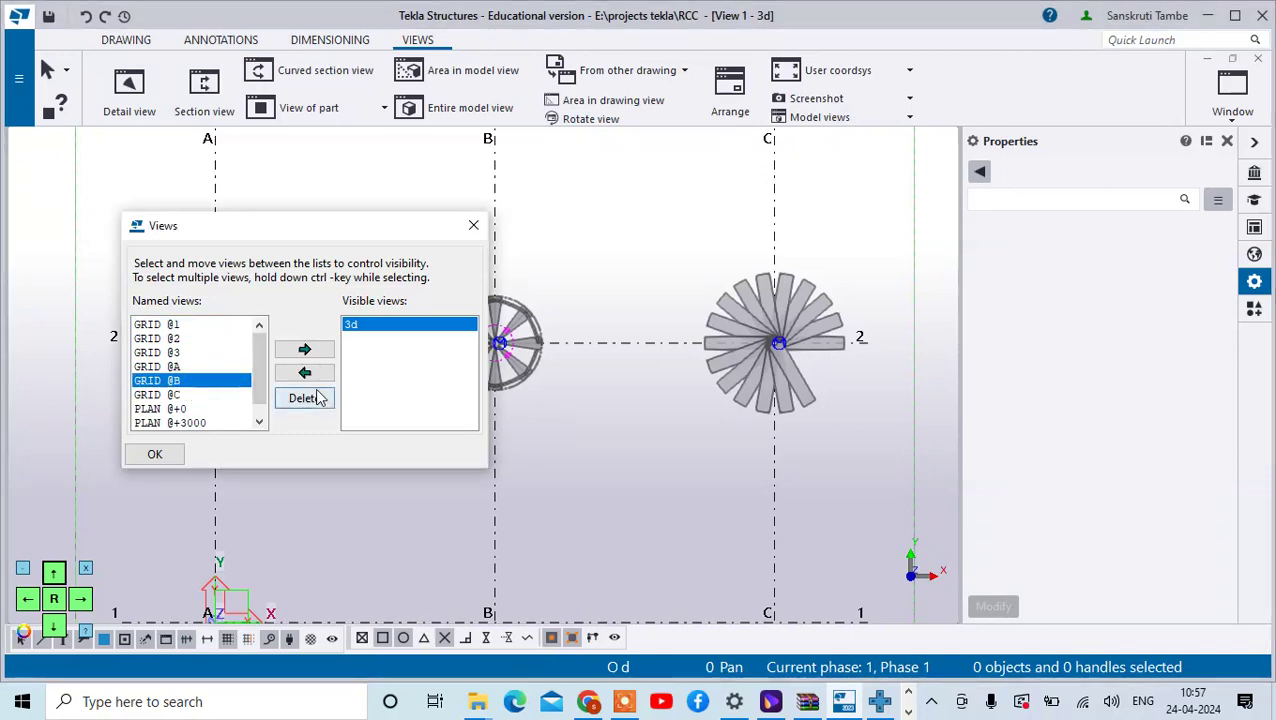
{"action": "double_click", "coordinate": [236, 381]}
{"action": "left_click", "coordinate": [472, 226]}
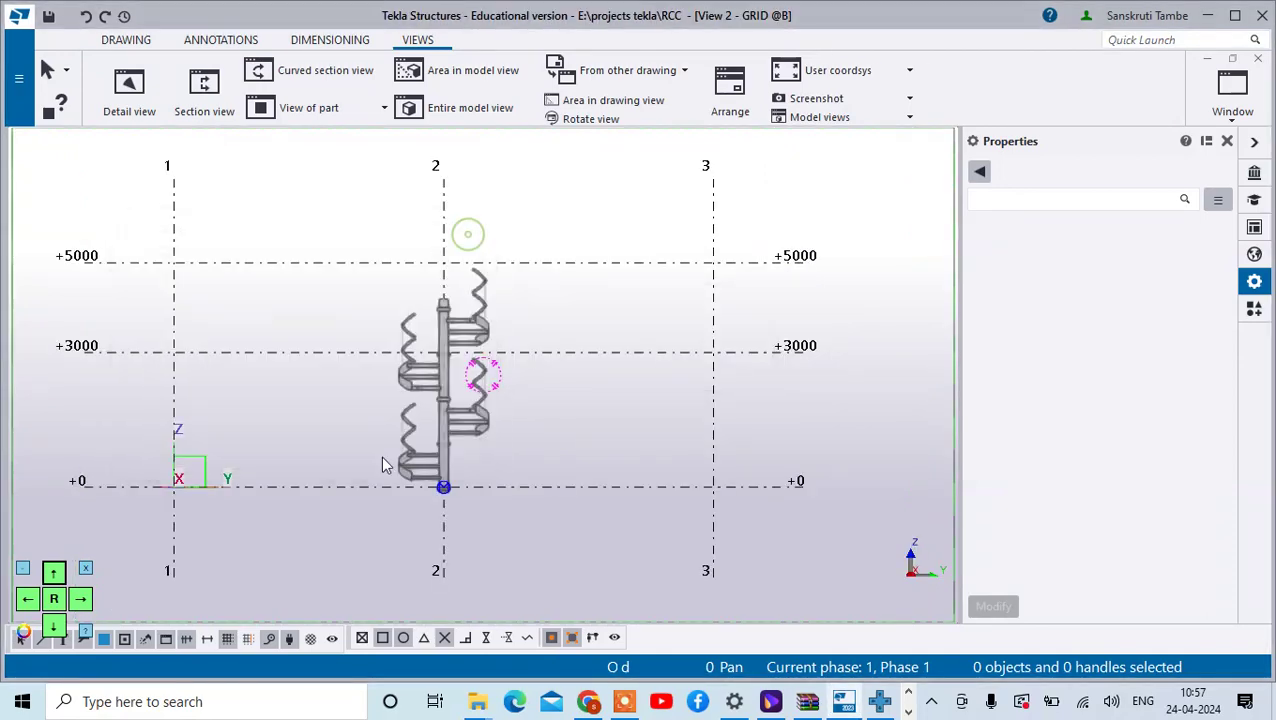
Create a drawing view from a rectangular model area enclosing the whole spiral stair in the grid B elevation.
{"action": "scroll", "coordinate": [381, 456], "scroll_direction": "up", "scroll_amount": 2}
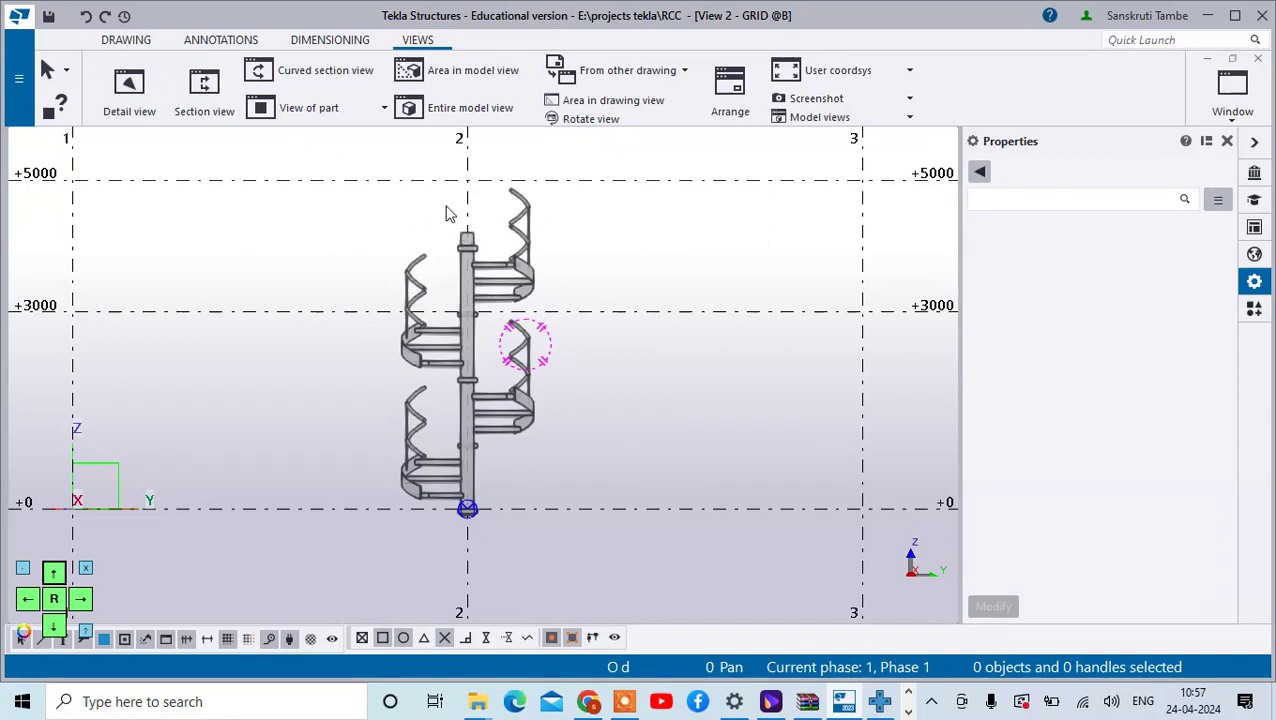
{"action": "scroll", "coordinate": [530, 420], "scroll_direction": "down", "scroll_amount": 2}
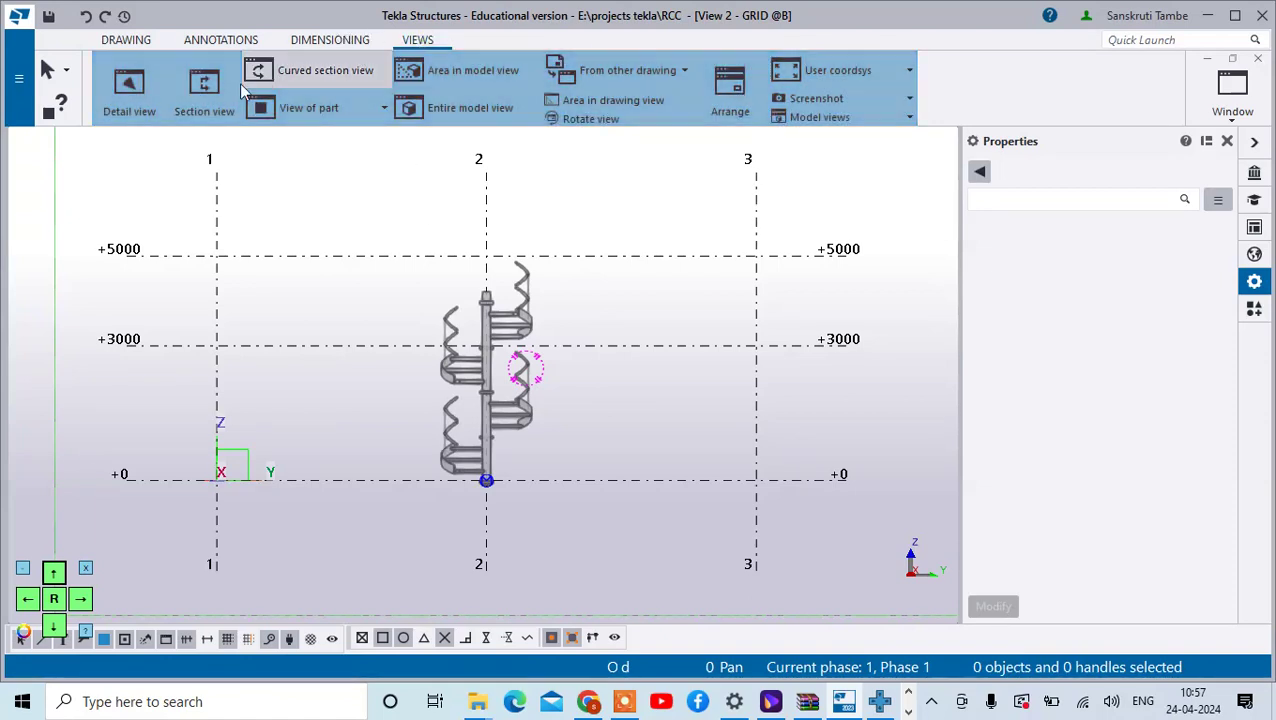
{"action": "left_click", "coordinate": [455, 72]}
{"action": "left_click", "coordinate": [385, 236]}
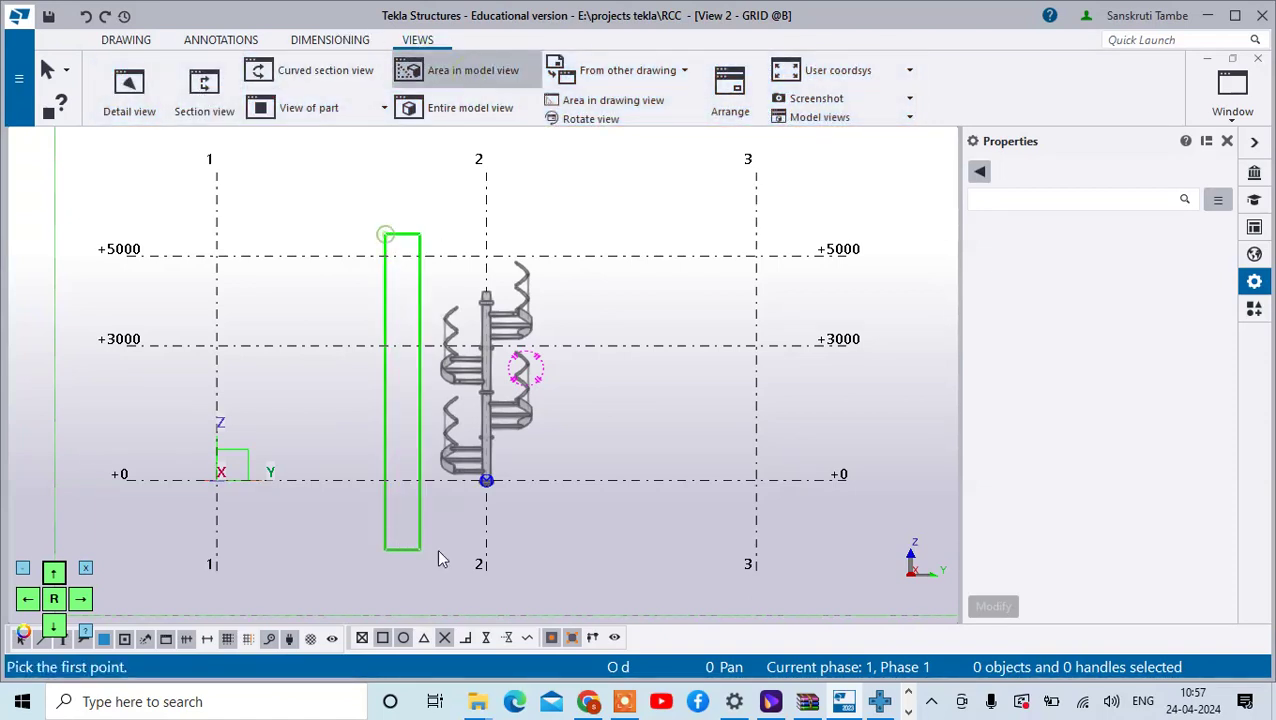
{"action": "left_click_drag", "start_coordinate": [437, 548], "coordinate": [612, 557]}
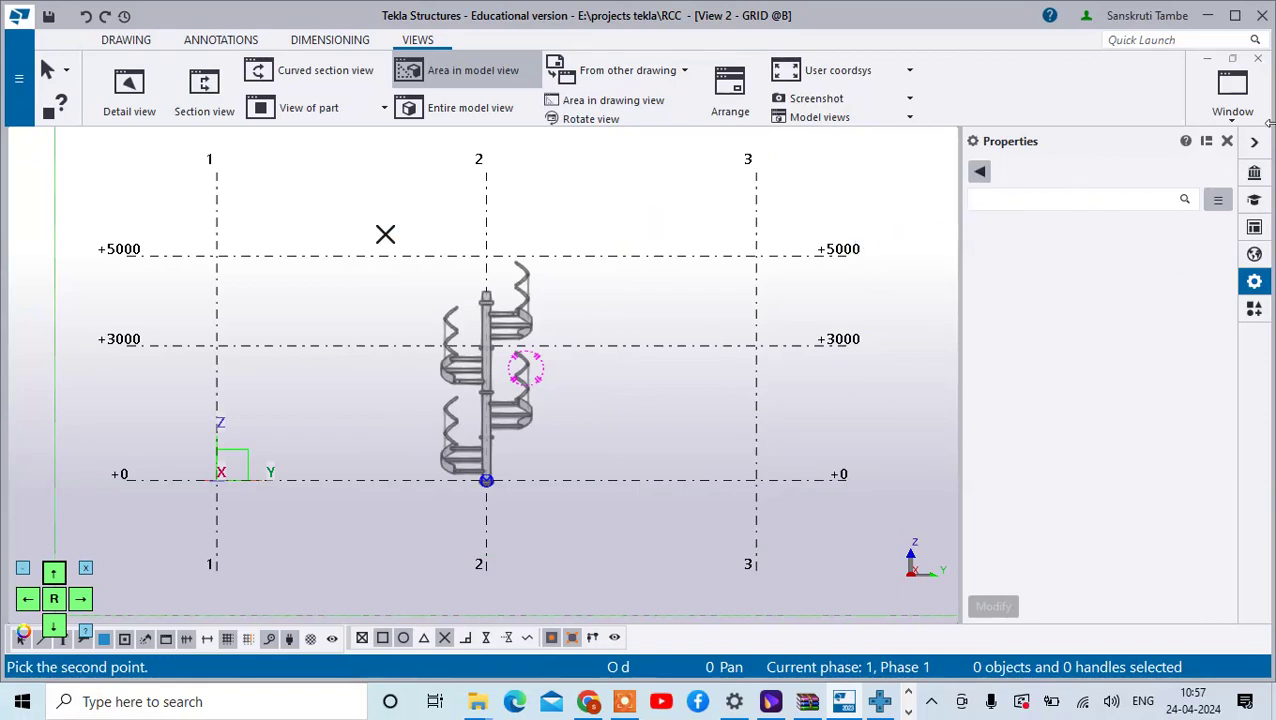
Return to drawing G [2], move the new elevation view inside the frame beside the component view, deselect it and inspect its marks.
{"action": "left_click", "coordinate": [1232, 100]}
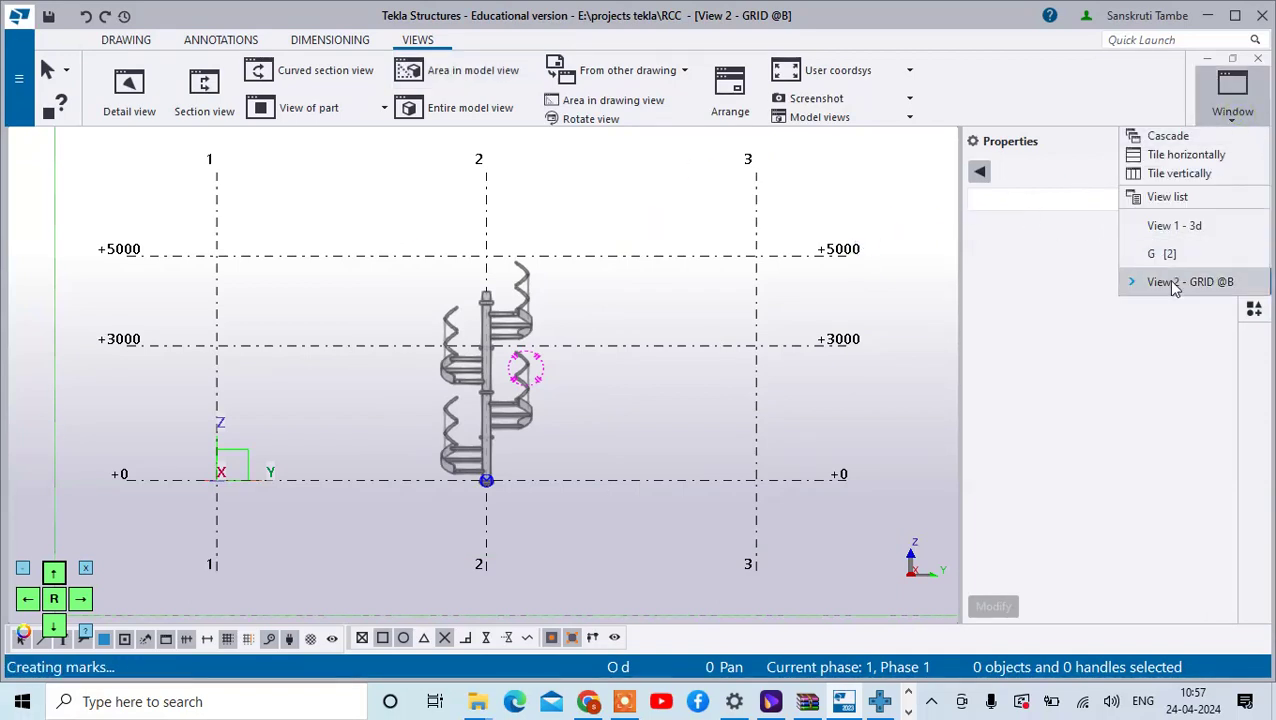
{"action": "left_click", "coordinate": [1165, 254]}
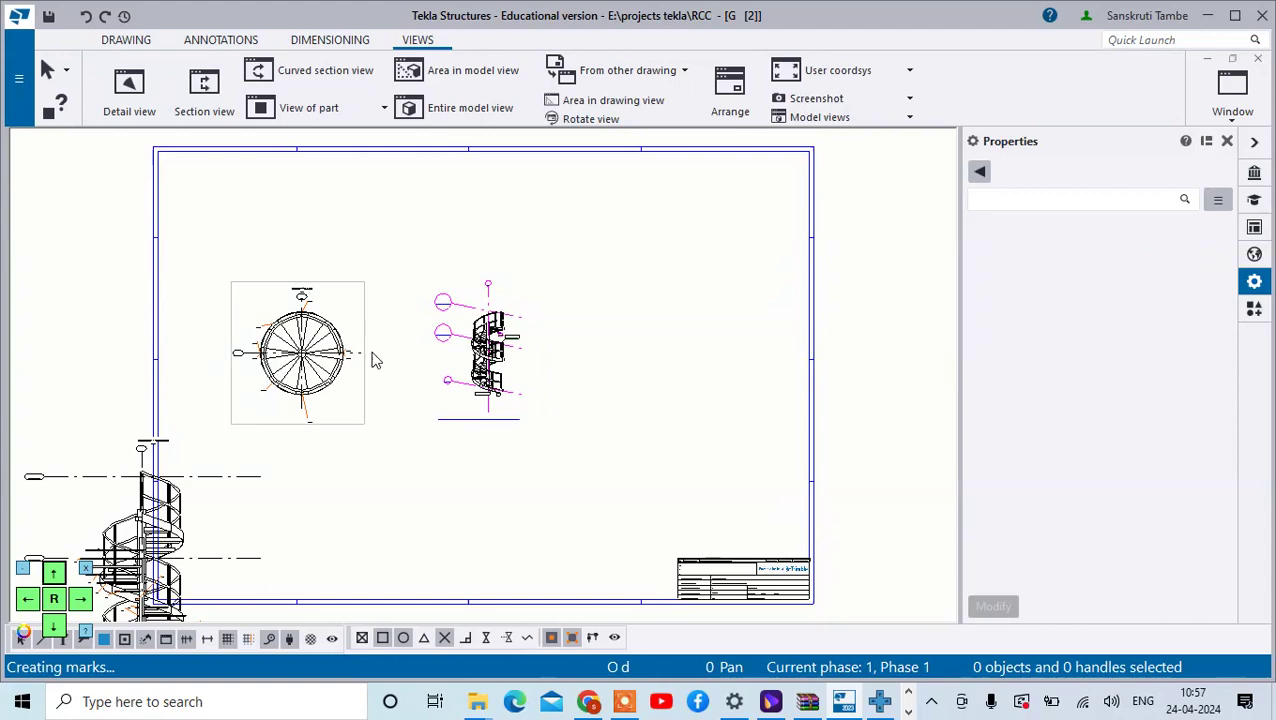
{"action": "left_click", "coordinate": [157, 460]}
{"action": "left_click", "coordinate": [160, 440]}
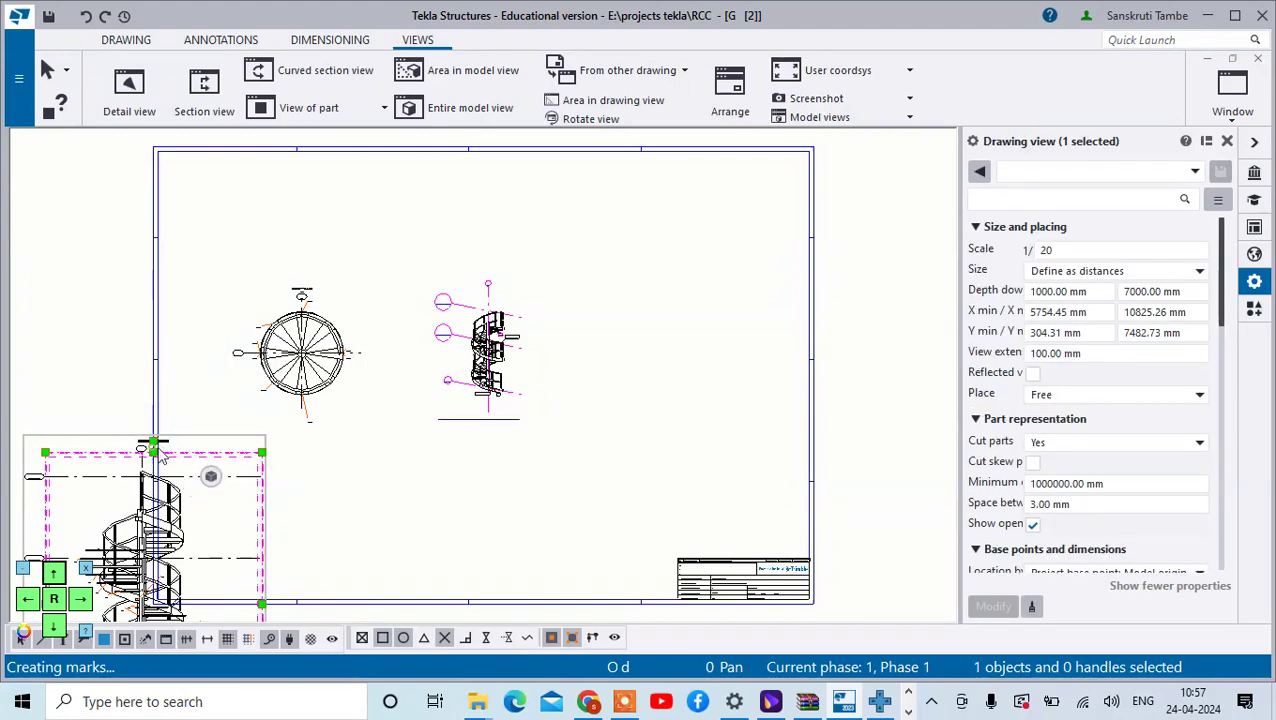
{"action": "mouse_move", "coordinate": [160, 455]}
{"action": "left_mouse_down"}
{"action": "mouse_move", "coordinate": [569, 264]}
{"action": "mouse_move", "coordinate": [686, 252]}
{"action": "left_mouse_up"}
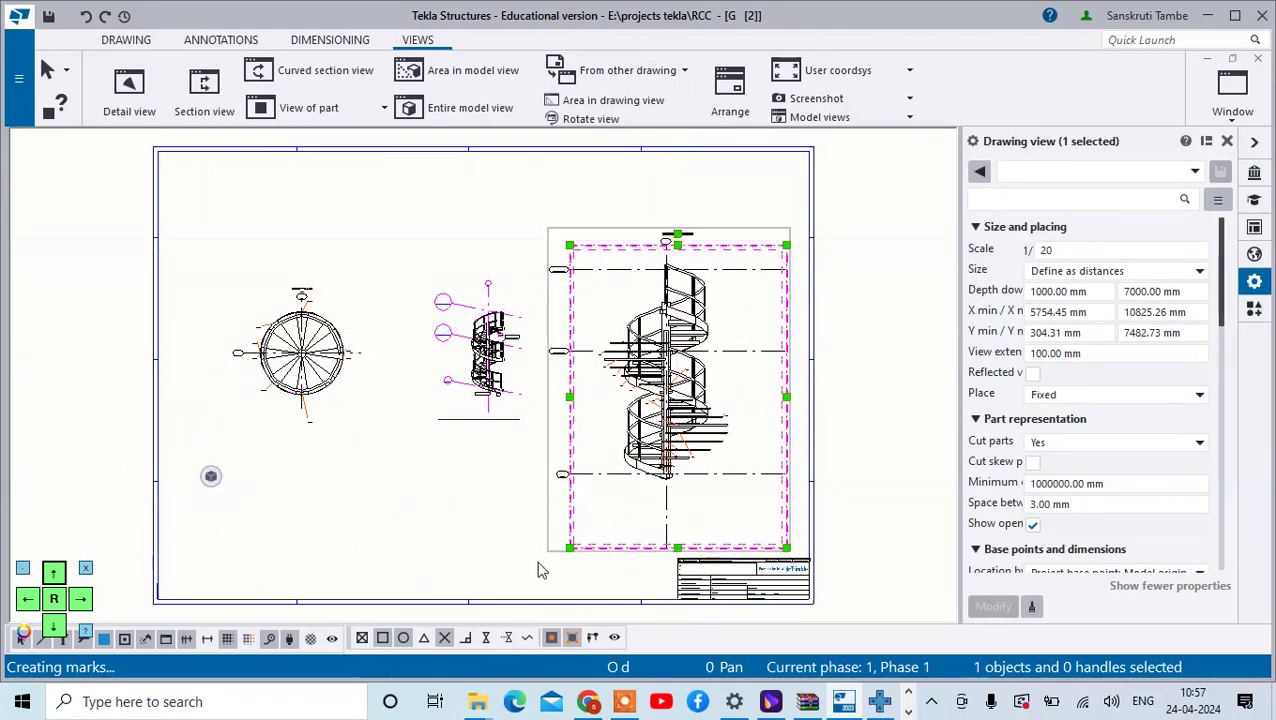
{"action": "left_click", "coordinate": [490, 561]}
{"action": "scroll", "coordinate": [676, 395], "scroll_direction": "up", "scroll_amount": 6}
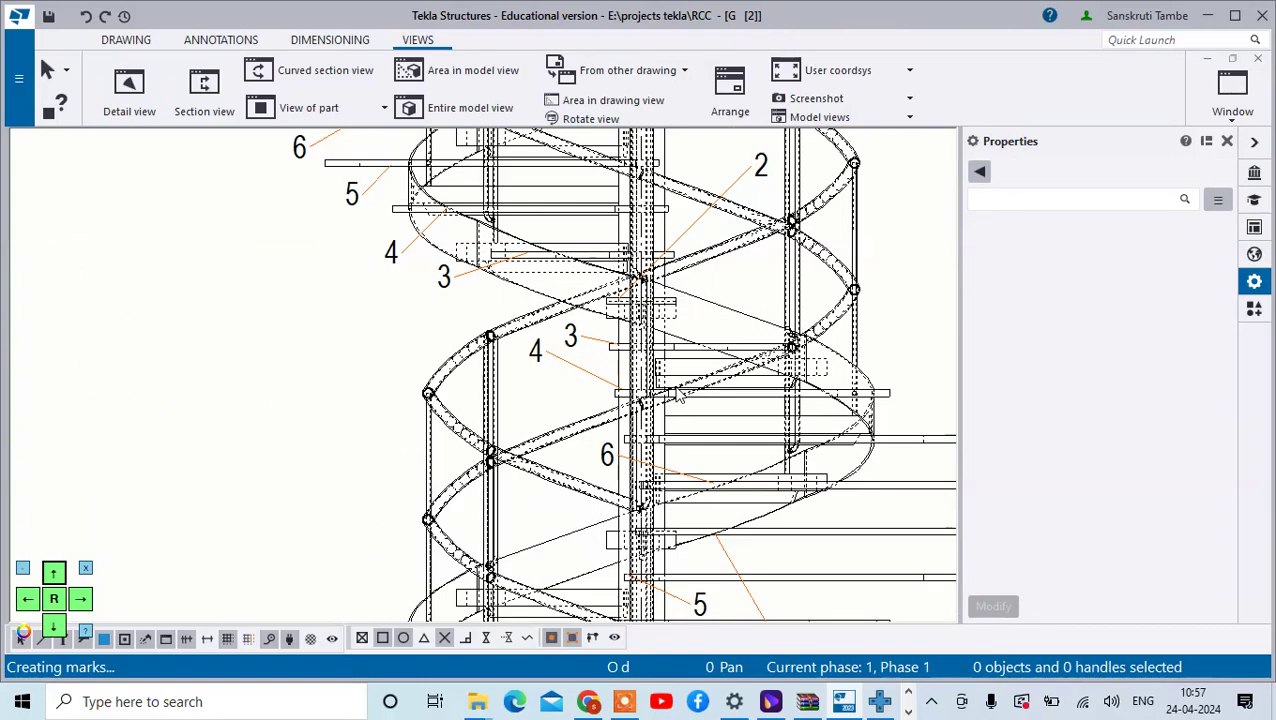
{"action": "scroll", "coordinate": [475, 375], "scroll_direction": "down", "scroll_amount": 8}
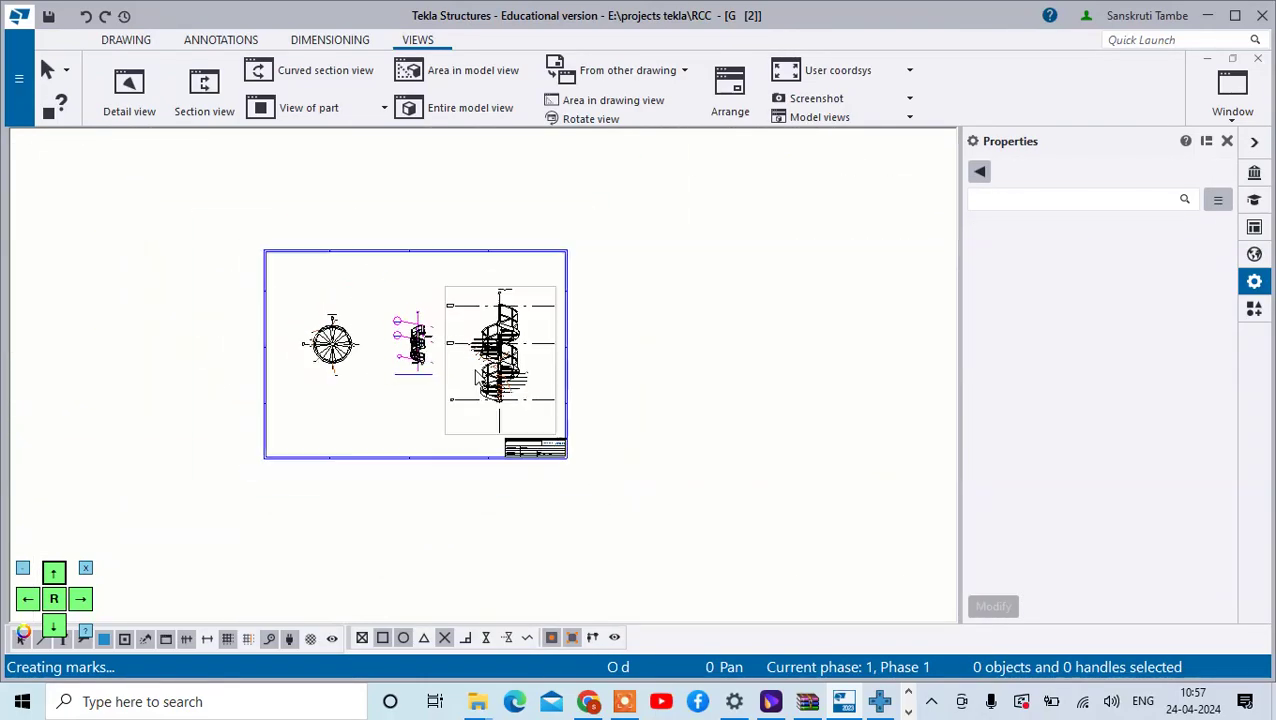
{"action": "scroll", "coordinate": [477, 374], "scroll_direction": "up", "scroll_amount": 5}
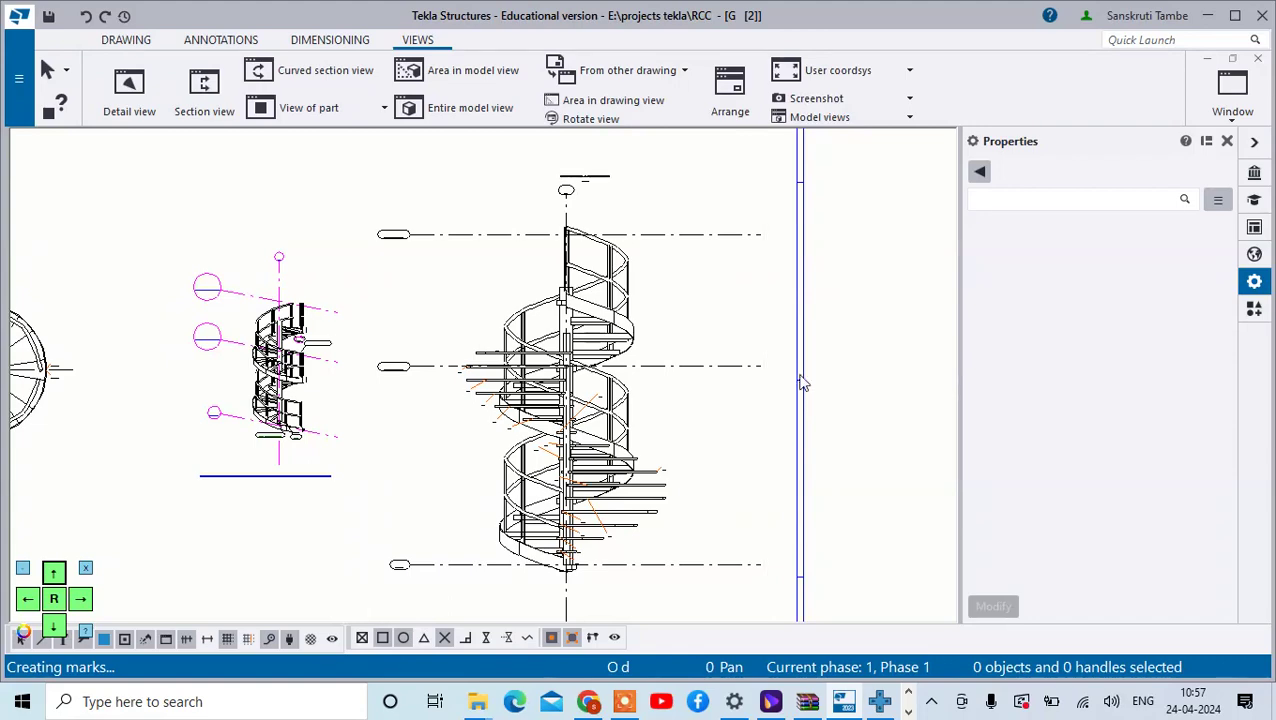
Close drawing G [2] keeping its changes, and minimize the 3d and GRID @B model view windows.
{"action": "scroll", "coordinate": [664, 313], "scroll_direction": "down", "scroll_amount": 5}
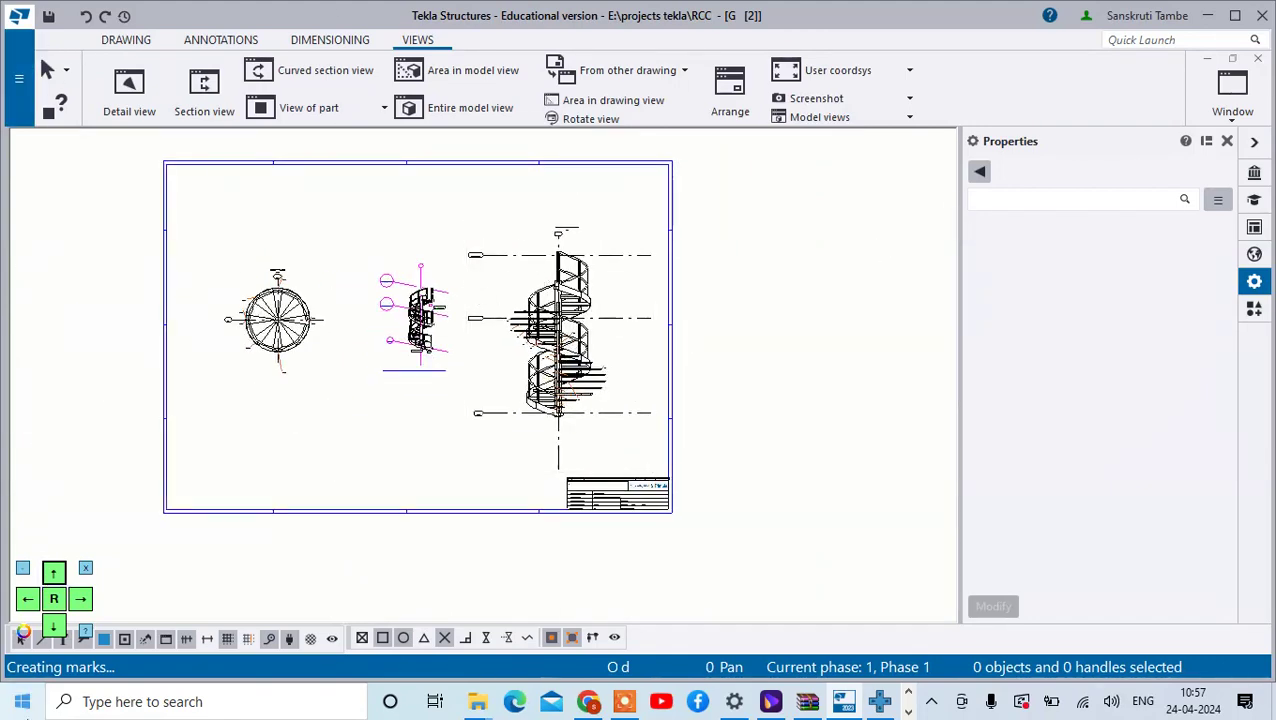
{"action": "left_click", "coordinate": [1256, 59]}
{"action": "left_click", "coordinate": [495, 557]}
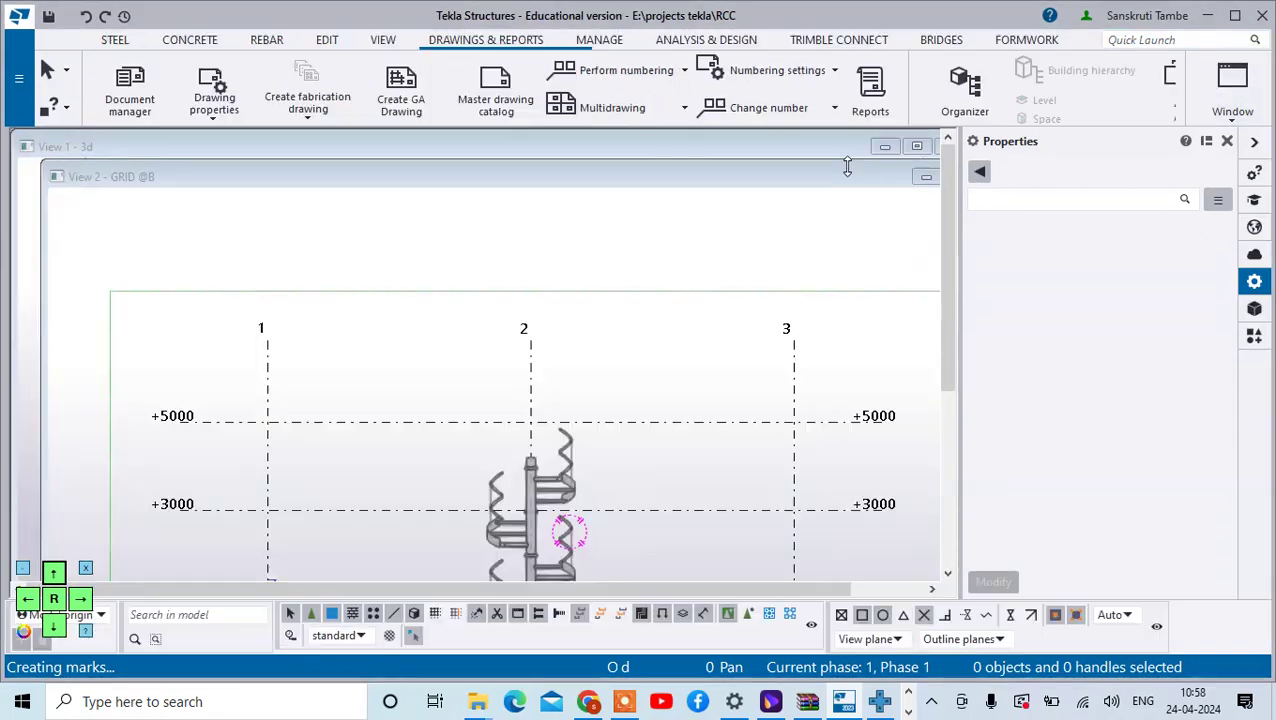
{"action": "left_click", "coordinate": [884, 146]}
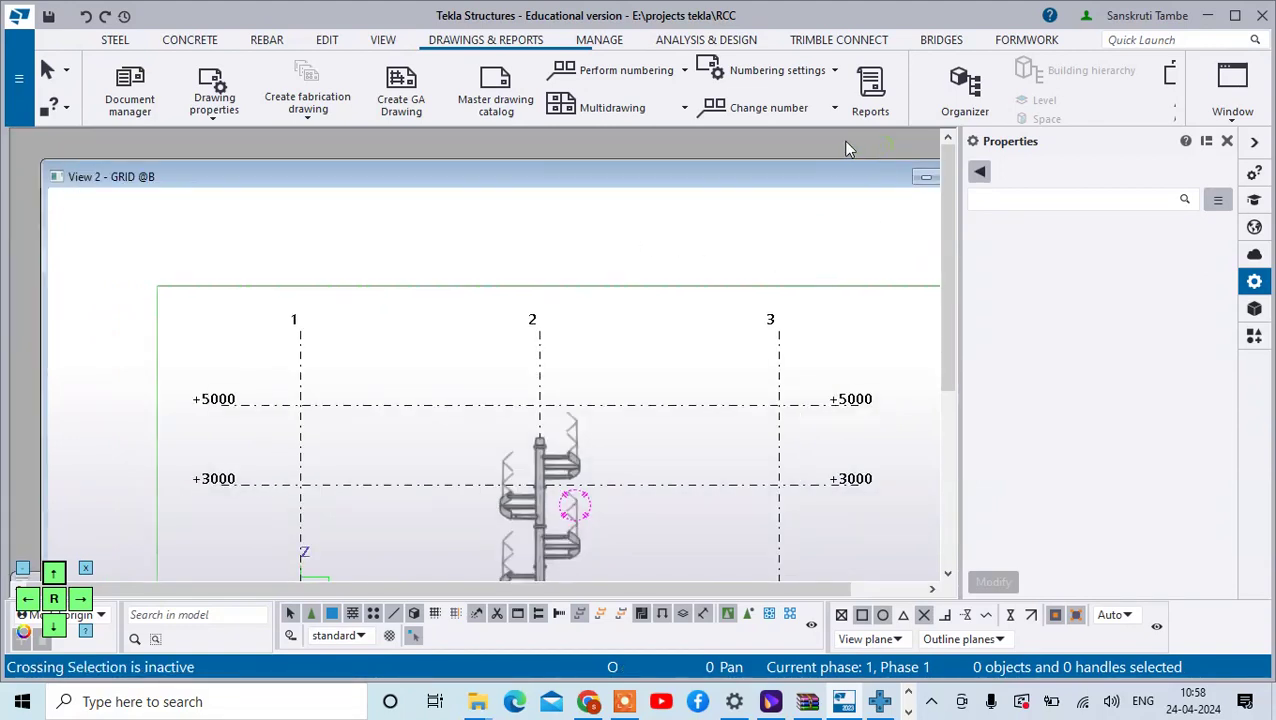
{"action": "left_click", "coordinate": [925, 178]}
Bring up the model views again with GRID @B maximized and switch to View 1 - 3d.
{"action": "left_click", "coordinate": [1215, 115]}
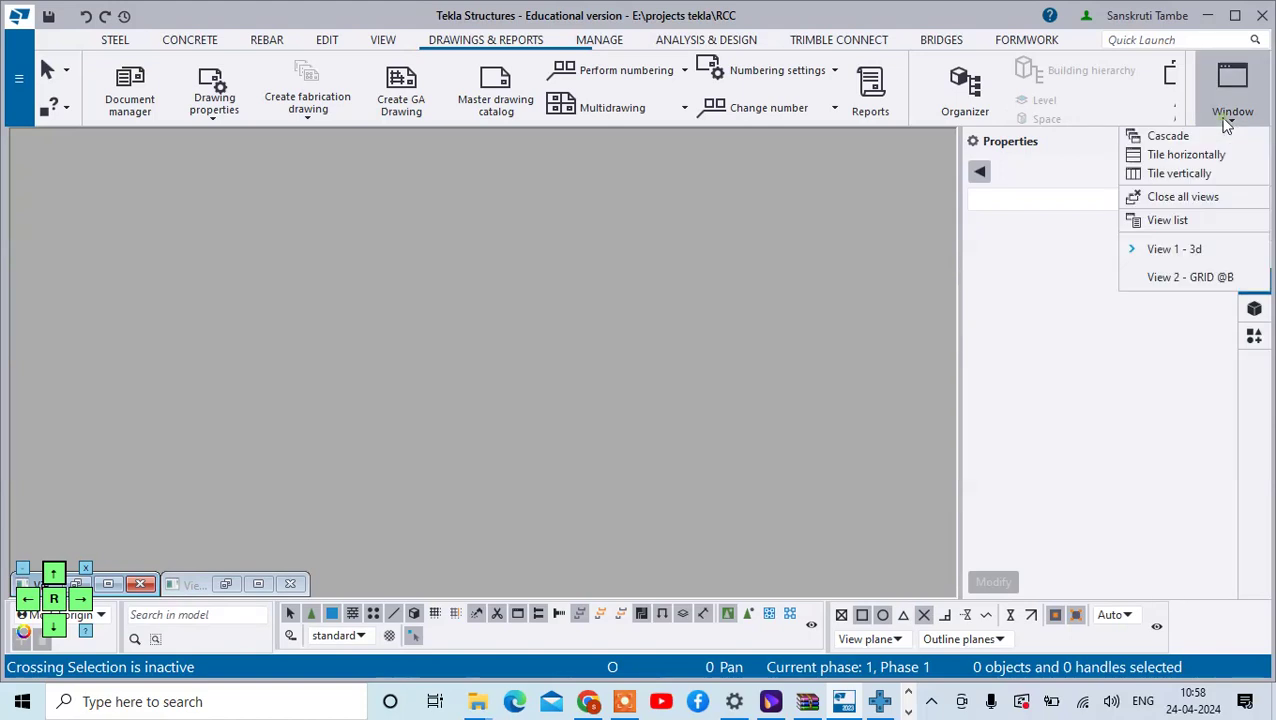
{"action": "left_click", "coordinate": [1195, 249]}
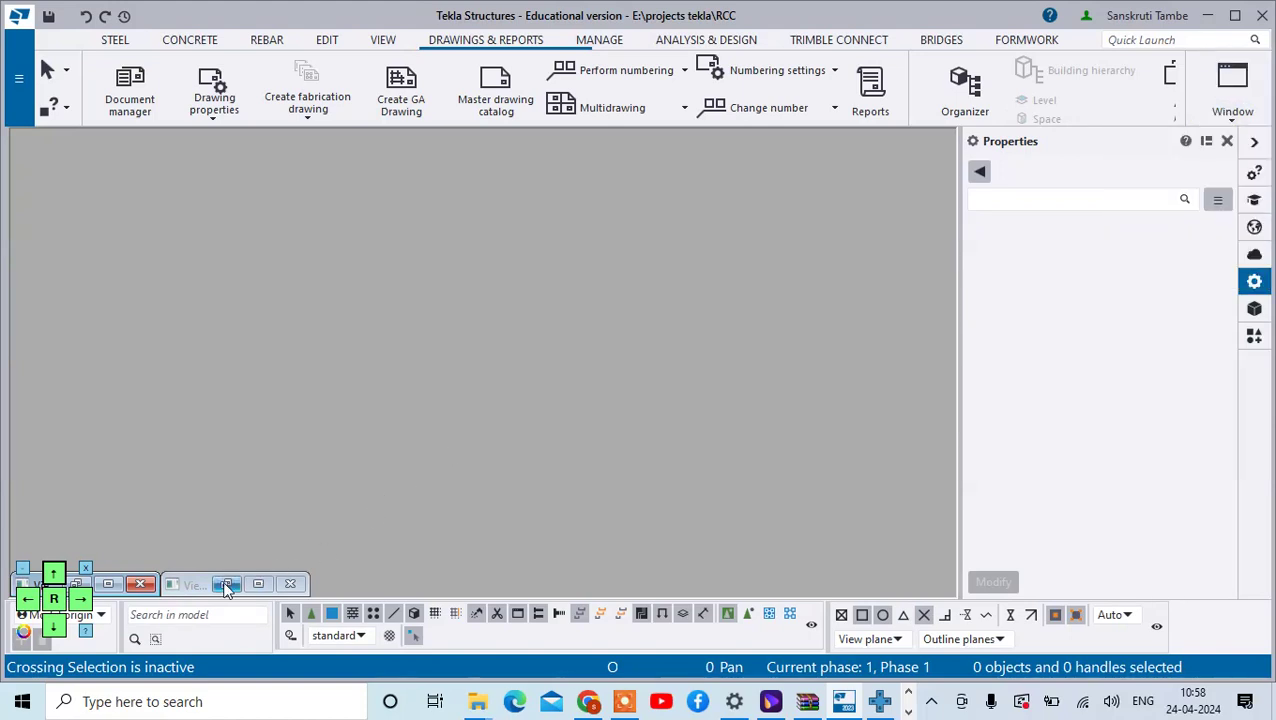
{"action": "left_click", "coordinate": [258, 584]}
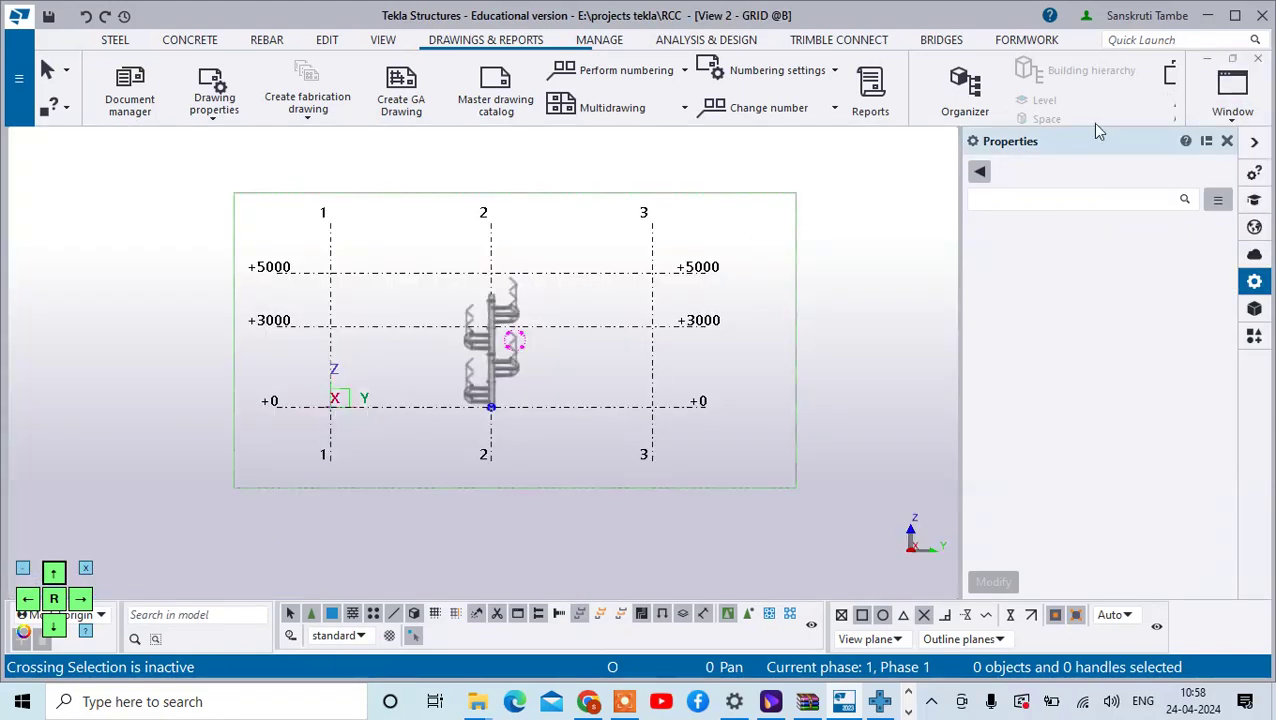
{"action": "left_click", "coordinate": [1232, 92]}
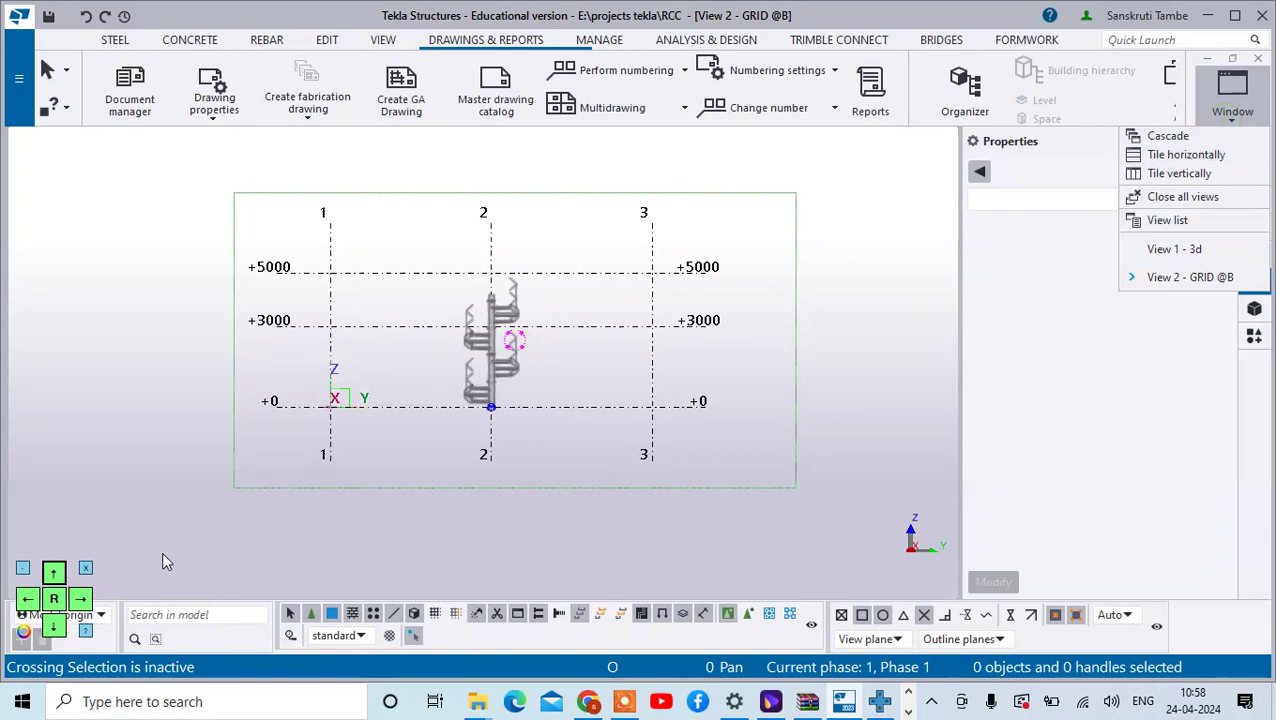
{"action": "left_click", "coordinate": [160, 554]}
{"action": "left_click", "coordinate": [1244, 120]}
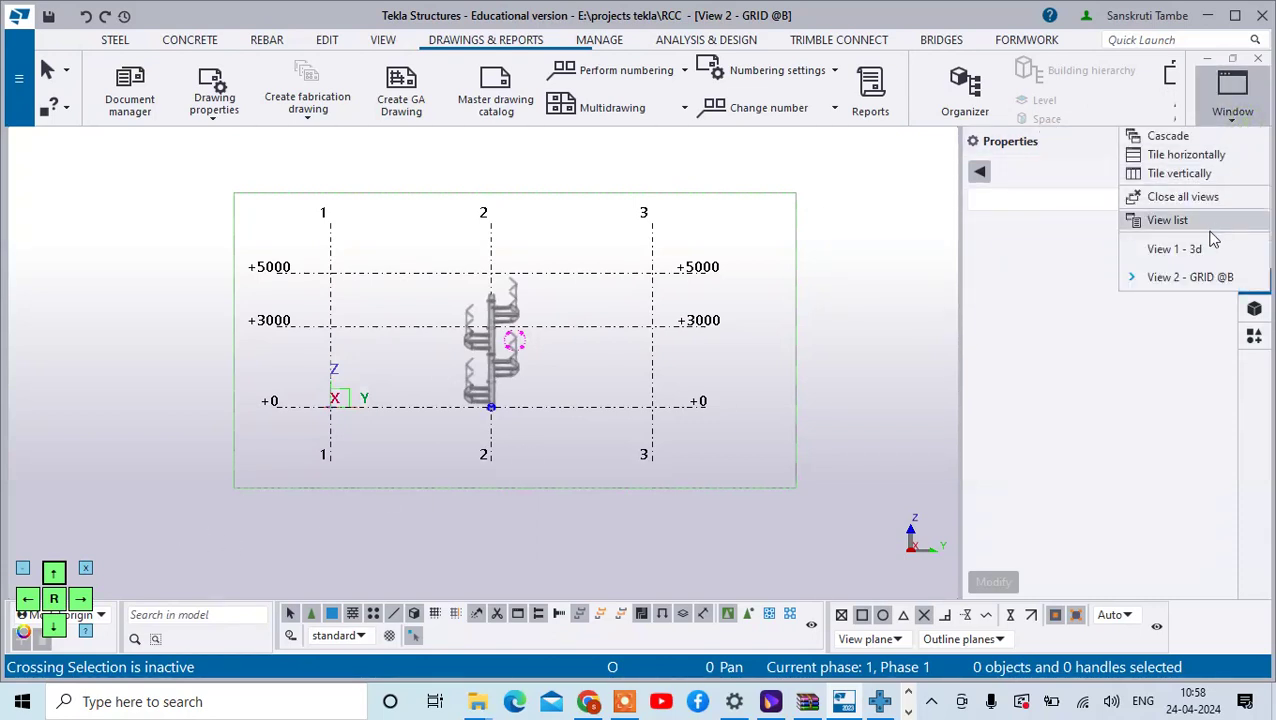
{"action": "left_click", "coordinate": [1168, 248]}
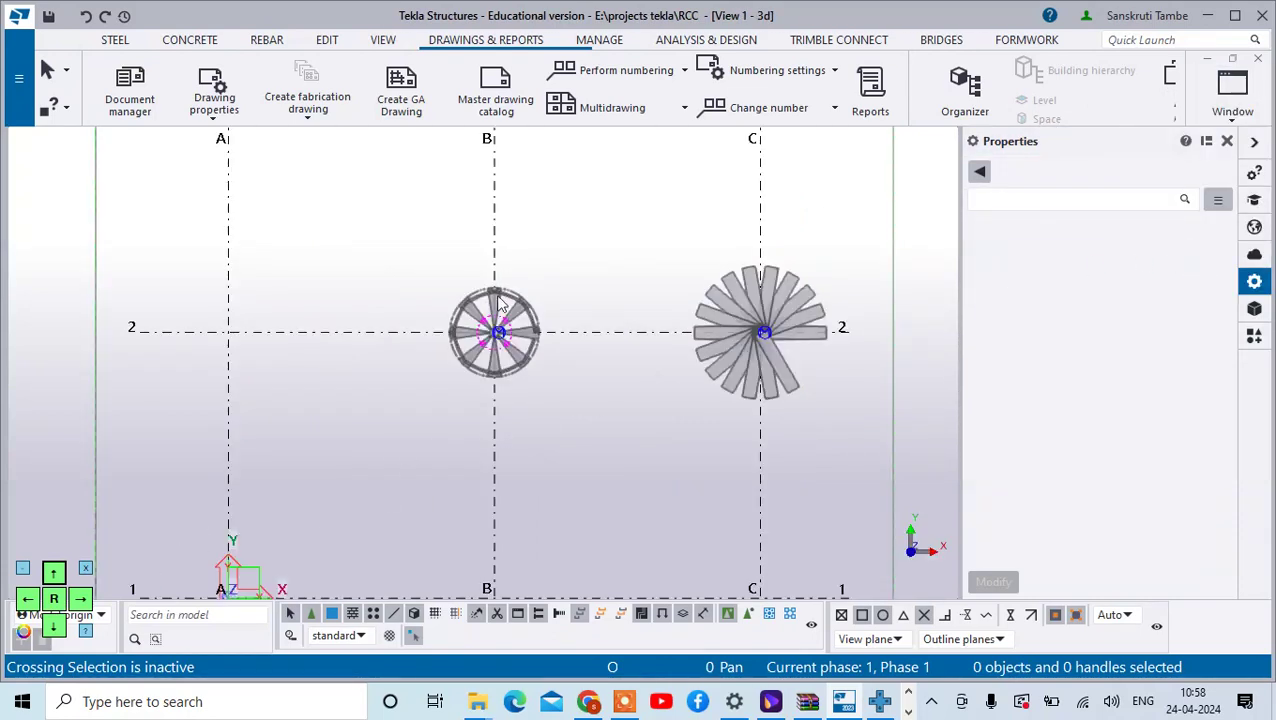
Create the default component views of the helicoidal stair at grid C and deselect the component in its perspective view.
{"action": "scroll", "coordinate": [499, 302], "scroll_direction": "down", "scroll_amount": 3}
{"action": "middle_click_drag", "start_coordinate": [562, 348], "coordinate": [622, 300], "text": "ctrl"}
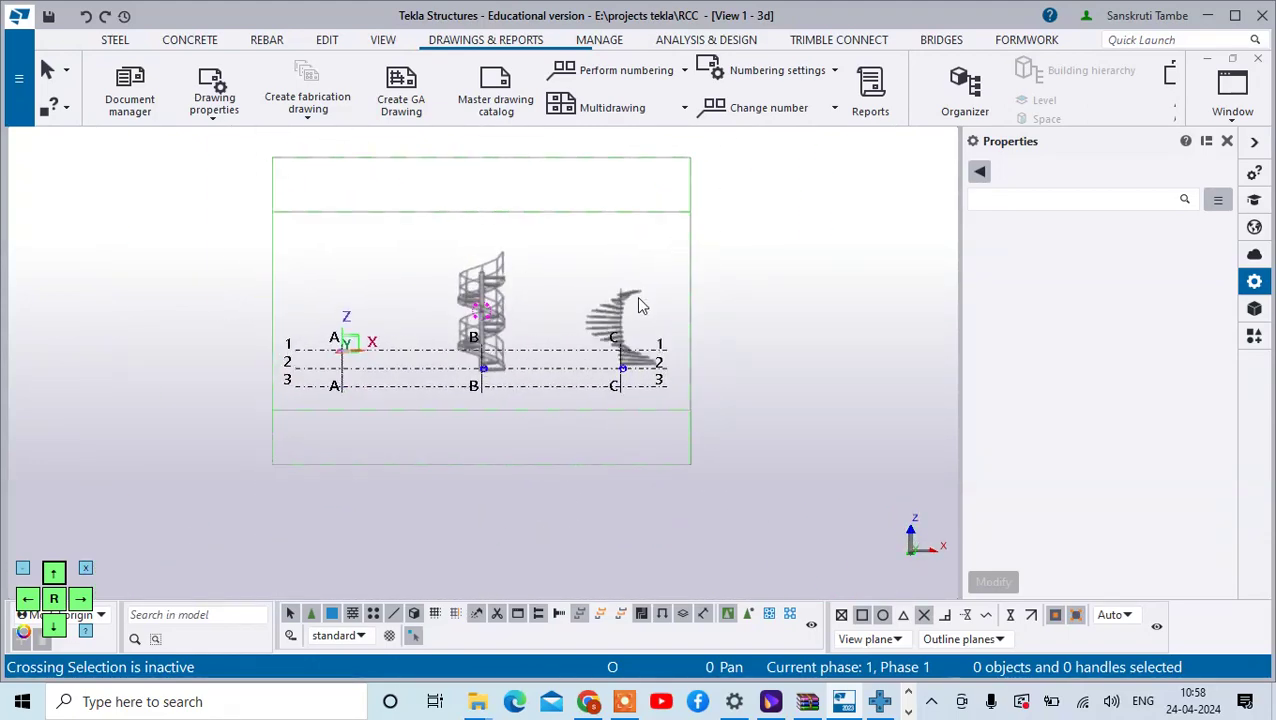
{"action": "left_click", "coordinate": [618, 302]}
{"action": "right_click", "coordinate": [625, 308]}
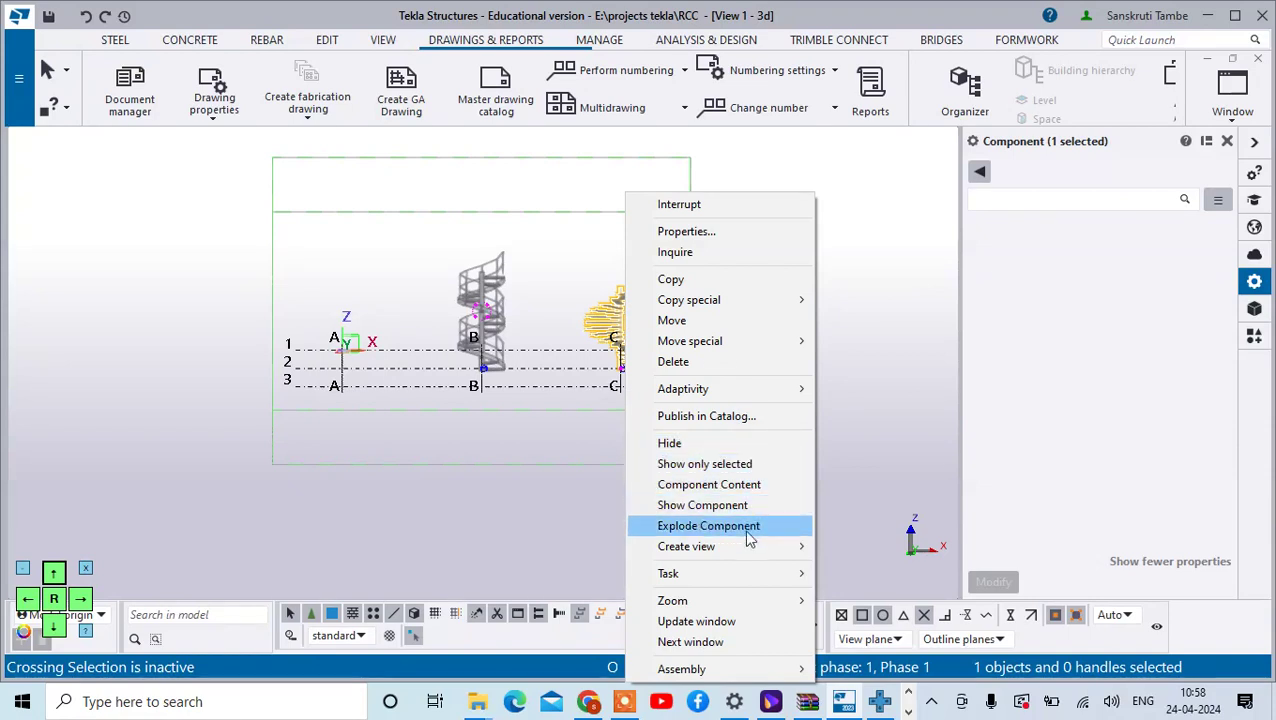
{"action": "mouse_move", "coordinate": [755, 549]}
{"action": "left_click", "coordinate": [887, 567]}
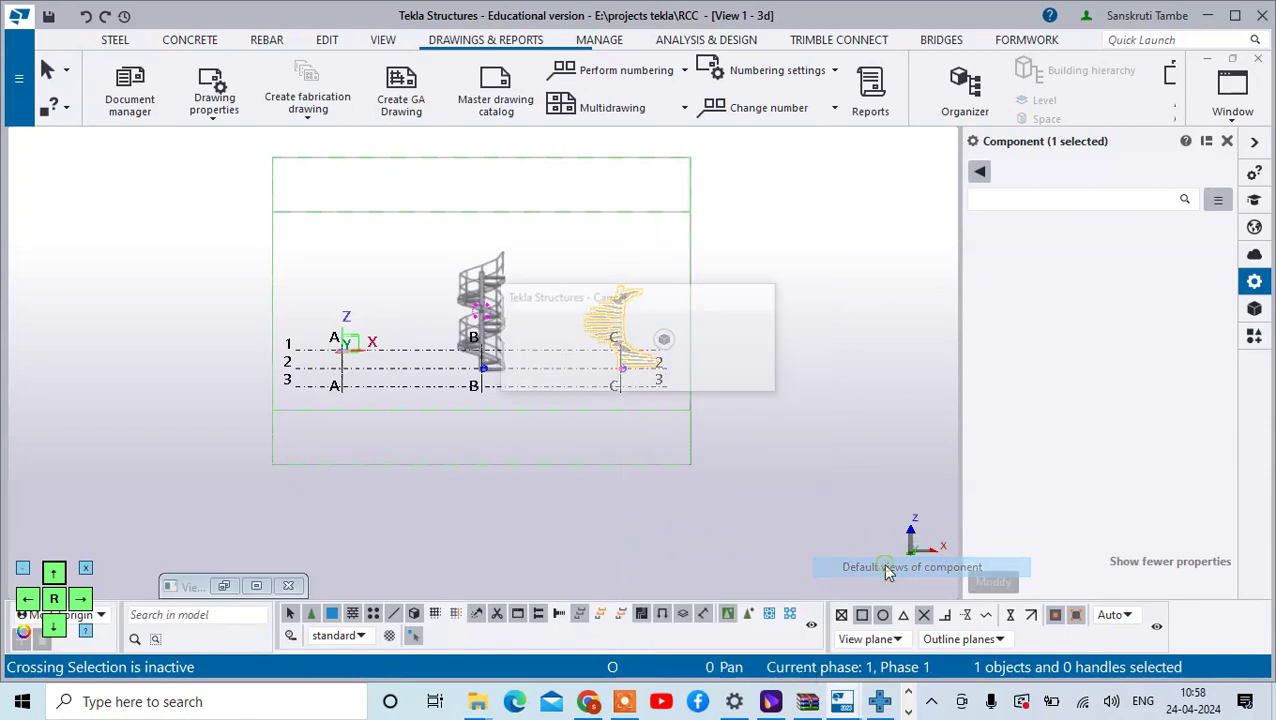
{"action": "scroll", "coordinate": [479, 340], "scroll_direction": "down", "scroll_amount": 2}
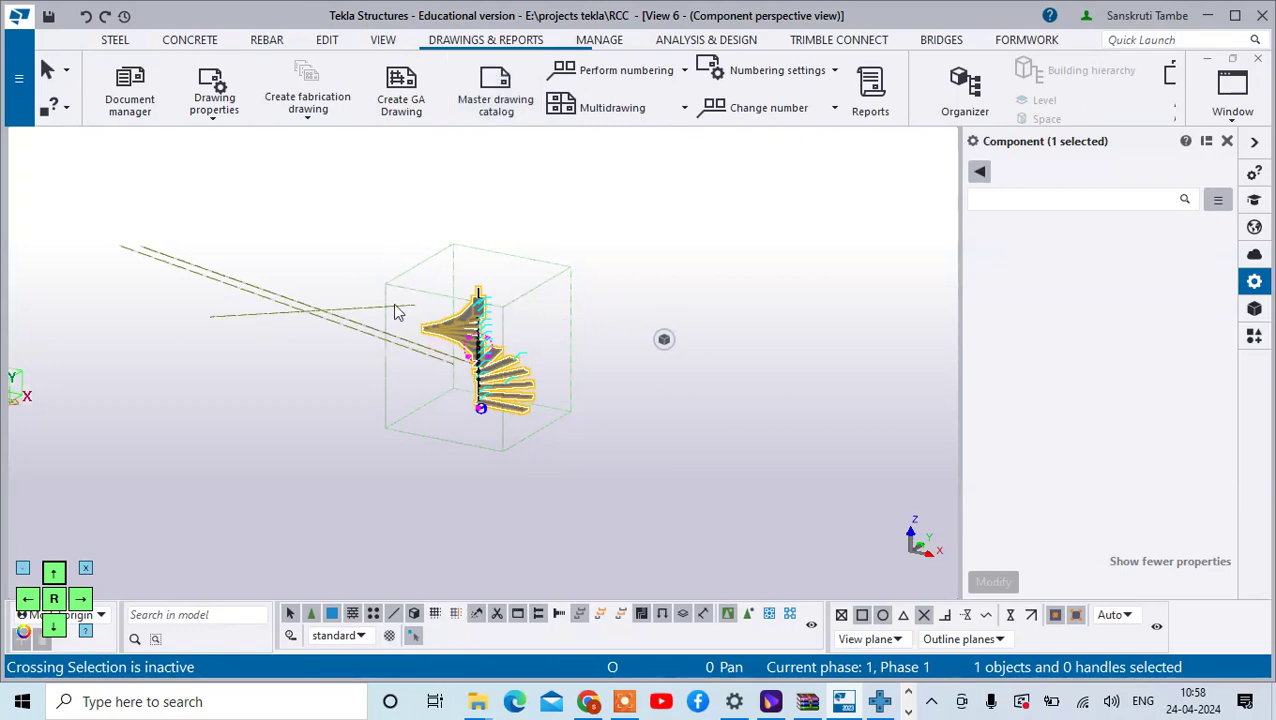
{"action": "scroll", "coordinate": [503, 434], "scroll_direction": "up", "scroll_amount": 3}
{"action": "left_click", "coordinate": [692, 290]}
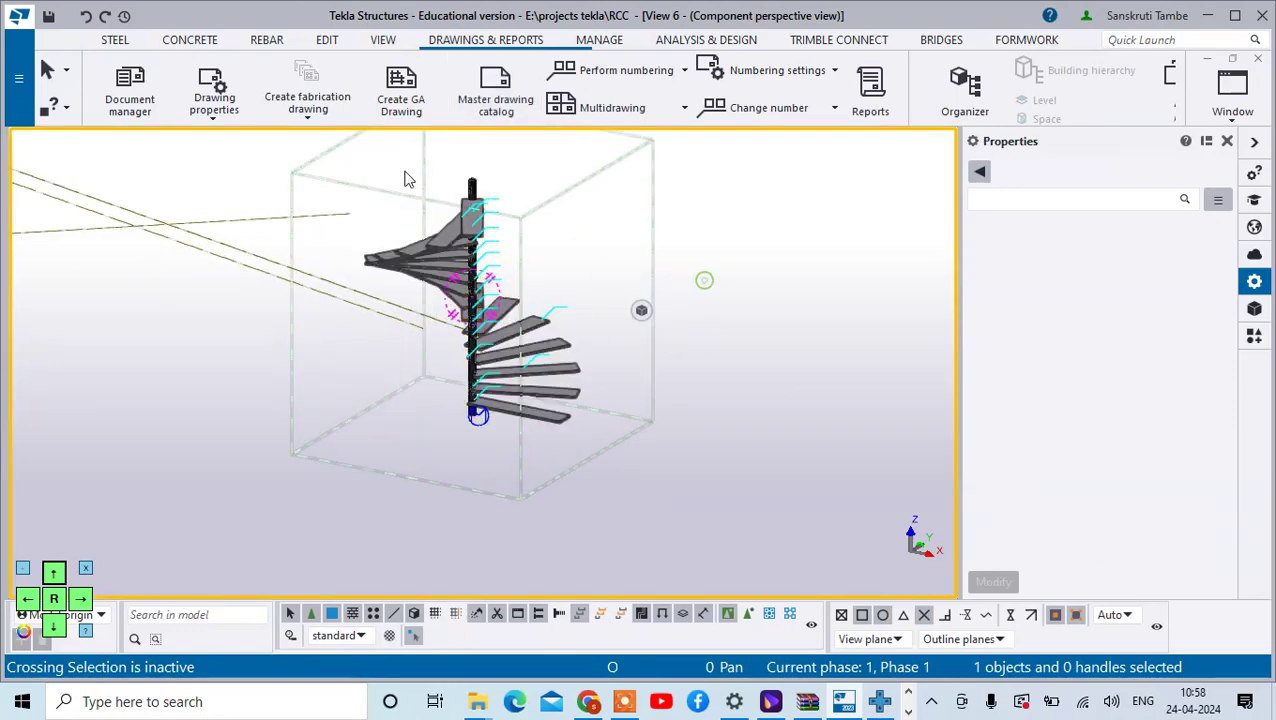
Create and open an empty general arrangement drawing.
{"action": "left_click", "coordinate": [401, 88]}
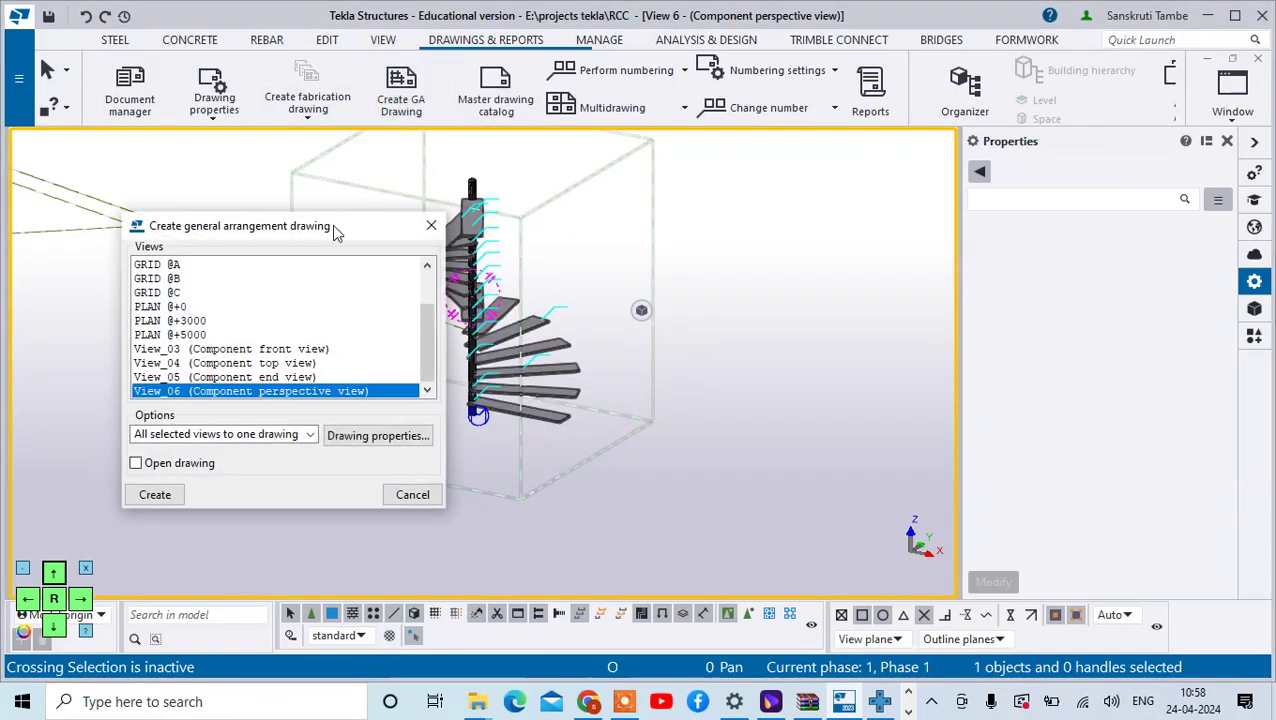
{"action": "left_click", "coordinate": [170, 438]}
{"action": "left_click", "coordinate": [170, 484]}
{"action": "left_click", "coordinate": [155, 494]}
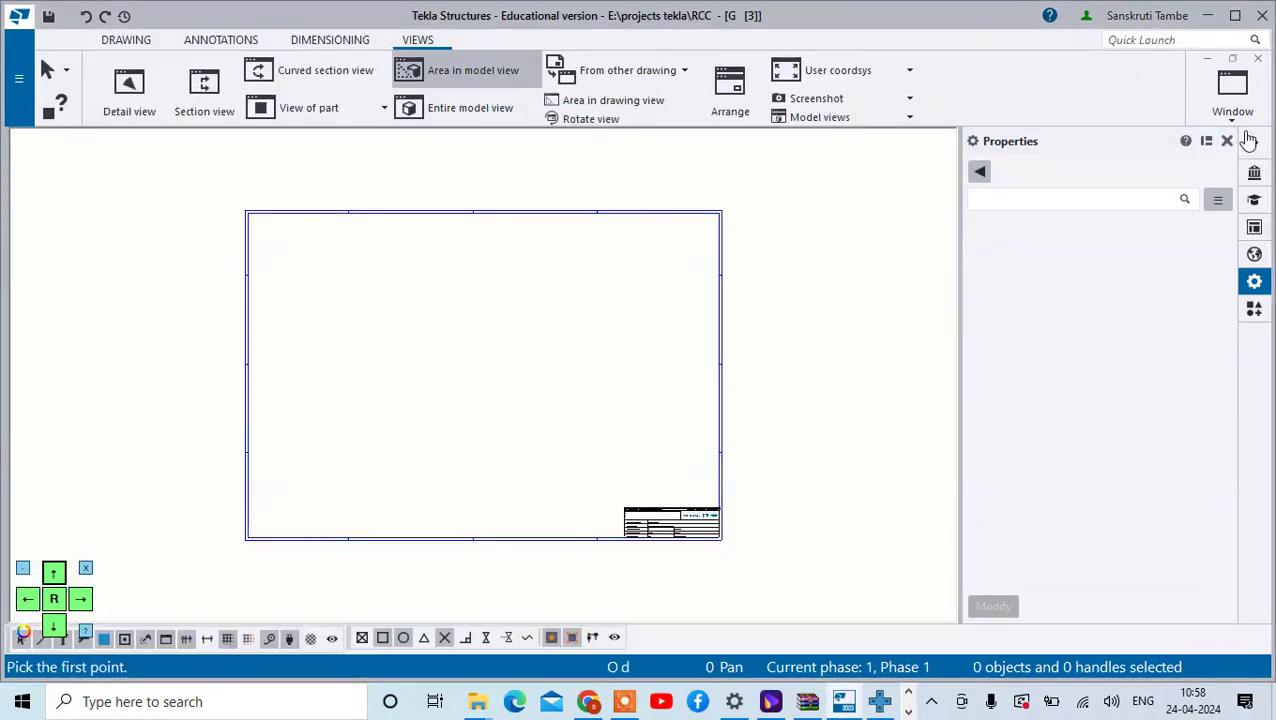
Create a drawing view from a rectangular model area enclosing the helicoidal stair at grid C in the 3d view.
{"action": "left_click", "coordinate": [1232, 92]}
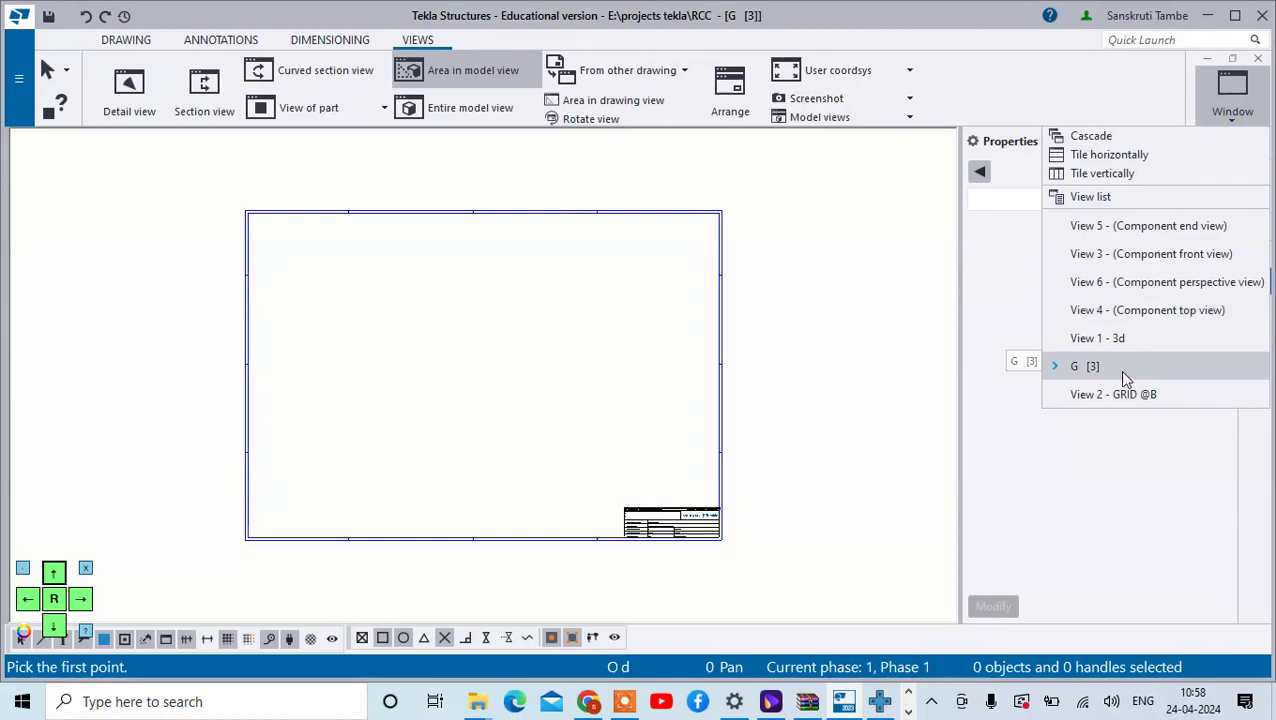
{"action": "left_click", "coordinate": [1120, 370]}
{"action": "left_click", "coordinate": [1214, 115]}
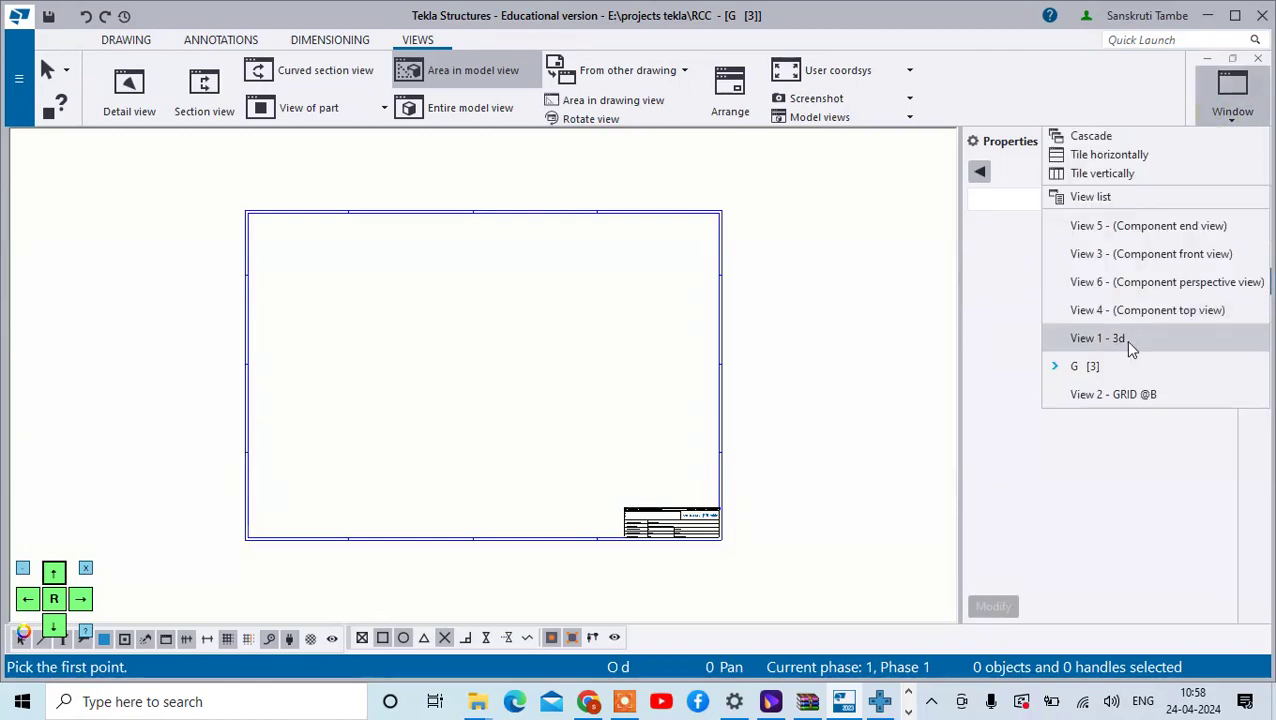
{"action": "left_click", "coordinate": [1124, 340]}
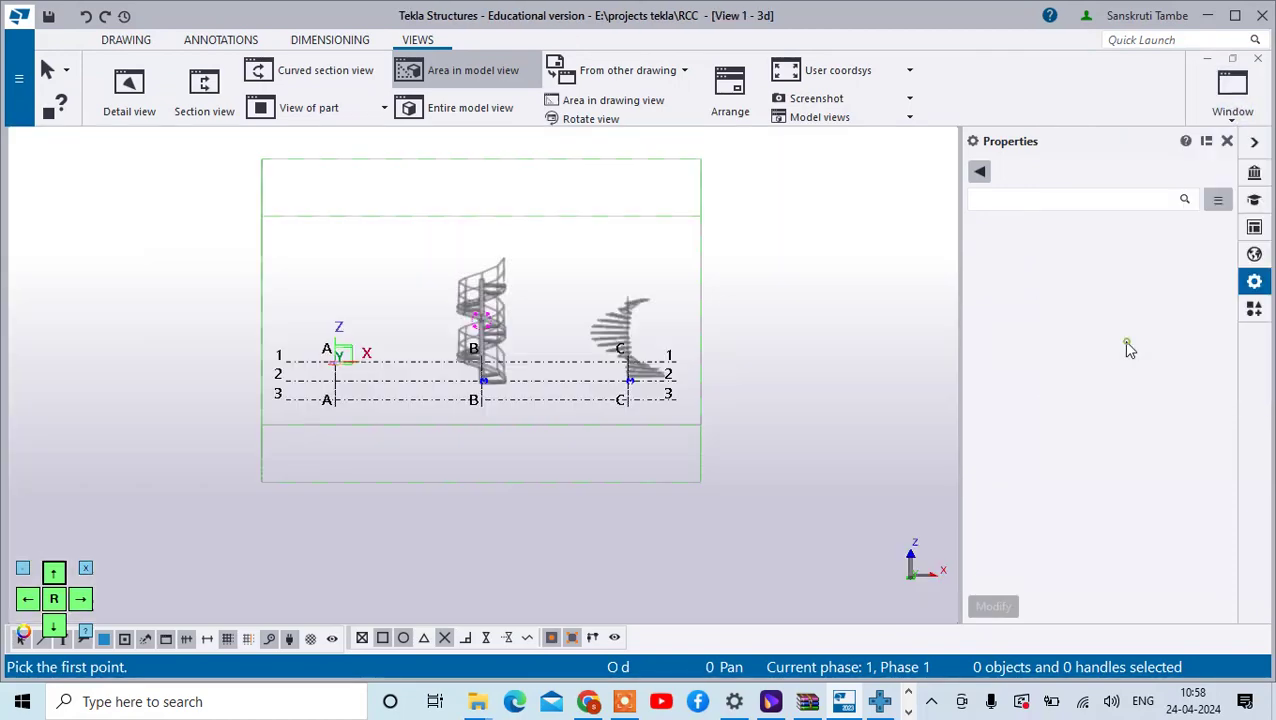
{"action": "left_click", "coordinate": [570, 222]}
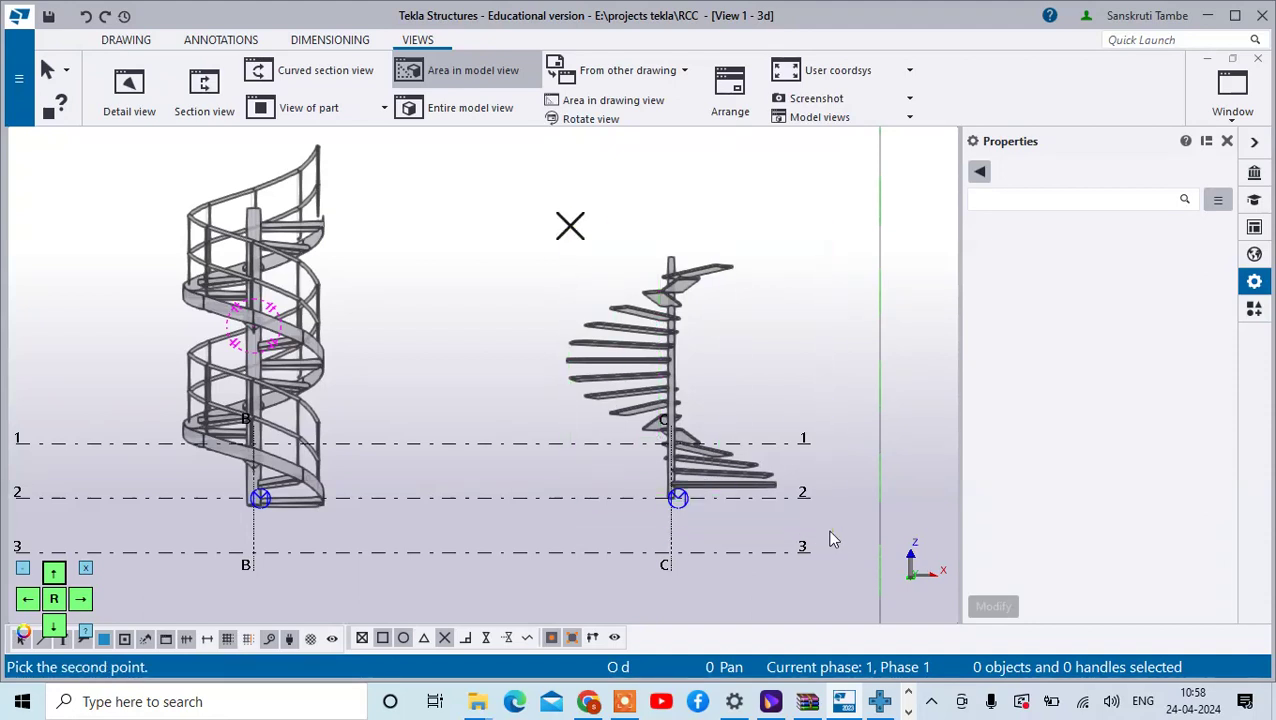
{"action": "left_click", "coordinate": [451, 366]}
Return to drawing G [3], move the new stair view inside the frame, deselect it and inspect its part marks.
{"action": "left_click", "coordinate": [1256, 120]}
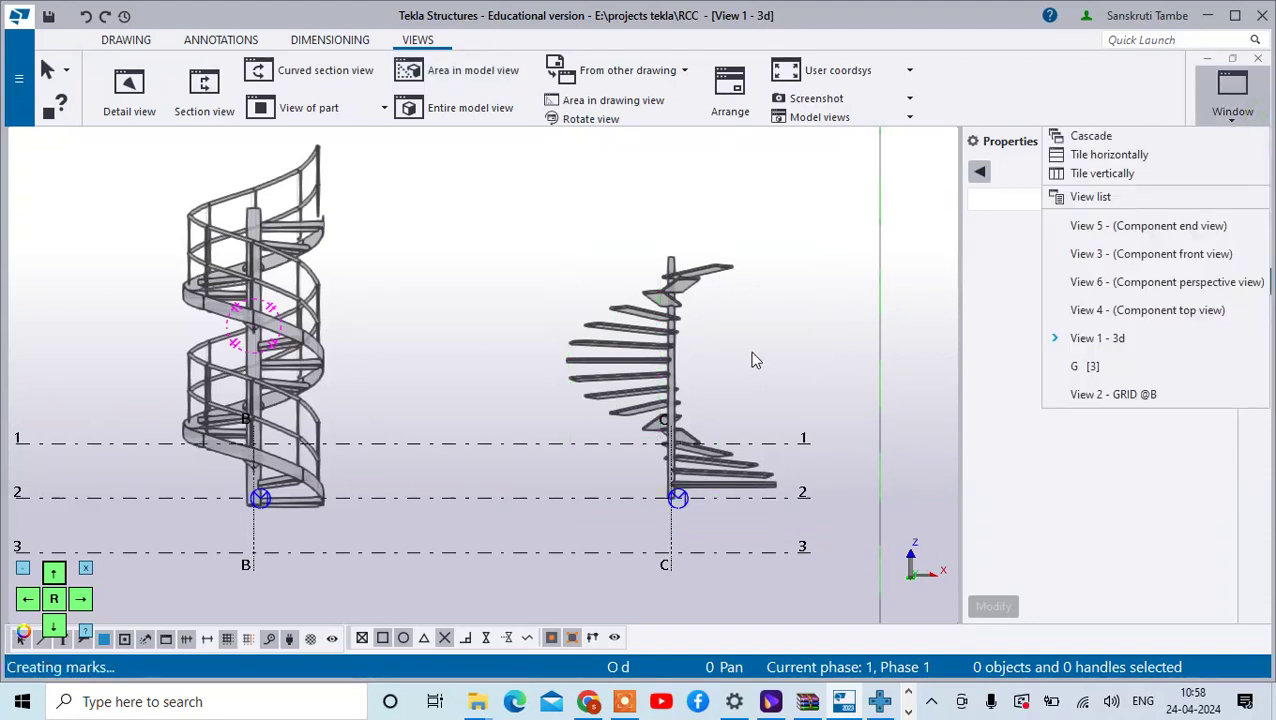
{"action": "left_click", "coordinate": [1112, 367]}
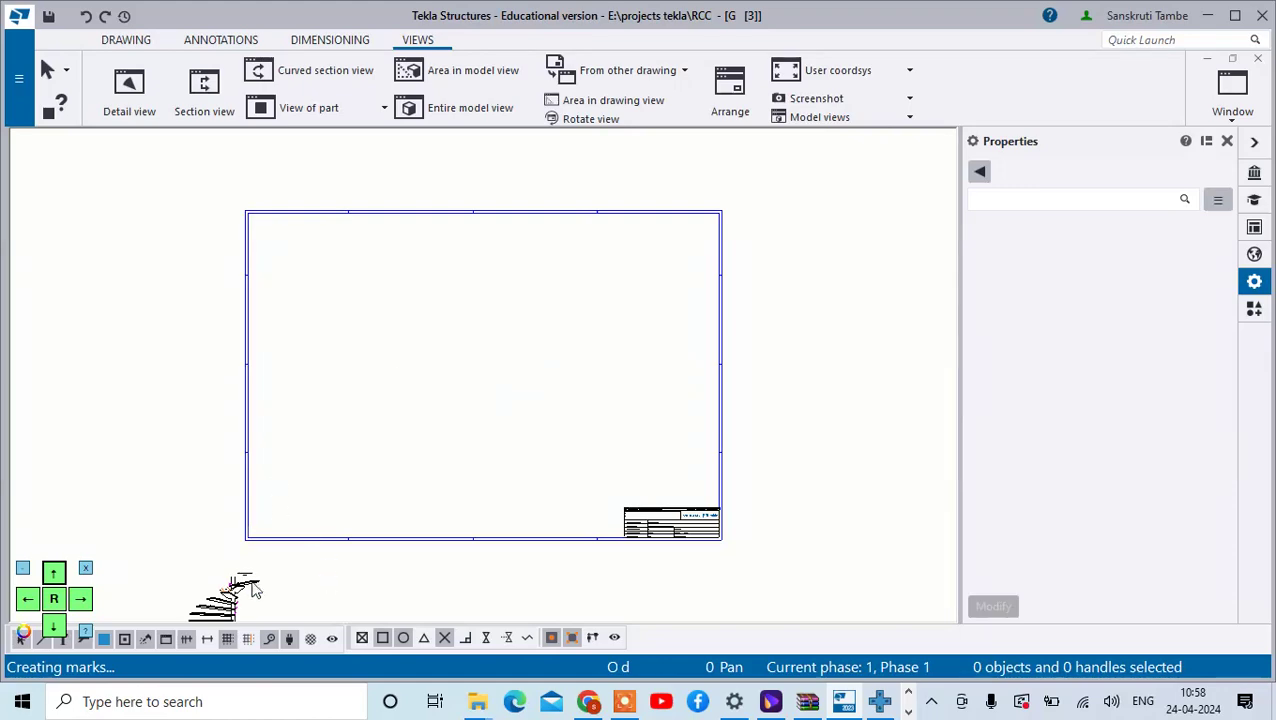
{"action": "left_click", "coordinate": [242, 575]}
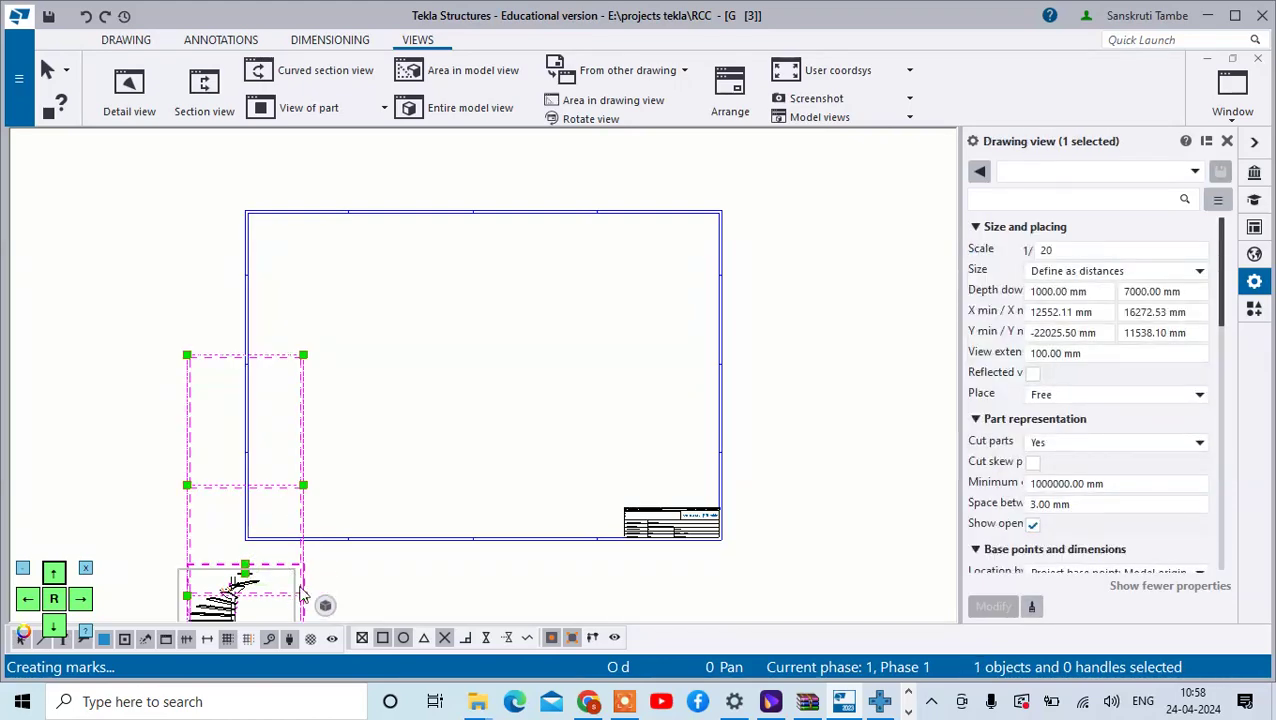
{"action": "left_click_drag", "start_coordinate": [316, 505], "coordinate": [411, 298]}
{"action": "left_click", "coordinate": [501, 365]}
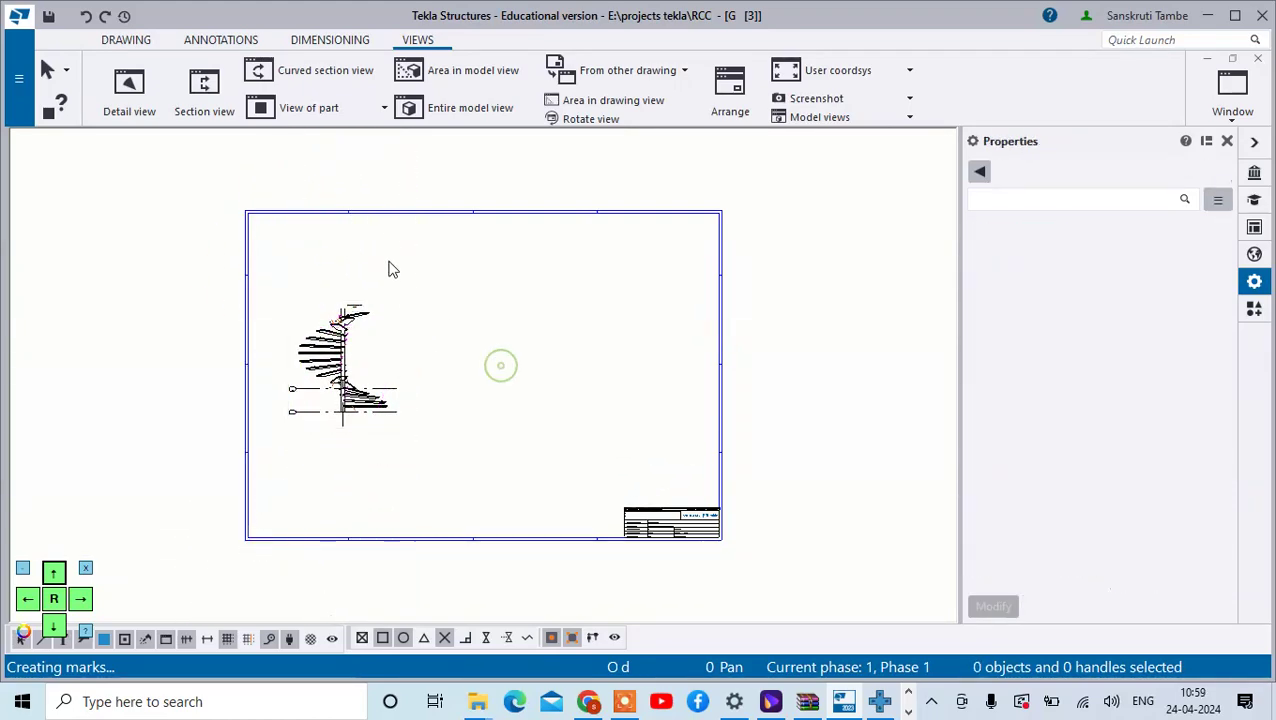
{"action": "scroll", "coordinate": [367, 338], "scroll_direction": "up", "scroll_amount": 6}
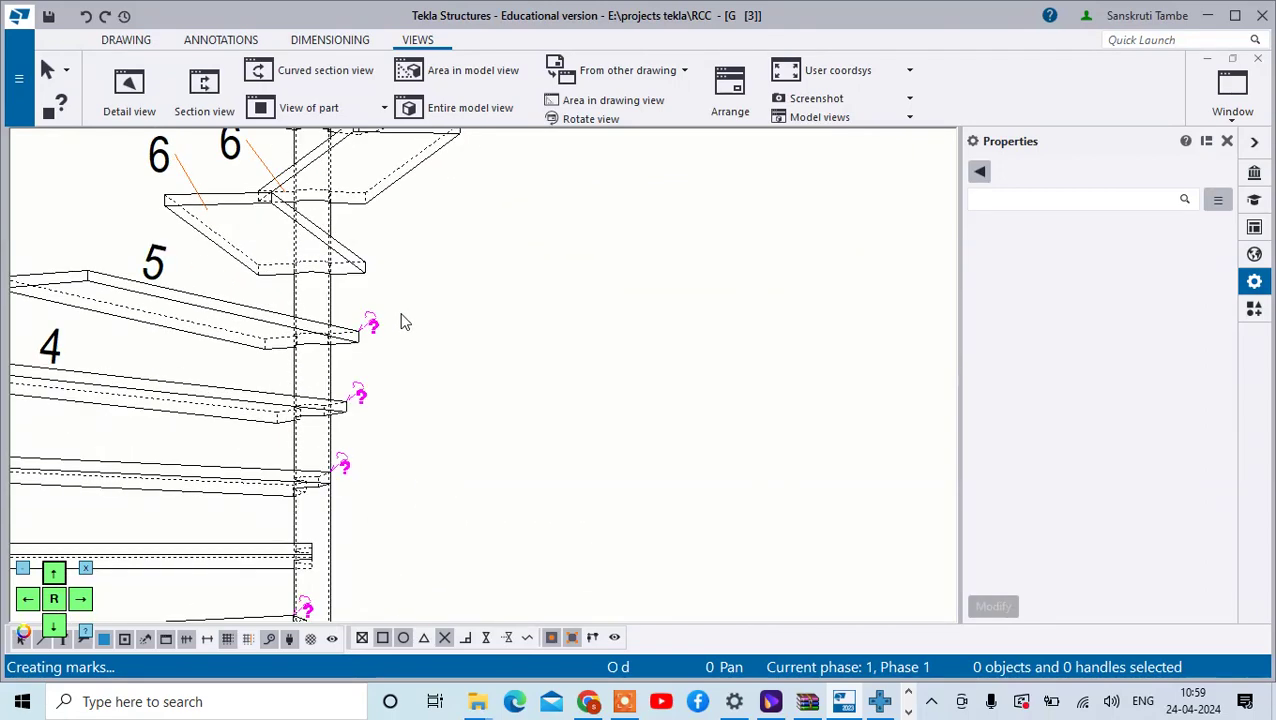
{"action": "scroll", "coordinate": [398, 314], "scroll_direction": "down", "scroll_amount": 6}
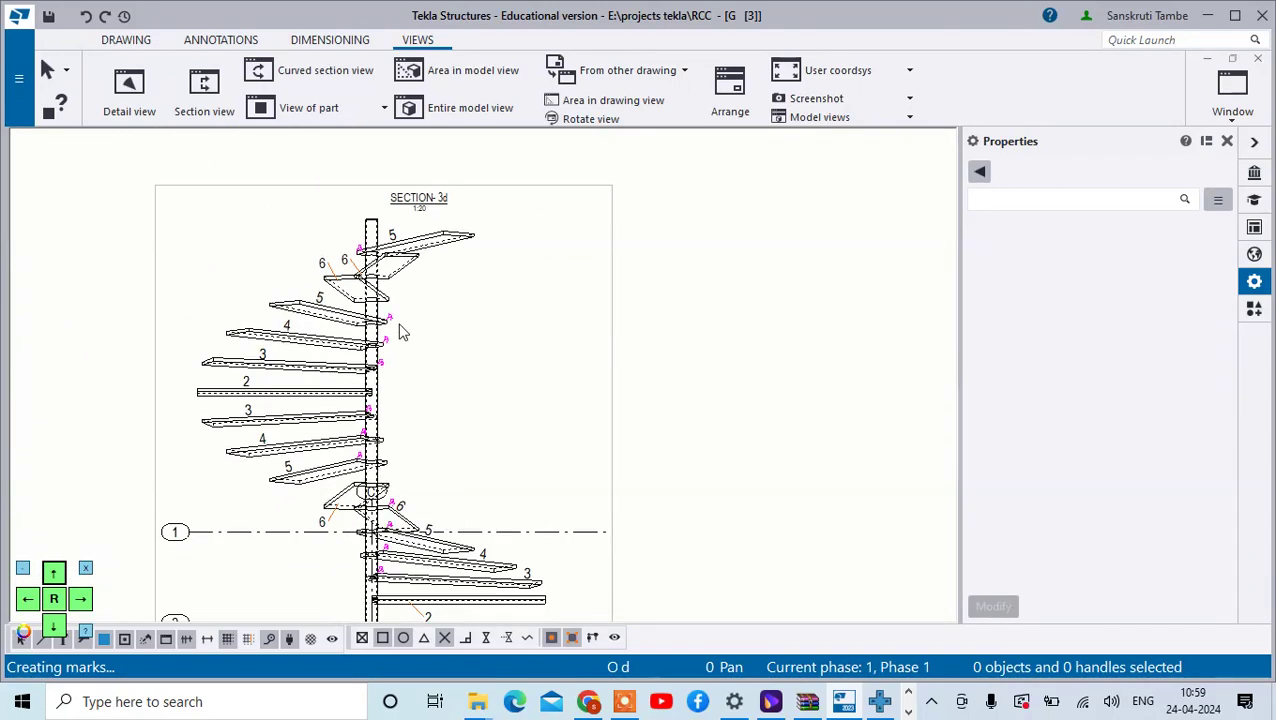
Close drawing G [3], keeping its changes, and zoom out in the component end and front views.
{"action": "left_click", "coordinate": [1257, 58]}
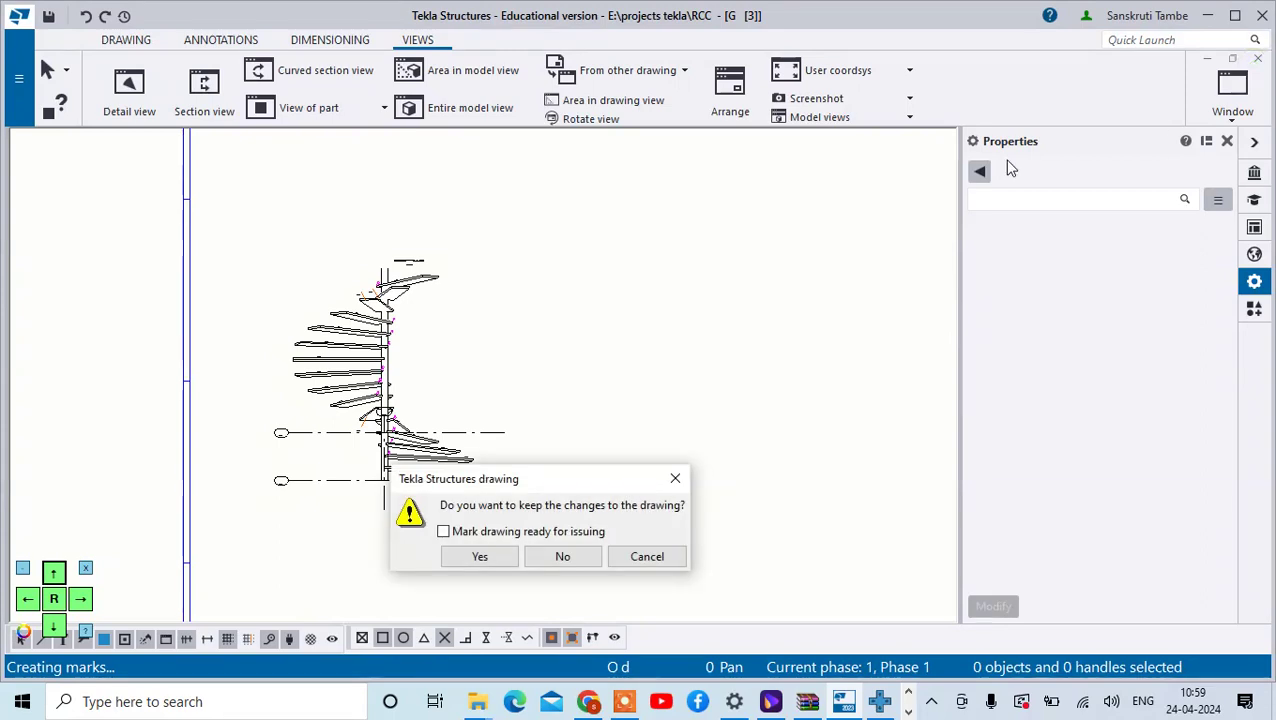
{"action": "left_click", "coordinate": [503, 557]}
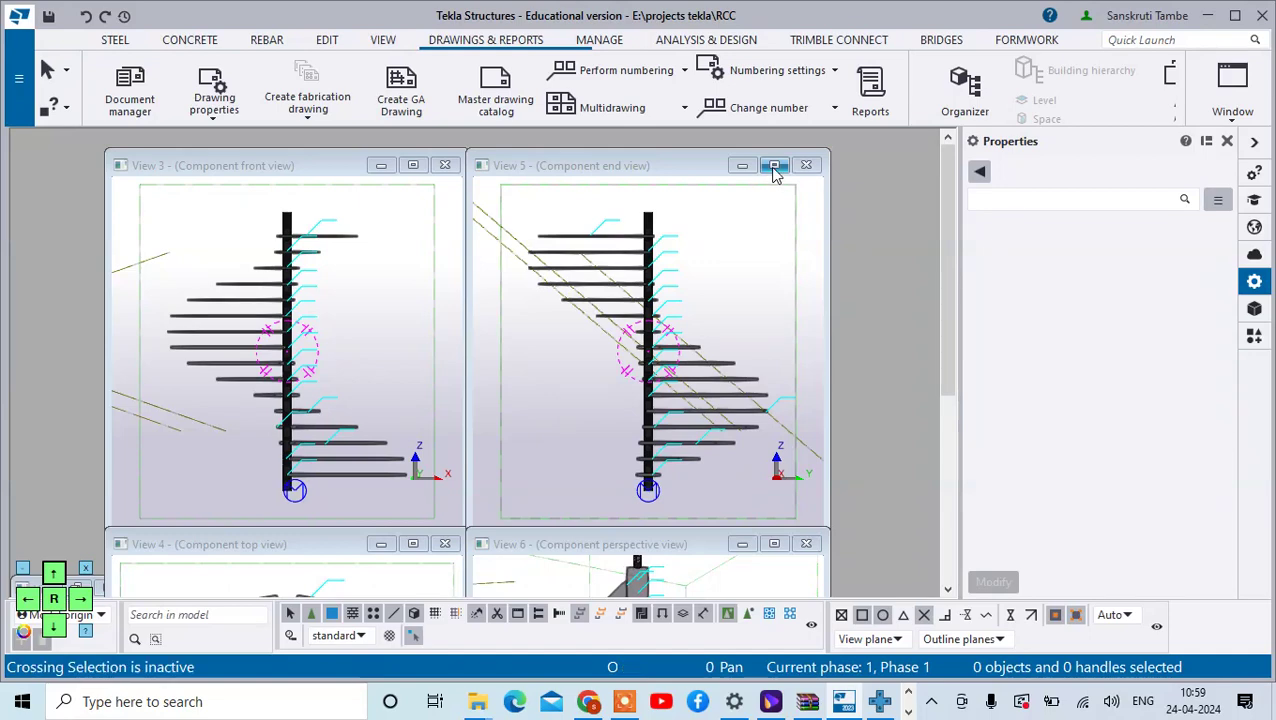
{"action": "scroll", "coordinate": [575, 237], "scroll_direction": "down", "scroll_amount": 3}
{"action": "scroll", "coordinate": [338, 310], "scroll_direction": "down", "scroll_amount": 1}
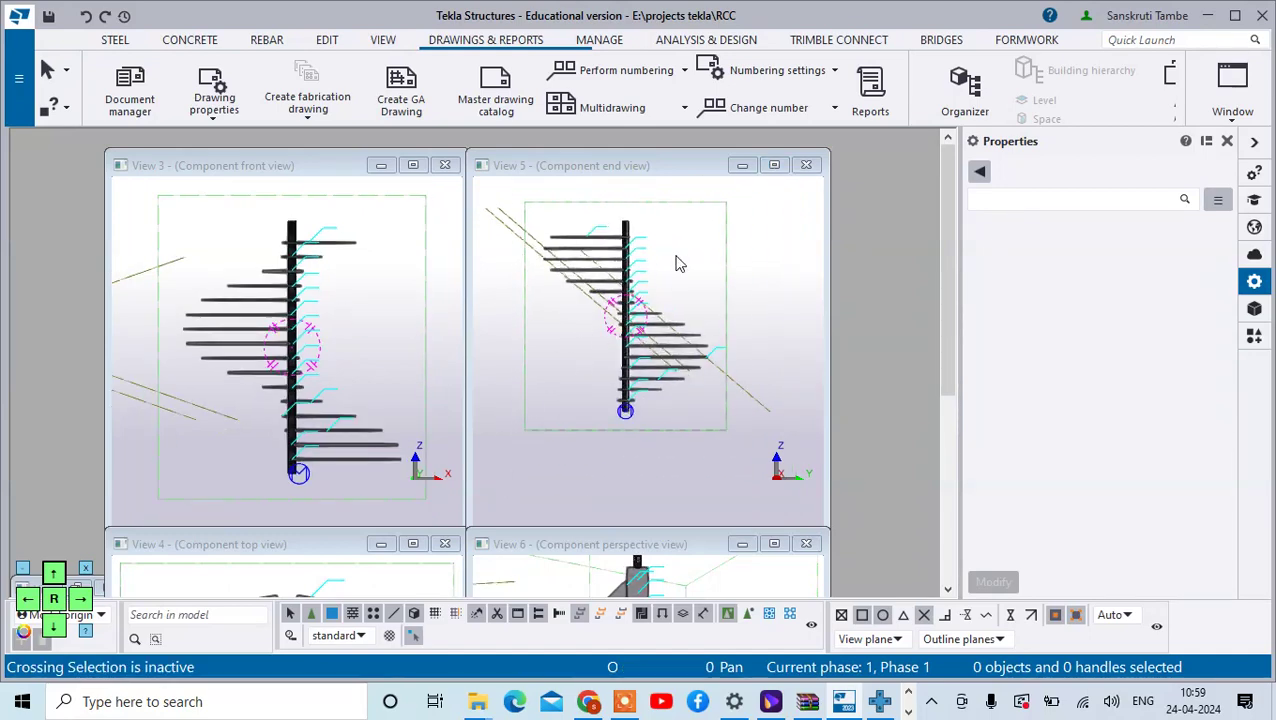
Try to switch to View 1 - 3d and close the Properties pane to widen the model area.
{"action": "left_click", "coordinate": [1232, 88]}
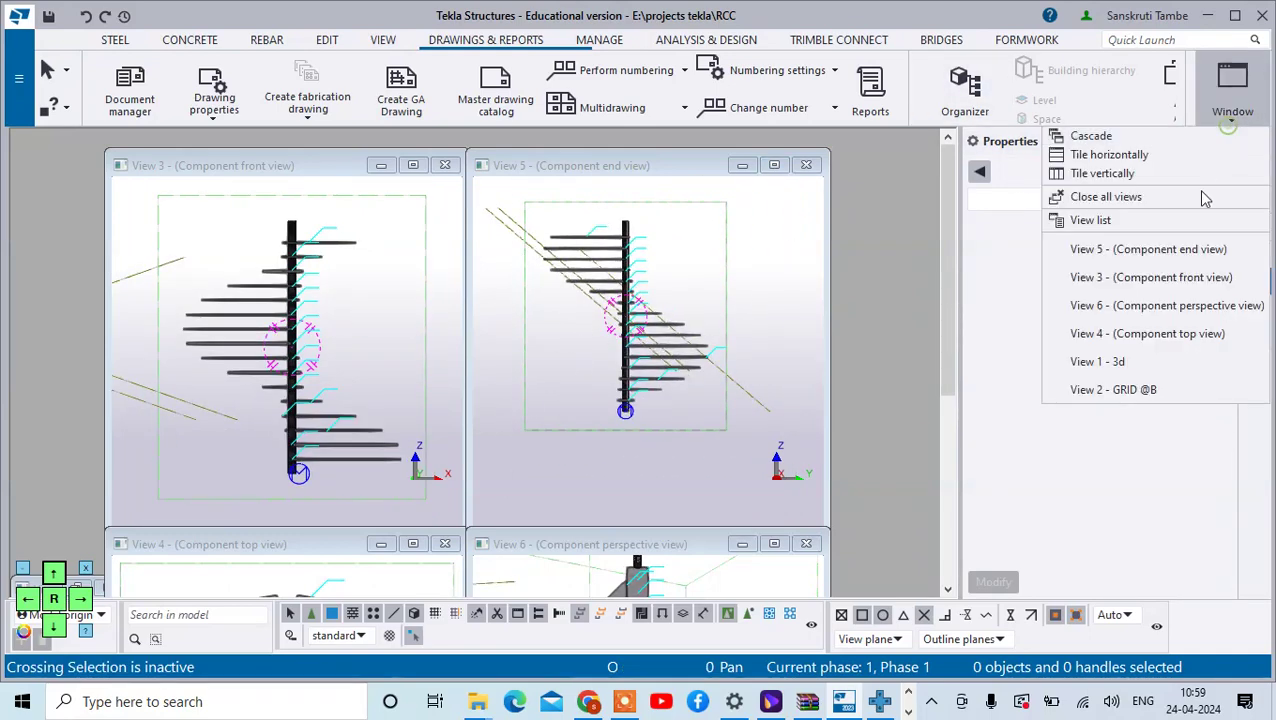
{"action": "left_click", "coordinate": [1152, 366]}
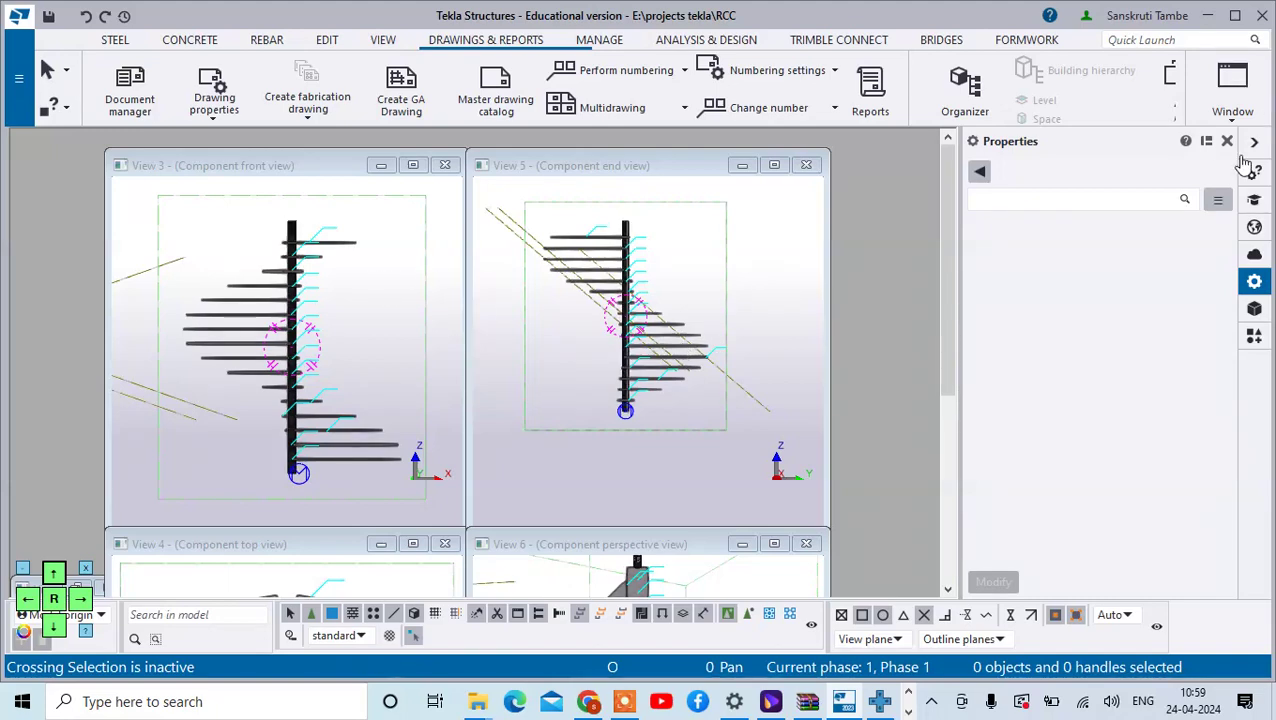
{"action": "left_click", "coordinate": [1228, 141]}
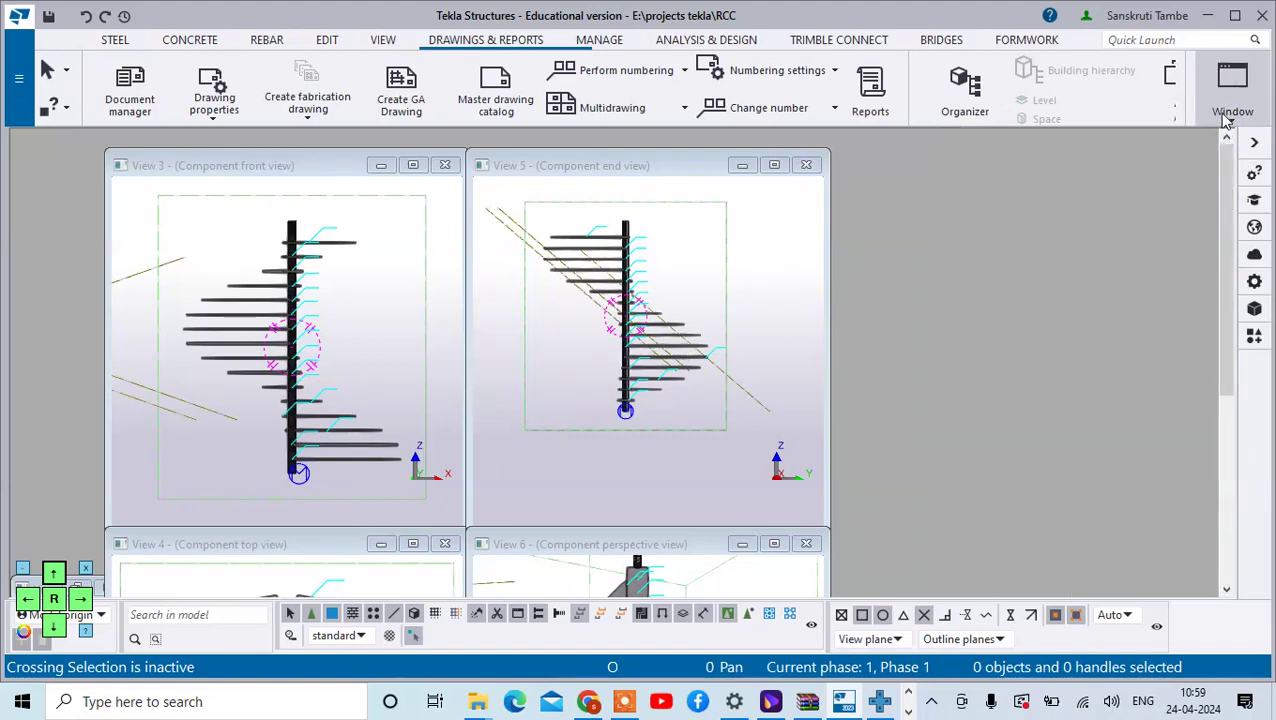